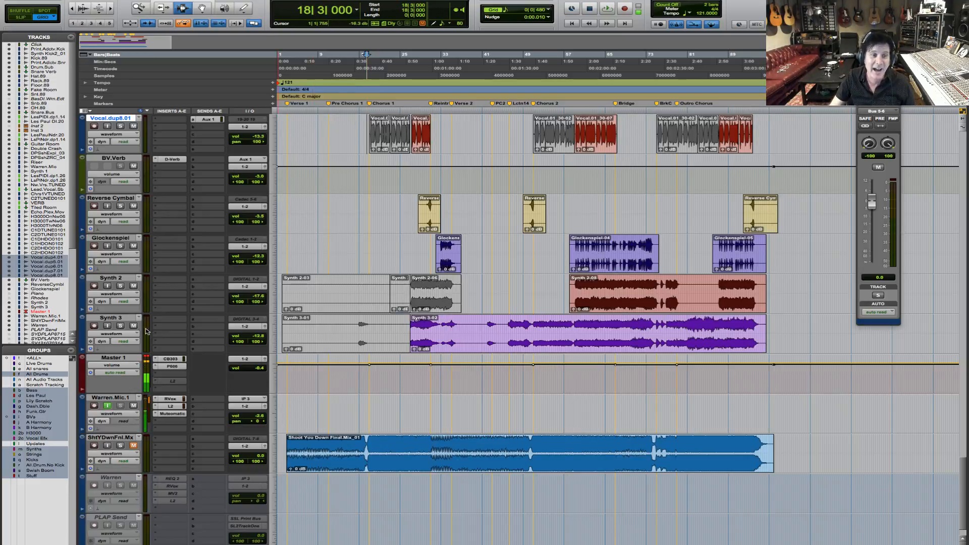
Look over the drum and guitar tracks and inspect the Vacuum instrument plug-in on the Inst 3 track.
click(147, 359)
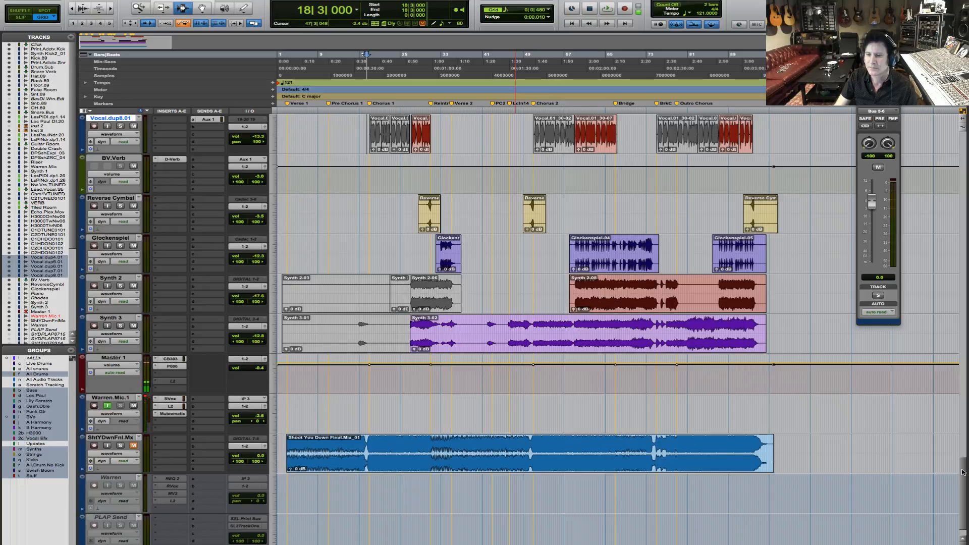
scroll(615, 328, up, 15)
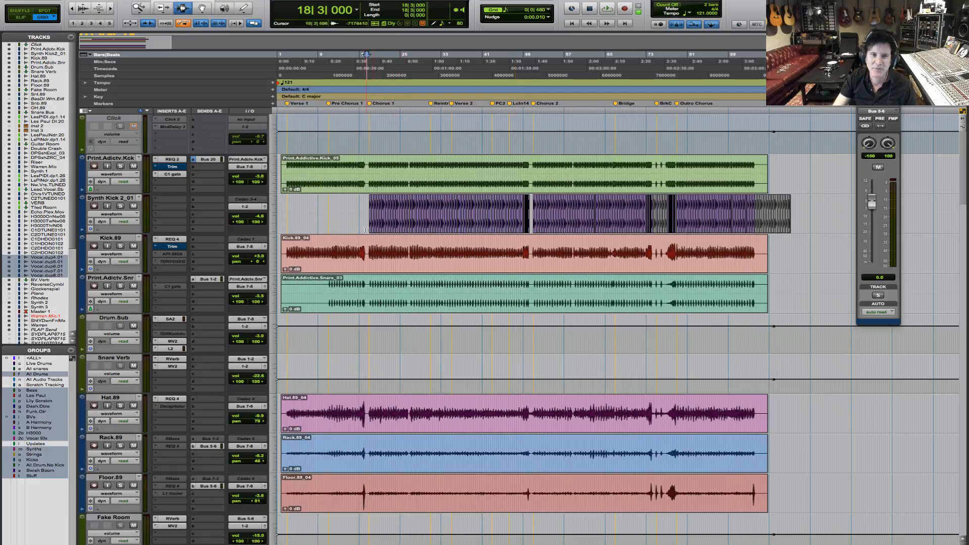
scroll(403, 435, down, 9)
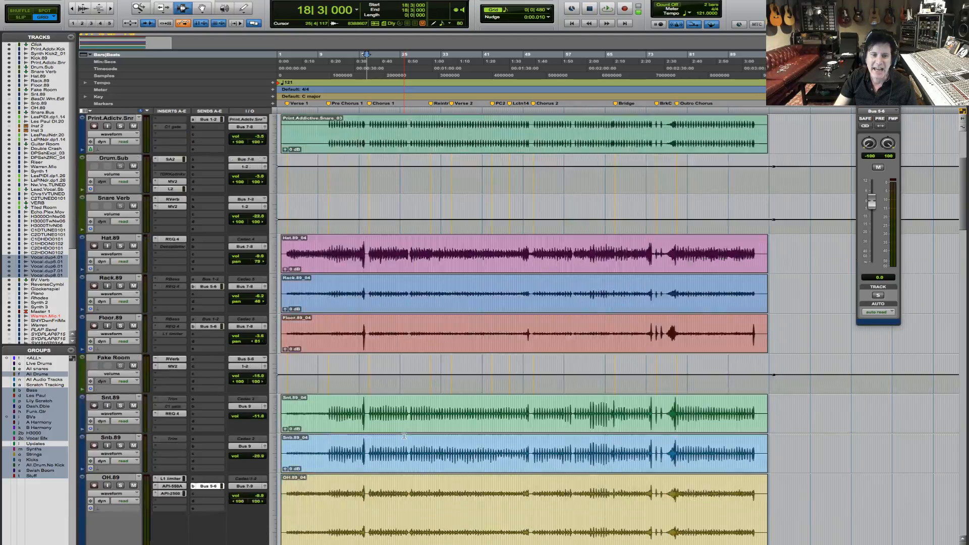
scroll(404, 435, down, 6)
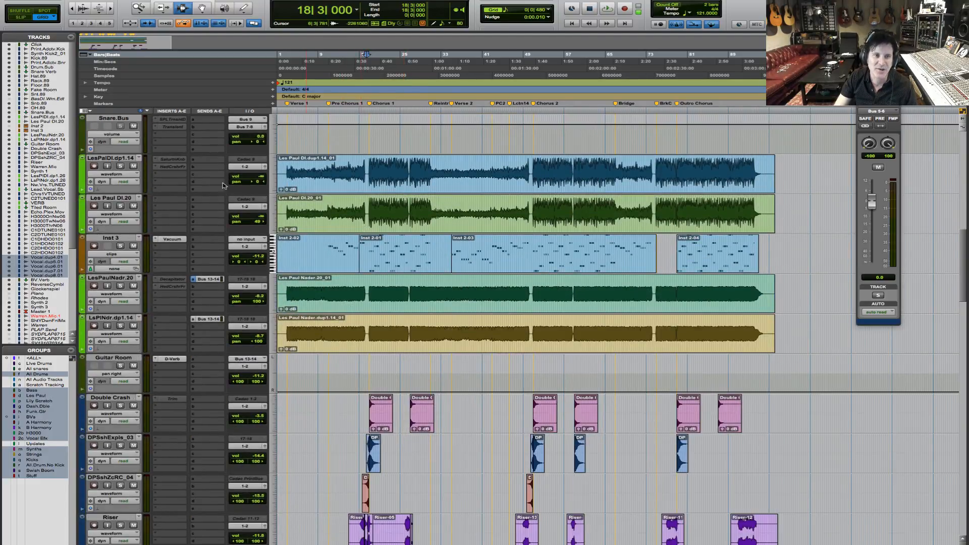
click(173, 241)
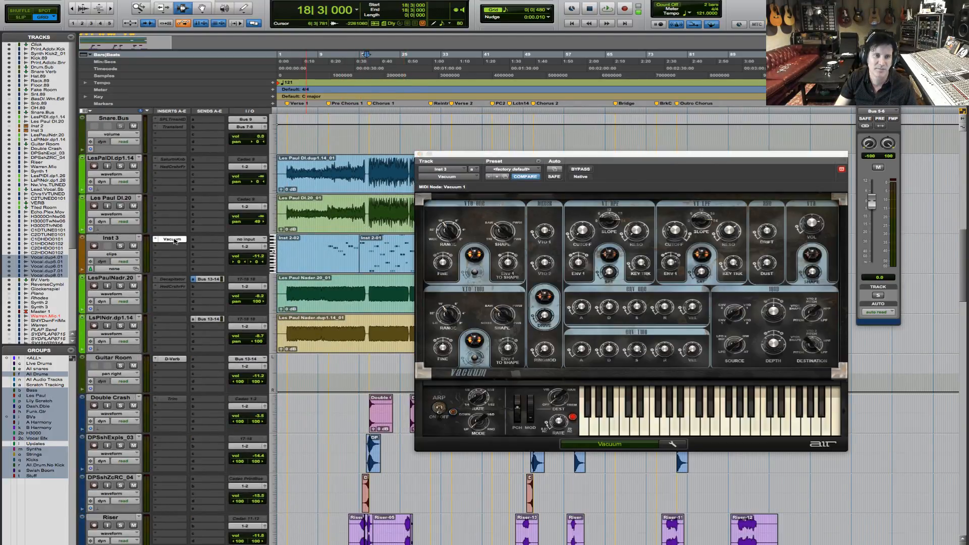
click(173, 240)
Examine the effects, synth, guitar and vocal tracks, and return to the snare, overhead and Les Paul tracks.
scroll(487, 427, down, 12)
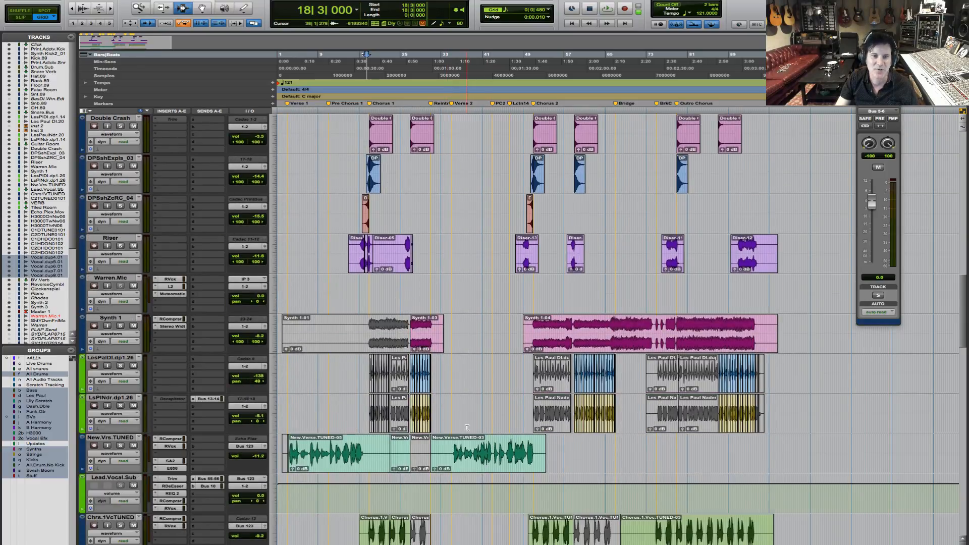
scroll(467, 428, down, 11)
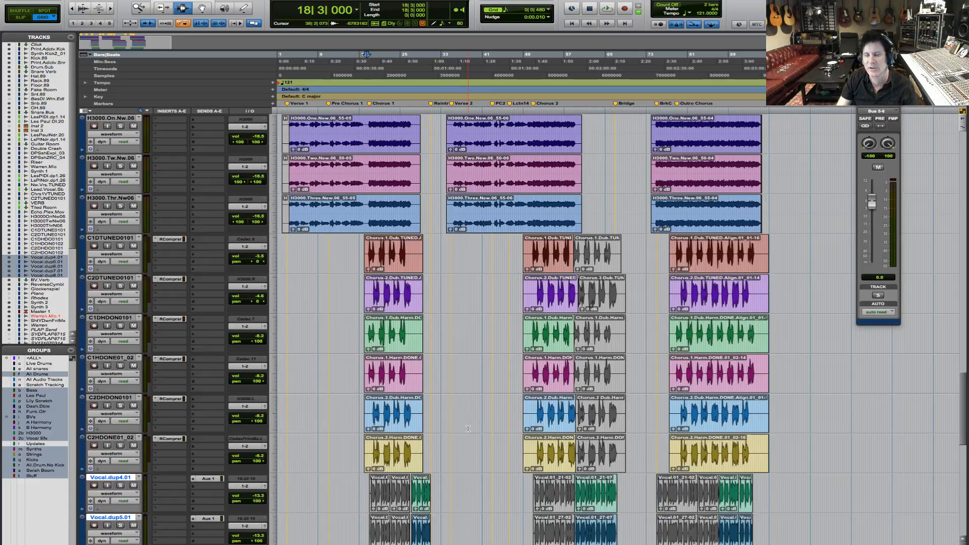
scroll(467, 428, up, 5)
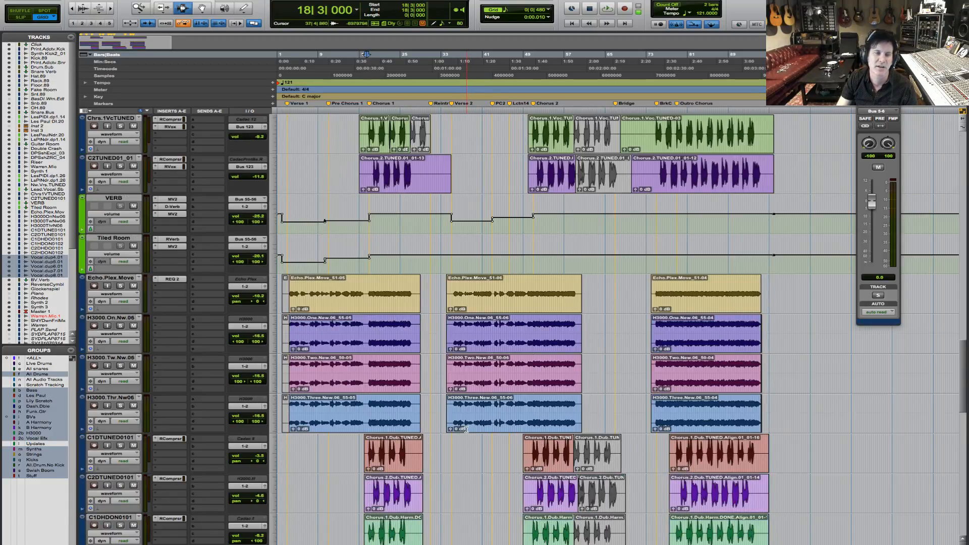
scroll(467, 430, up, 5)
scroll(467, 429, up, 11)
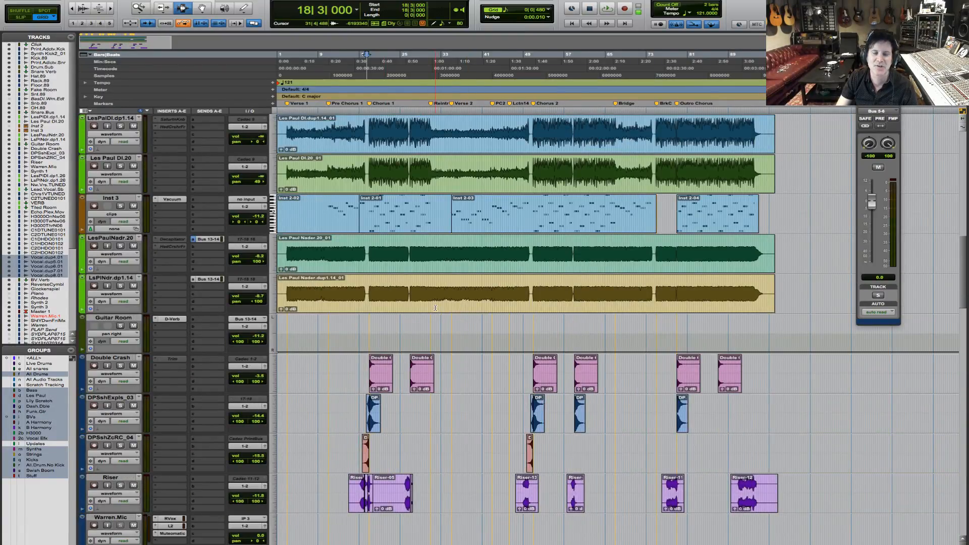
scroll(435, 308, up, 4)
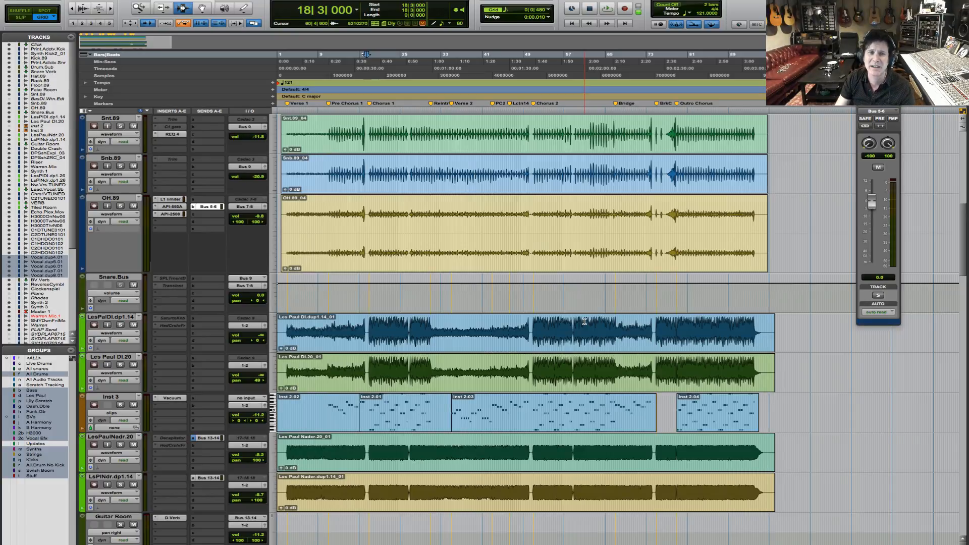
Play the full mix from just before Chorus 1 and stop playback.
click(368, 322)
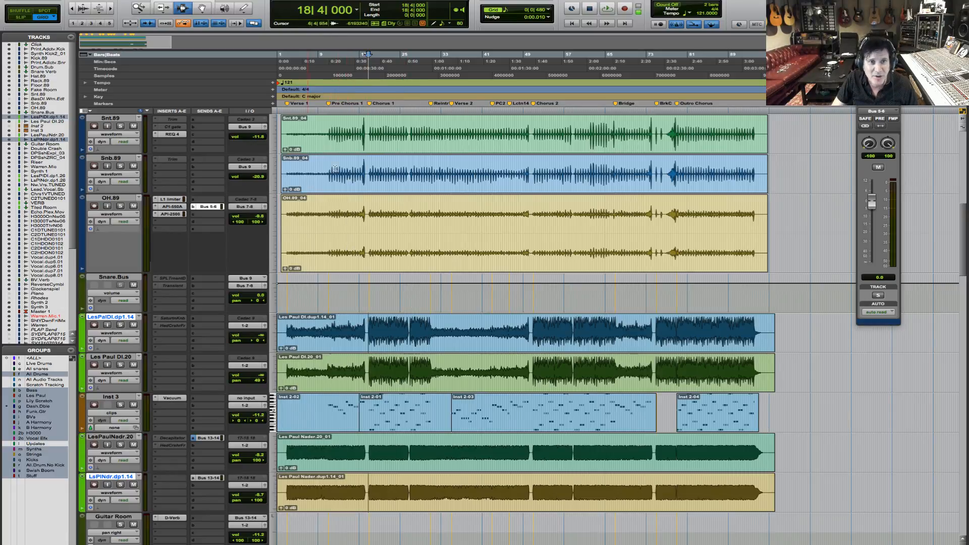
click(363, 178)
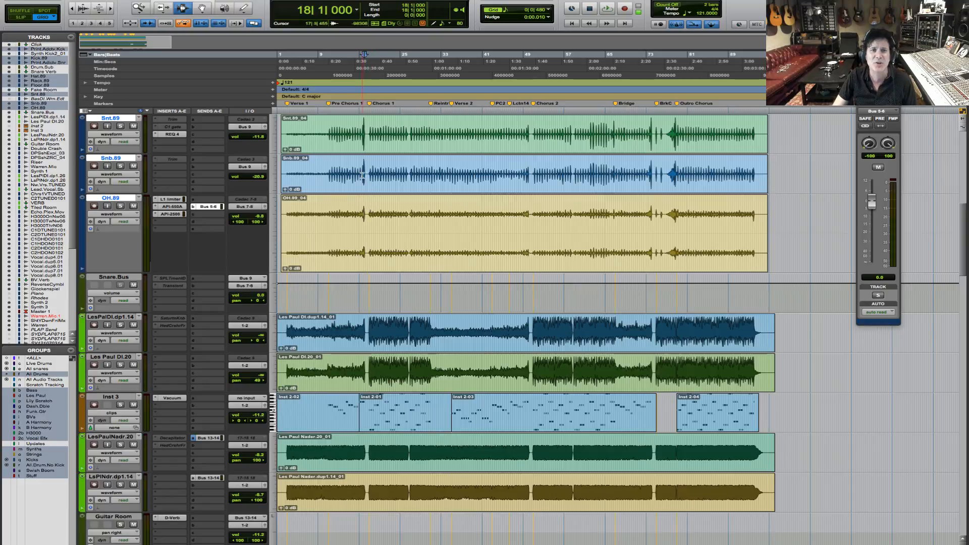
key(space)
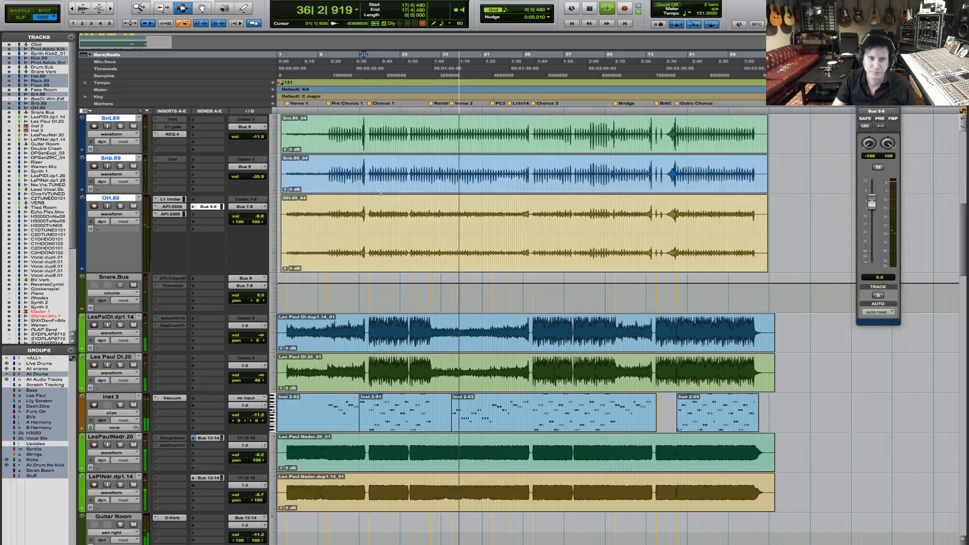
key(space)
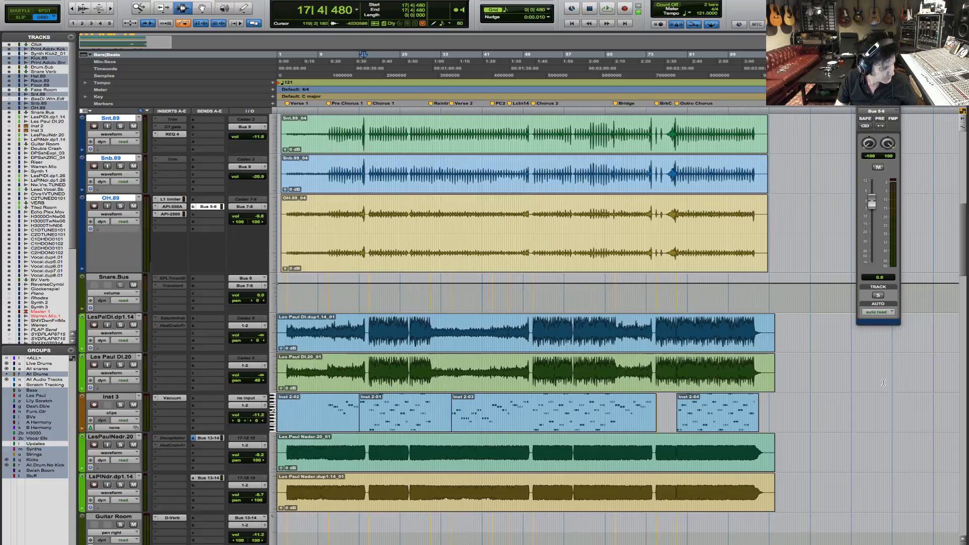
Examine the kick and snare tracks around Chorus 1 and place the edit cursor at 18|3|480.
key(F5)
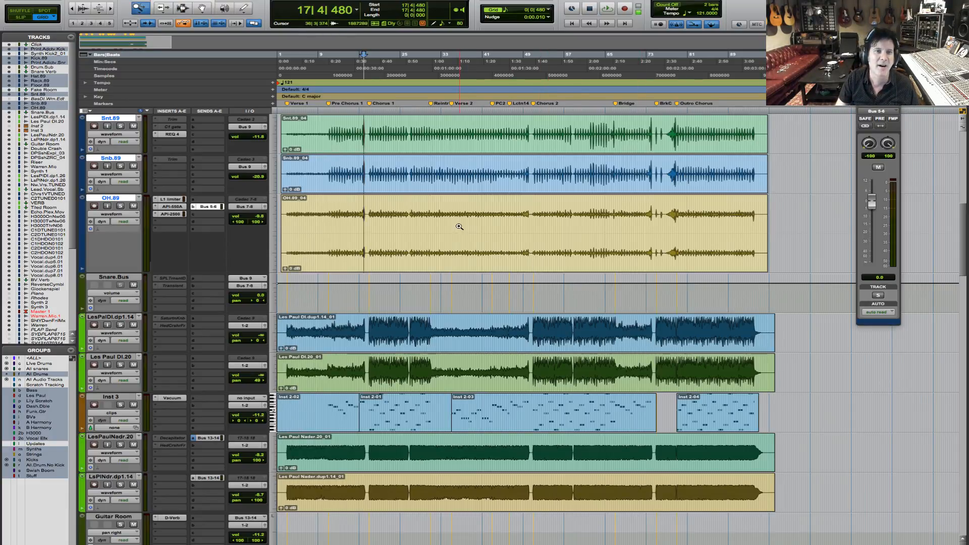
scroll(459, 227, up, 5)
scroll(457, 222, up, 5)
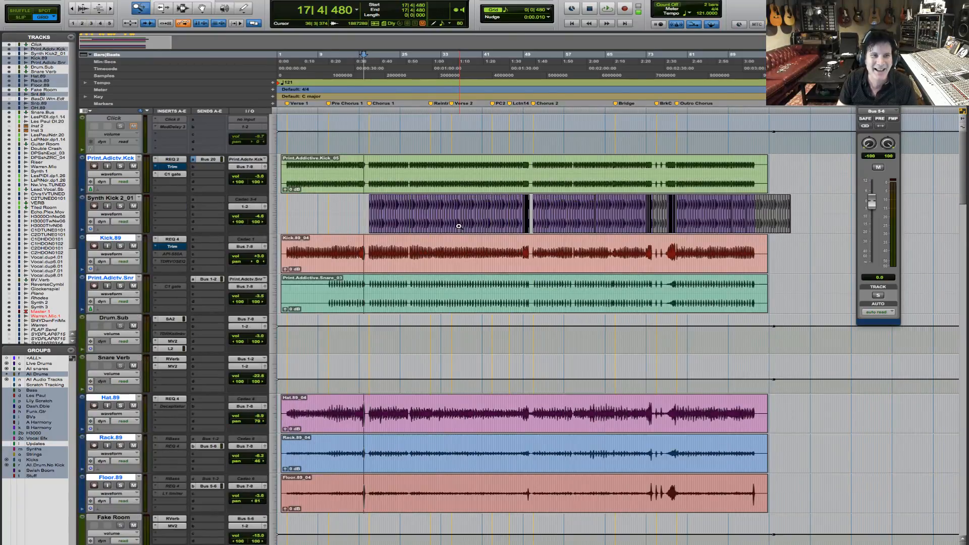
drag(368, 173, 465, 189)
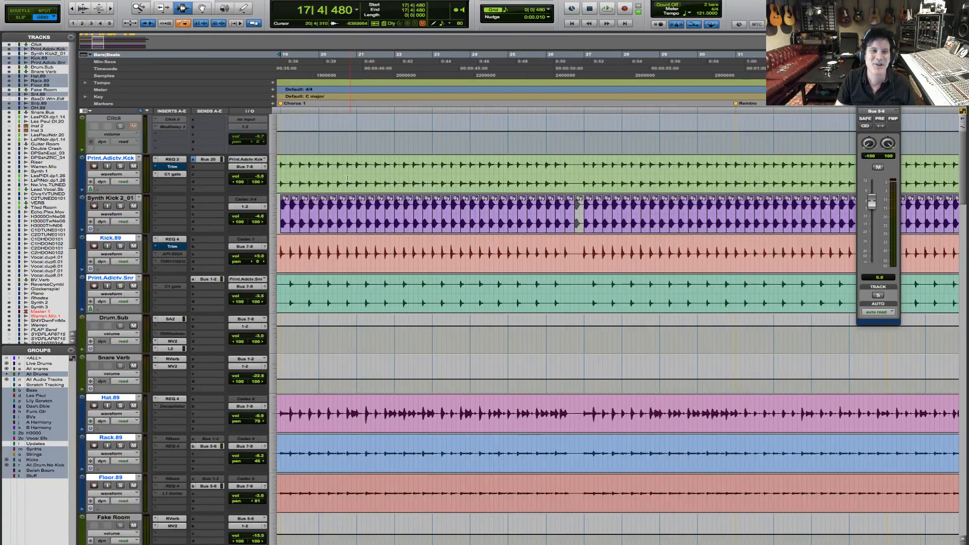
key(r)
key(r)
click(440, 166)
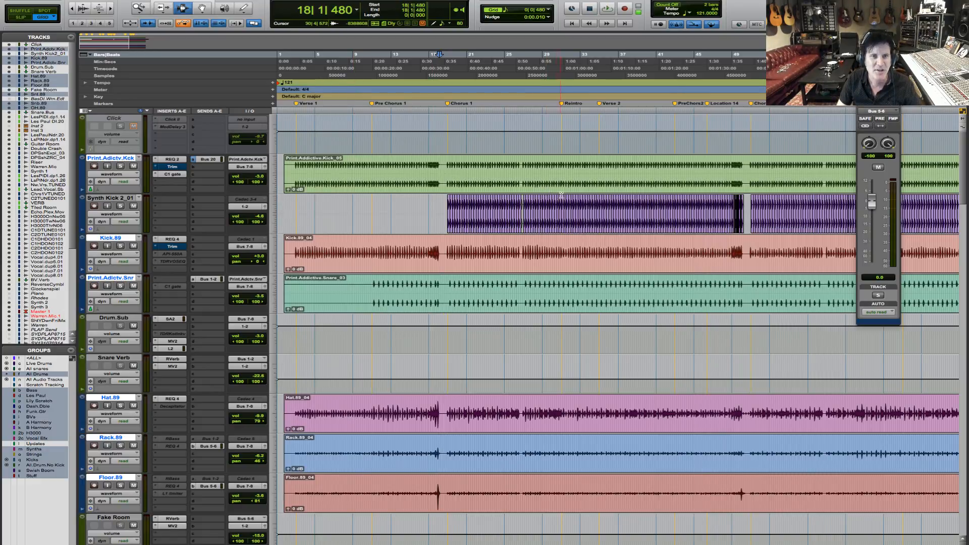
click(444, 160)
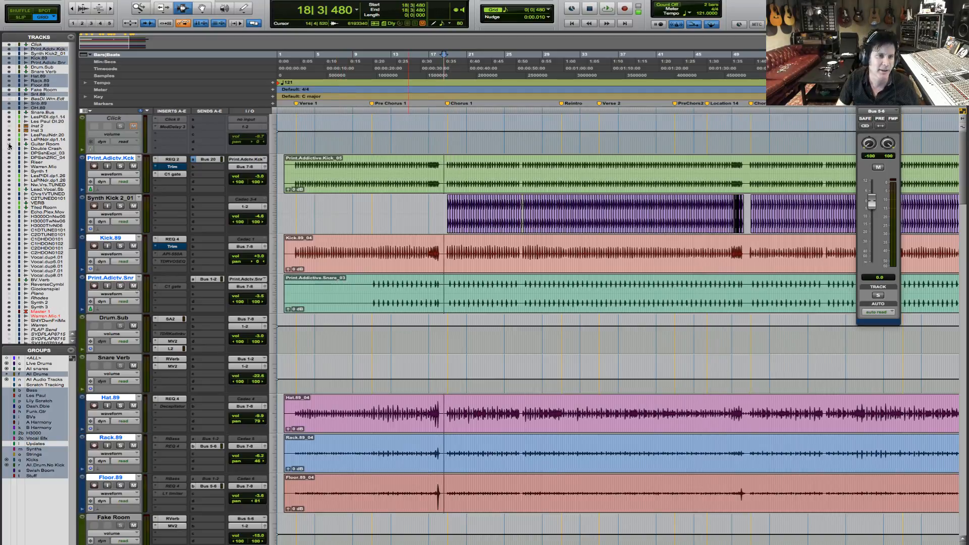
Solo the Print.Adictv.Kck, Kick.89 and Print.Adictv.Snr tracks.
click(120, 166)
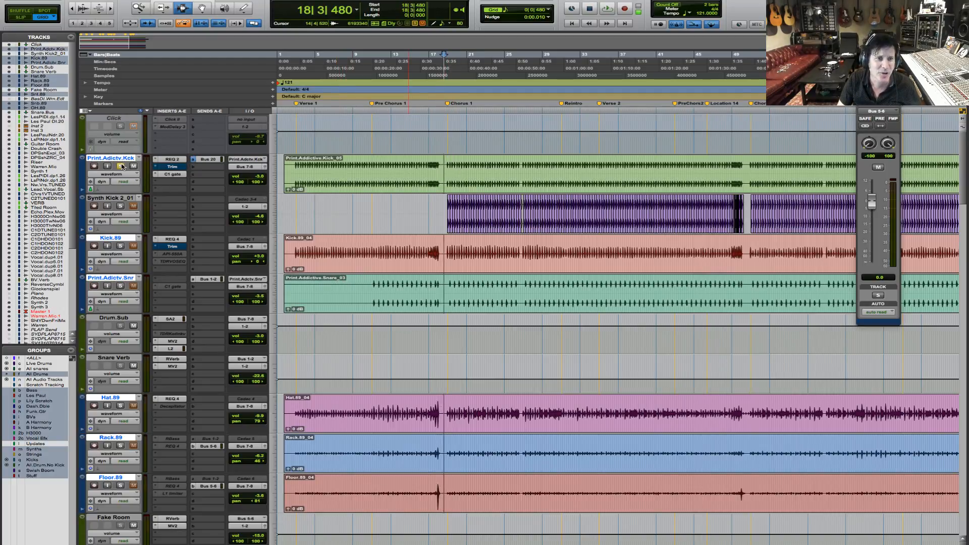
click(120, 246)
click(120, 286)
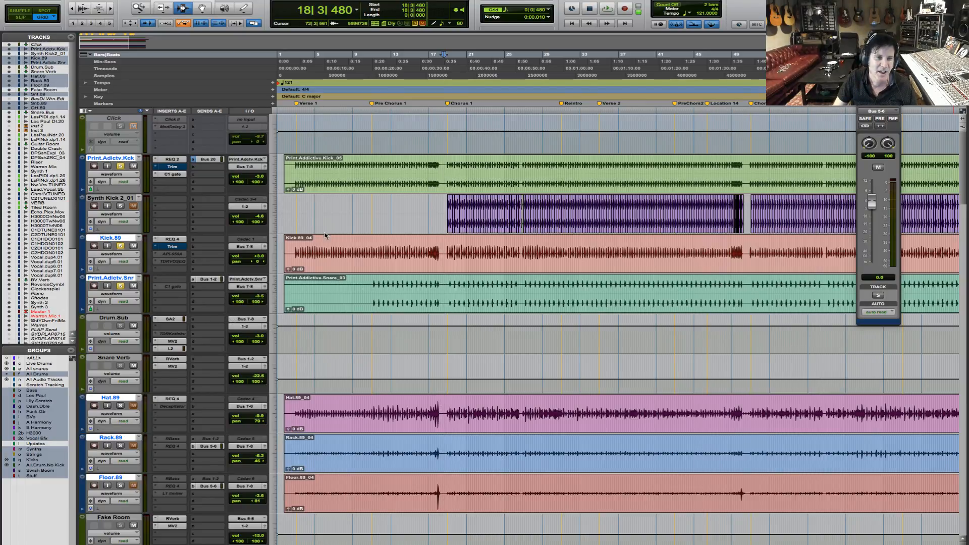
Place the edit cursor at 18|4|480 and play the soloed kick and snare tracks briefly from there.
click(443, 183)
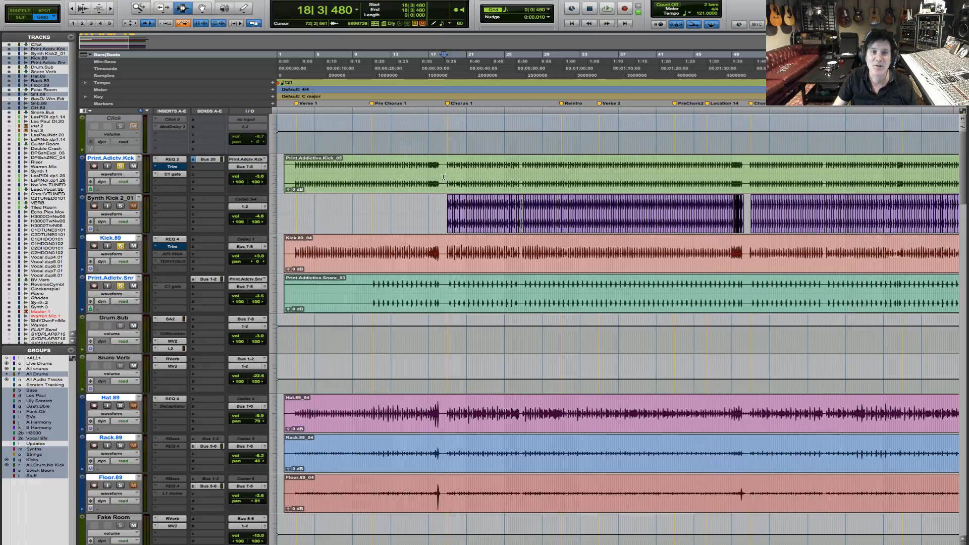
click(446, 184)
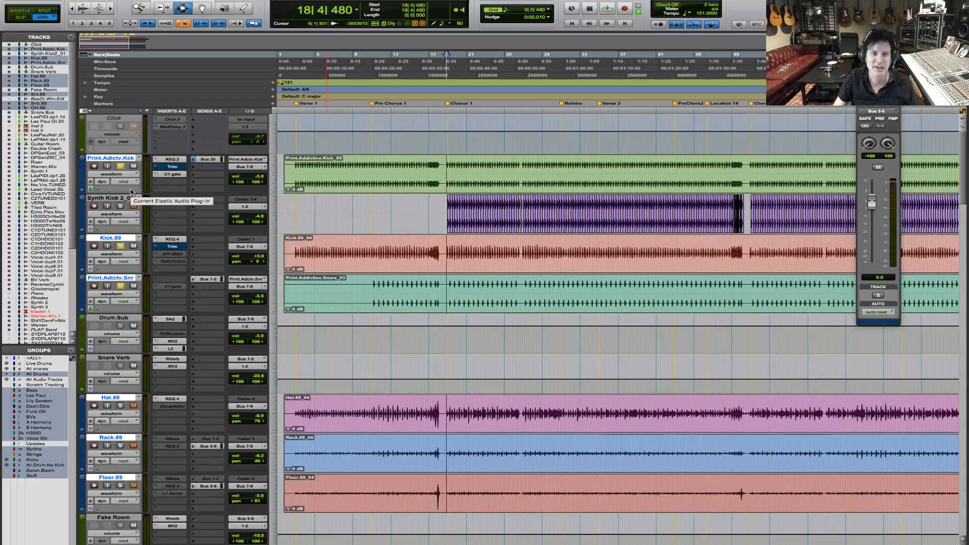
key(space)
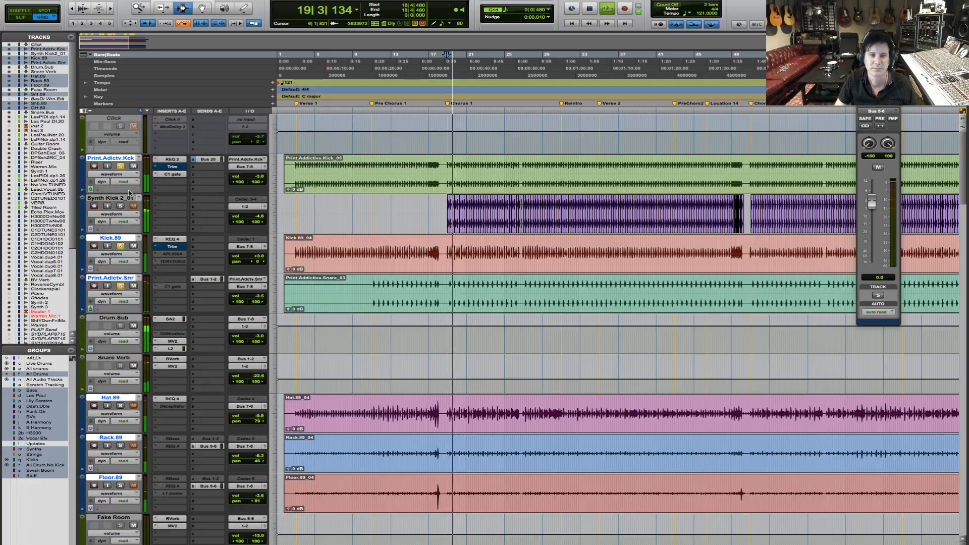
key(space)
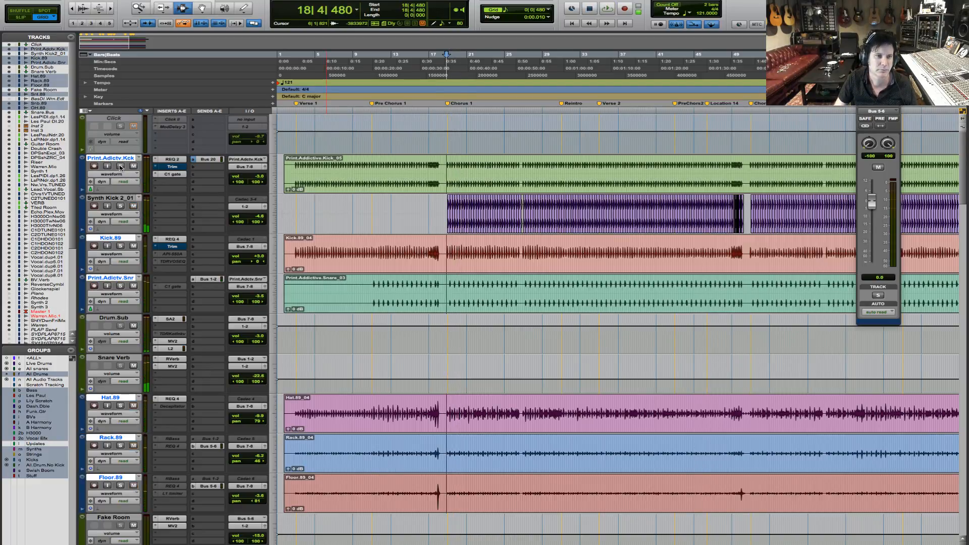
Solo only the Print.Adictv.Kck and Kick.89 tracks and audition them from the start of Chorus 1.
click(120, 167)
click(120, 246)
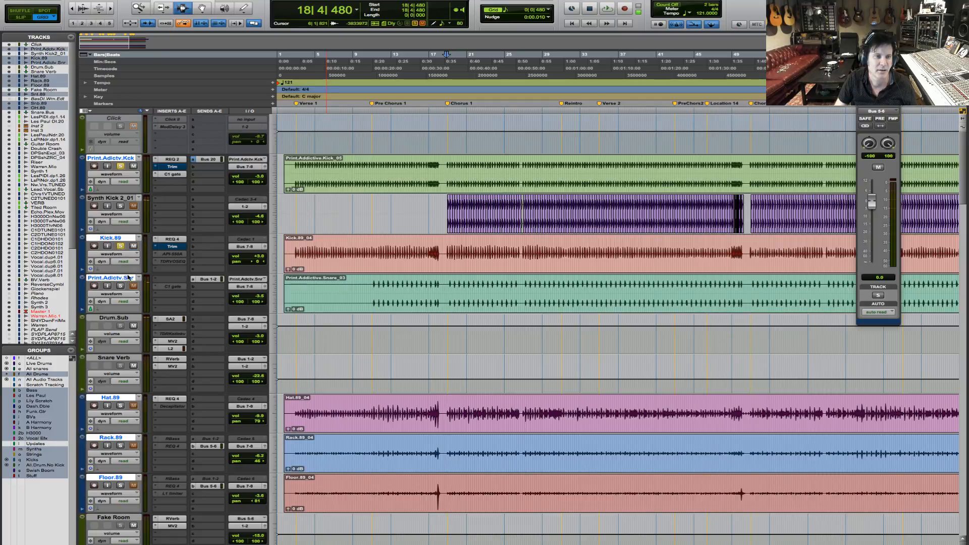
key(space)
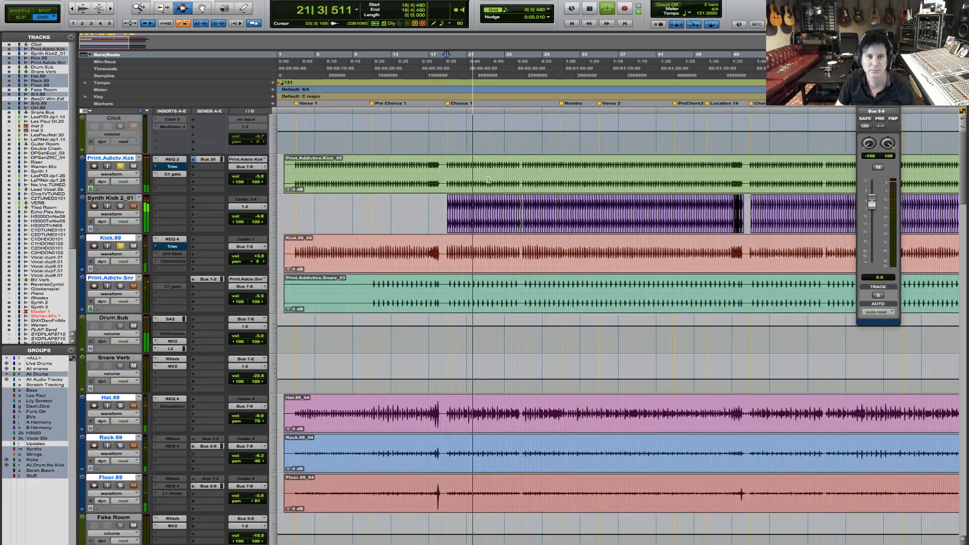
key(space)
Examine the Chorus 1 kick waveforms up close and play the two soloed kick tracks again.
key(F5)
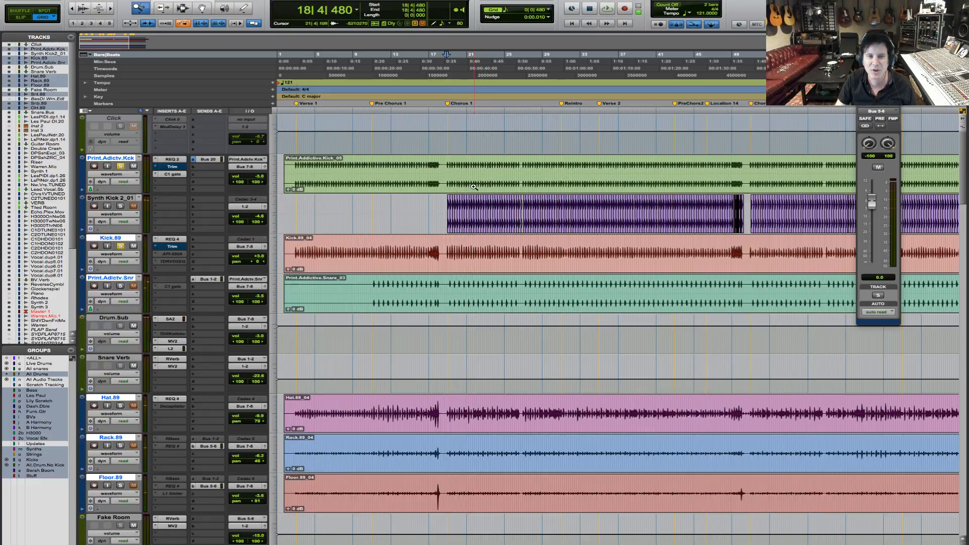
drag(424, 169, 626, 185)
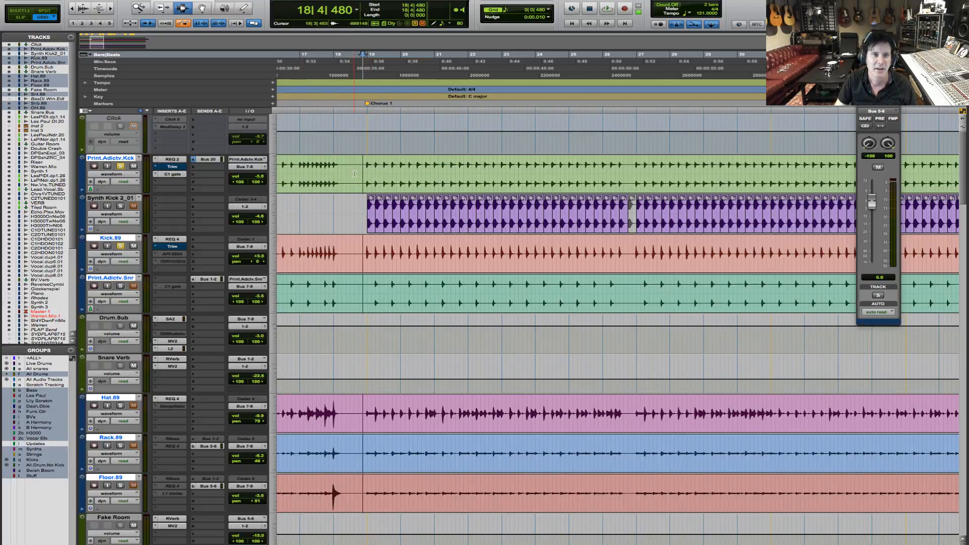
key(space)
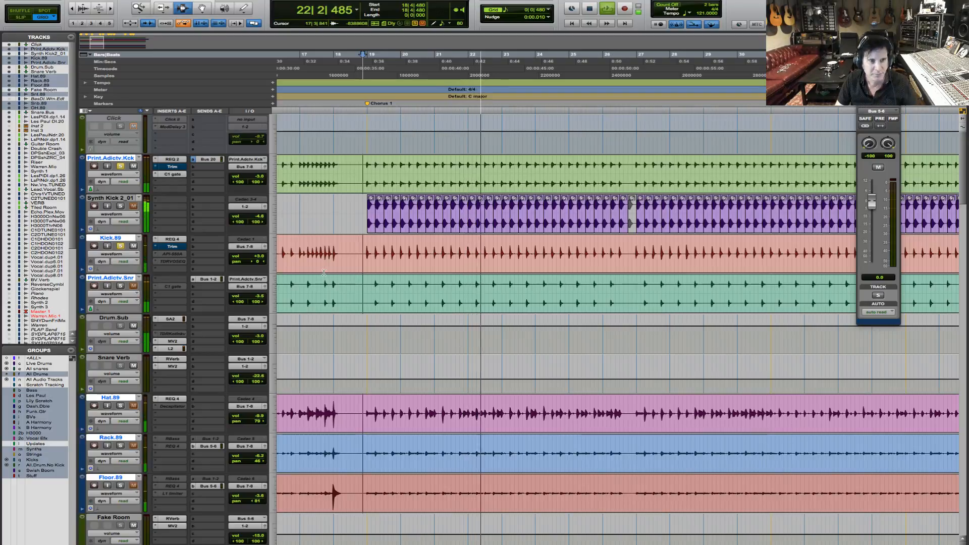
key(space)
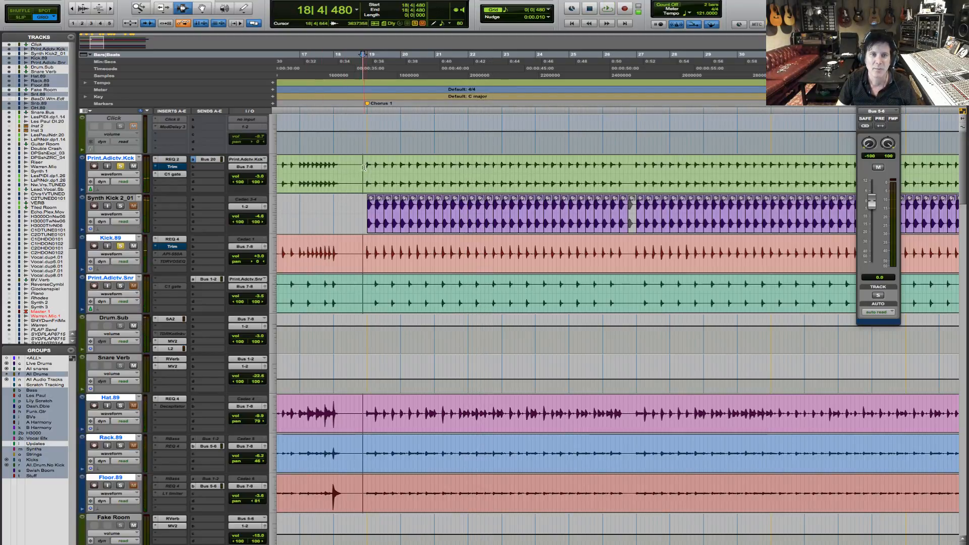
Select bars 19|1|000 to 27|1|000 on only the Print.Adictv.Kck and Kick.89 tracks.
drag(363, 168, 636, 177)
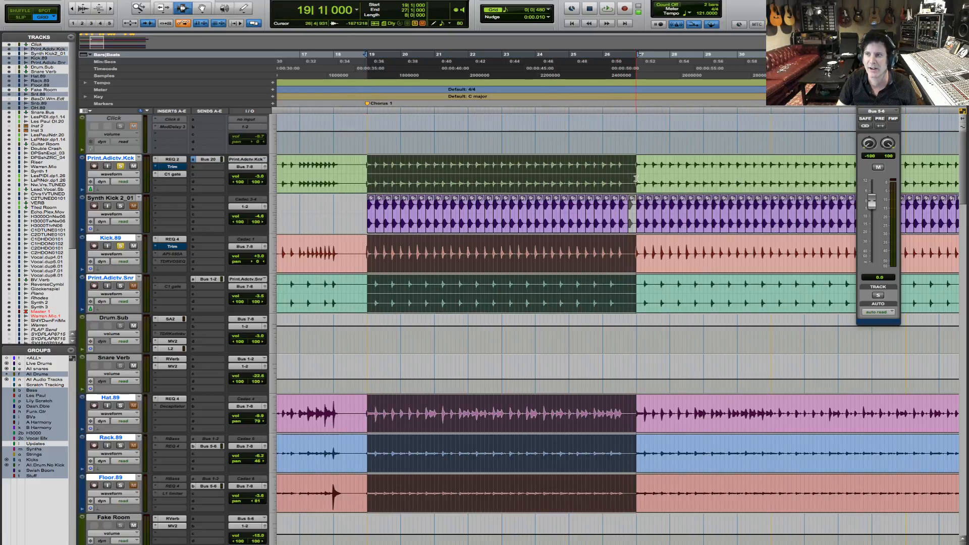
click(115, 158)
shift+click(118, 239)
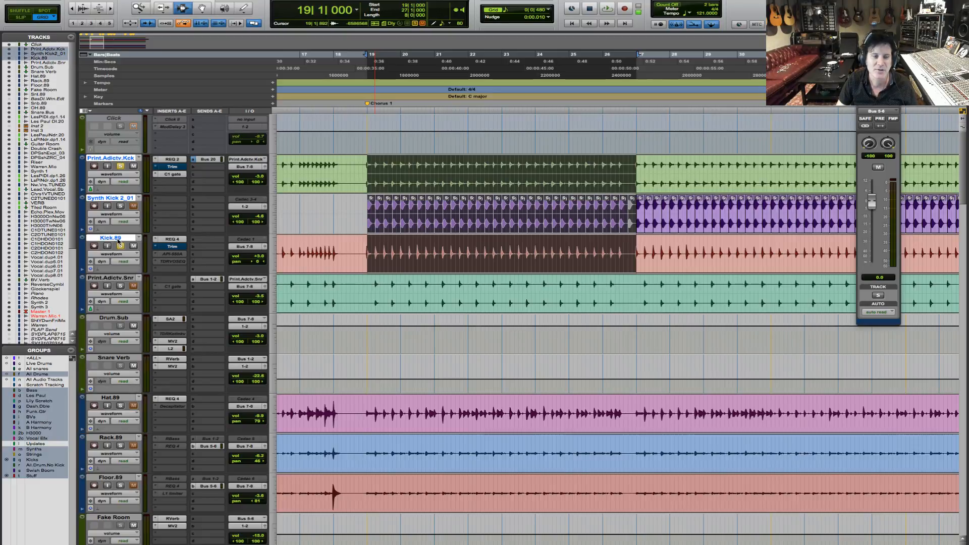
super+click(121, 199)
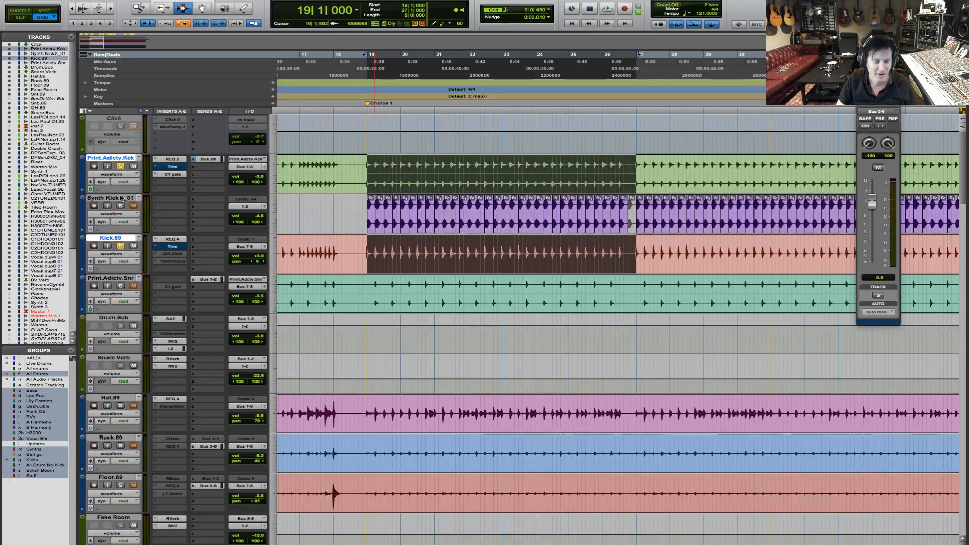
Route the outputs of the selected Print.Adictv.Kck and Kick.89 tracks to Bus 11 (Mono).
click(247, 166)
mouse_move(248, 175)
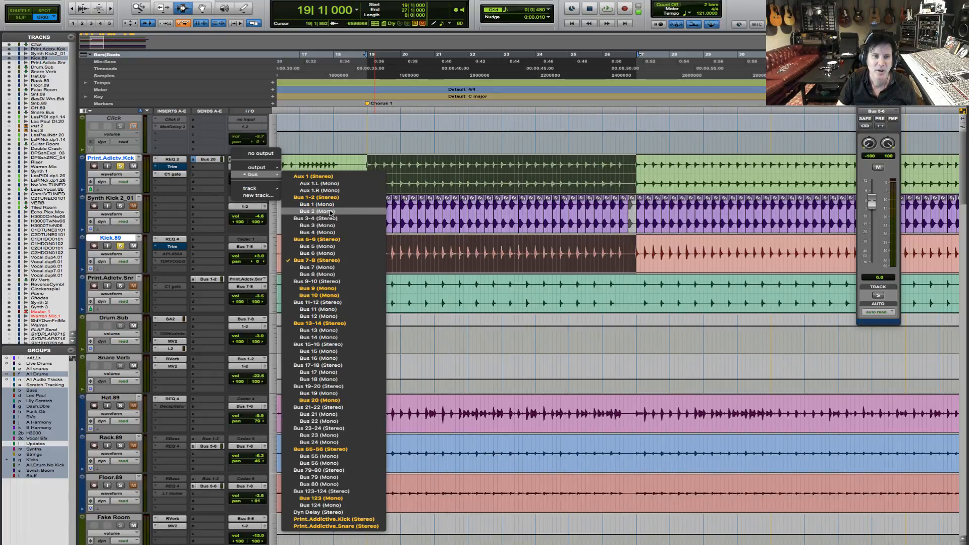
alt+shift+click(334, 309)
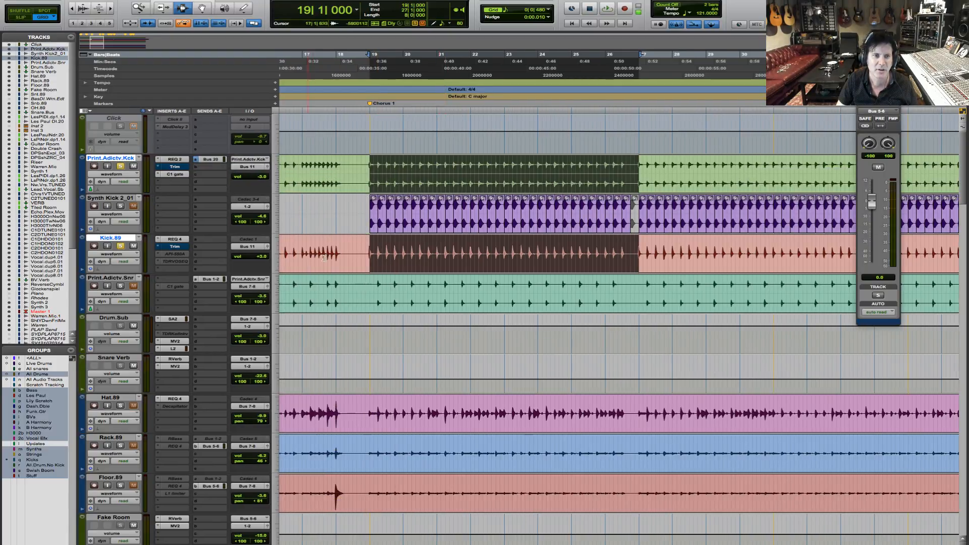
Create one mono Aux Input track below Kick.89 and set its input to Bus 11 (Mono).
key(super+shift+n)
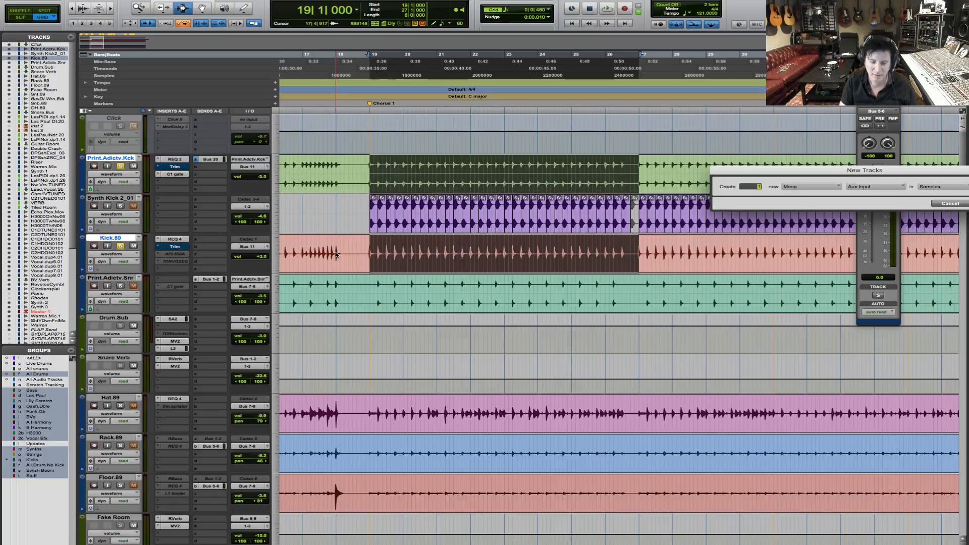
key(Return)
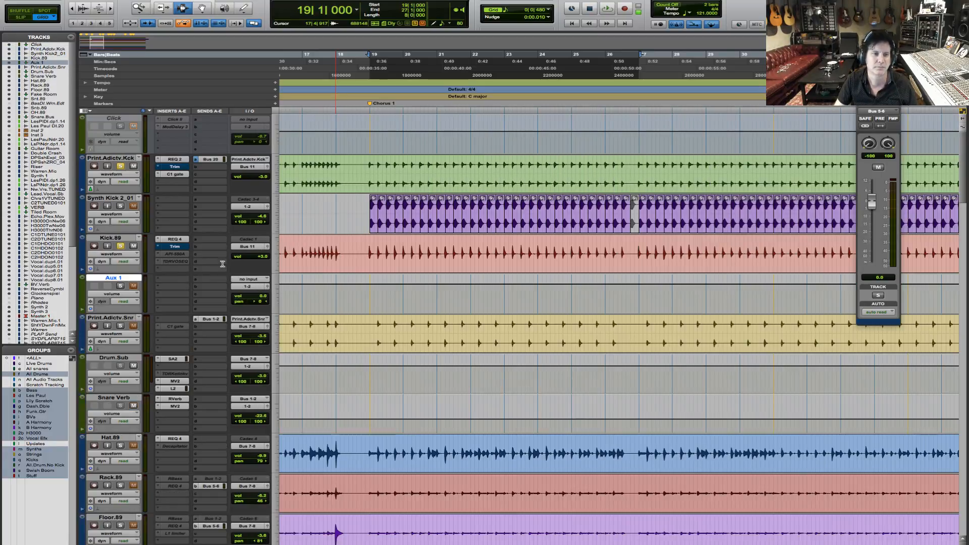
click(250, 280)
mouse_move(255, 302)
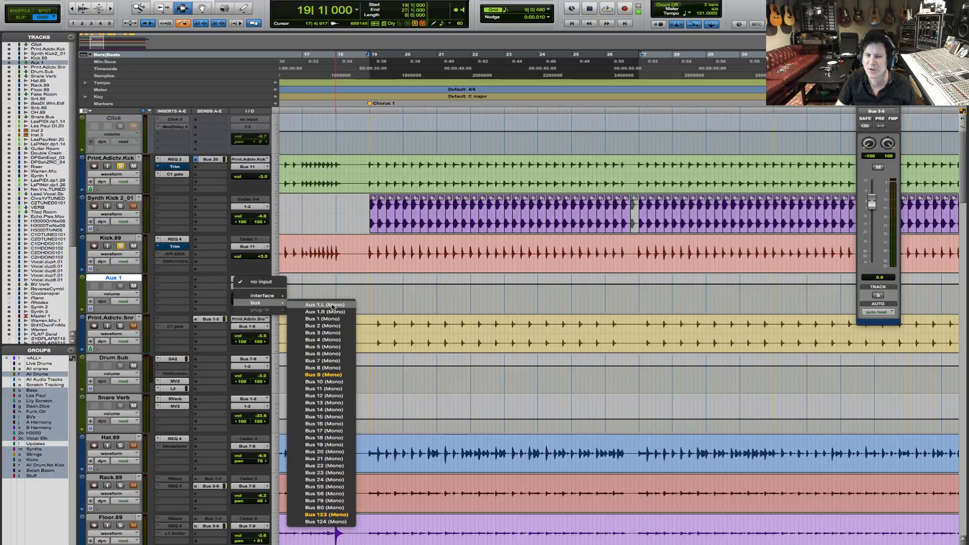
click(327, 389)
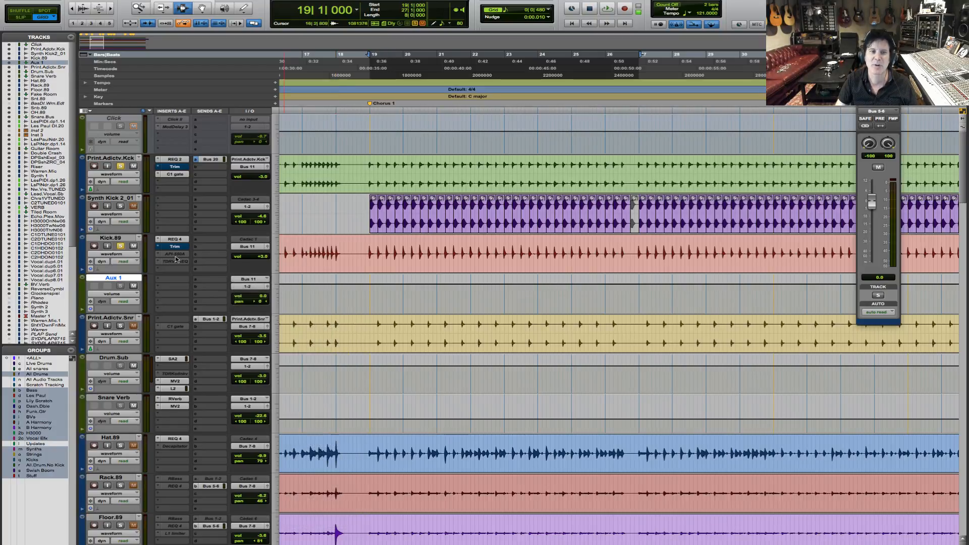
Set the output of the Aux 1 track to Bus 7-8 (Stereo).
click(254, 289)
mouse_move(263, 294)
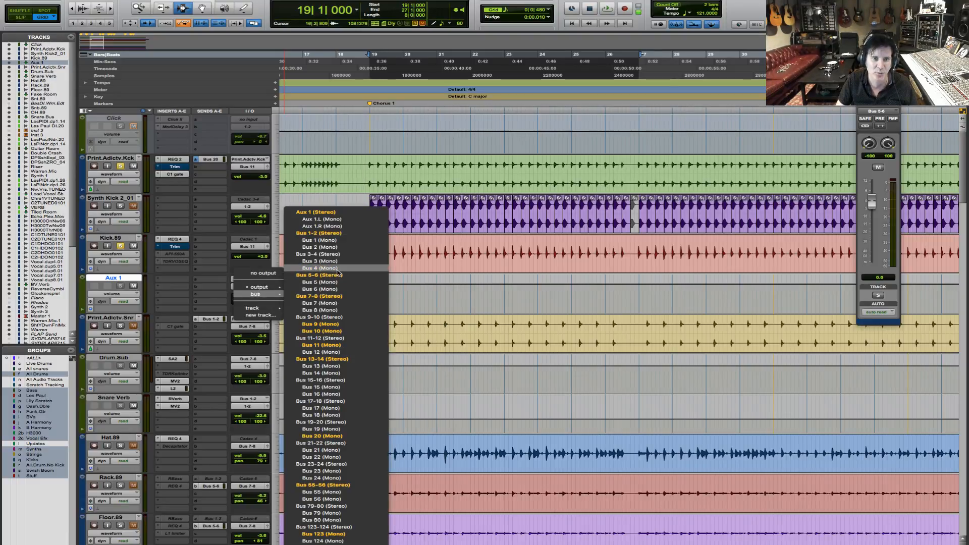
click(338, 297)
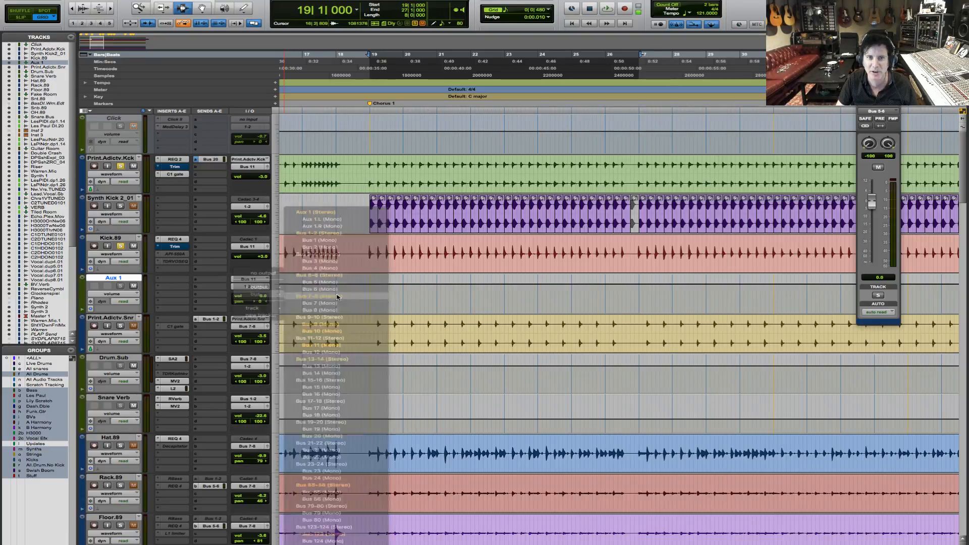
click(367, 183)
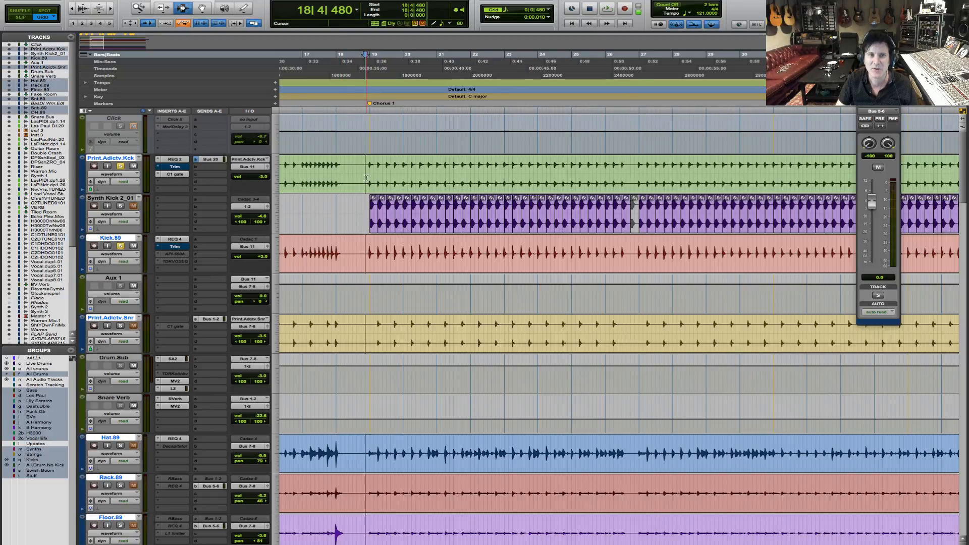
Rename the Aux 1 track to Kick.Sub and briefly play the soloed kicks from the start of Chorus 1.
double_click(129, 278)
text(K)
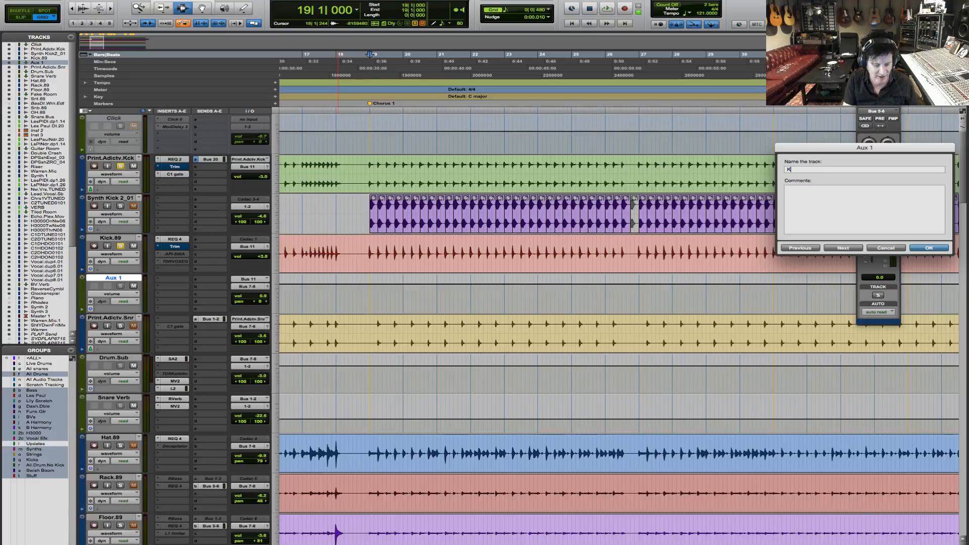
text(ick.Sub)
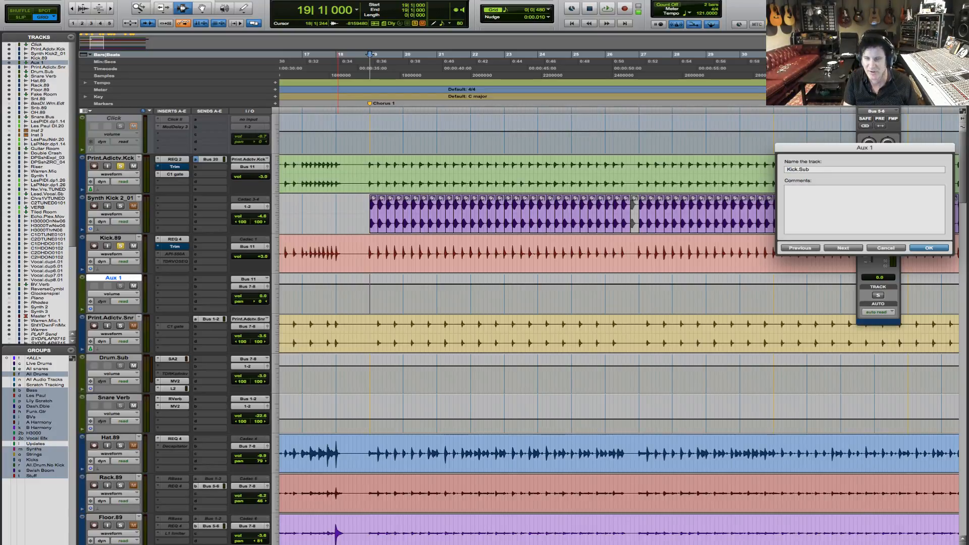
key(Return)
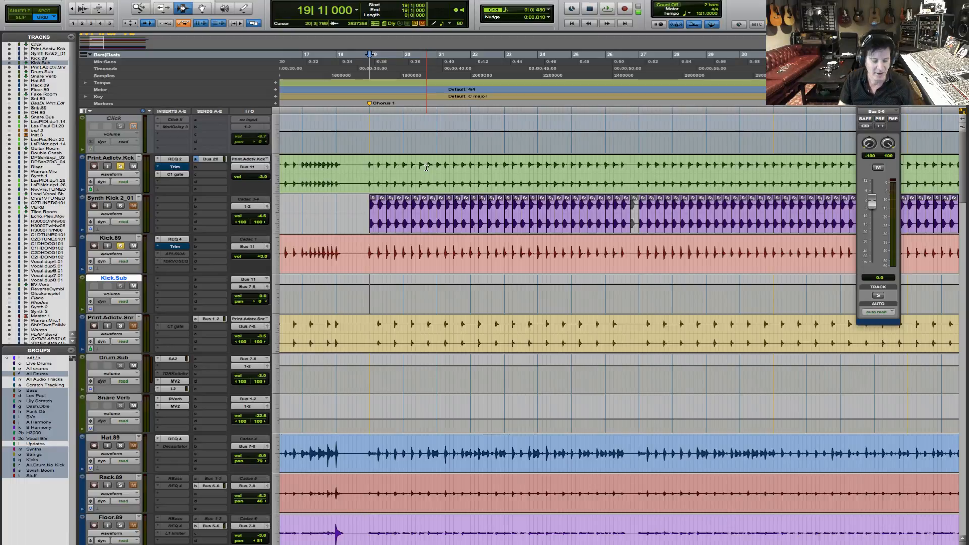
key(space)
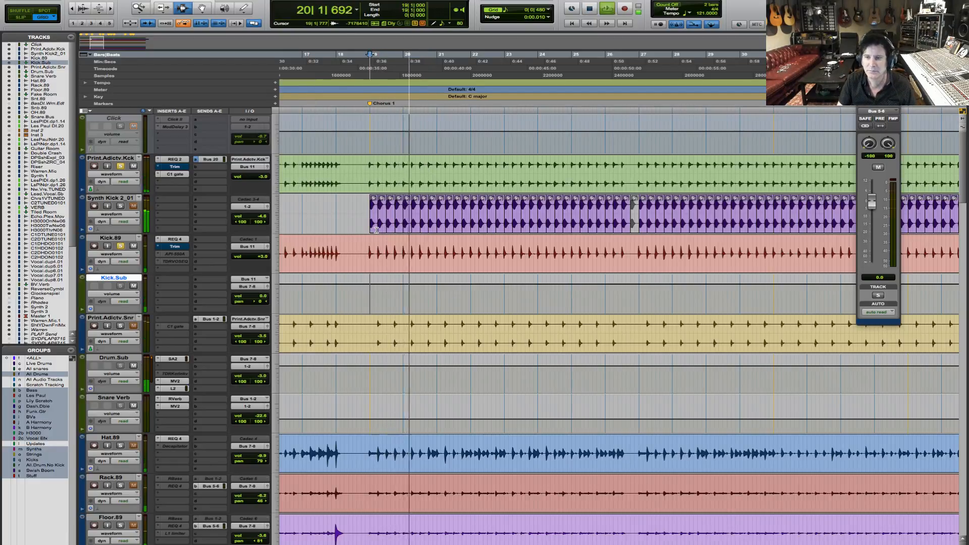
key(space)
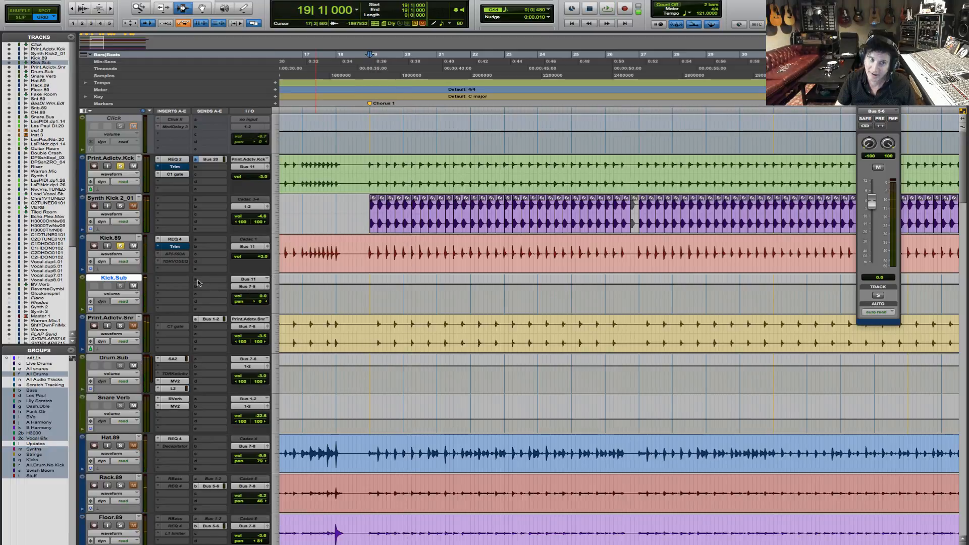
Insert the bx_console SSL 4000 E (mono) plug-in on the first insert of Kick.Sub and move its window higher.
click(169, 281)
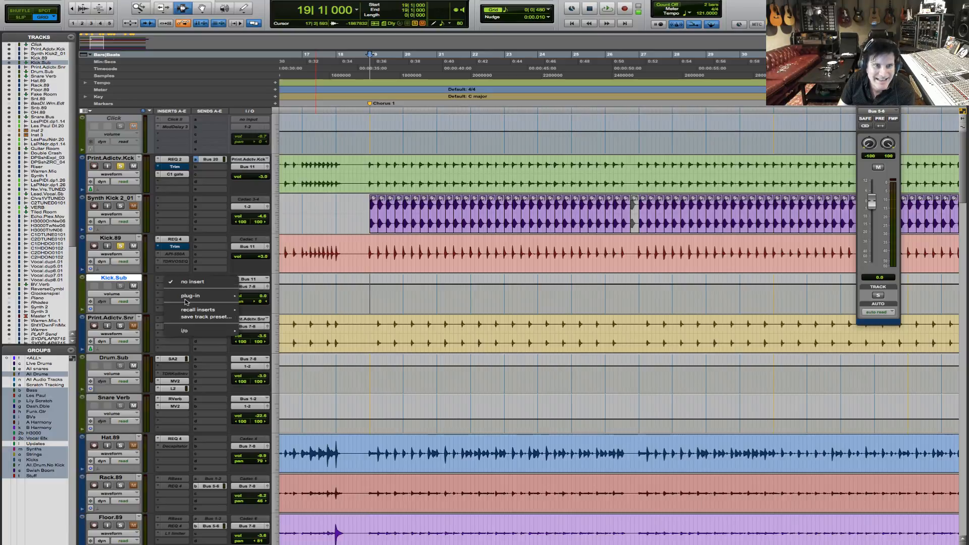
mouse_move(186, 298)
mouse_move(301, 306)
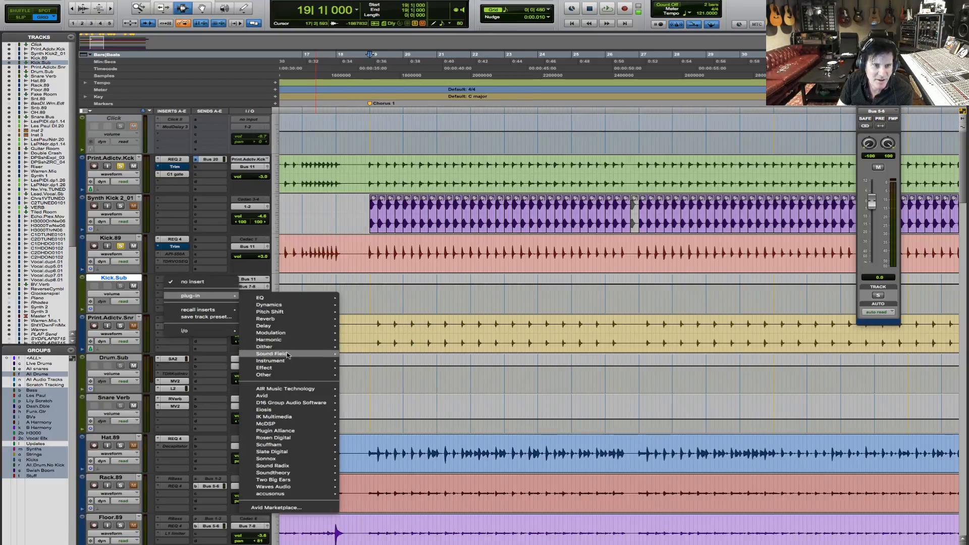
mouse_move(282, 363)
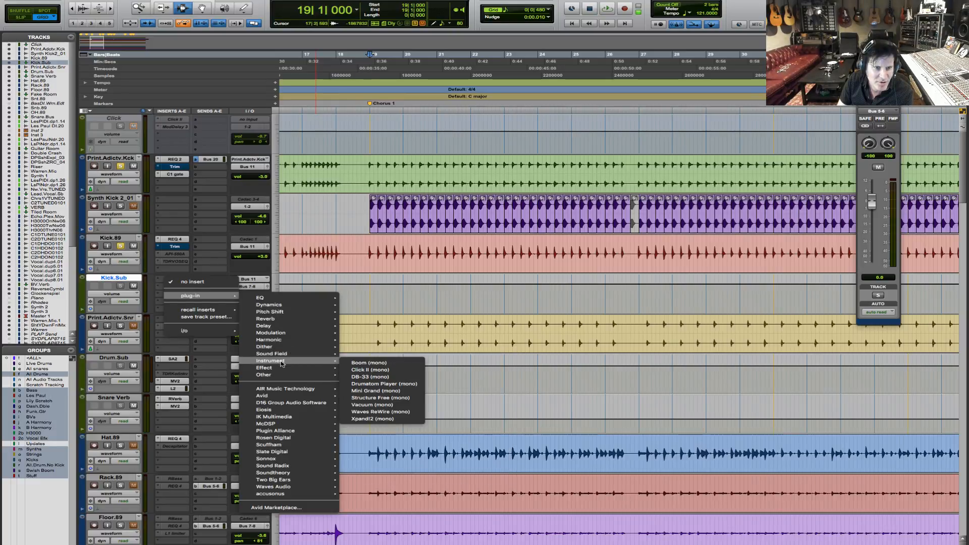
mouse_move(300, 436)
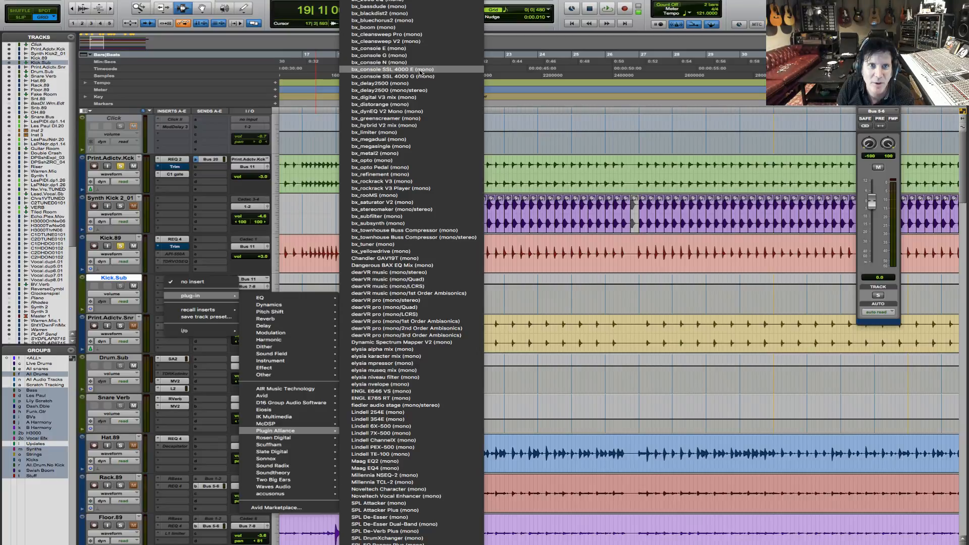
click(420, 70)
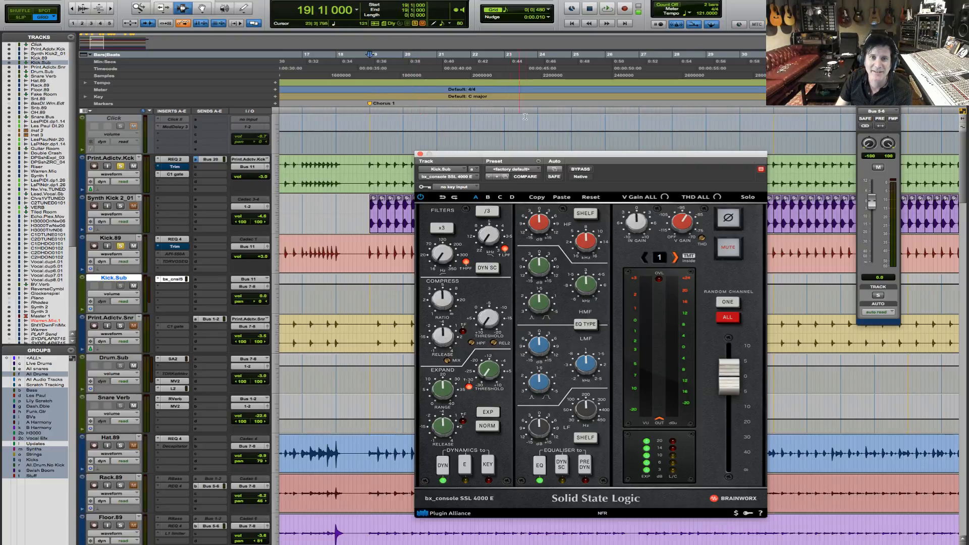
drag(550, 154, 525, 90)
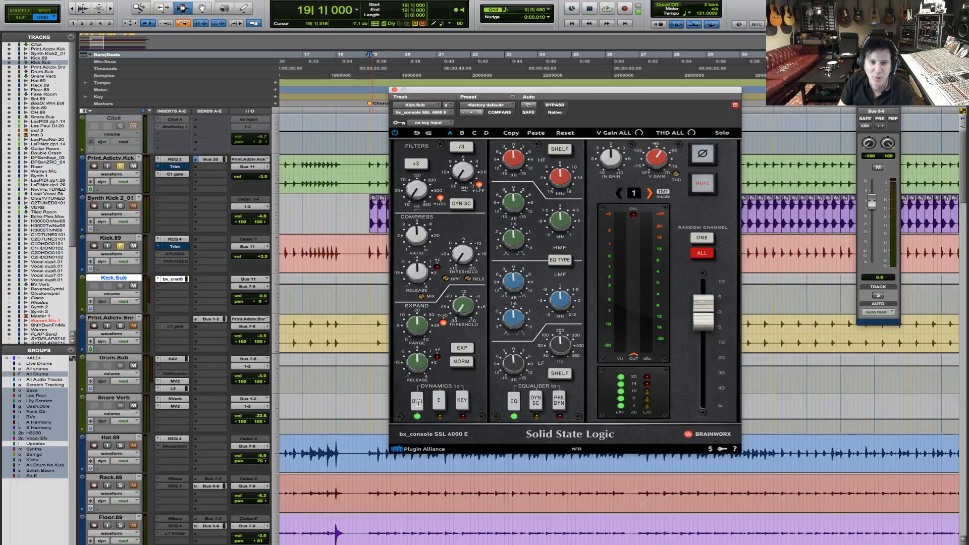
Toggle the channel strip's dynamics section and EQ section off and back on.
click(417, 403)
click(416, 404)
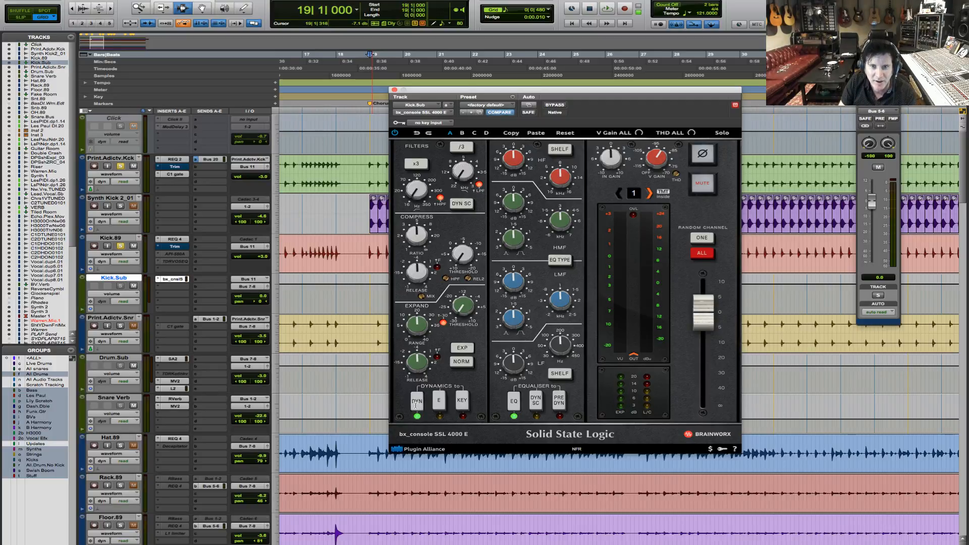
click(416, 406)
click(416, 406)
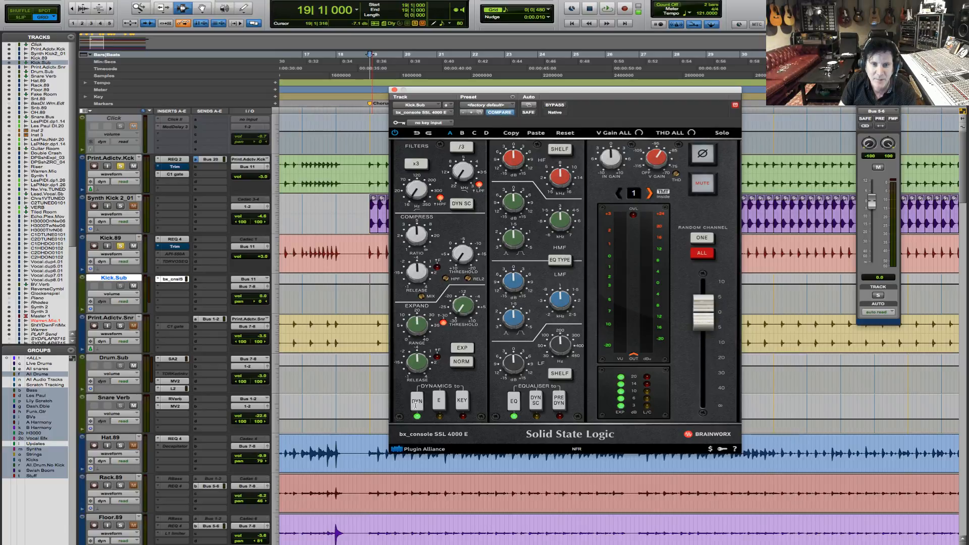
click(514, 401)
click(514, 402)
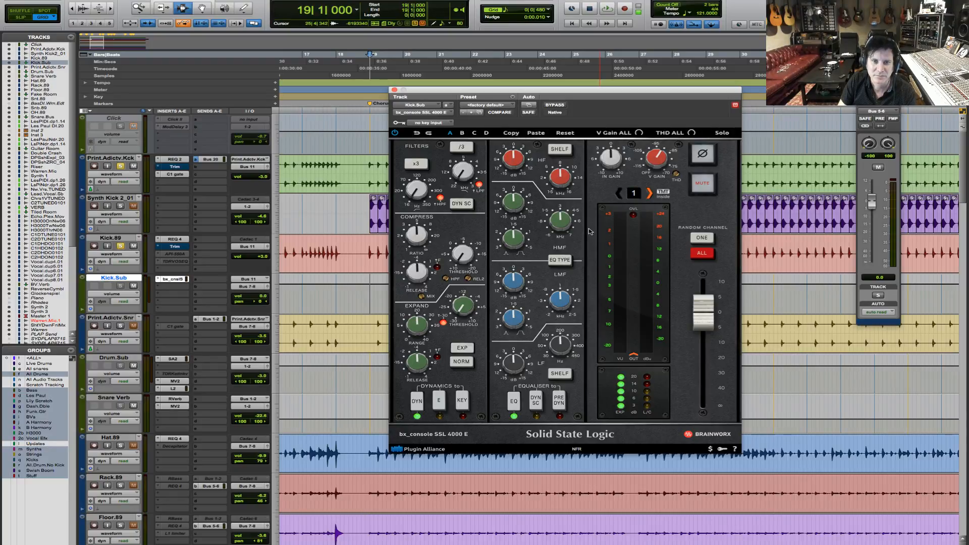
Toggle the EQ type repeatedly between the black-knob and brown-knob versions, finishing on the black one.
click(561, 260)
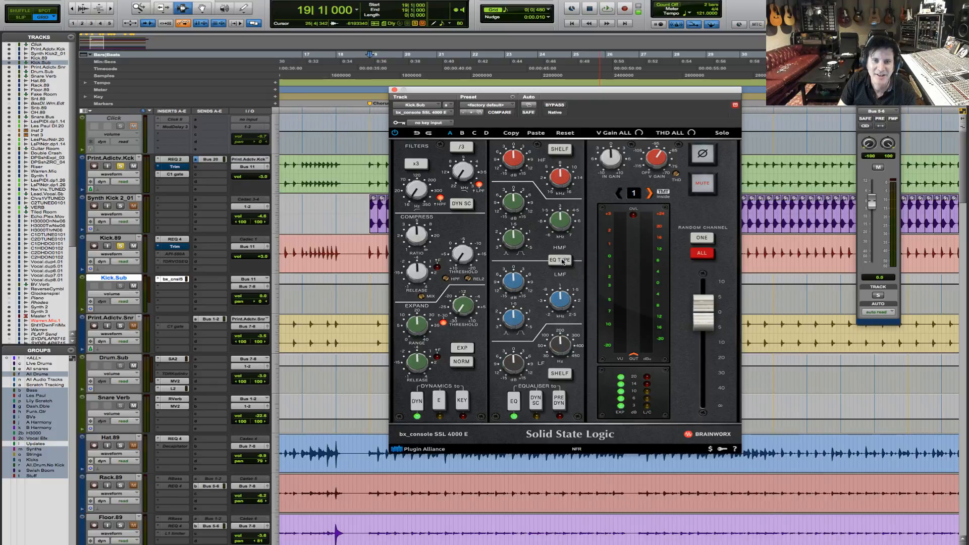
click(562, 260)
click(561, 260)
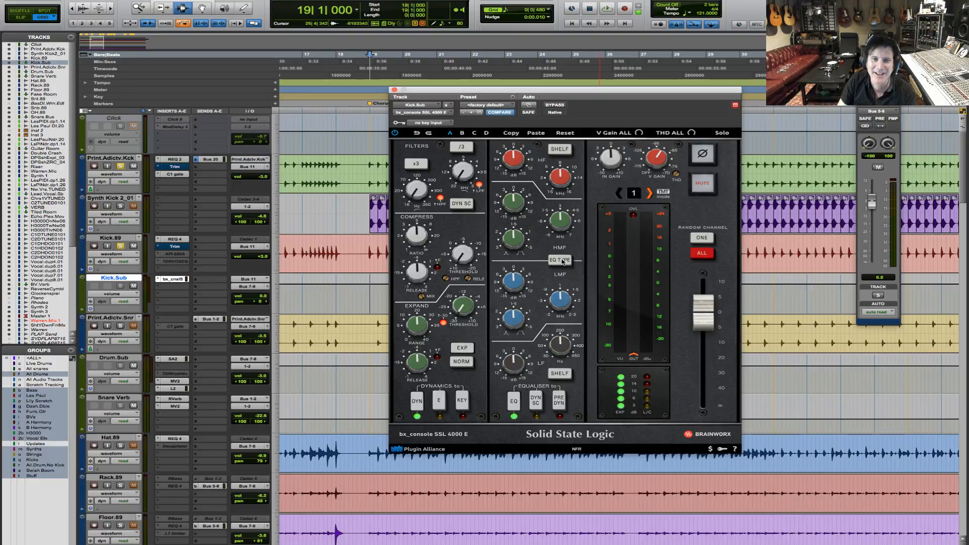
click(562, 261)
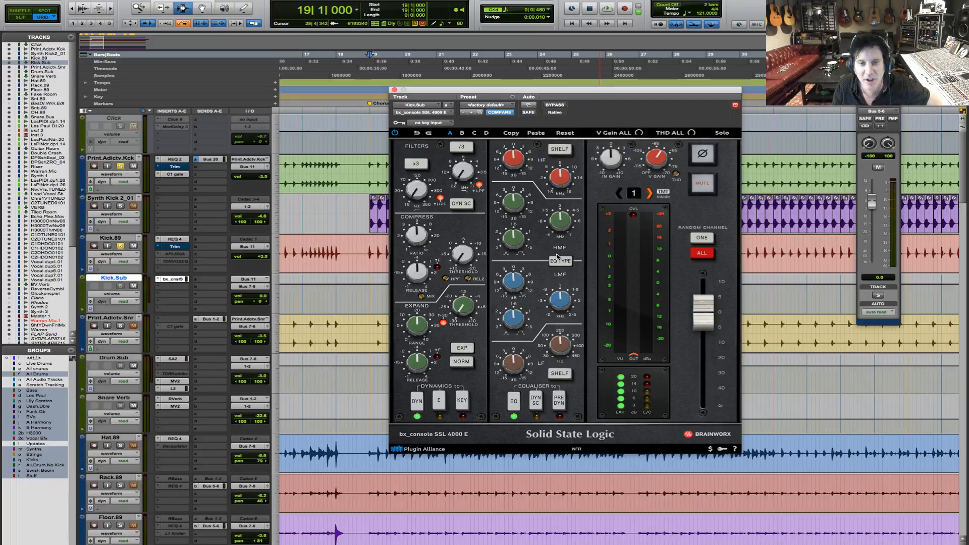
click(558, 261)
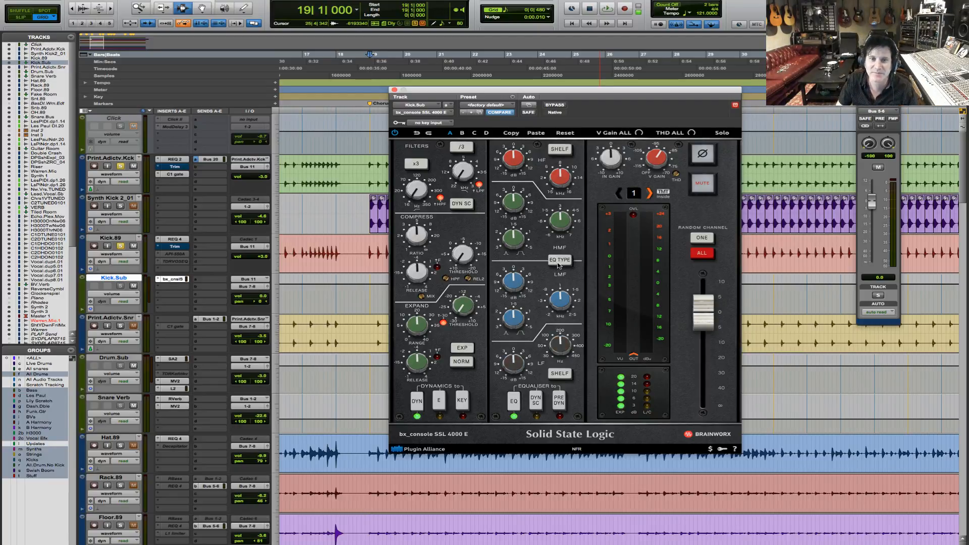
click(559, 263)
click(558, 263)
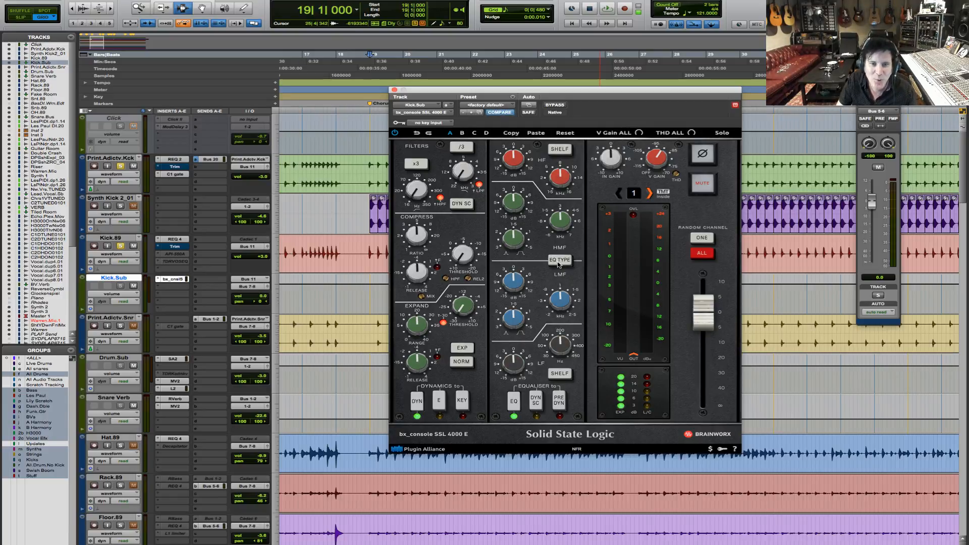
click(559, 262)
click(558, 262)
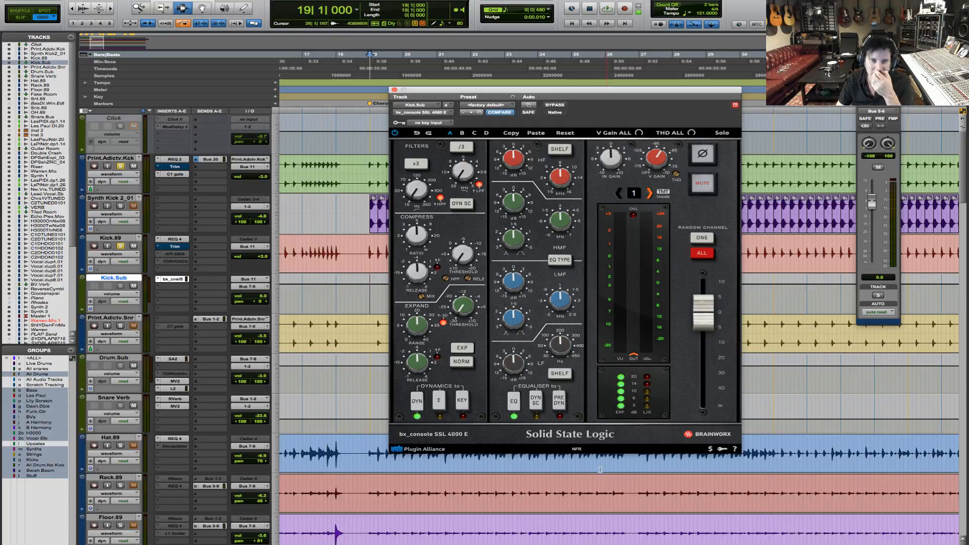
Toggle the LF band and the HF band of the equaliser between shelf and bell, leaving both on shelf.
click(563, 375)
click(566, 377)
click(565, 377)
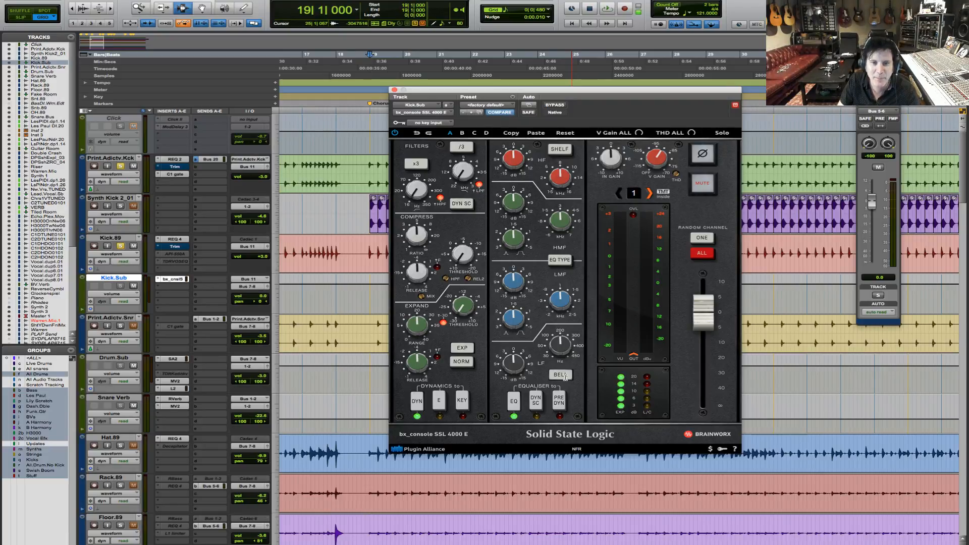
click(565, 377)
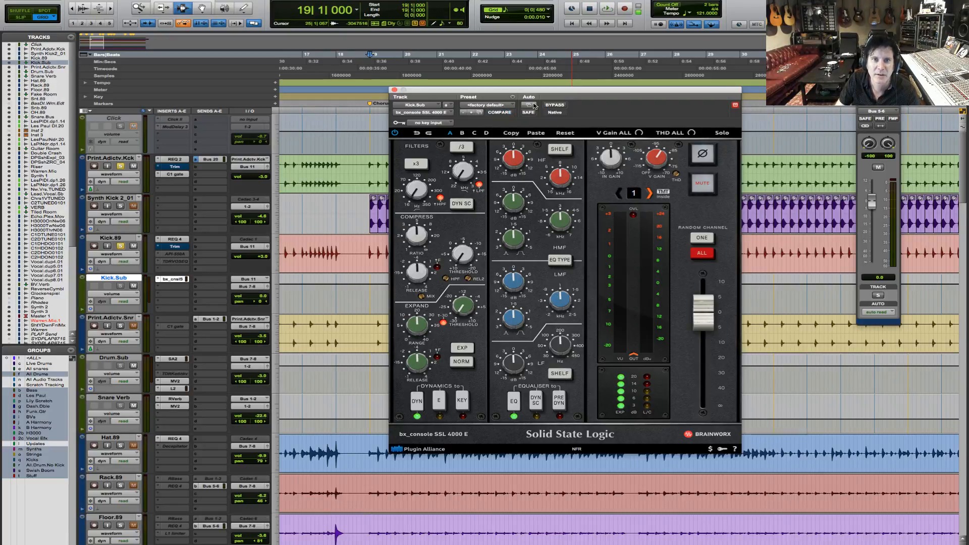
click(564, 151)
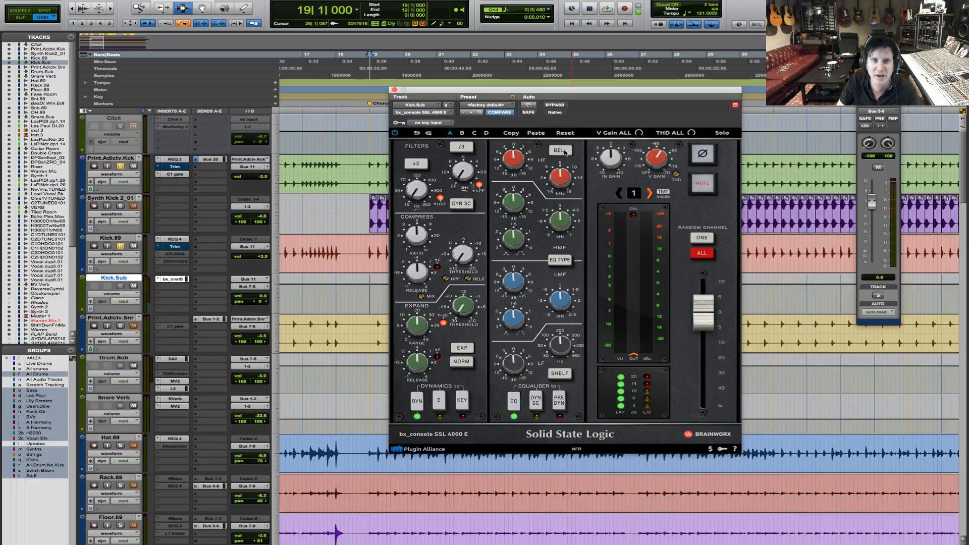
click(564, 151)
click(564, 151)
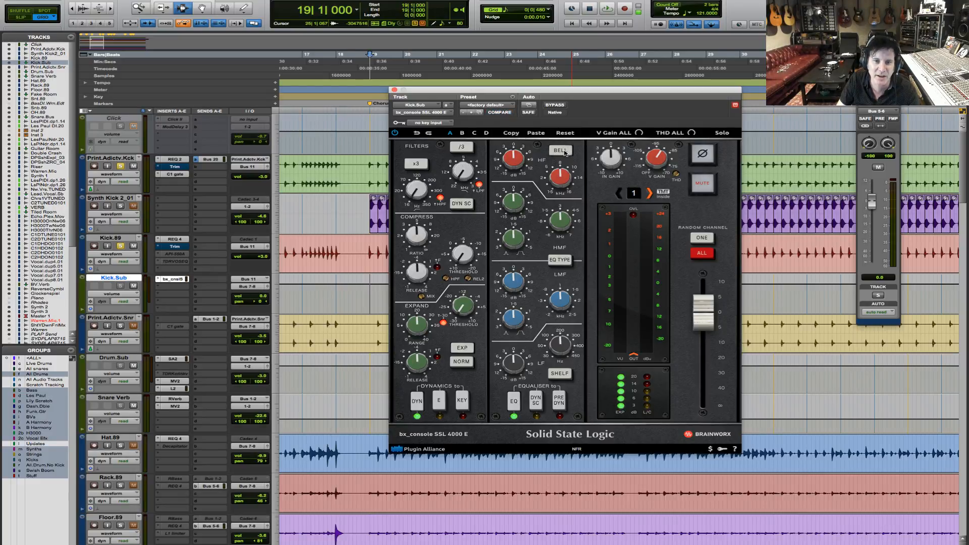
click(564, 151)
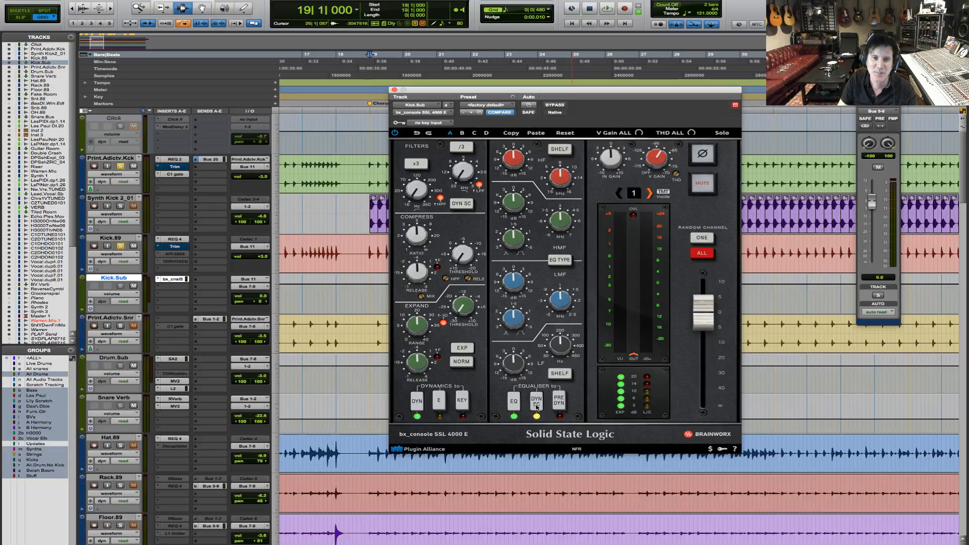
Assign the equaliser to the dynamics side chain with DYN SC.
click(536, 402)
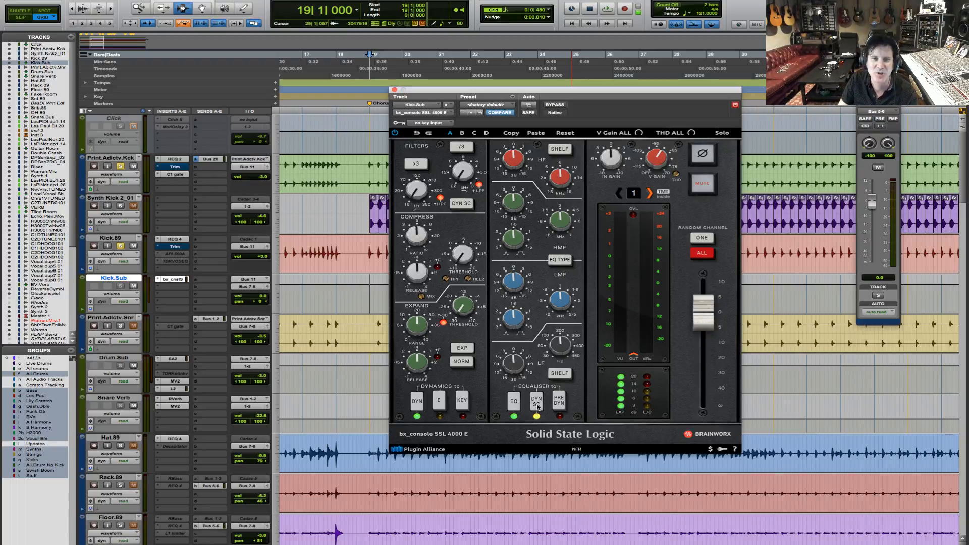
Take the equaliser out of the dynamics side chain, and switch the dynamics type to G and back to E.
click(537, 407)
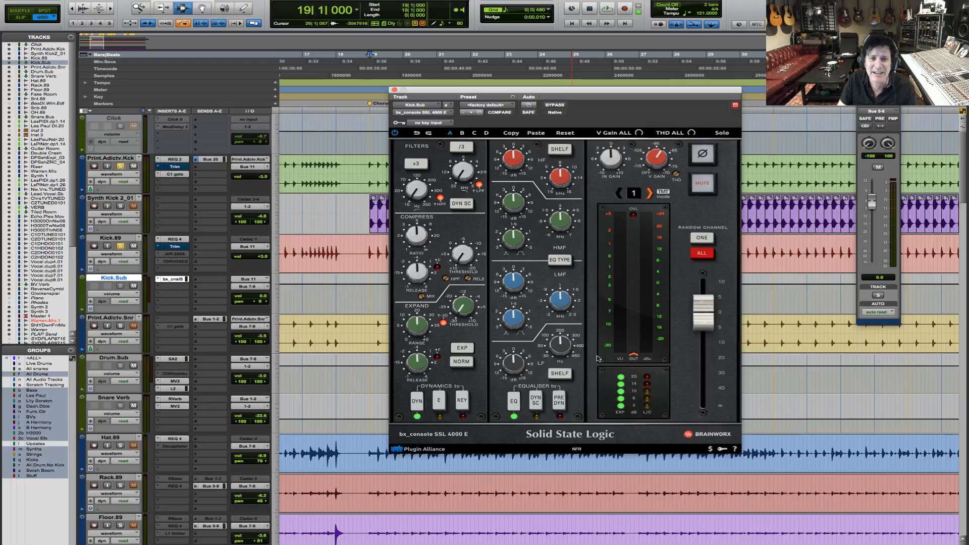
click(439, 401)
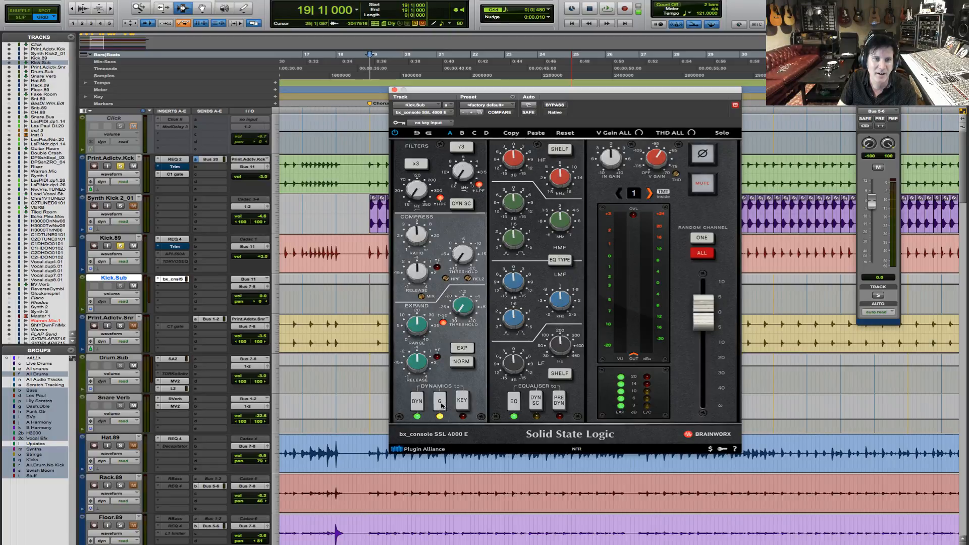
click(440, 401)
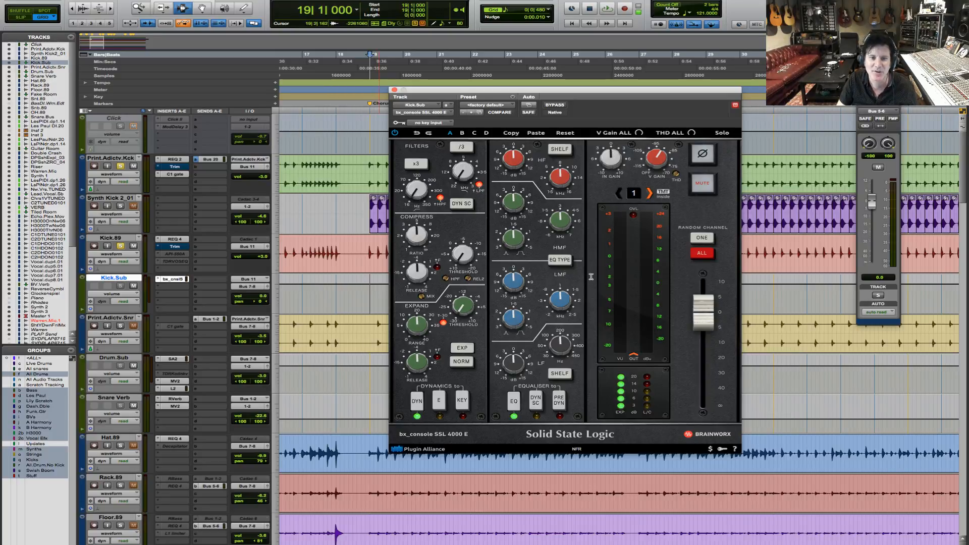
Play the song from bar 19 and adjust the compressor's ratio and threshold on the kick channel strip.
click(369, 172)
key(space)
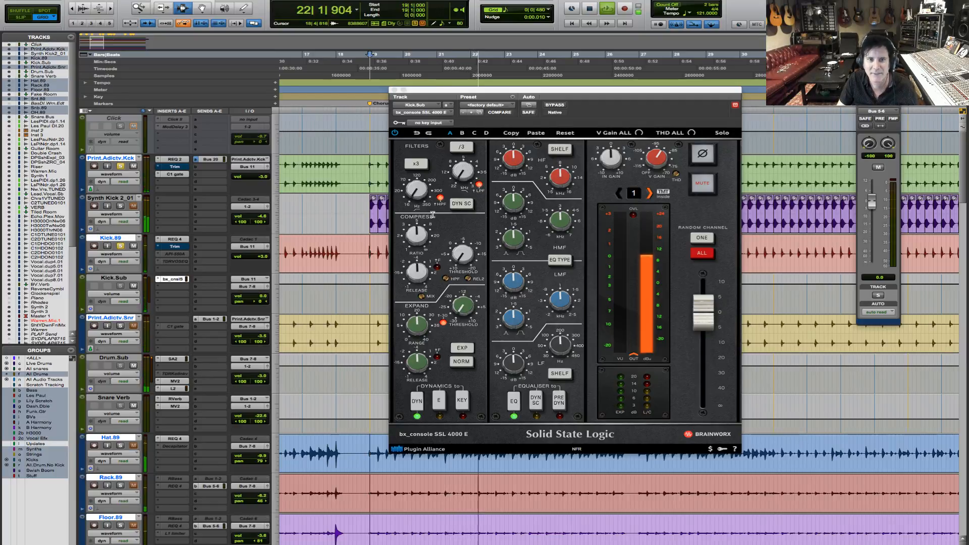
drag(415, 236, 471, 212)
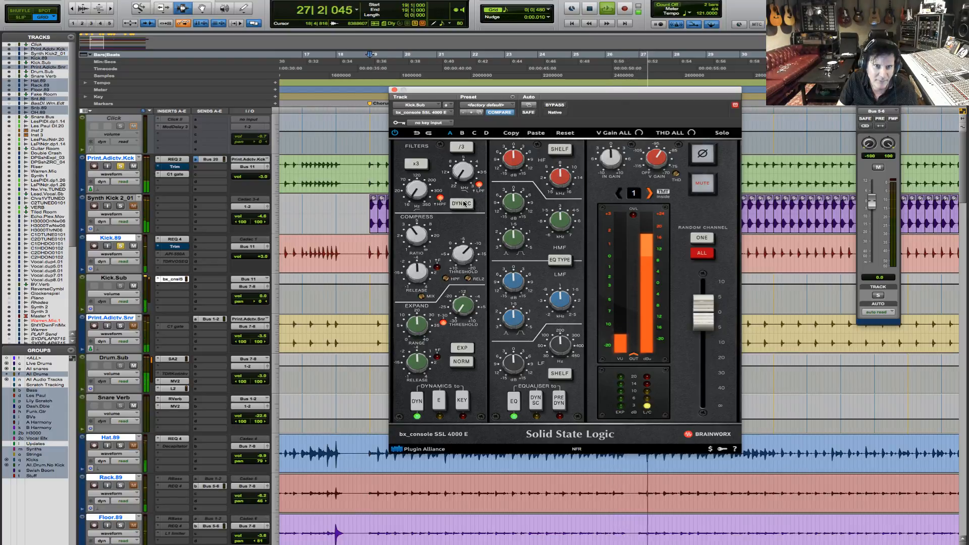
Compare the E and G dynamics types by toggling between them several times, finishing on E.
click(440, 400)
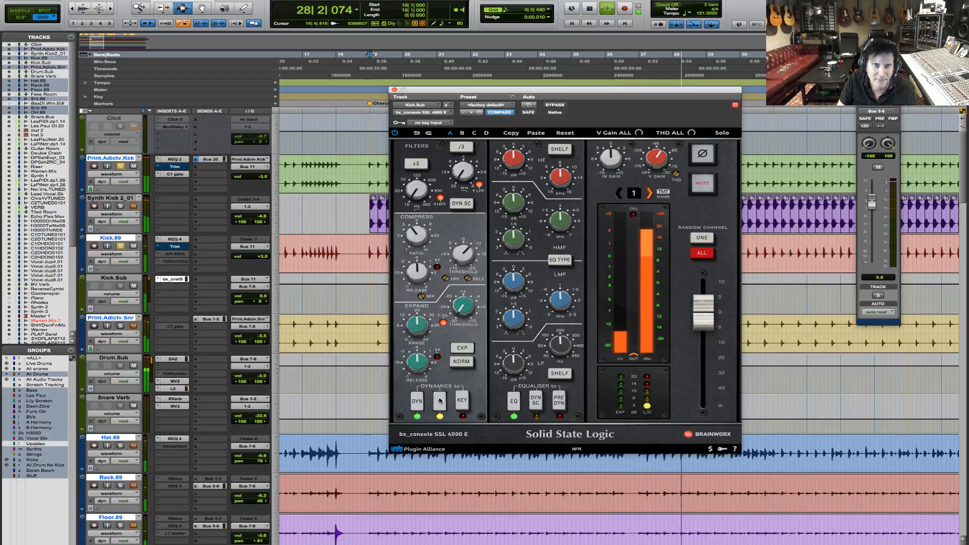
click(440, 404)
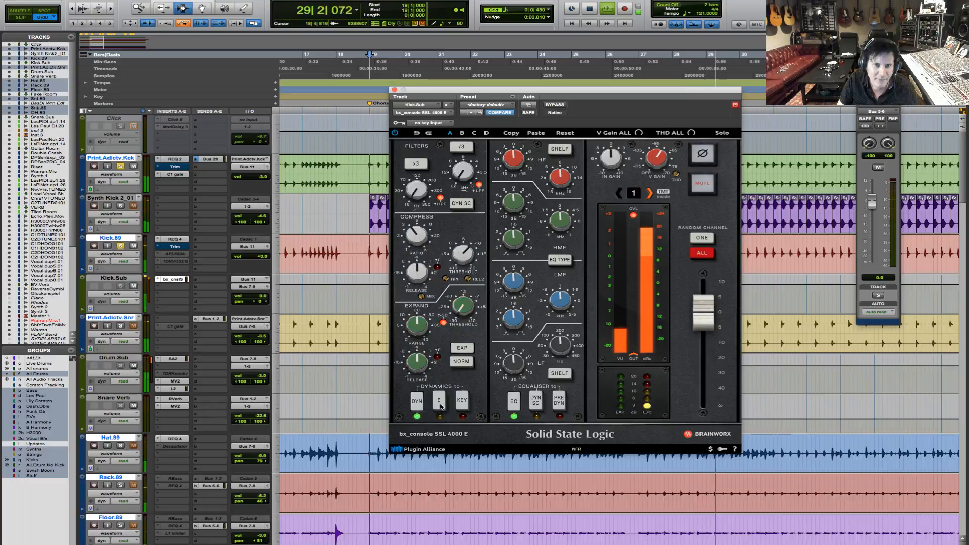
key(space)
click(440, 401)
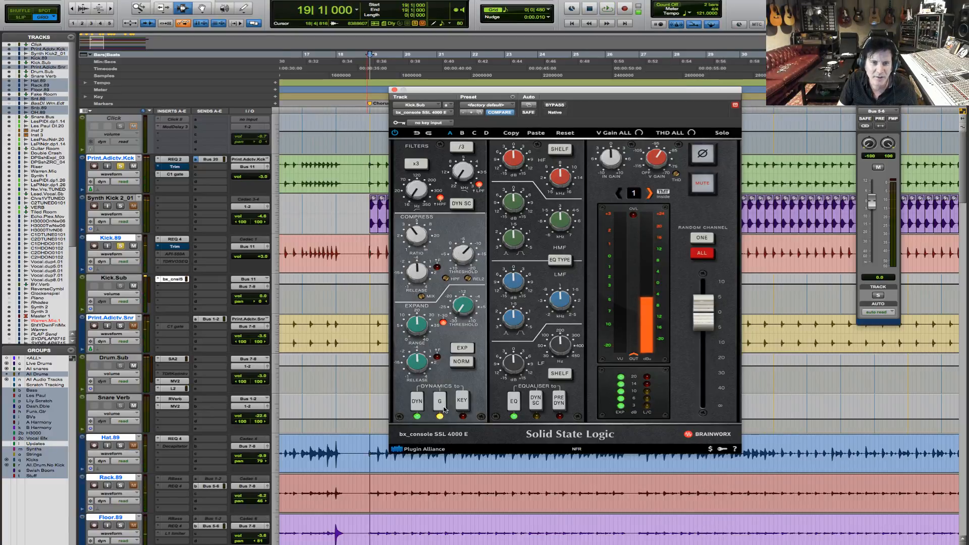
click(440, 403)
click(438, 405)
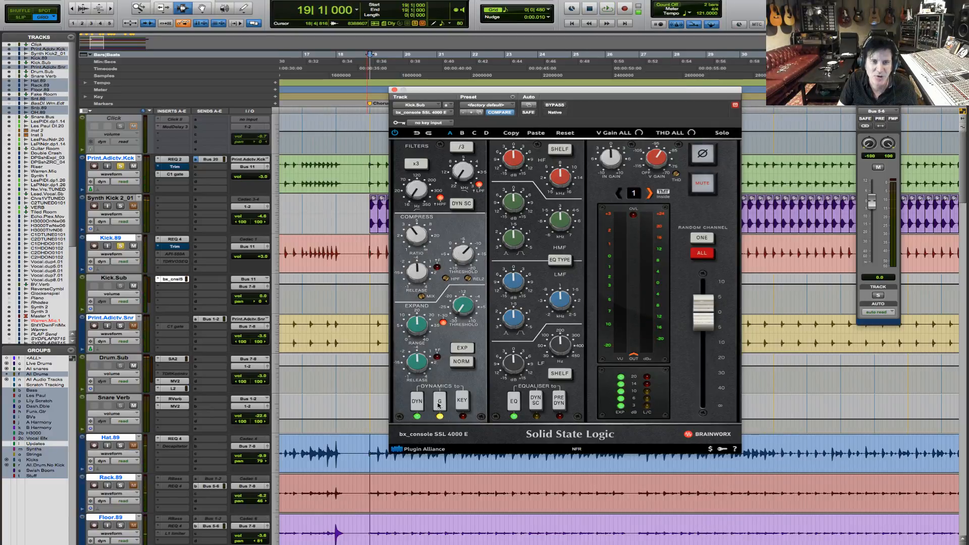
click(438, 405)
Set the compressor's threshold to about -14 dB while playing the song from bar 19.
key(space)
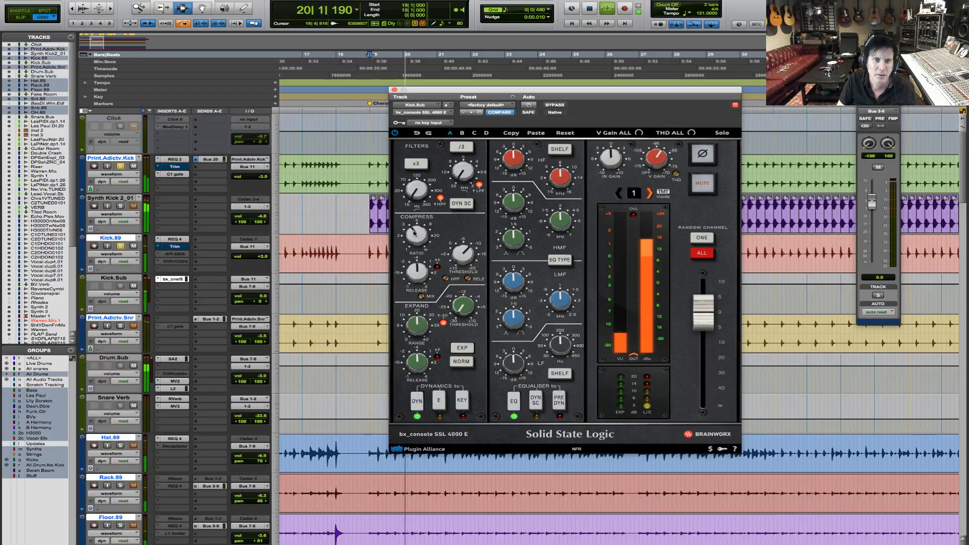
click(953, 216)
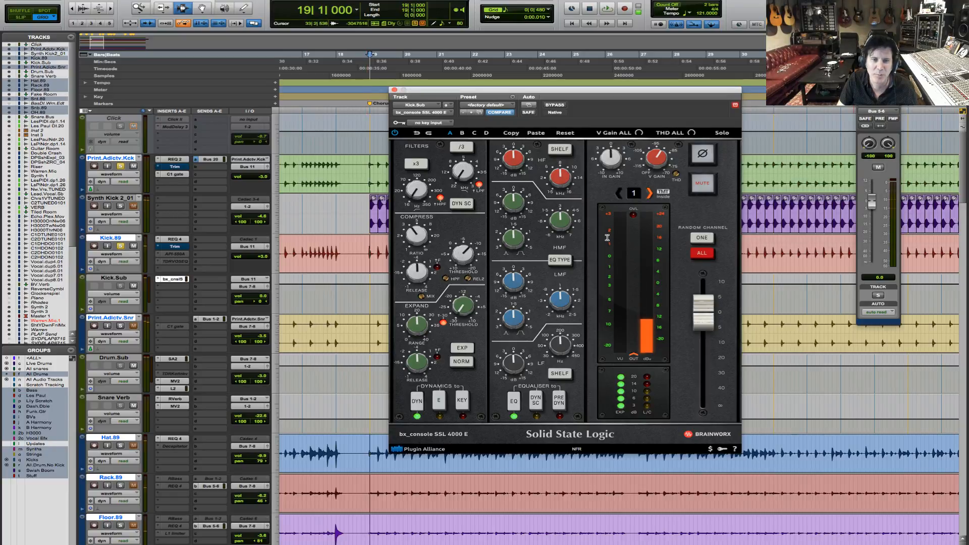
key(space)
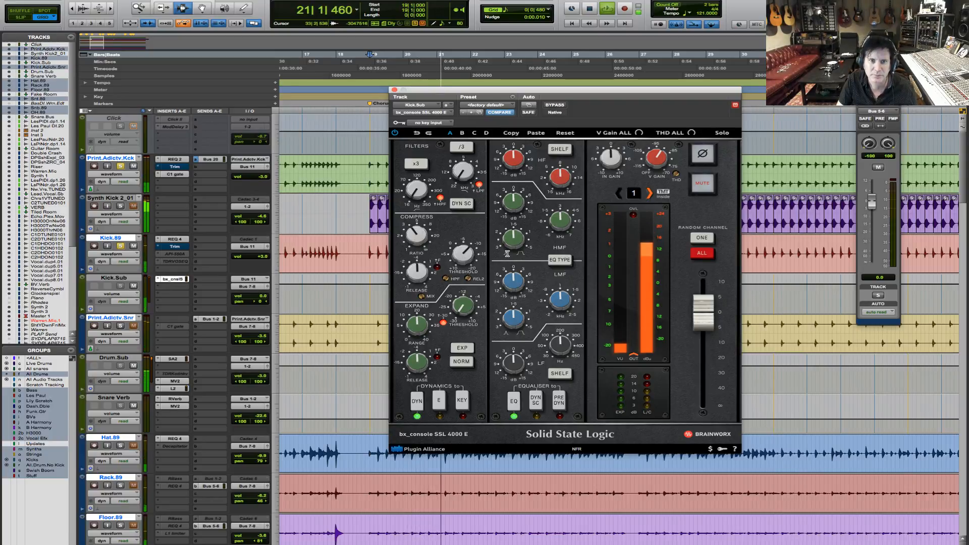
mouse_move(467, 250)
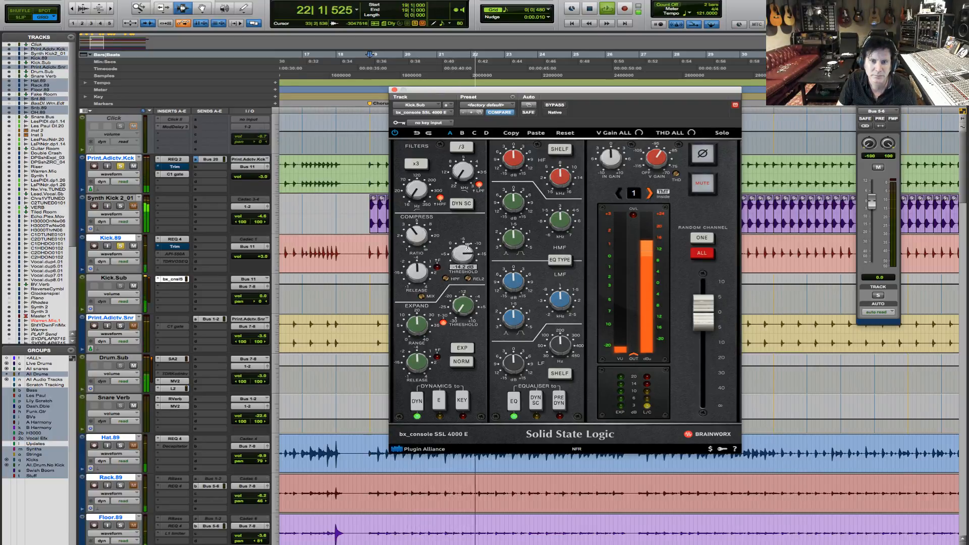
drag(467, 246, 467, 247)
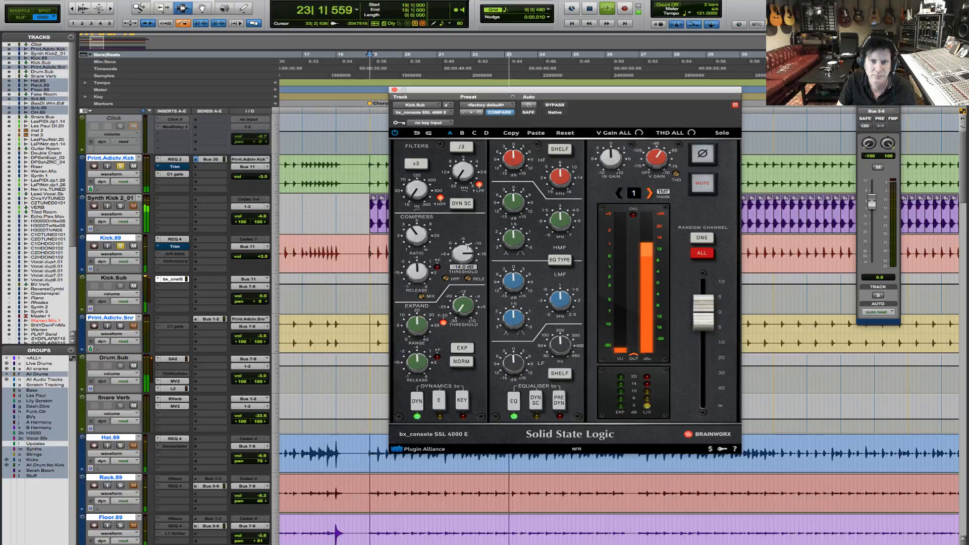
Compare the kicks with and without the channel strip by repeatedly toggling its bypass during playback from bar 19, leaving the plug-in active.
click(555, 105)
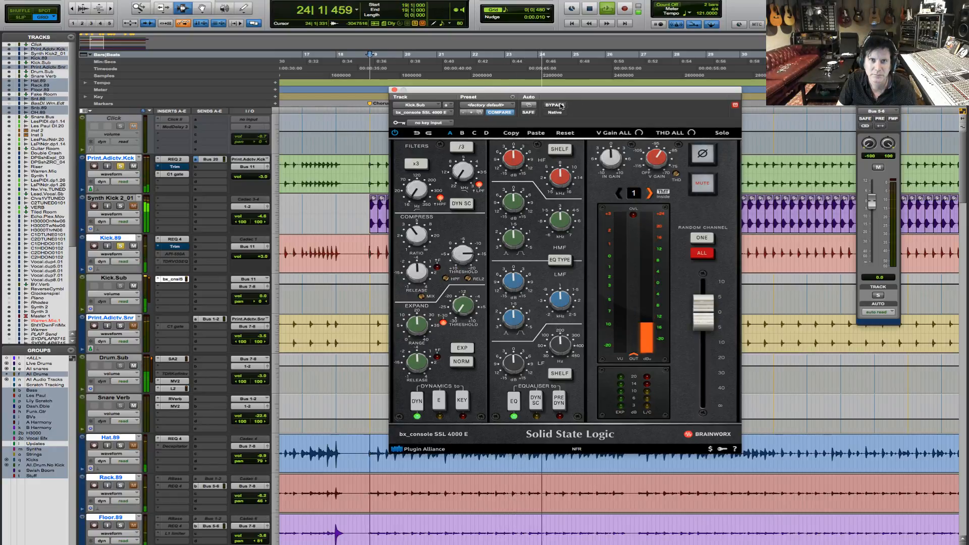
click(555, 105)
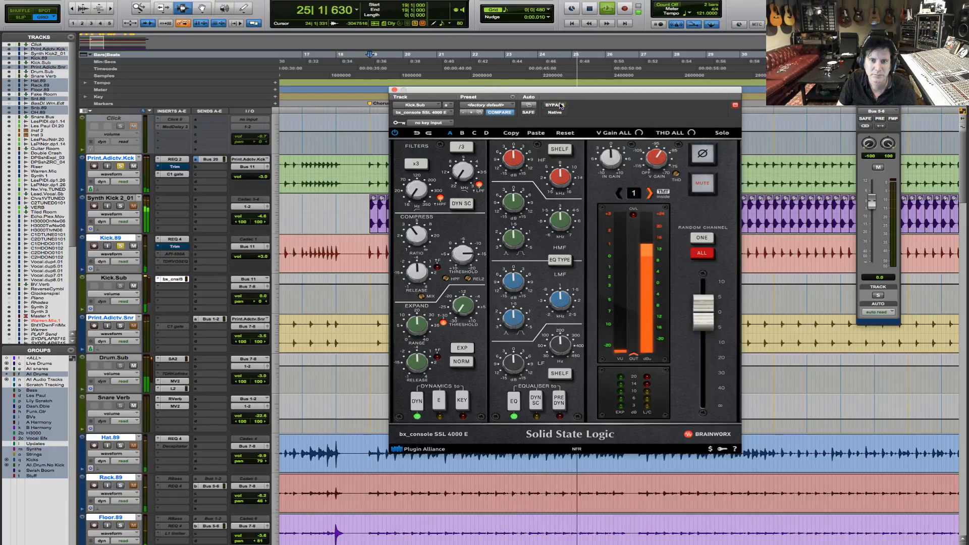
key(space)
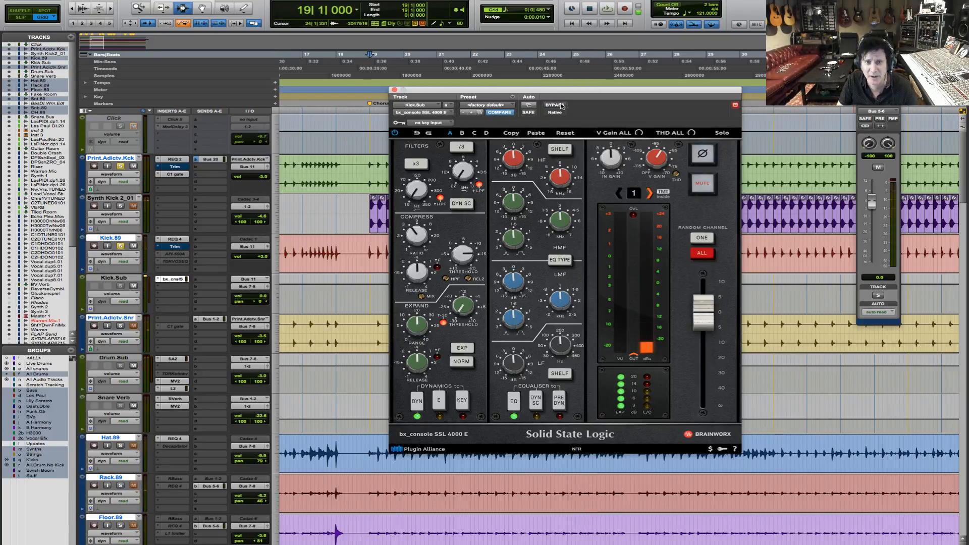
key(space)
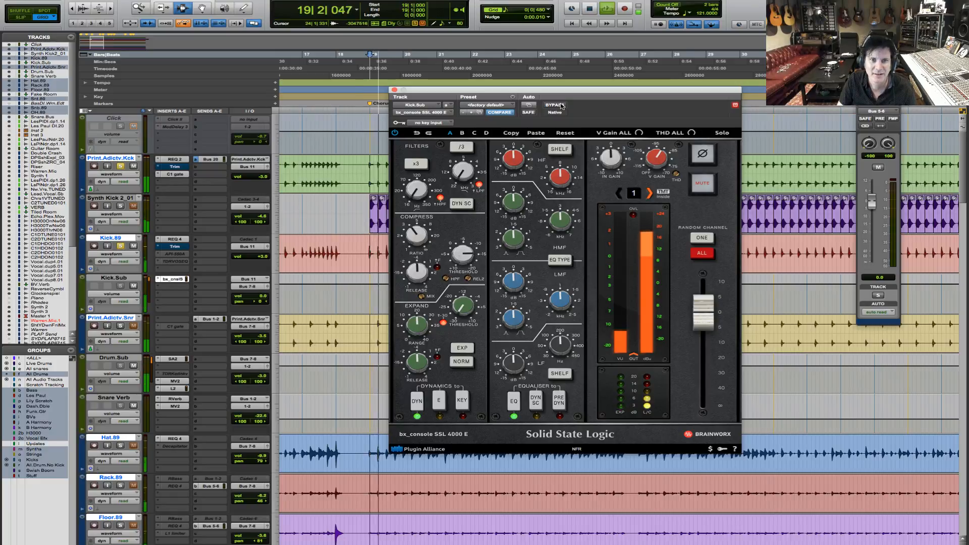
click(562, 105)
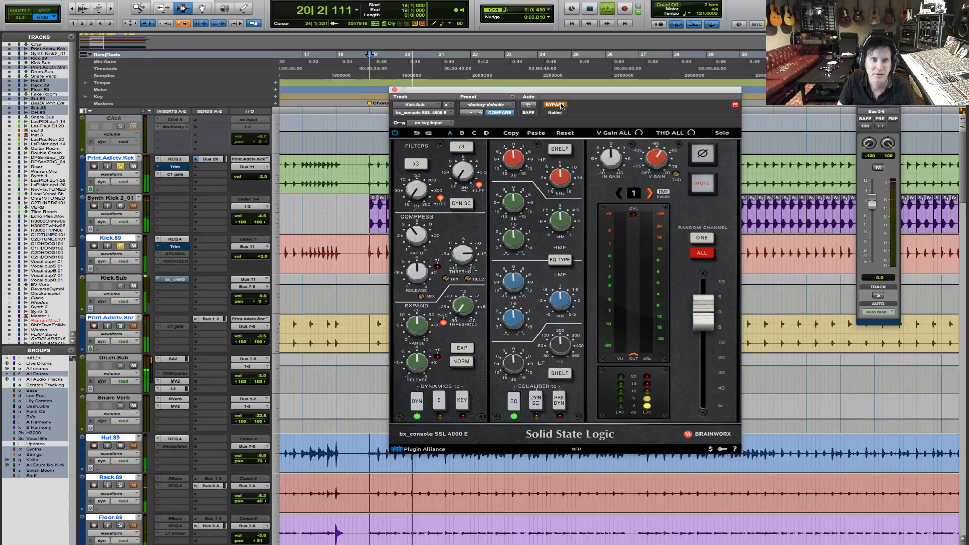
click(562, 106)
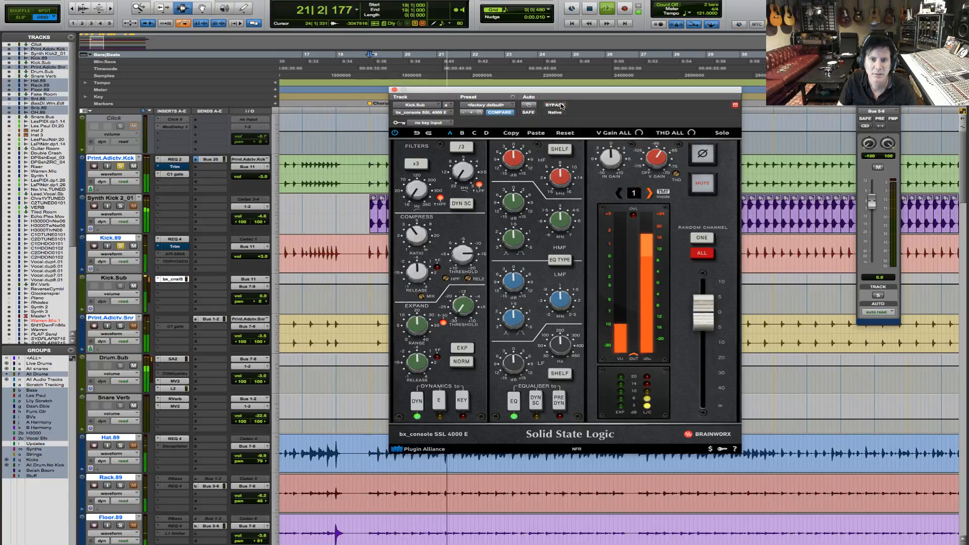
click(562, 106)
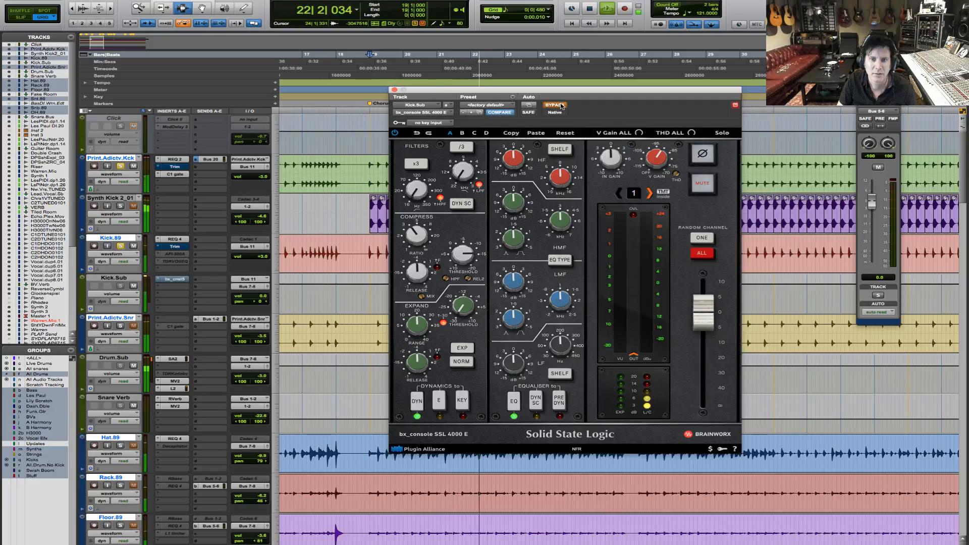
key(space)
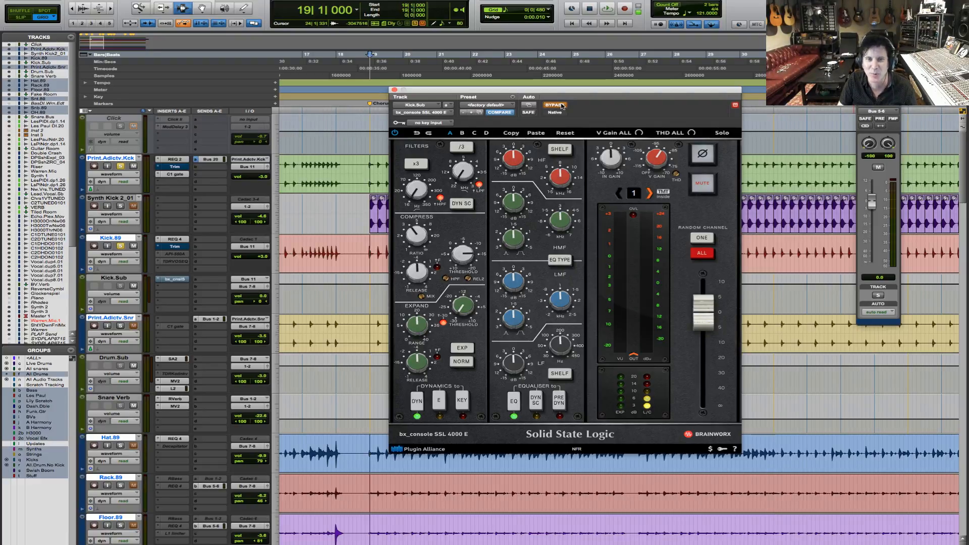
key(space)
click(562, 106)
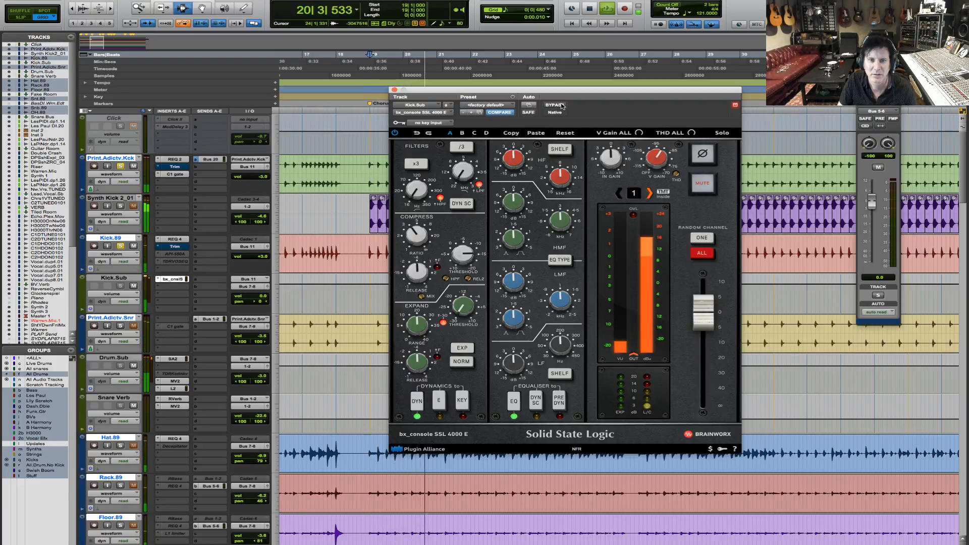
click(562, 106)
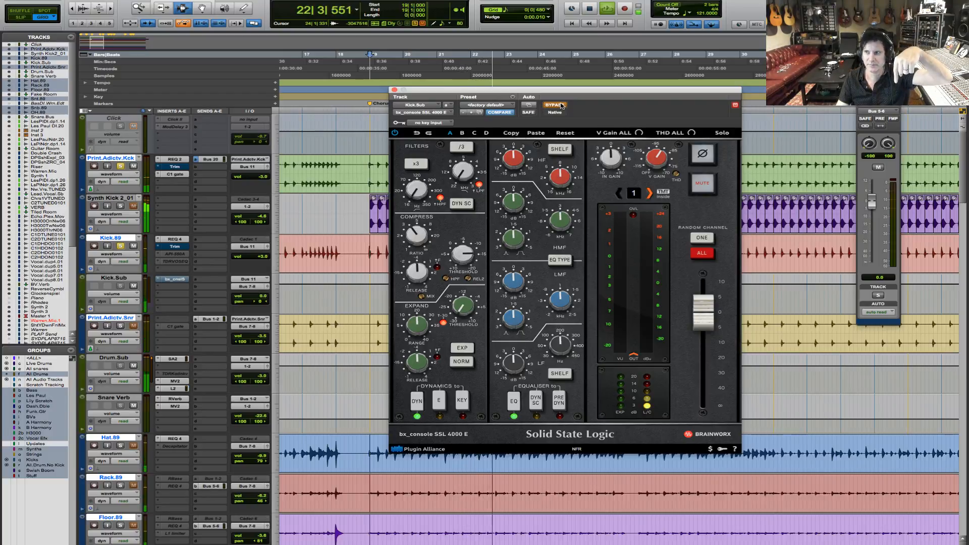
click(562, 106)
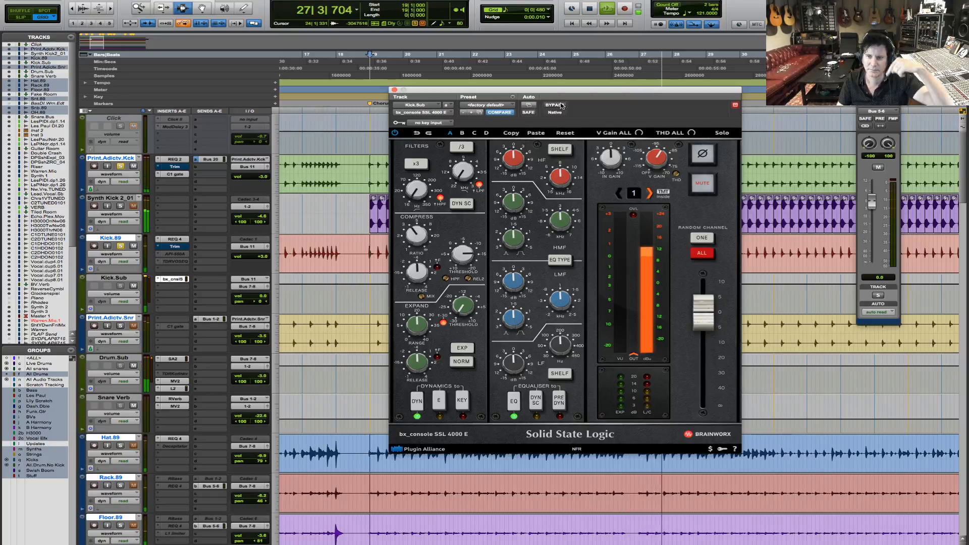
click(562, 105)
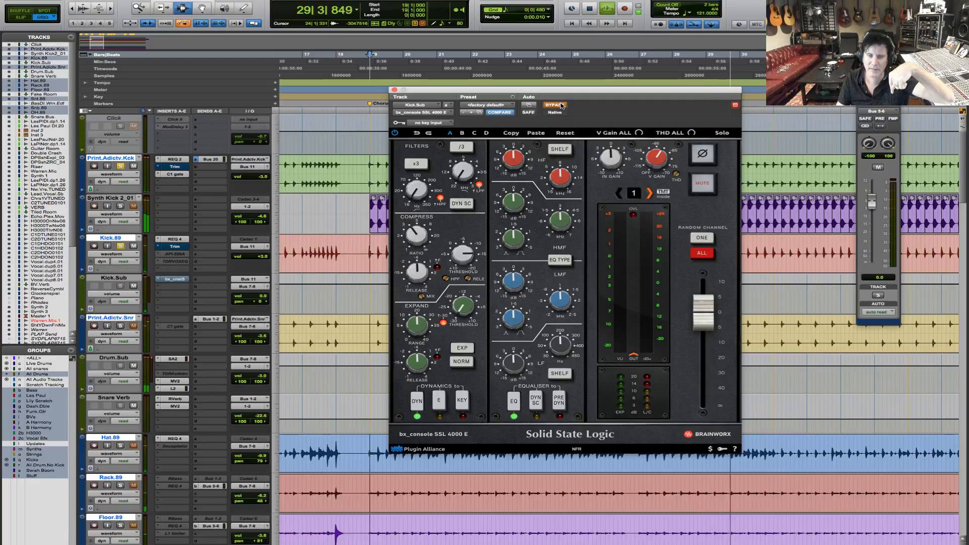
click(561, 105)
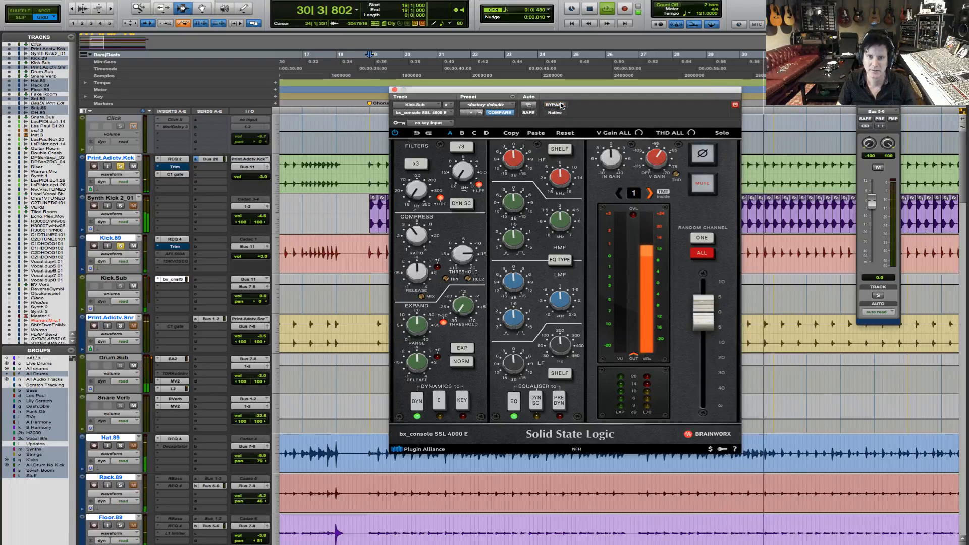
key(space)
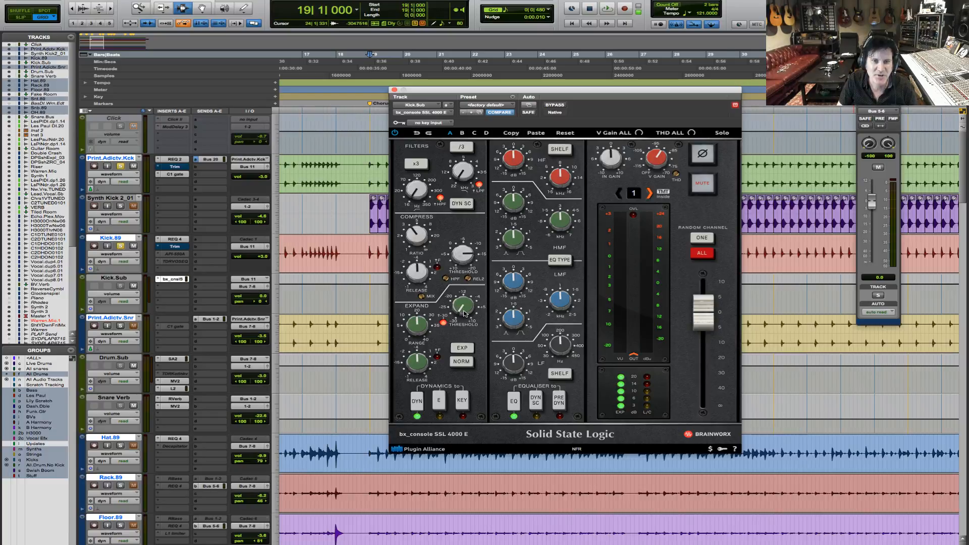
Play from bar 19 and raise the expander's threshold, then reduce its range and release.
key(space)
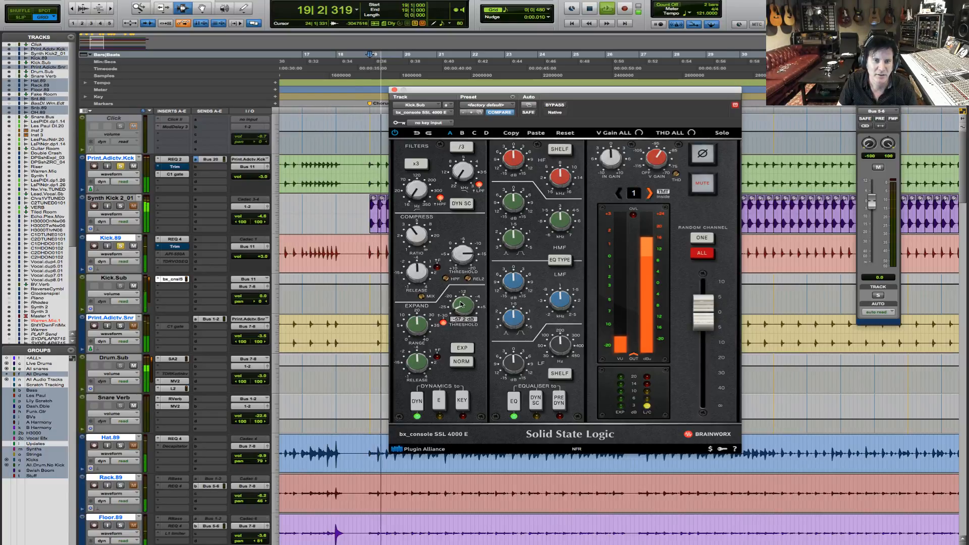
drag(460, 285, 470, 268)
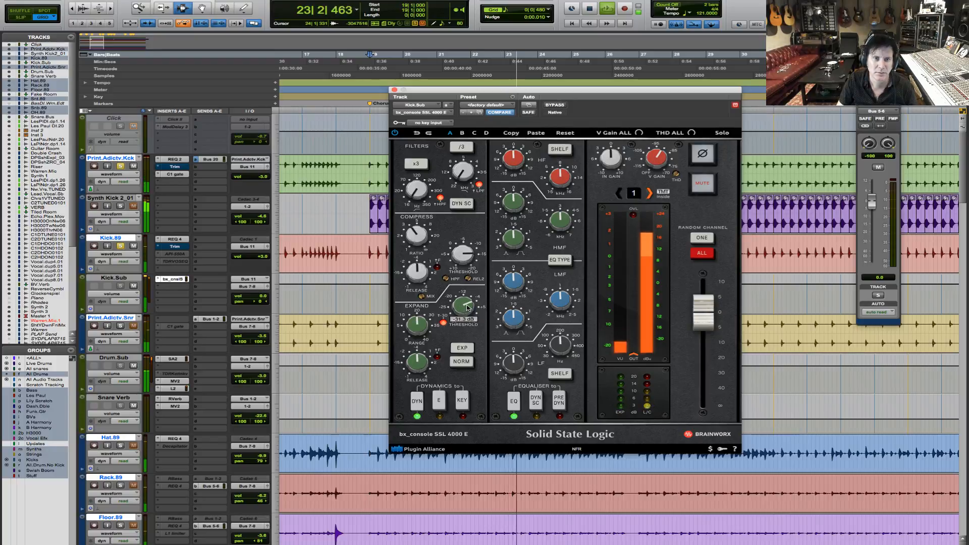
mouse_move(417, 326)
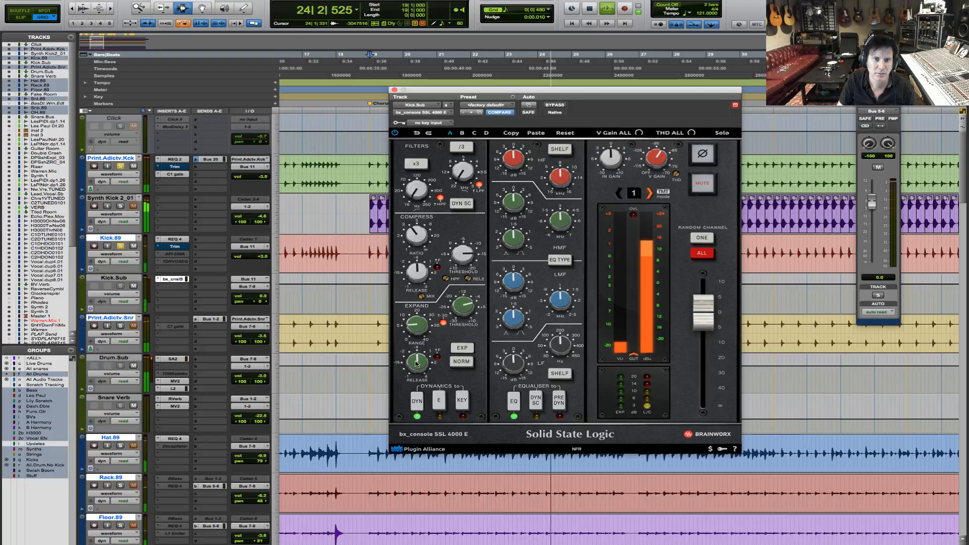
mouse_move(411, 379)
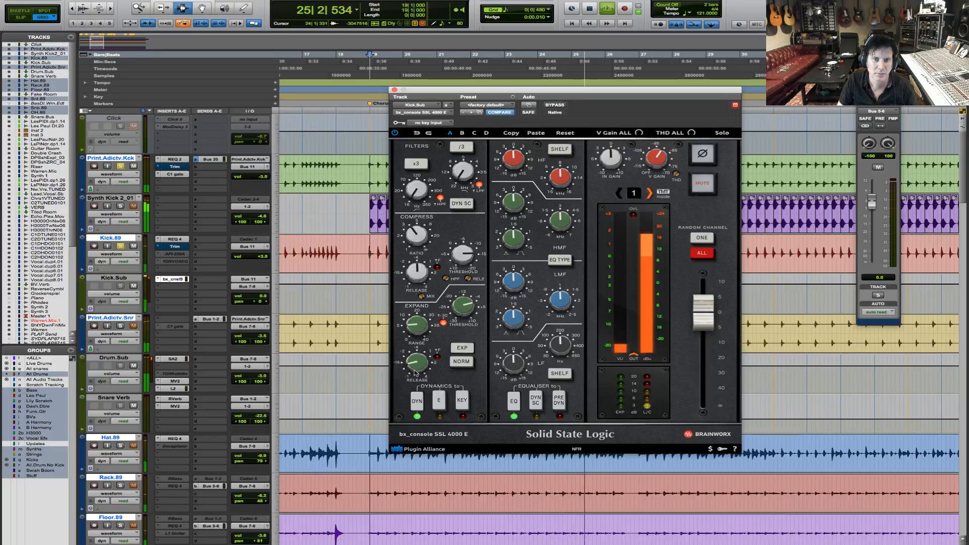
Raise the expander's threshold to about -23 dB and readjust its range while the song plays.
mouse_move(469, 298)
drag(468, 297, 468, 300)
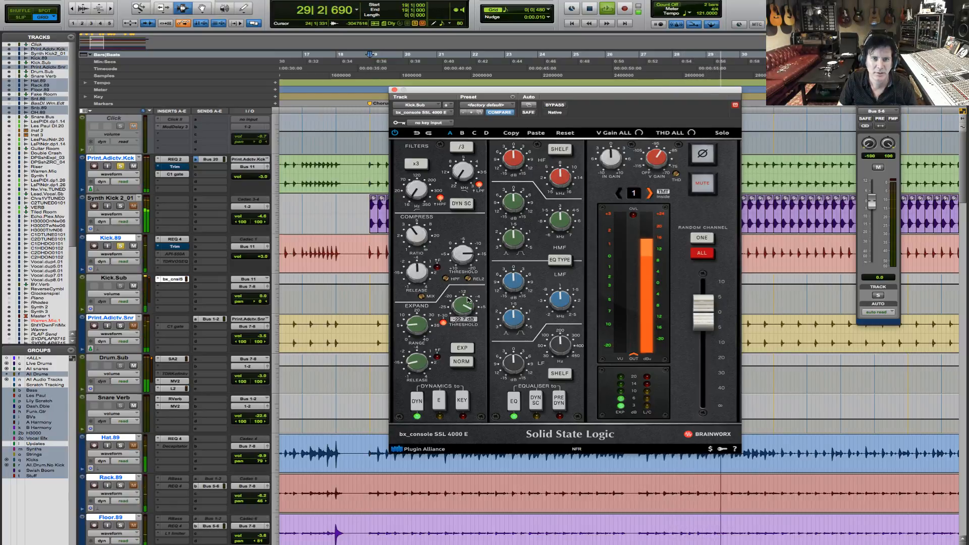
mouse_move(420, 326)
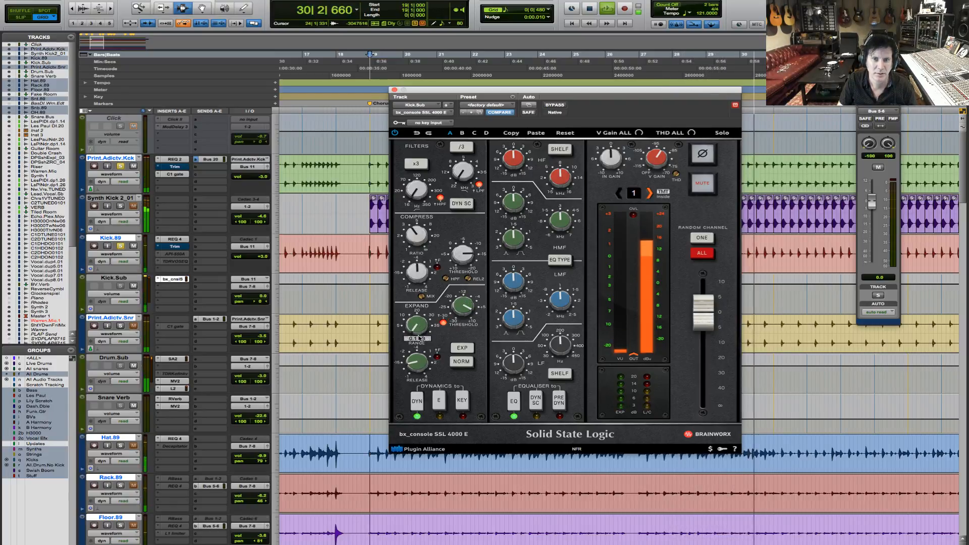
drag(419, 326, 422, 318)
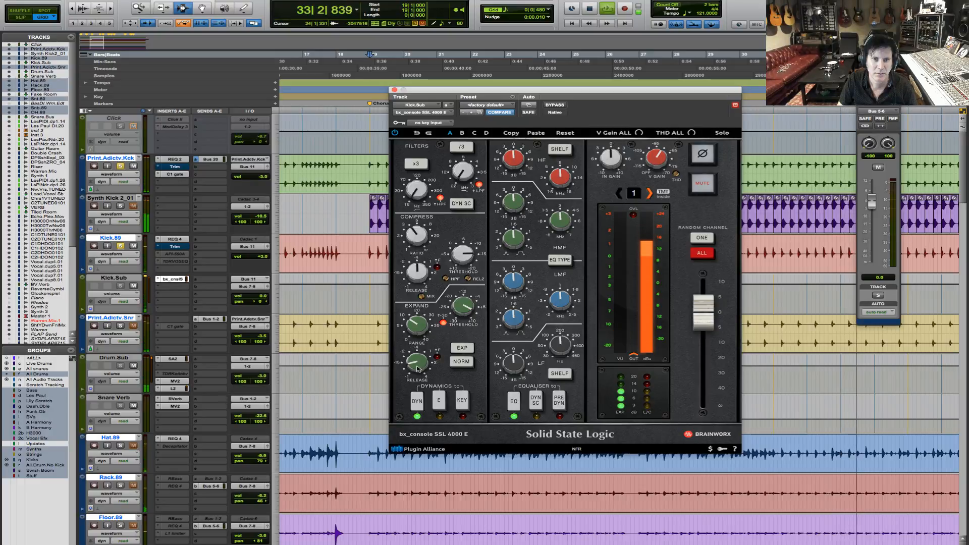
Raise the expander's release to about 0.2 s while the song plays, and stop playback.
mouse_move(417, 367)
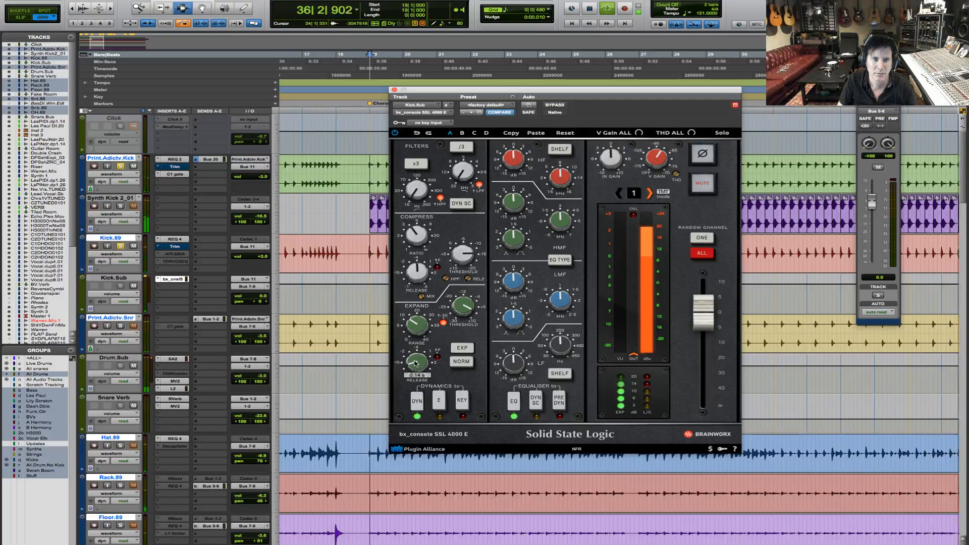
drag(416, 362, 415, 363)
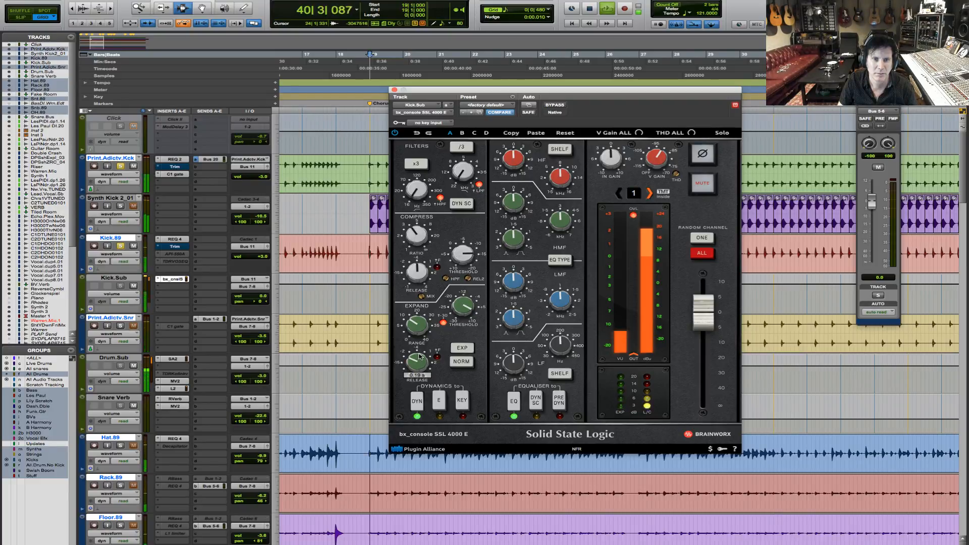
key(space)
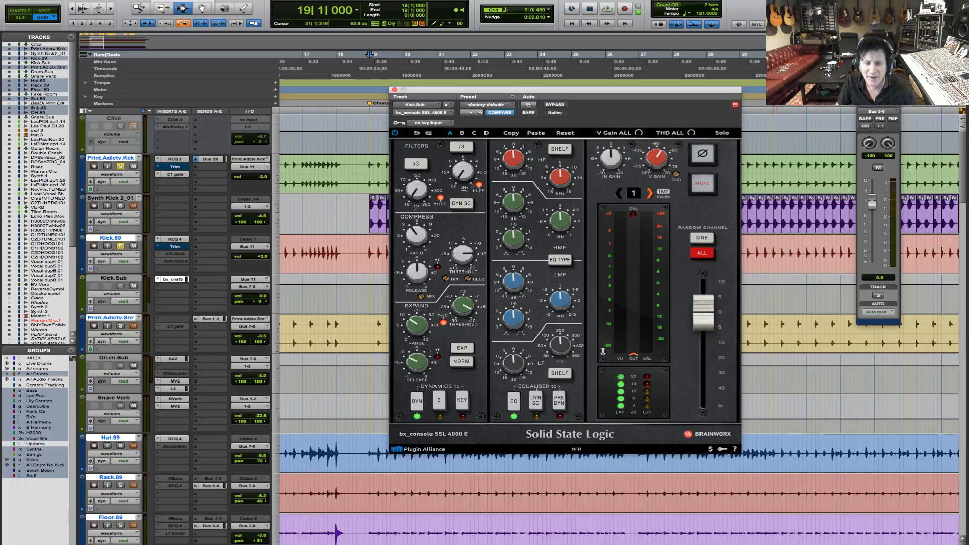
Compare the kicks with and without the channel strip over several playbacks from bar 19 by toggling its bypass, leaving the plug-in active.
key(space)
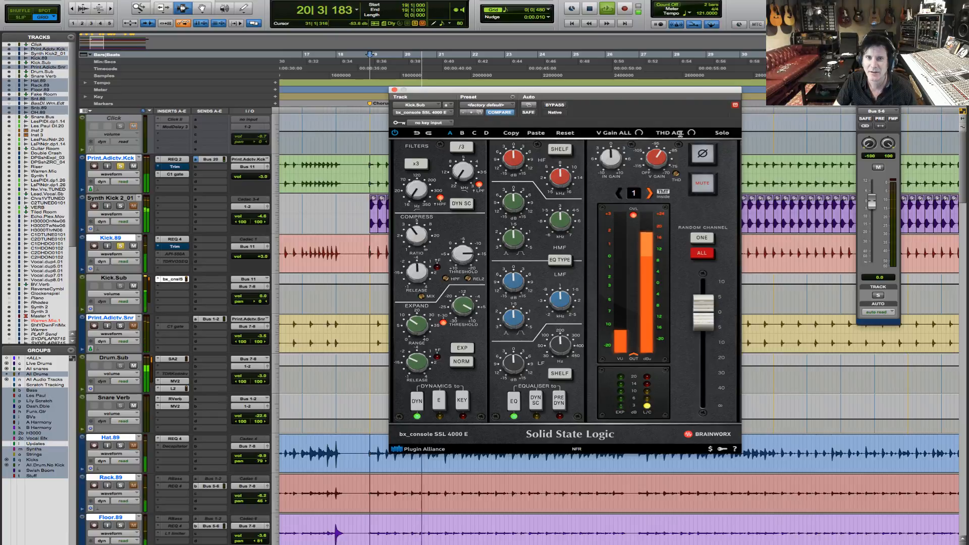
key(space)
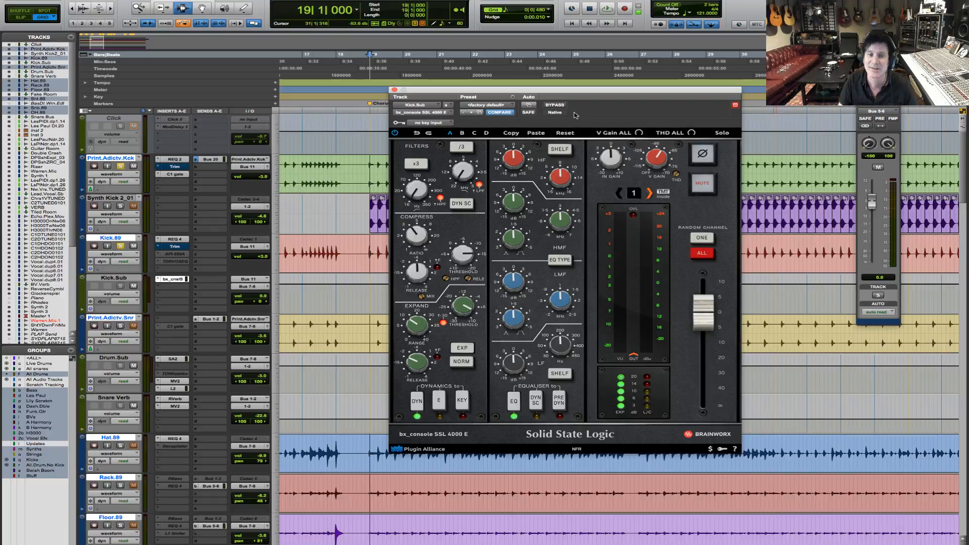
key(space)
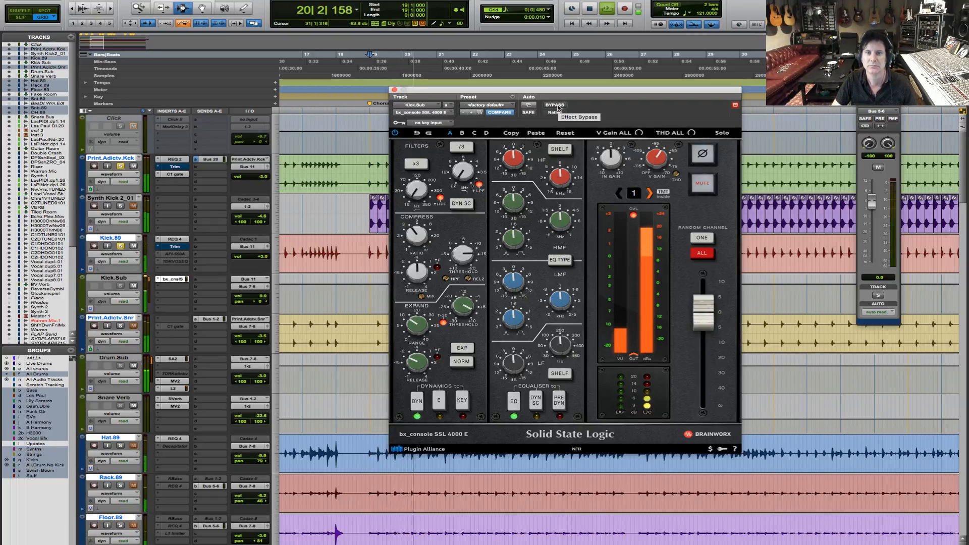
click(558, 106)
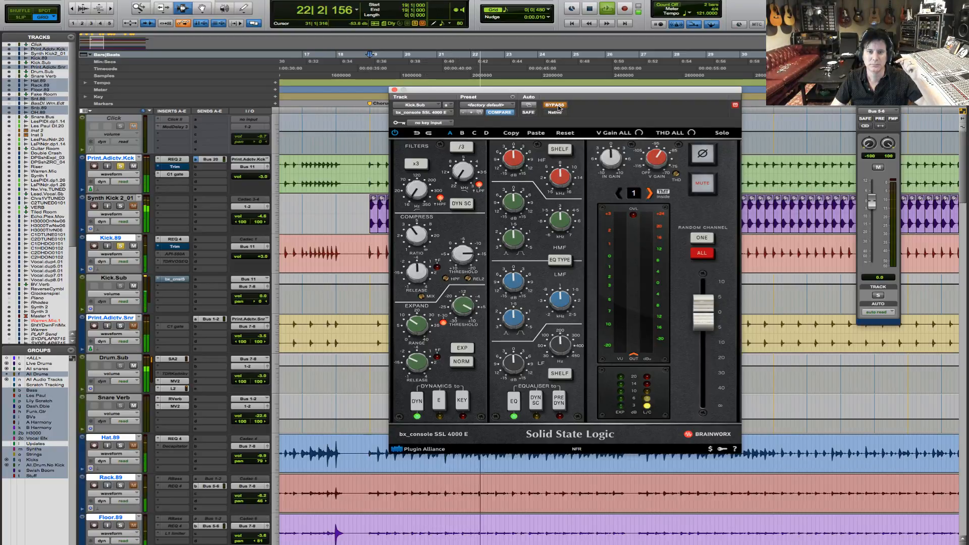
click(559, 106)
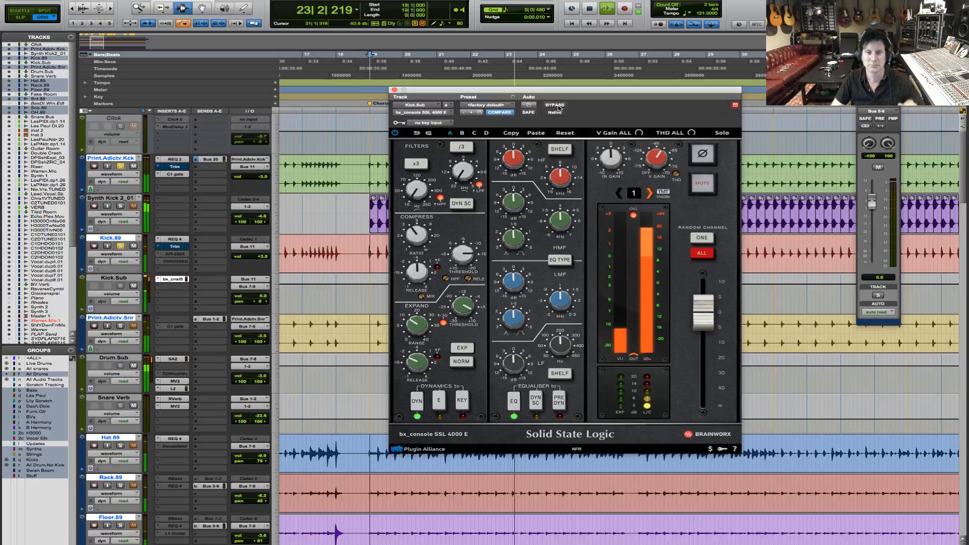
key(space)
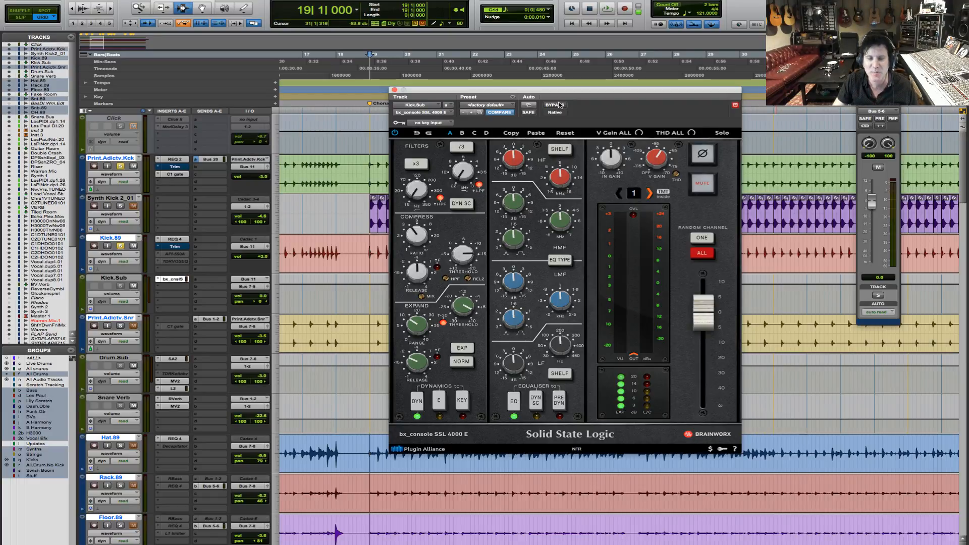
key(space)
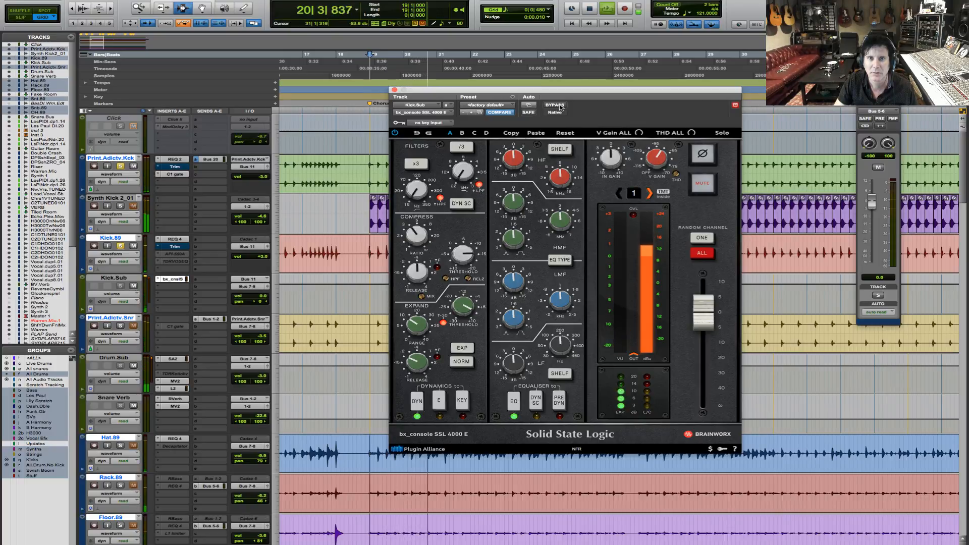
key(space)
click(559, 106)
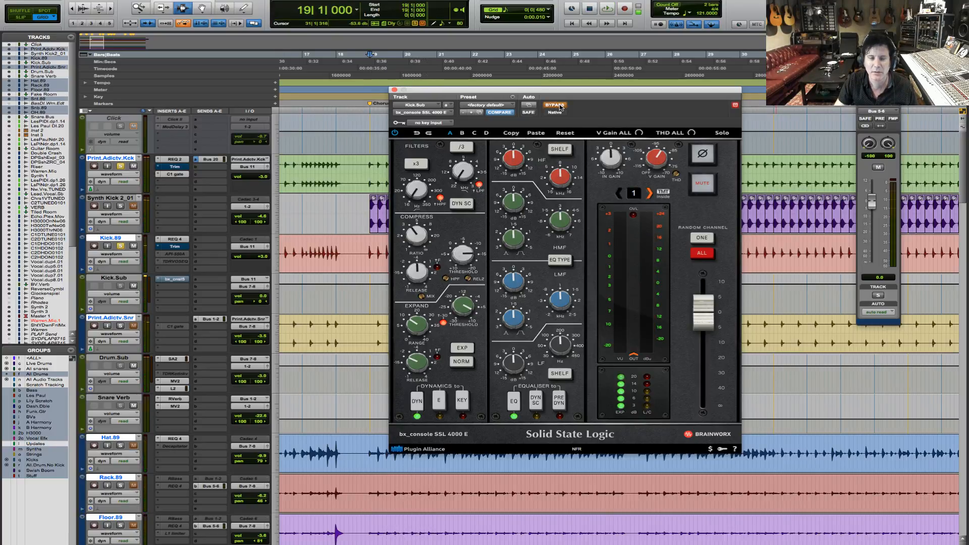
key(space)
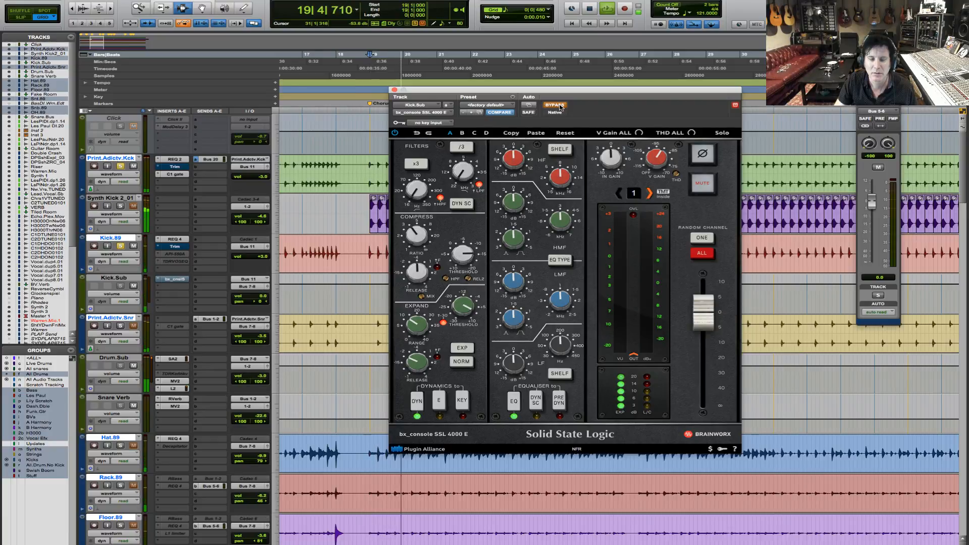
click(560, 106)
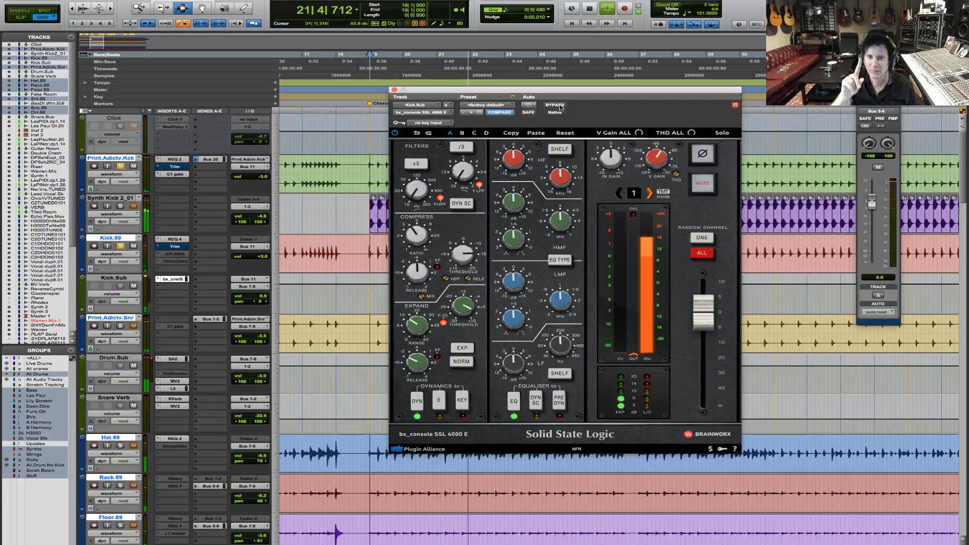
key(space)
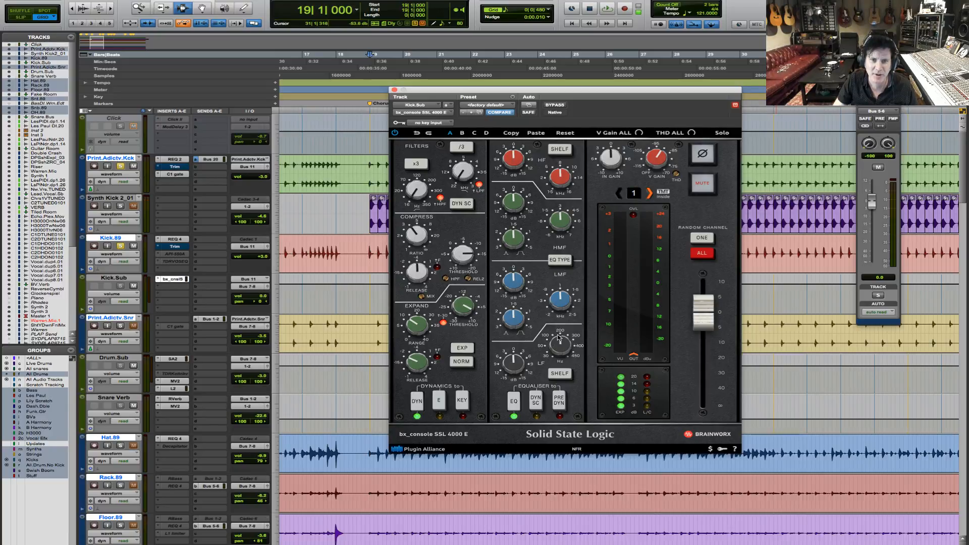
Set the EQ's LF frequency to about 60 Hz and boost its gain while playing from bar 19.
drag(555, 343, 552, 351)
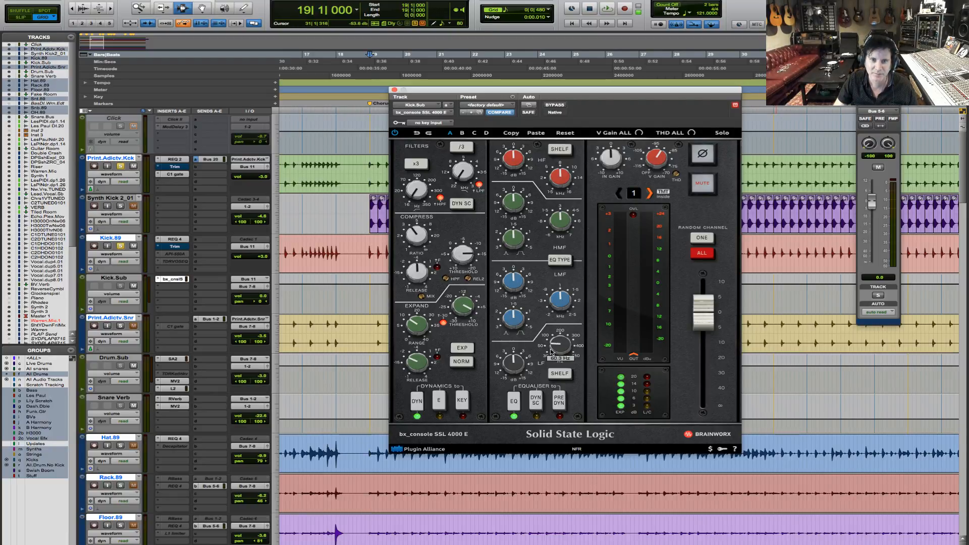
key(space)
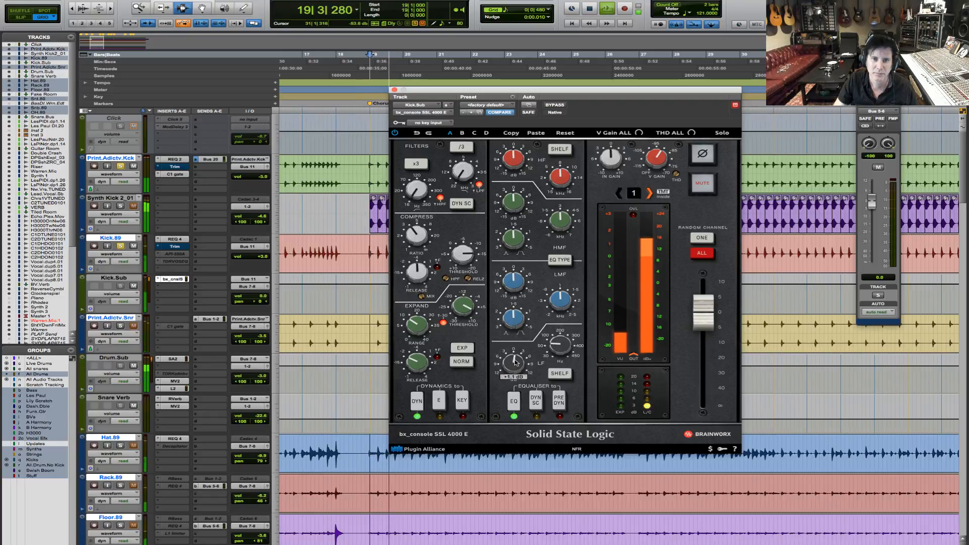
drag(514, 361, 519, 358)
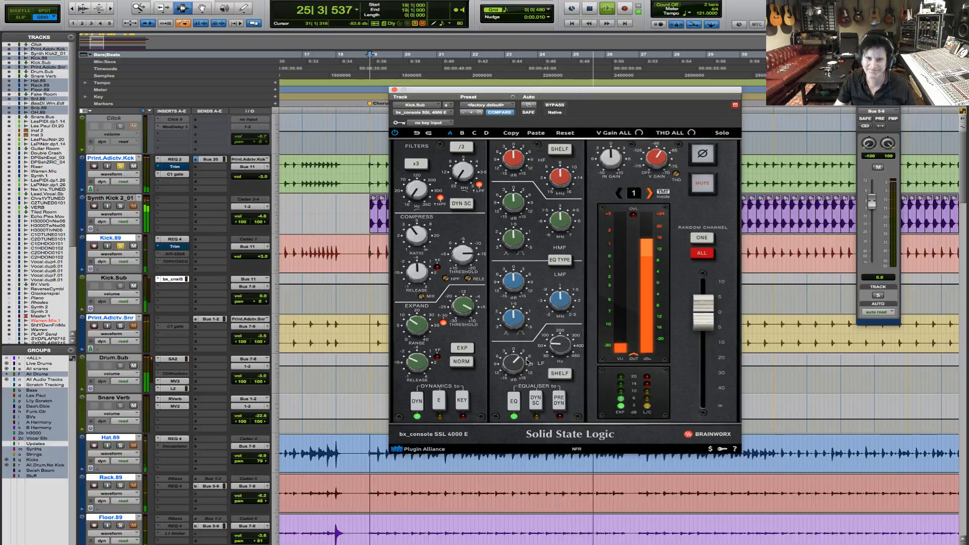
key(space)
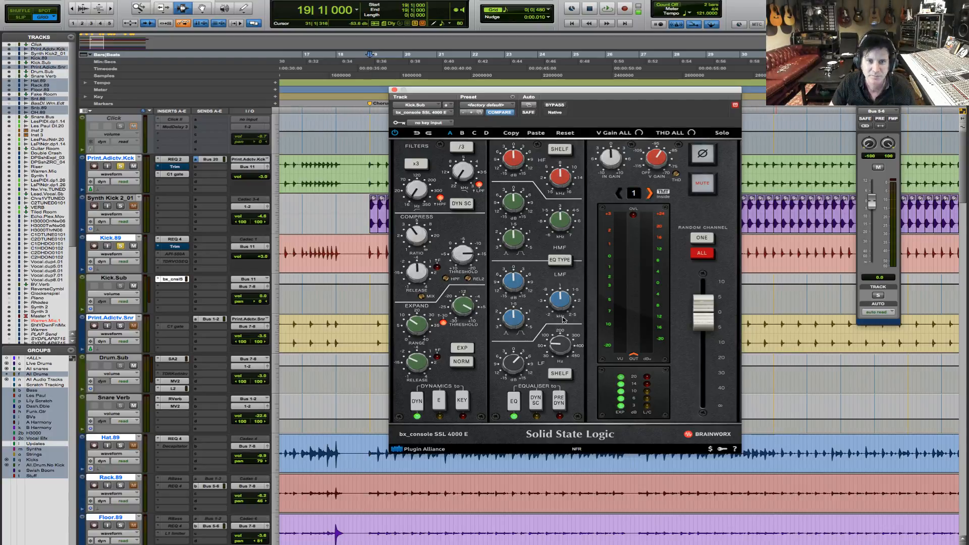
Set the EQ's LMF frequency to about 272 Hz and cut its gain while playing from bar 19.
drag(562, 303, 551, 321)
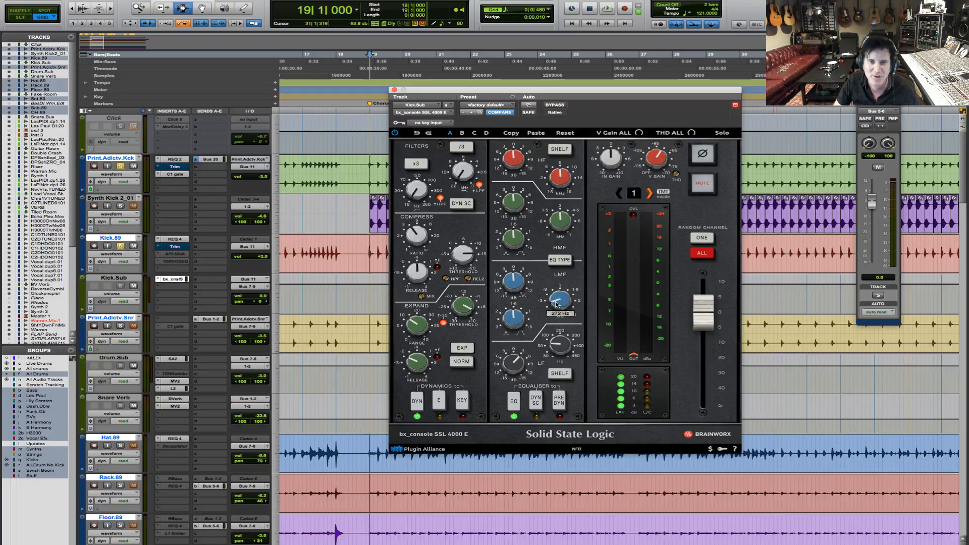
key(space)
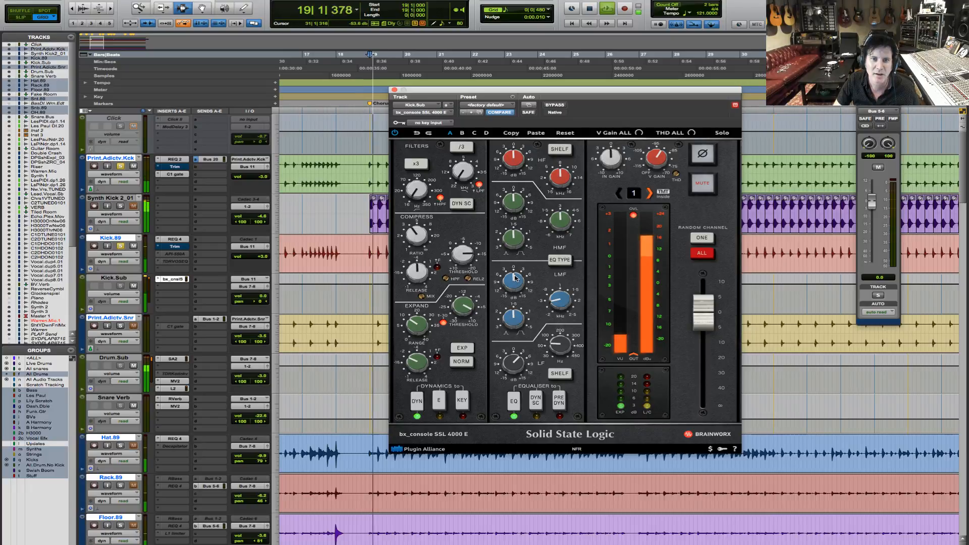
drag(510, 283, 511, 285)
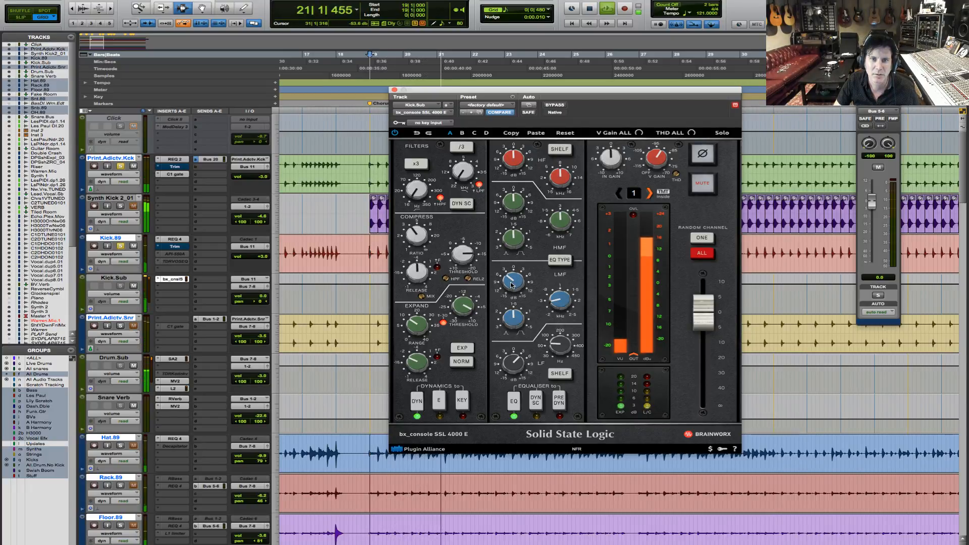
Check the low-end EQ by toggling the plug-in's bypass during playback, dismissing the CPU overload error and leaving the plug-in active.
click(562, 105)
click(561, 106)
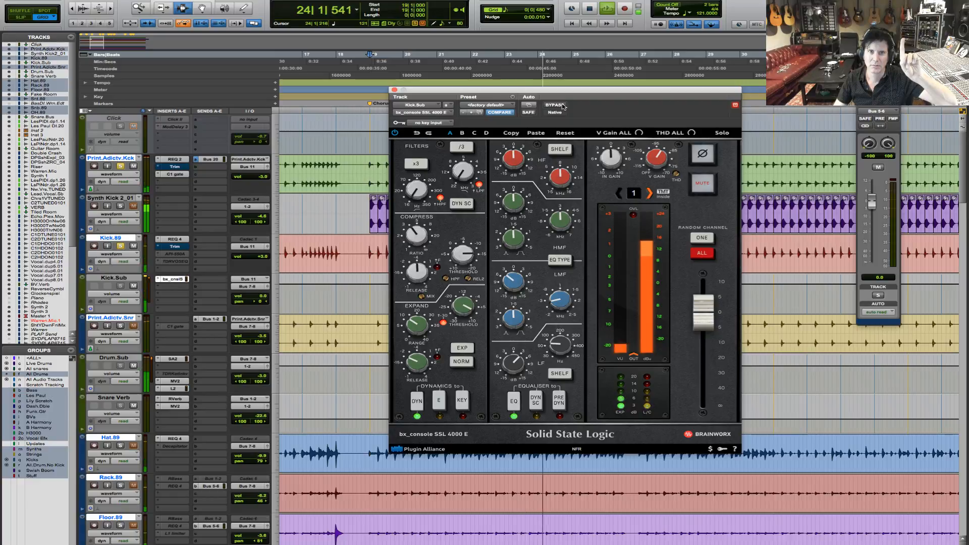
click(562, 106)
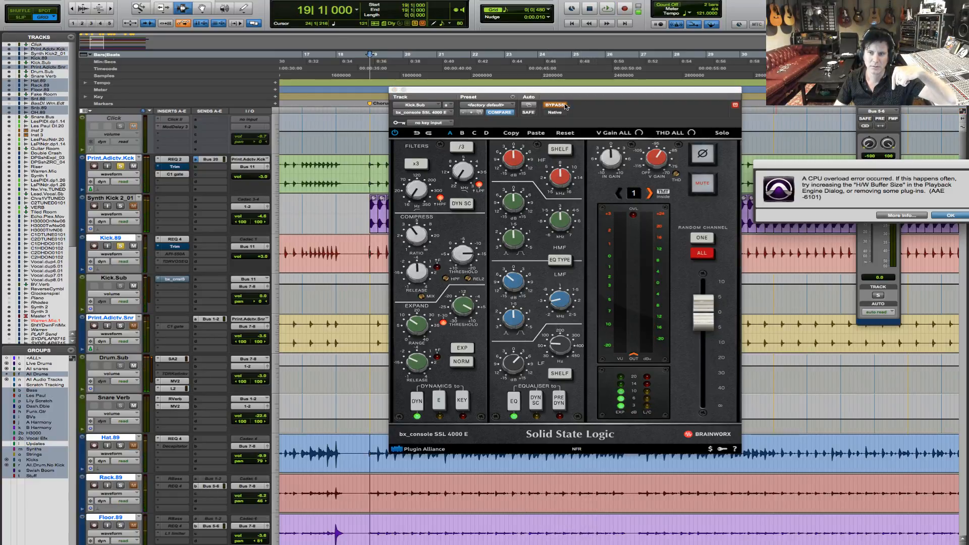
click(950, 215)
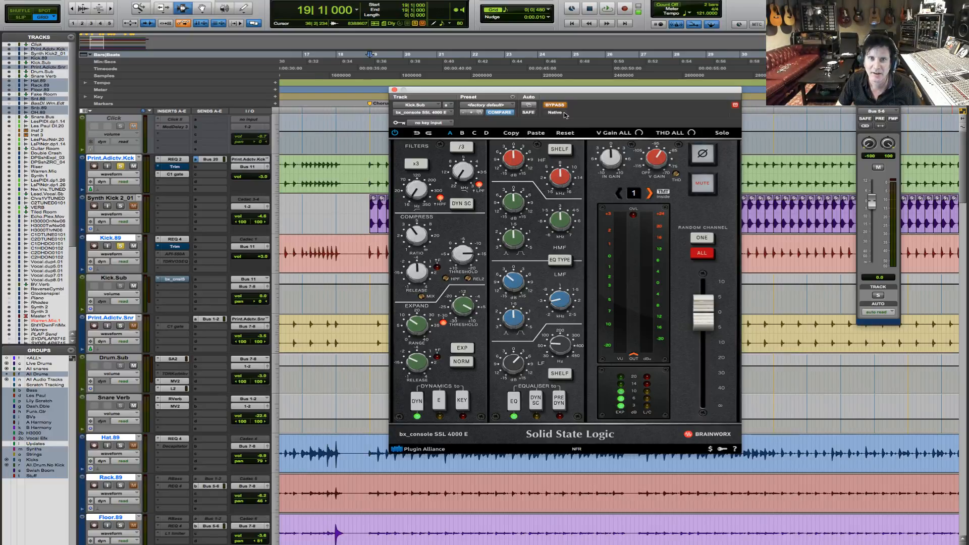
key(space)
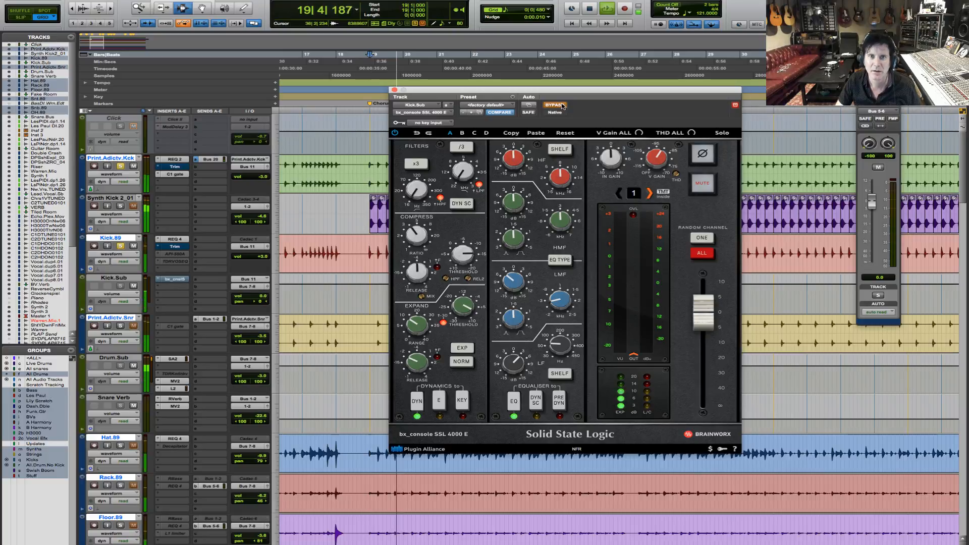
click(562, 106)
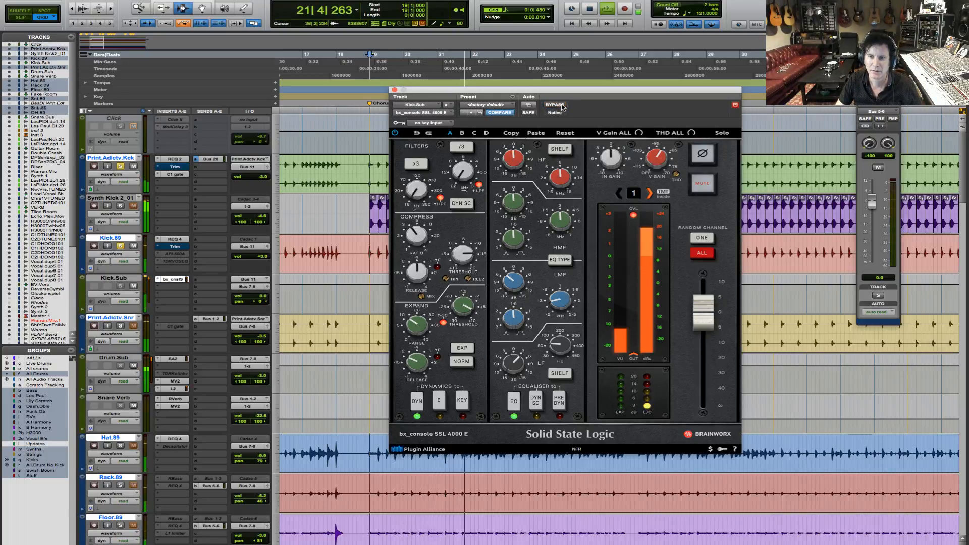
key(space)
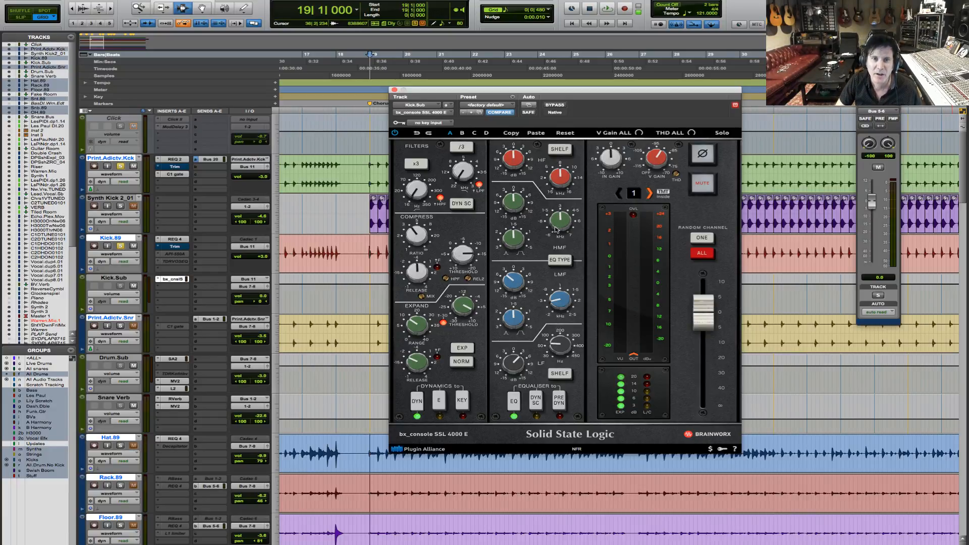
Raise the EQ's HMF frequency and boost its gain, checking the result against the bypassed sound during playback from bar 19.
drag(557, 224, 521, 188)
key(space)
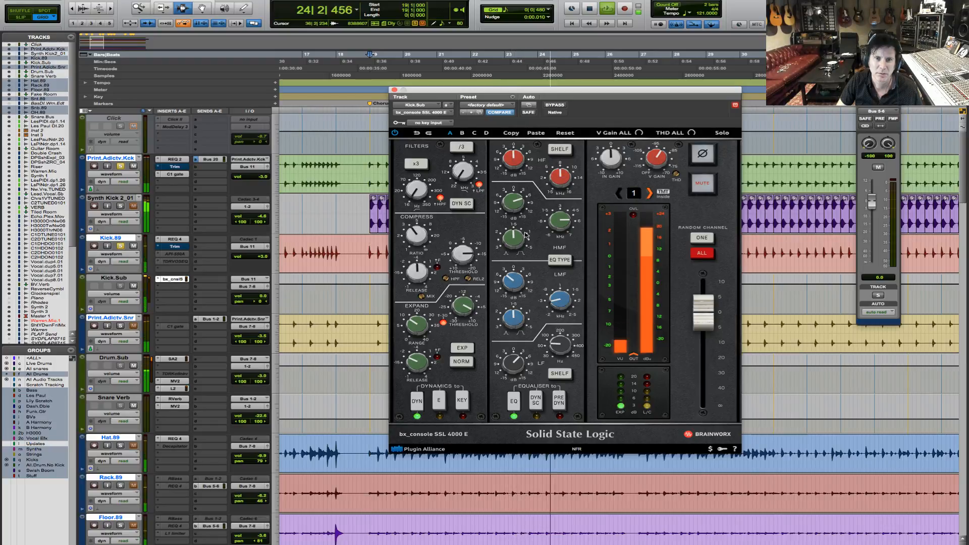
click(559, 105)
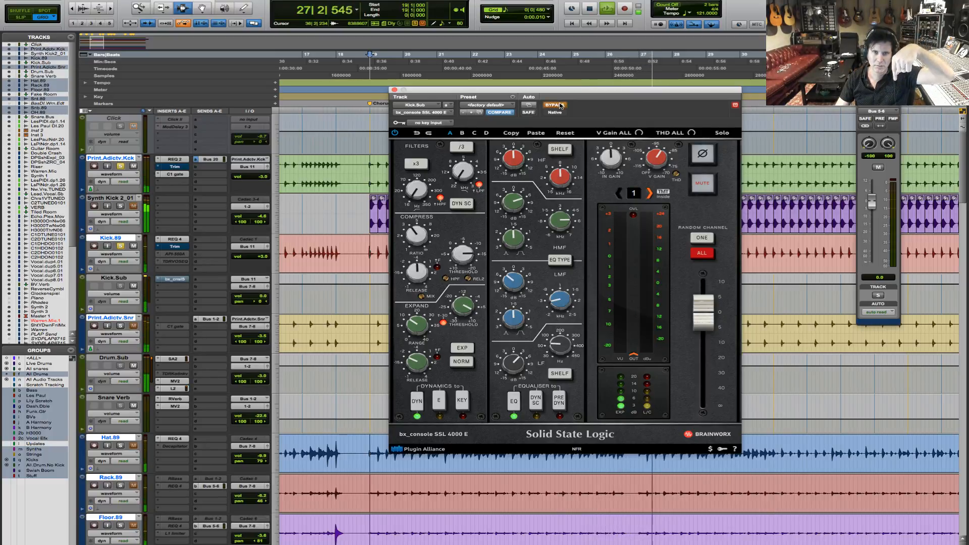
click(559, 105)
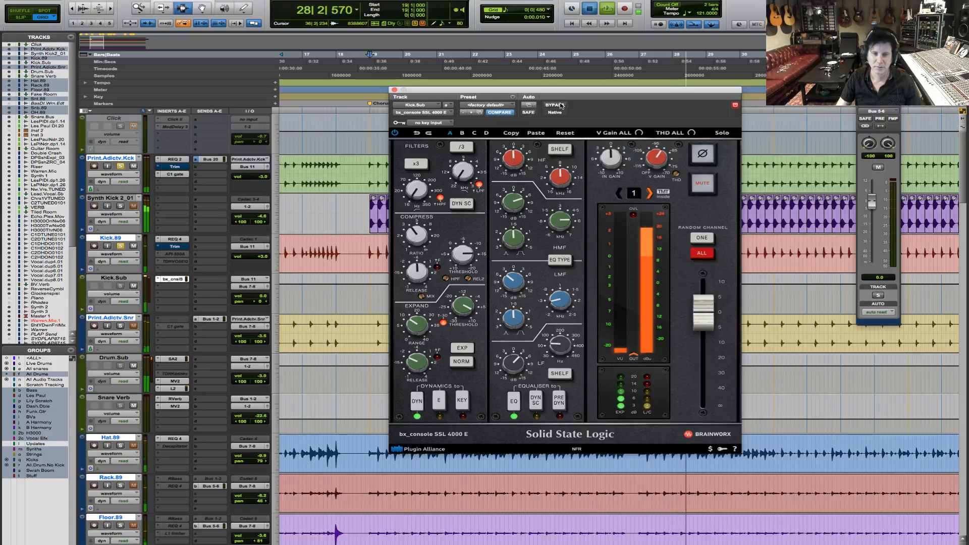
key(space)
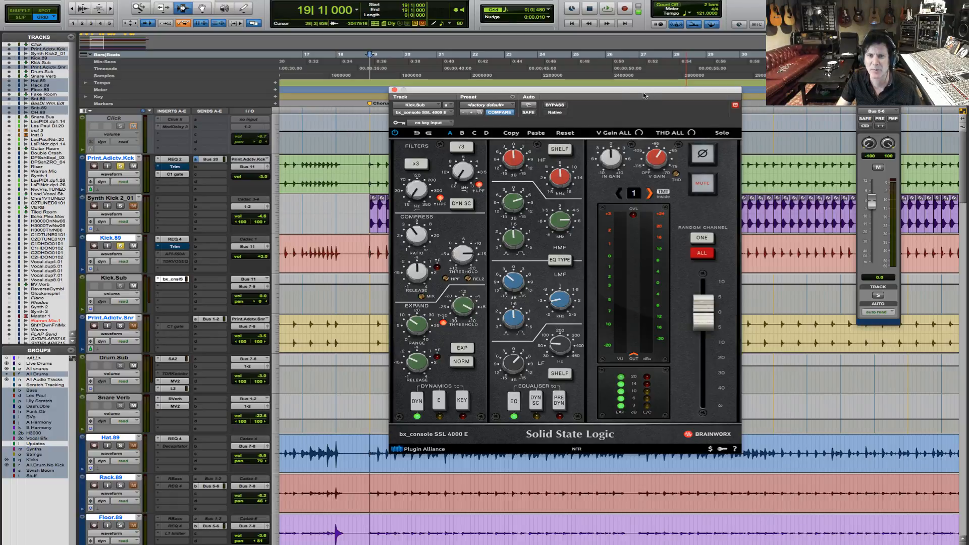
Move the plug-in window slightly and listen briefly to the processed kicks from bar 19.
drag(644, 94, 643, 90)
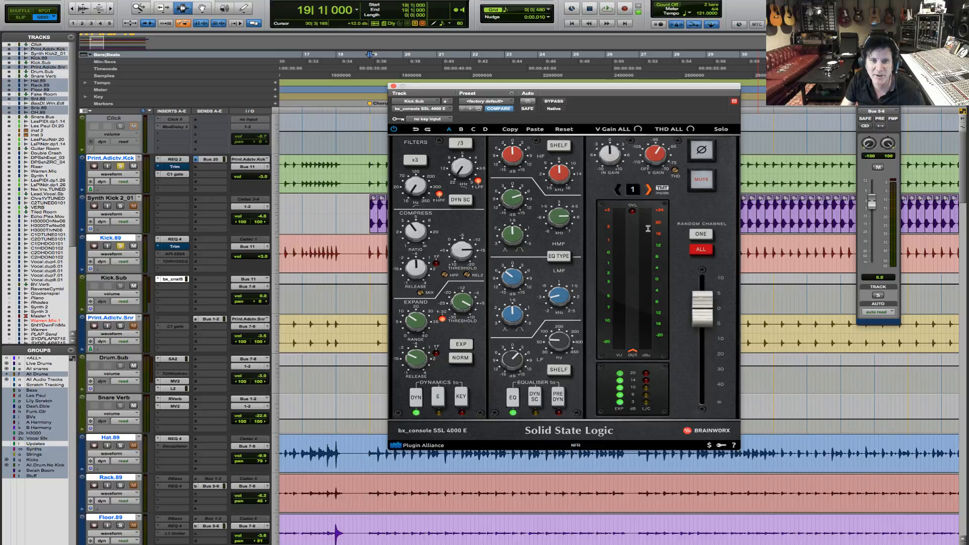
key(space)
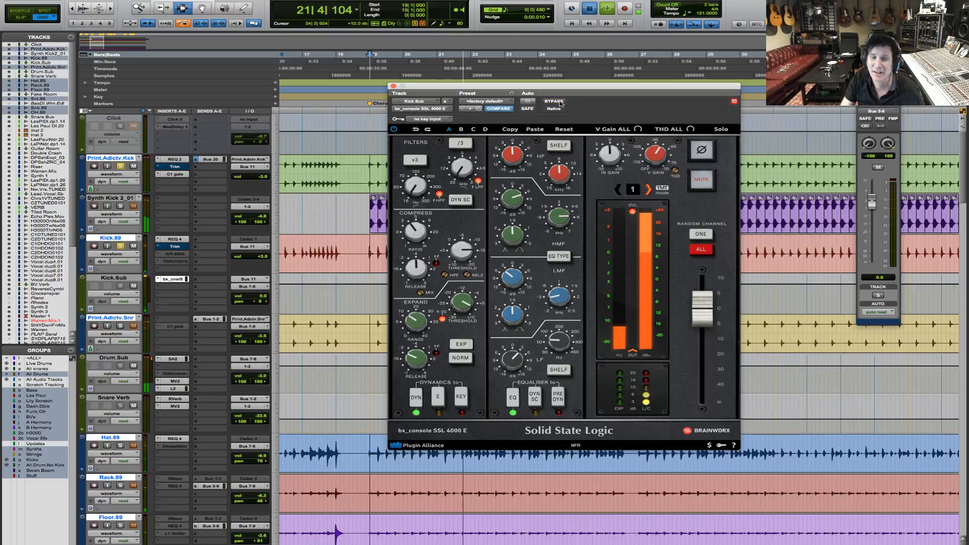
key(space)
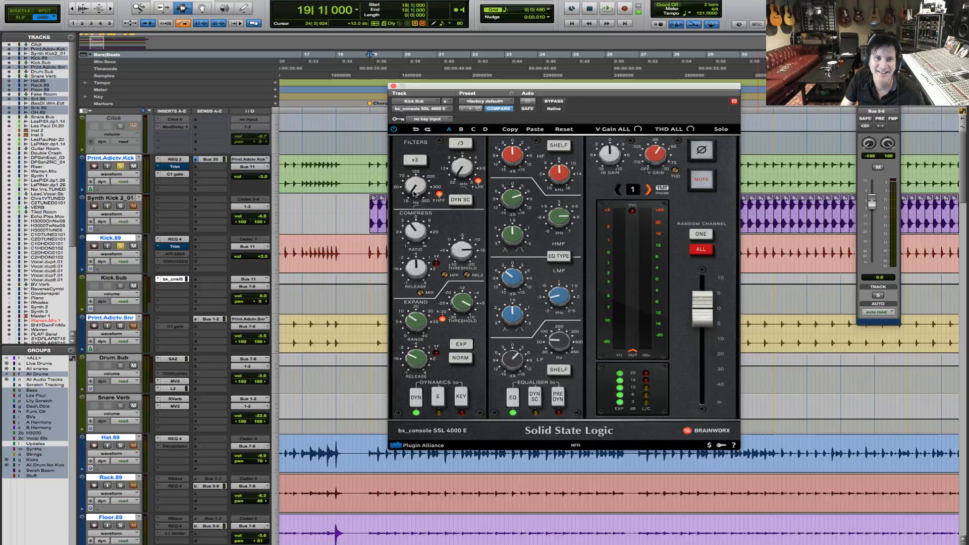
mouse_move(414, 193)
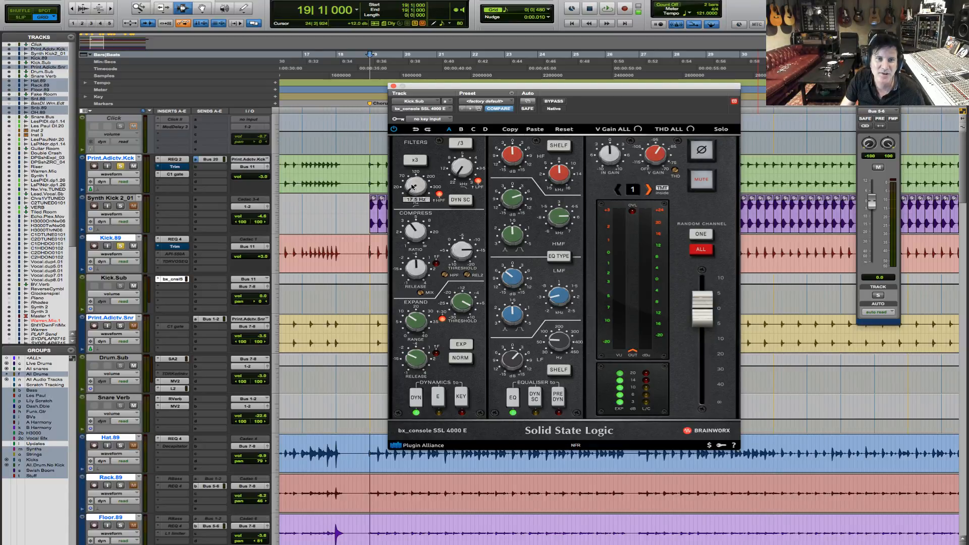
Fine-tune the EQ's LF gain to about 5.6 dB during playback from bar 19, toggling the Synth Kick 2_01 solo.
drag(413, 185, 459, 166)
key(space)
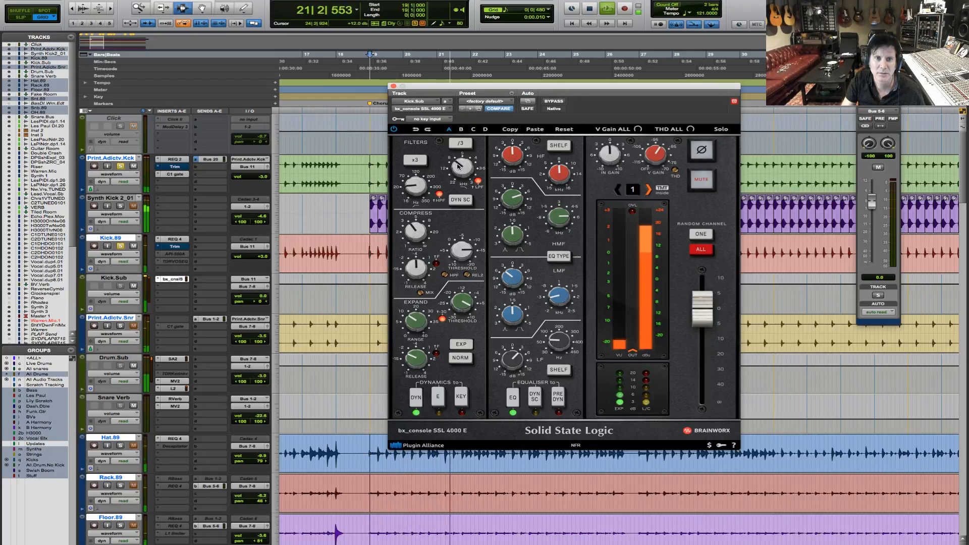
drag(513, 361, 516, 360)
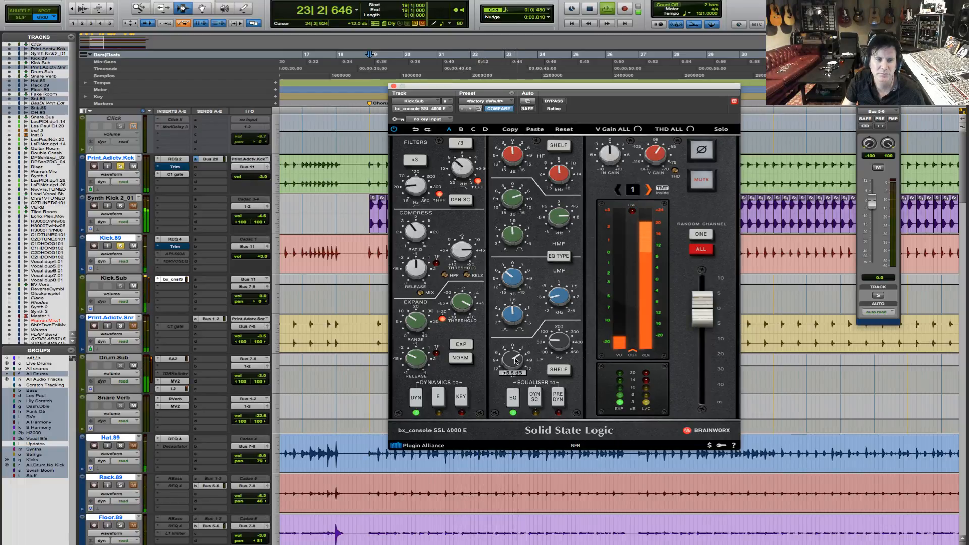
click(121, 206)
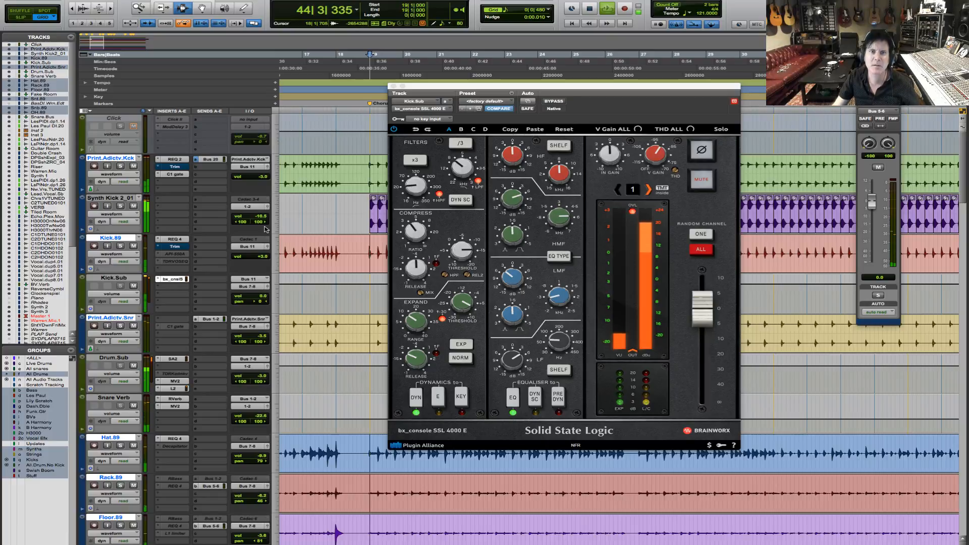
key(space)
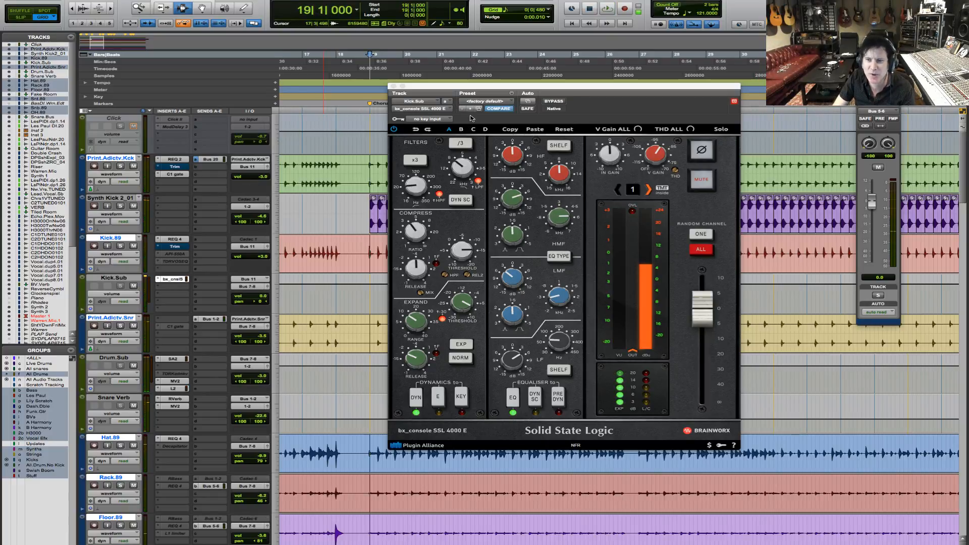
Examine the bx_console SSL 4000 E's factory presets, from vocals to bass drums and setups, without loading any.
click(484, 101)
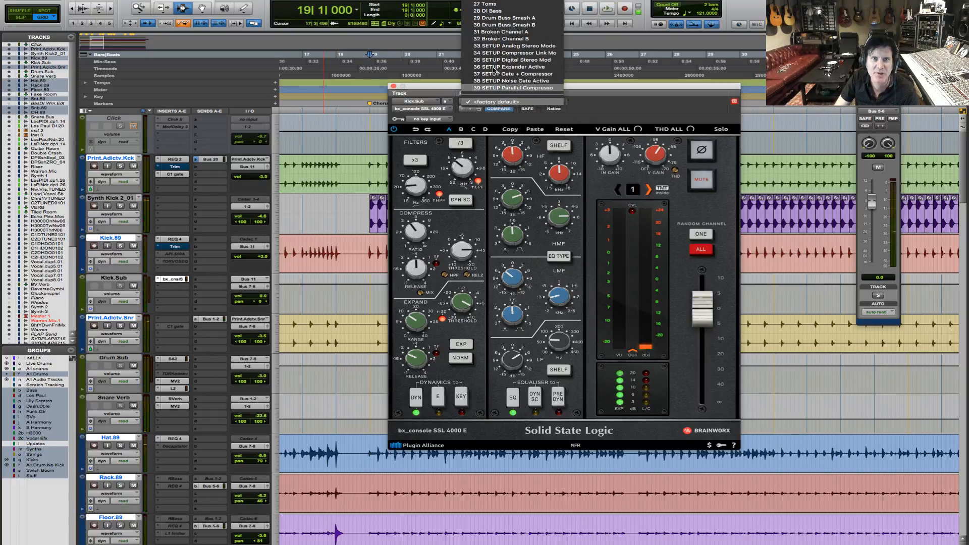
scroll(512, 131, up, 6)
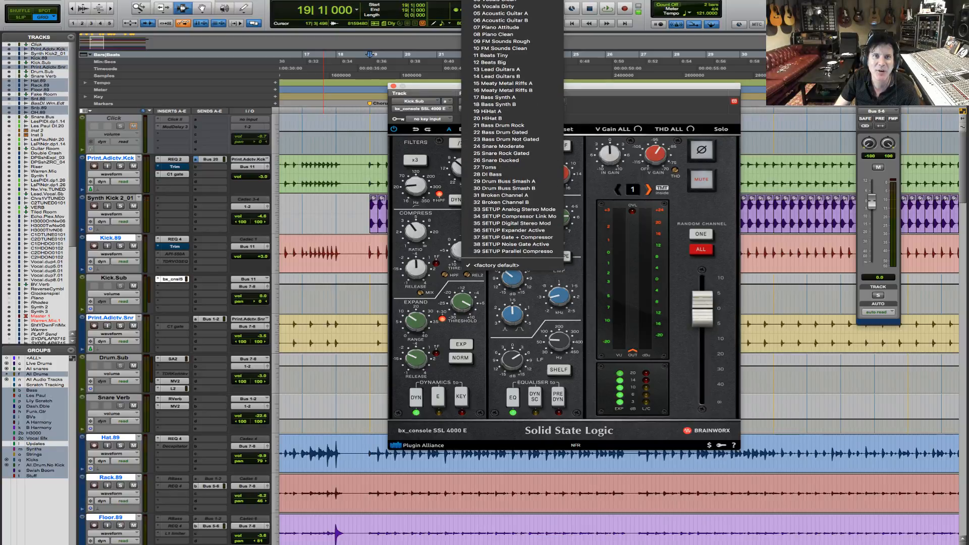
click(667, 92)
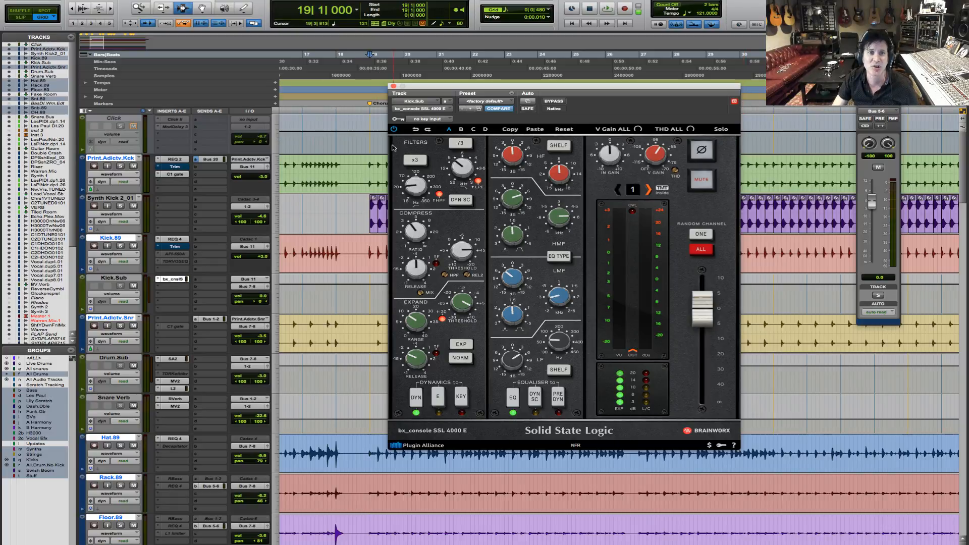
Compare the processed and bypassed kick sound during playback from bar 19, leaving the plug-in active.
key(space)
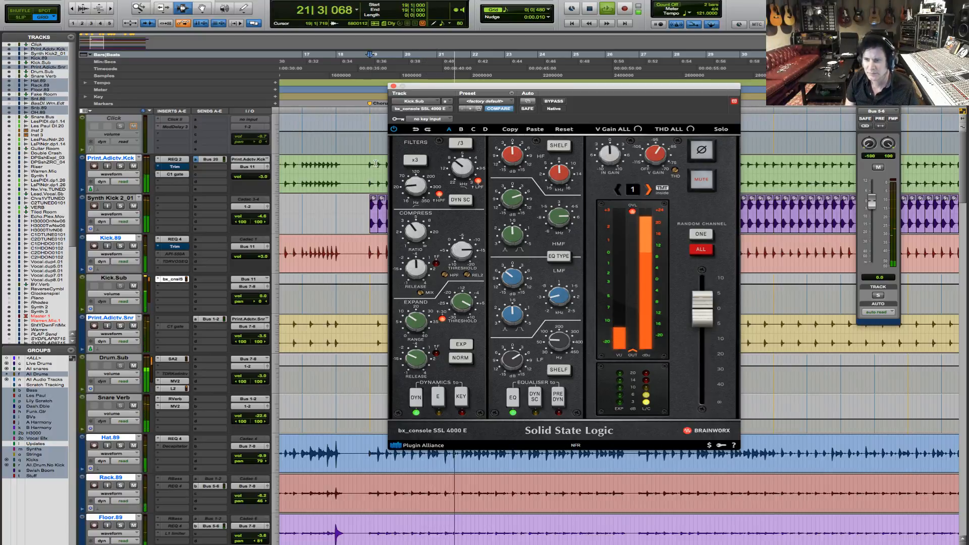
click(561, 103)
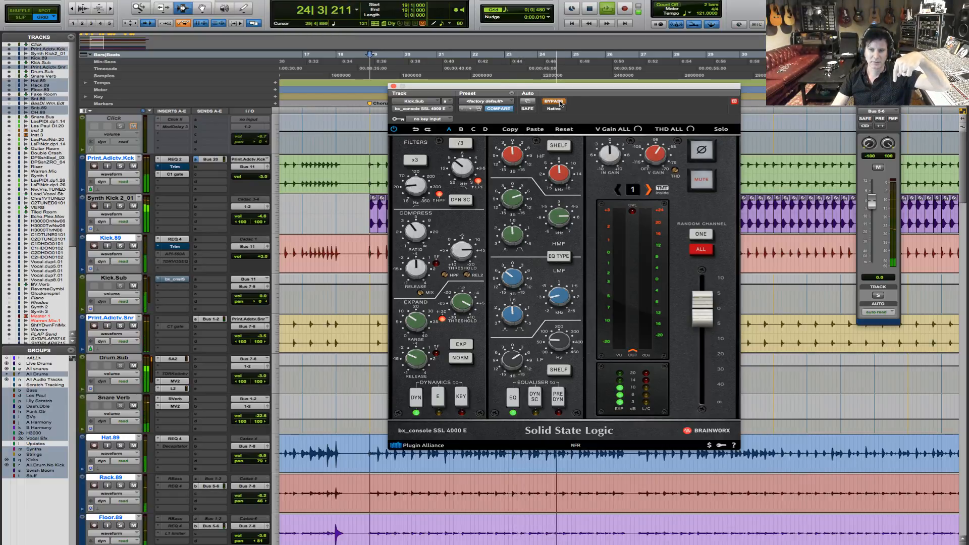
click(560, 102)
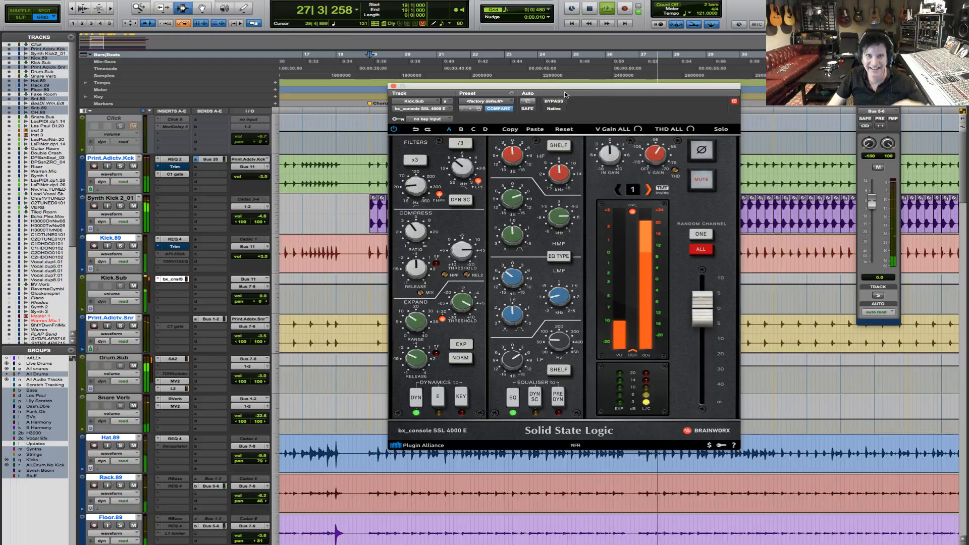
click(557, 104)
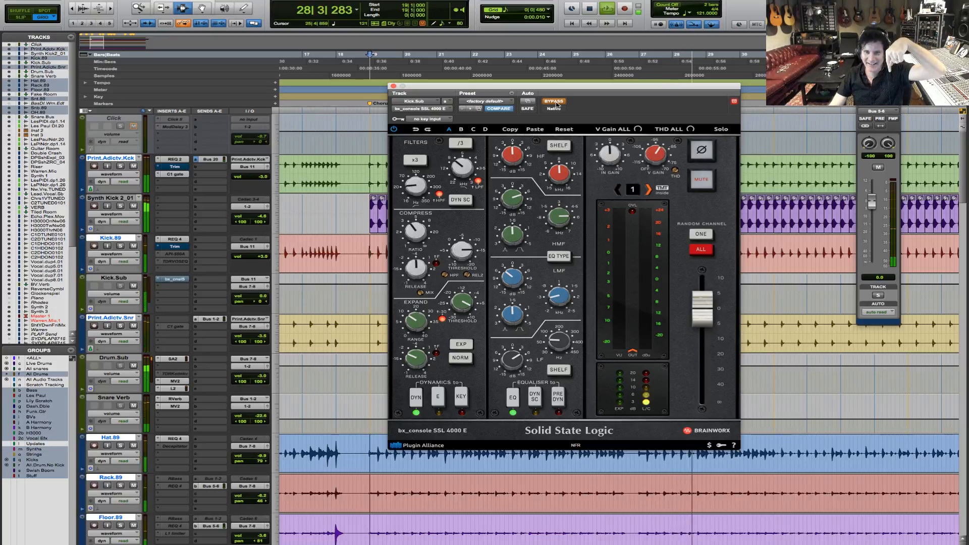
click(557, 104)
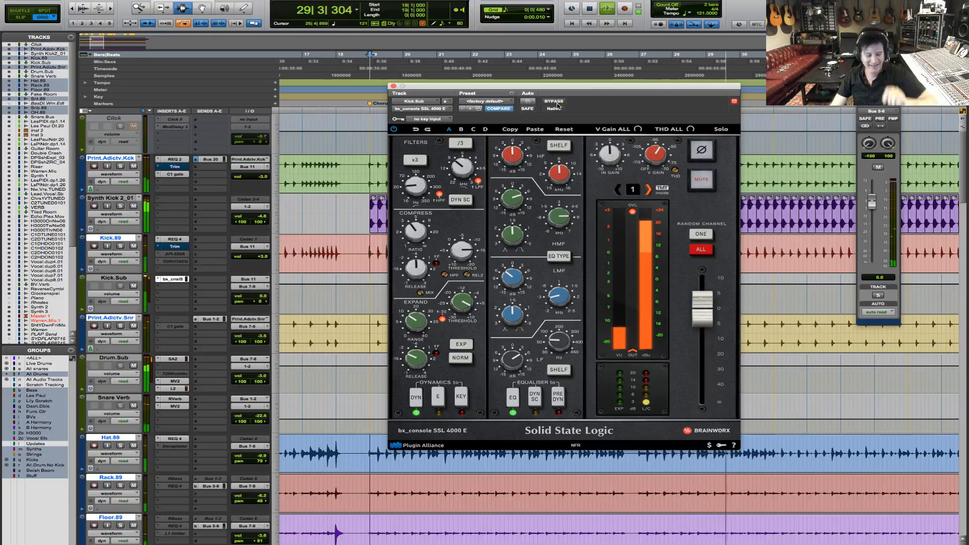
key(space)
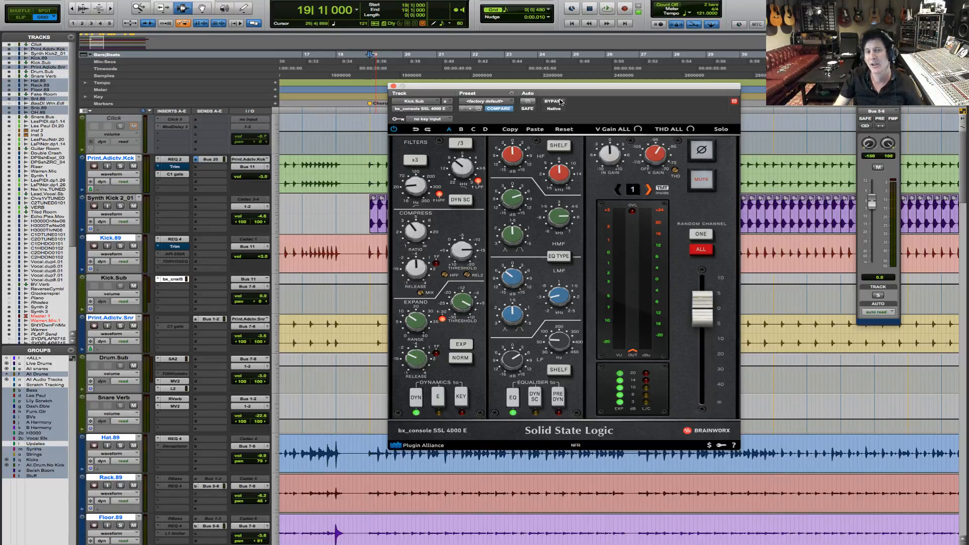
Play from bar 19 with the Kick.Sub plug-in bypassed first, switch its processing in and out, and finish with it active.
click(554, 101)
key(space)
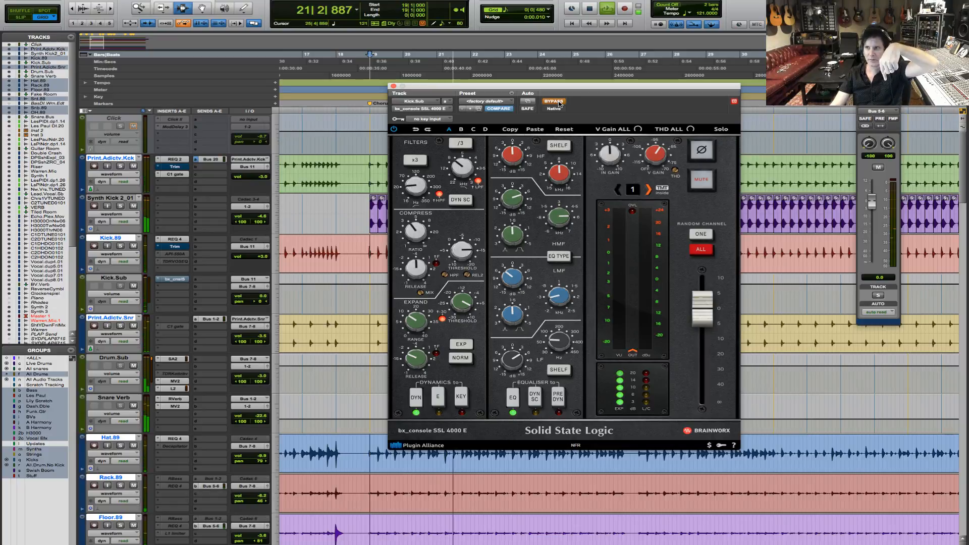
click(554, 101)
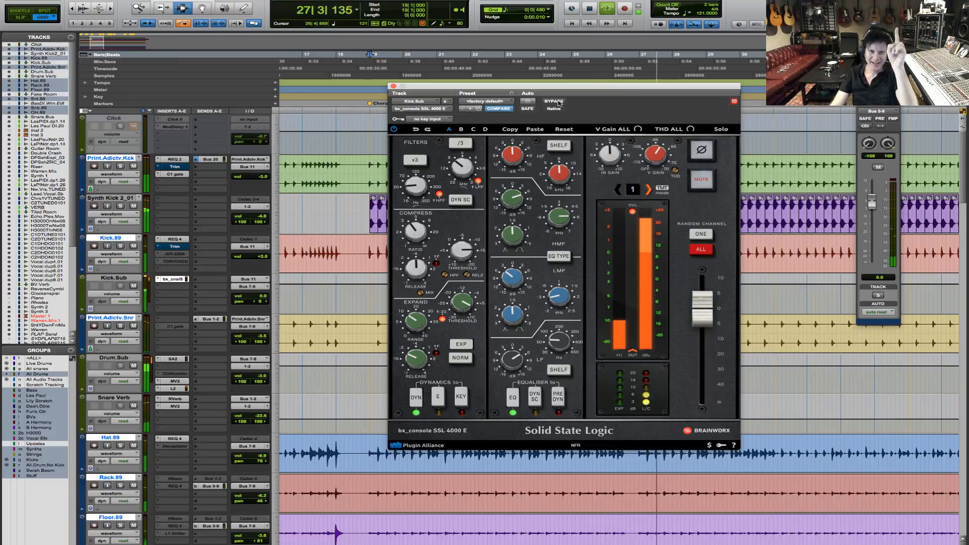
click(559, 103)
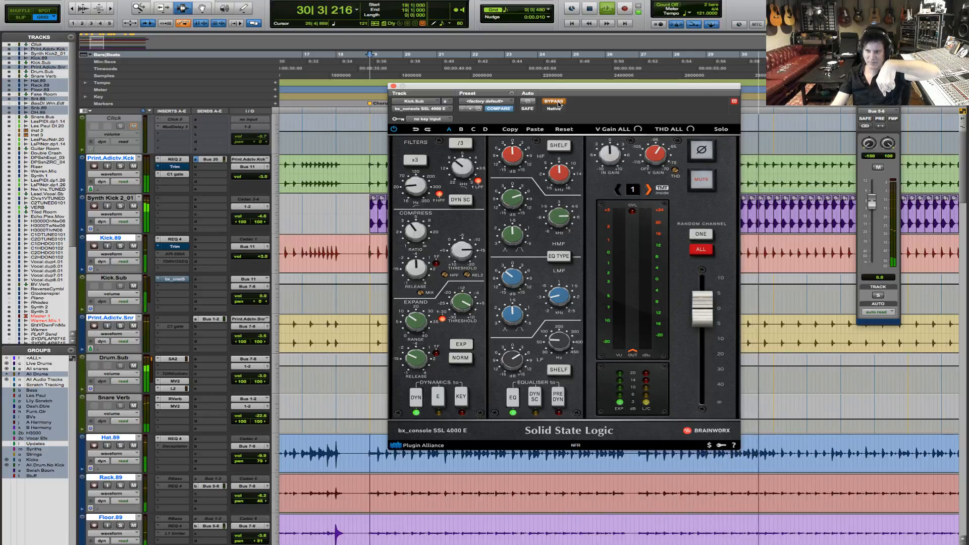
click(559, 103)
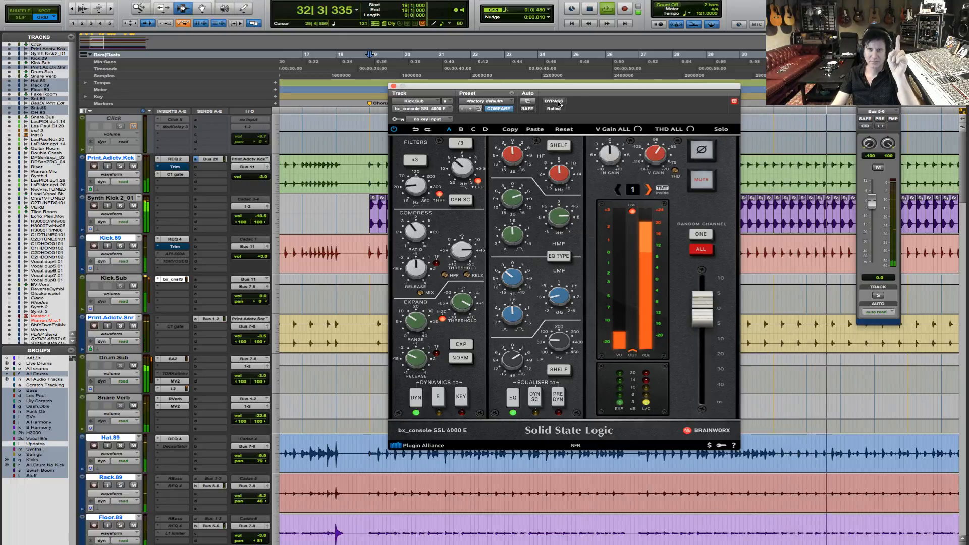
key(space)
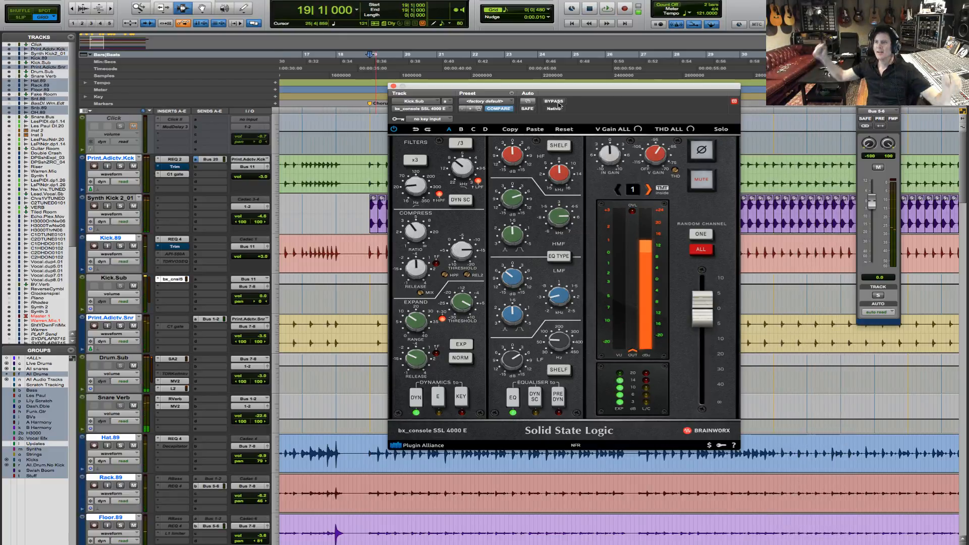
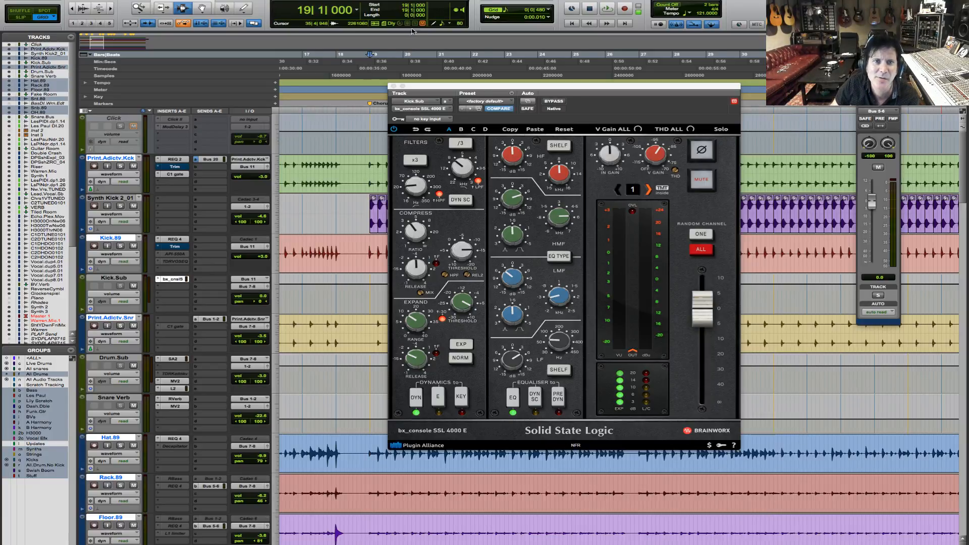
Close the plug-in window and look over the drum tracks from the kicks down to the overheads.
click(395, 87)
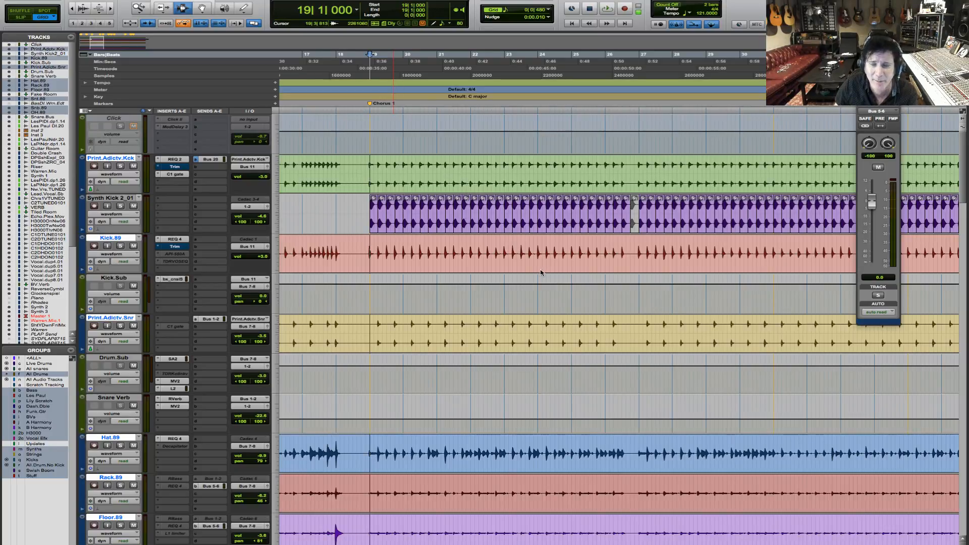
scroll(539, 275, down, 3)
scroll(540, 275, down, 3)
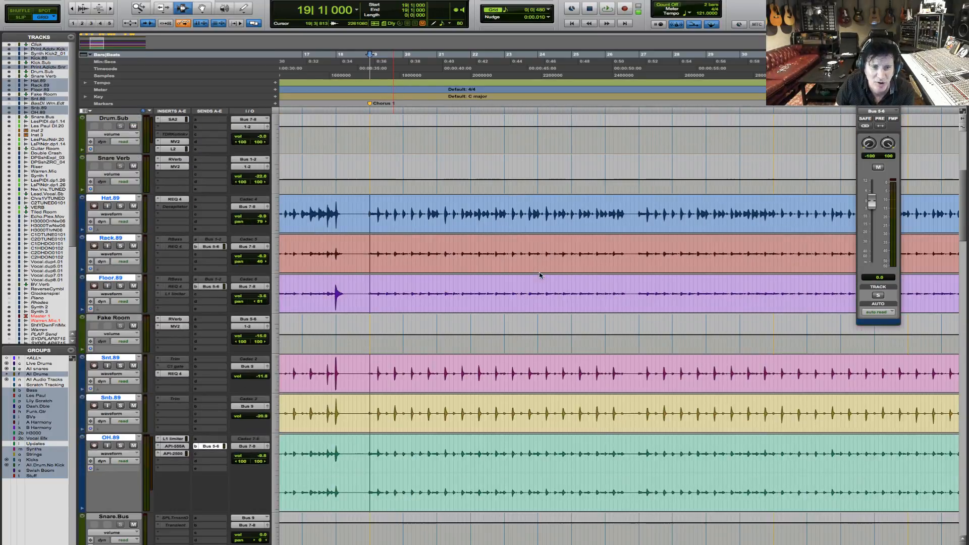
scroll(540, 275, down, 3)
scroll(539, 275, up, 5)
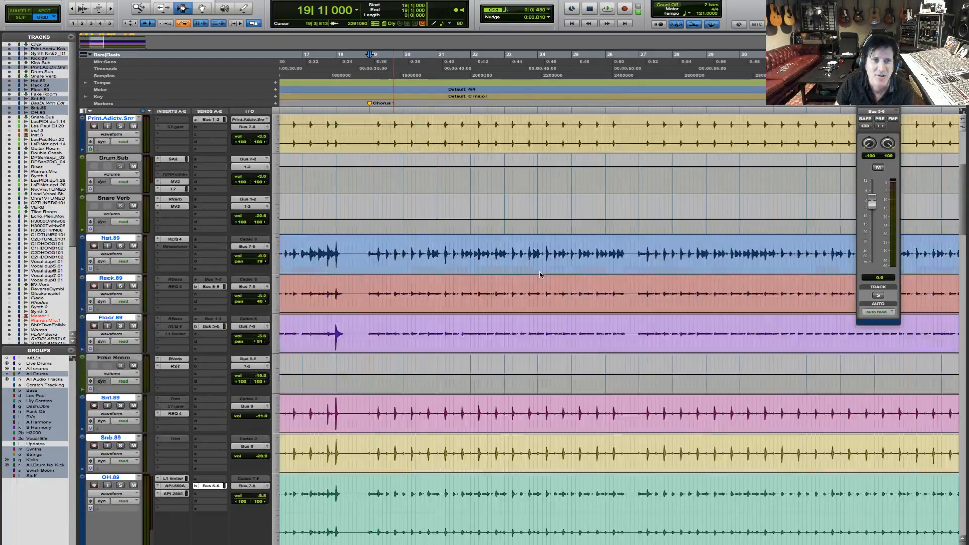
scroll(540, 275, up, 3)
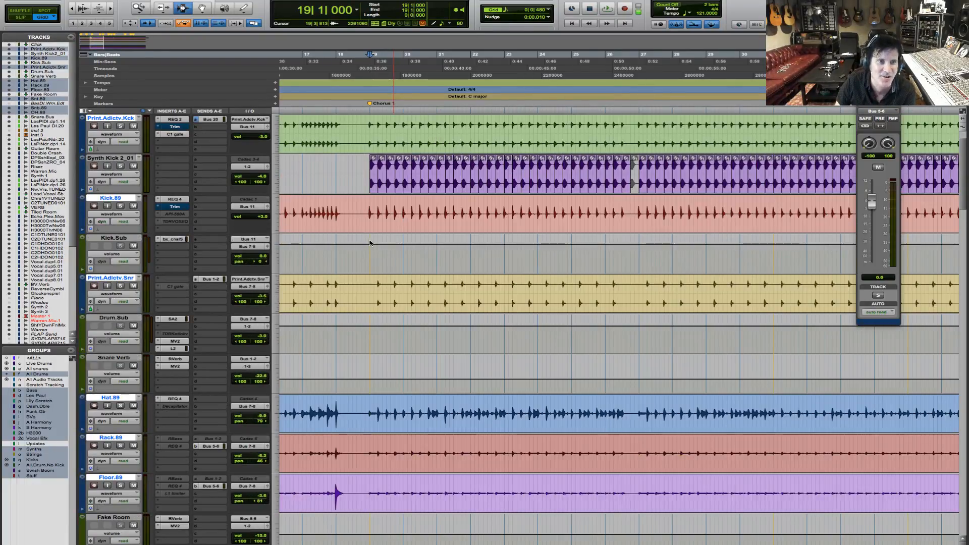
scroll(258, 270, up, 1)
Reopen Kick.Sub's bx_console SSL 4000 E, examine its preset list without loading a preset, and close the plug-in.
click(172, 279)
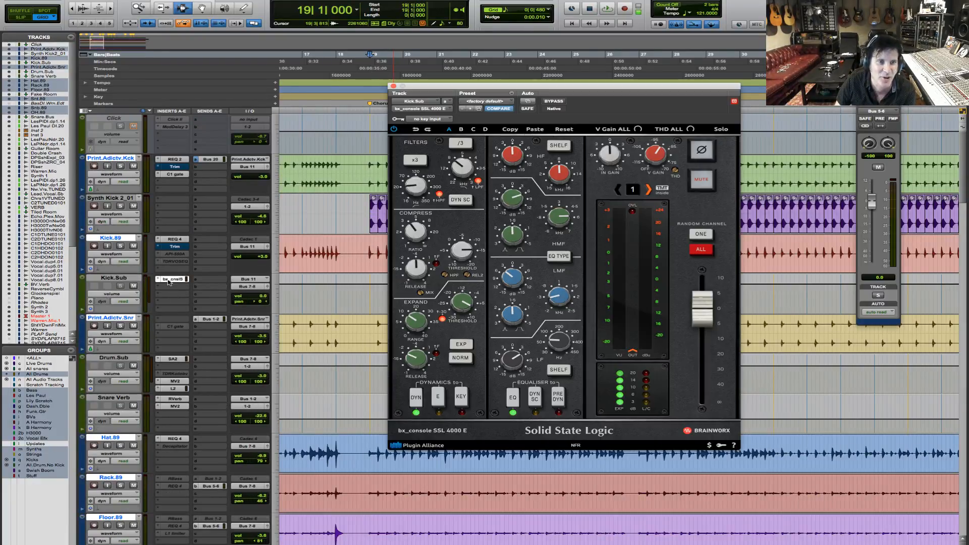
click(493, 103)
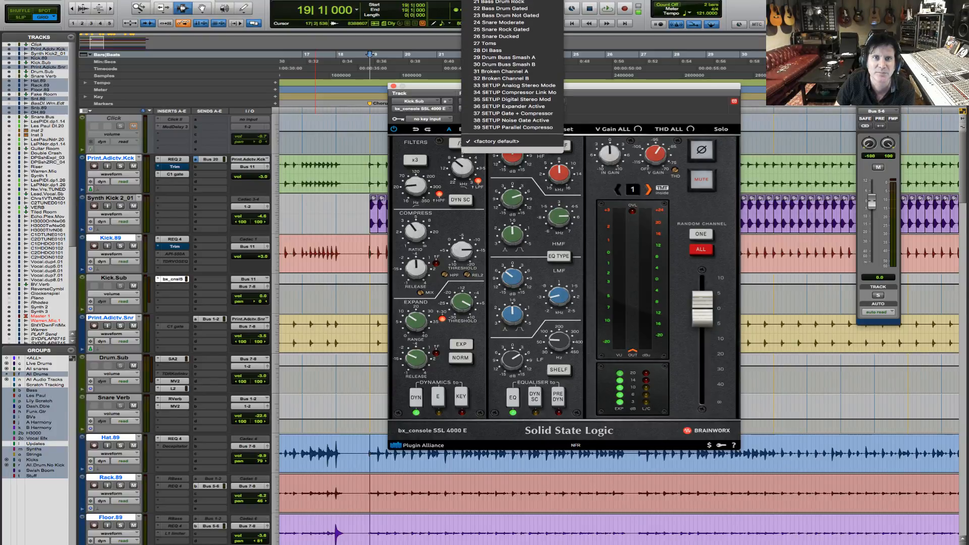
scroll(513, 109, up, 3)
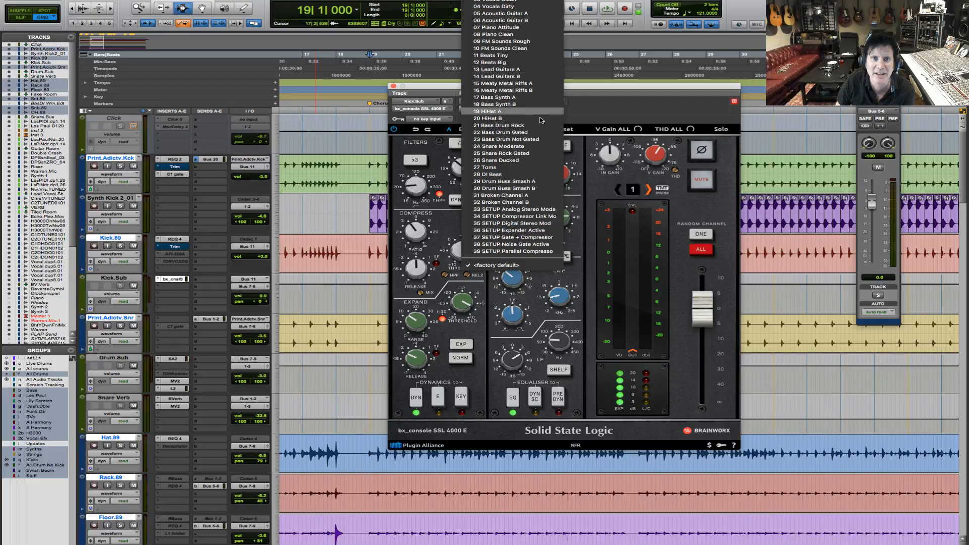
click(642, 104)
click(394, 86)
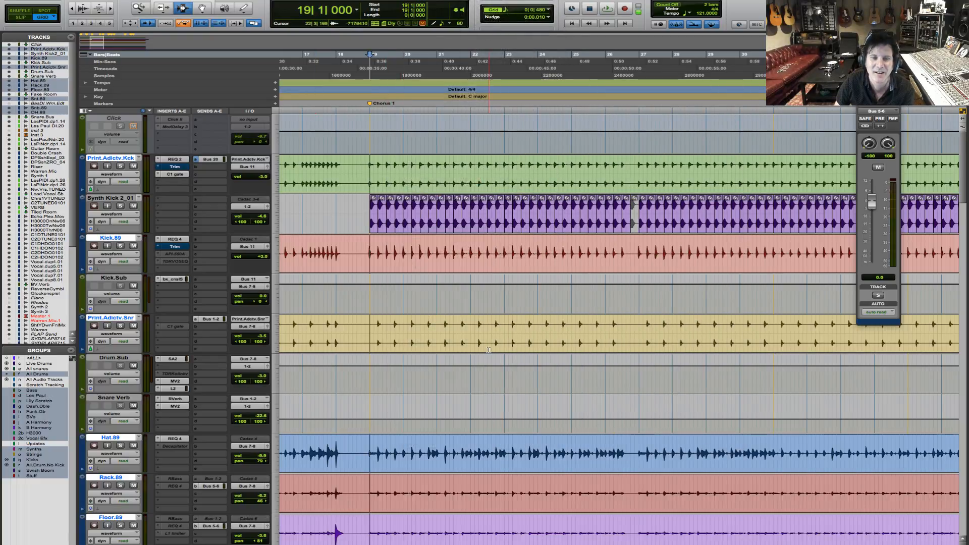
Solo the LesPaulNadr.20 and LsPlNdr.dp1.14 guitars, play them from just before Chorus 1, and set the start point to bar 19.
scroll(487, 349, down, 10)
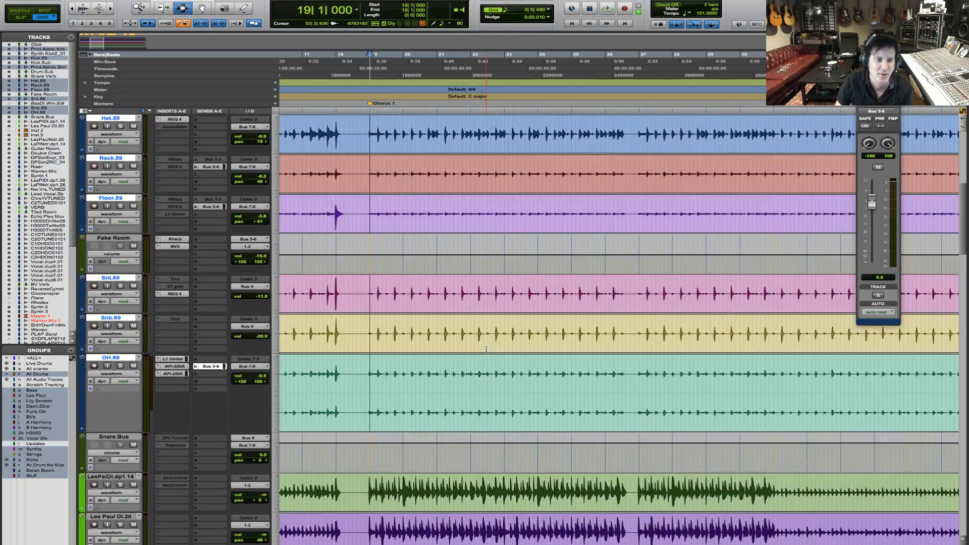
scroll(486, 350, down, 4)
click(365, 374)
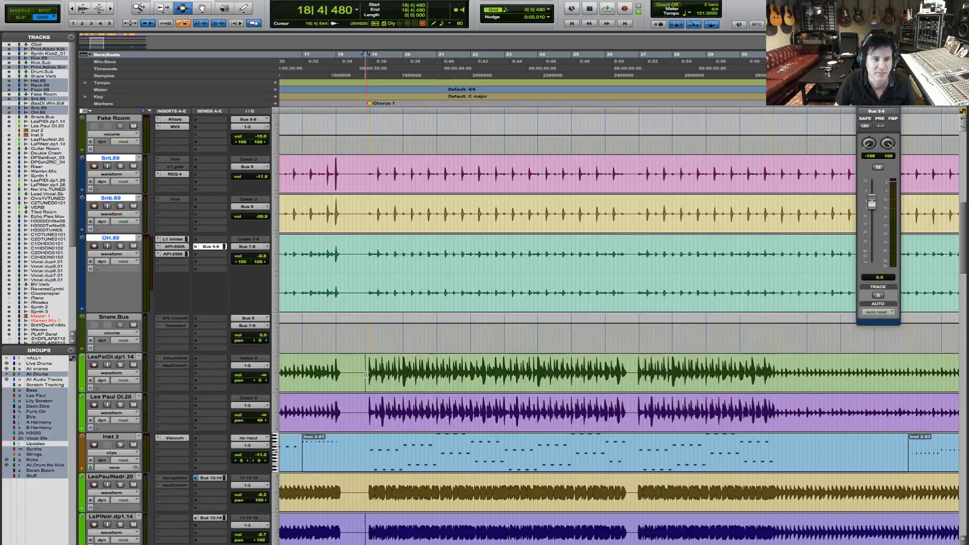
click(120, 365)
click(122, 365)
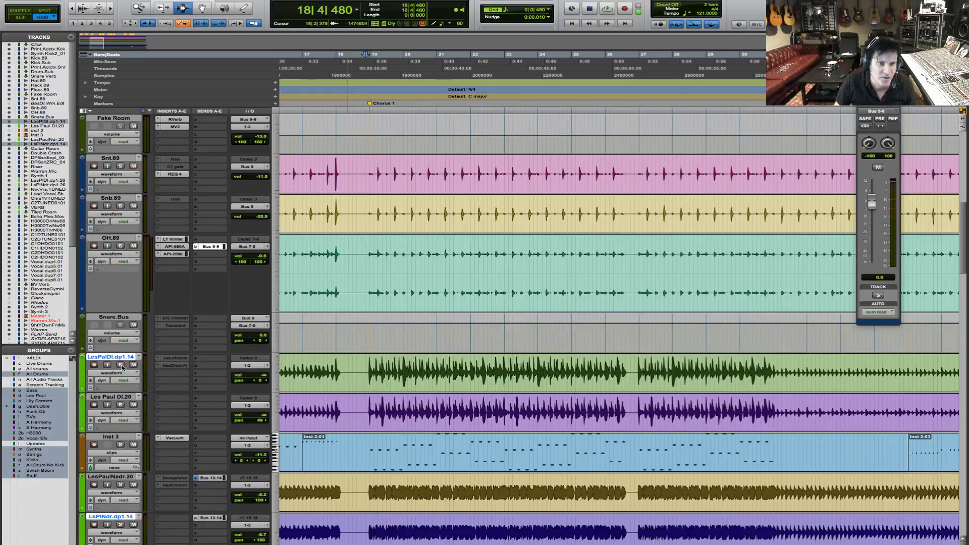
scroll(522, 428, down, 5)
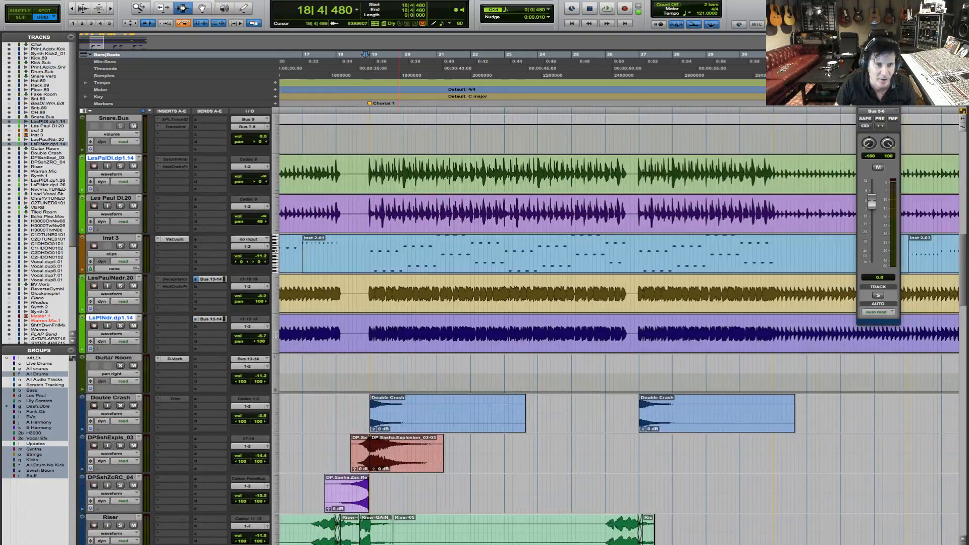
click(120, 286)
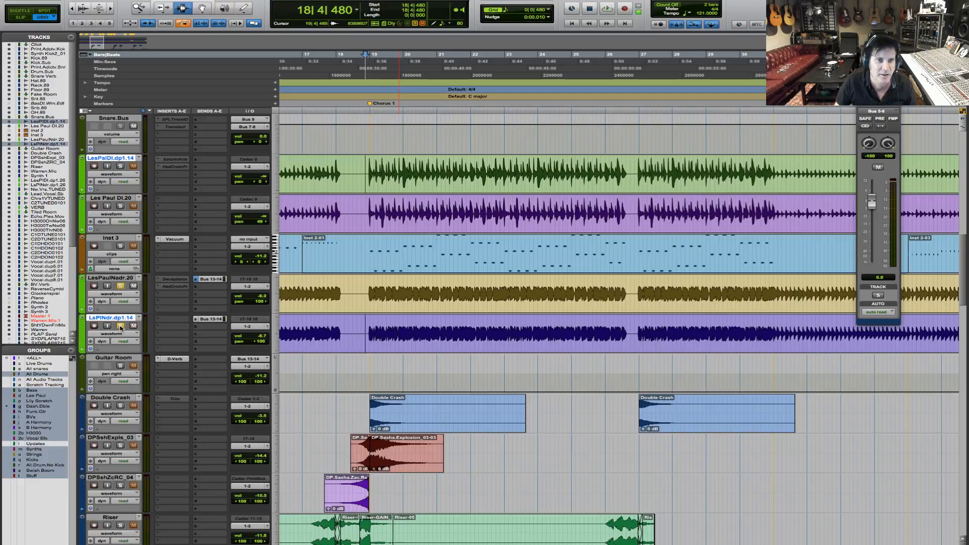
key(space)
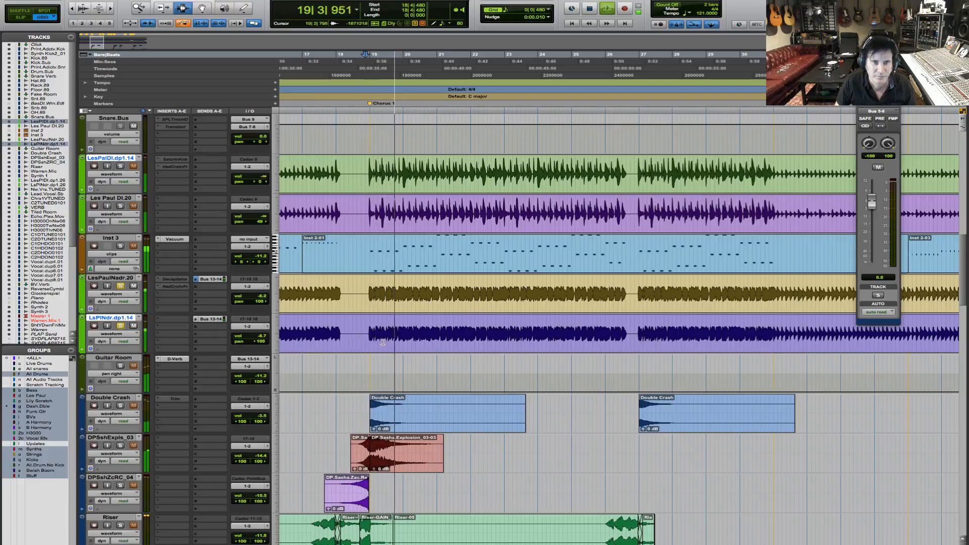
click(370, 303)
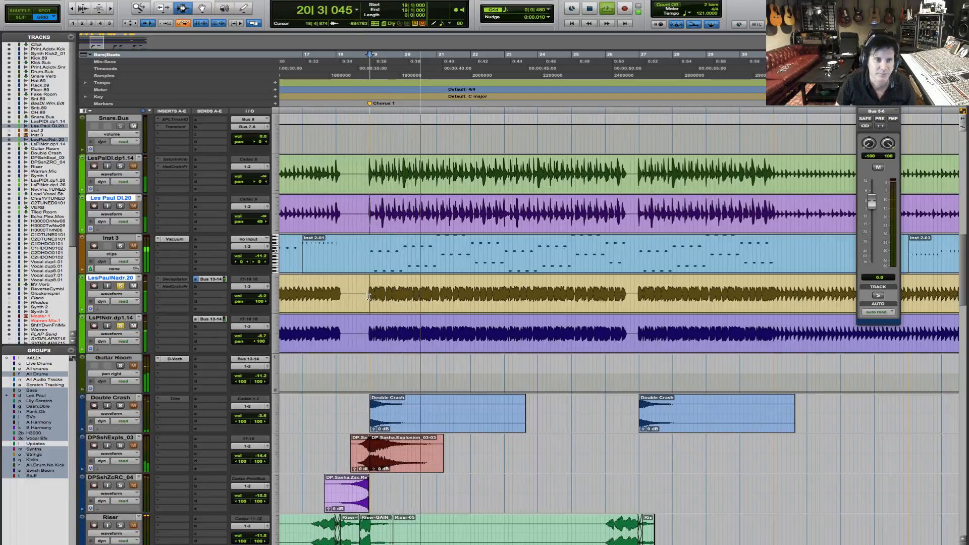
click(373, 338)
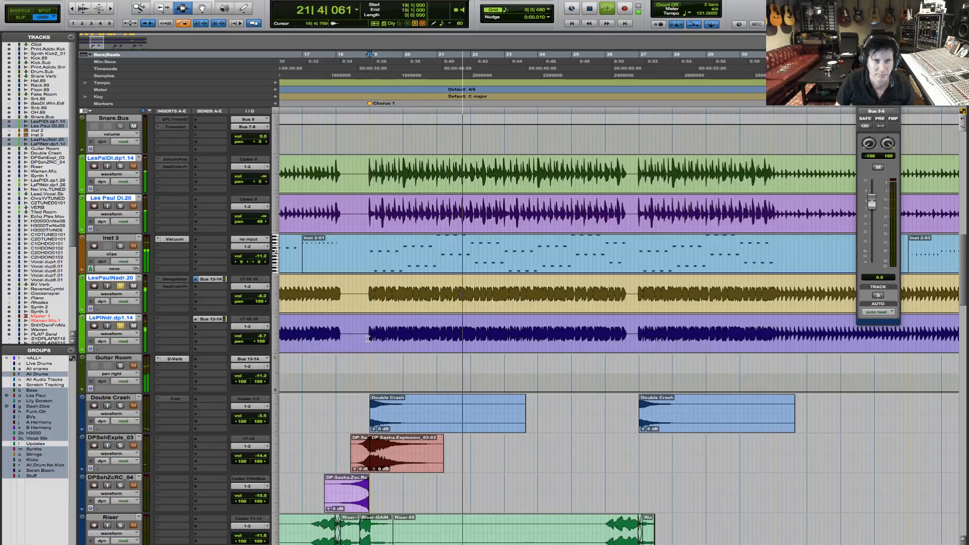
Play the soloed LesPaulNadr.20 and LsPlNdr.dp1.14 guitars from bar 19 several times, stopping after each short pass.
key(space)
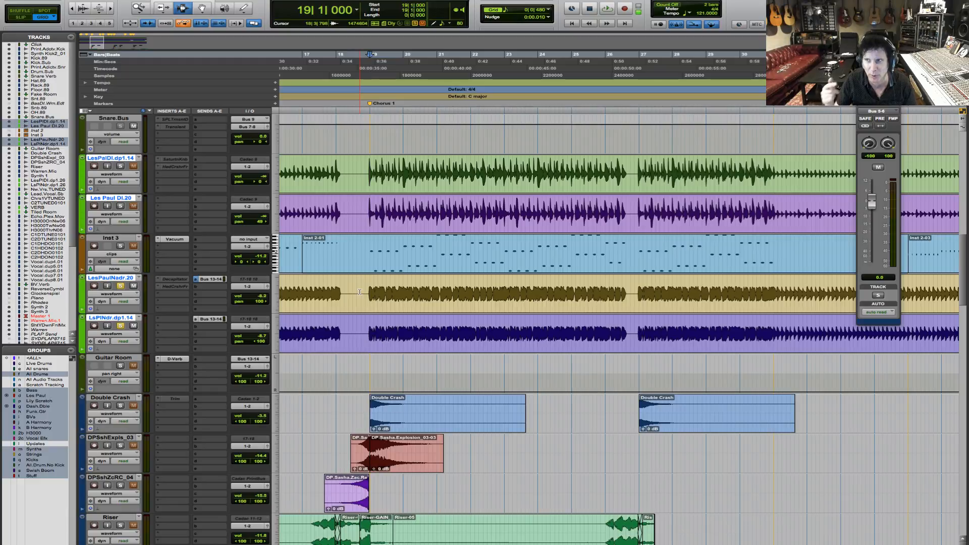
key(space)
key(space)
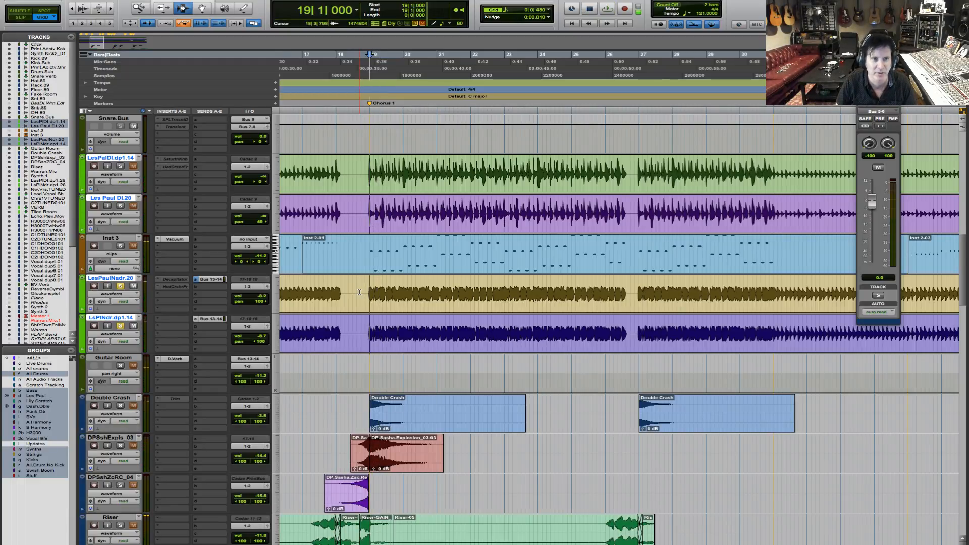
key(space)
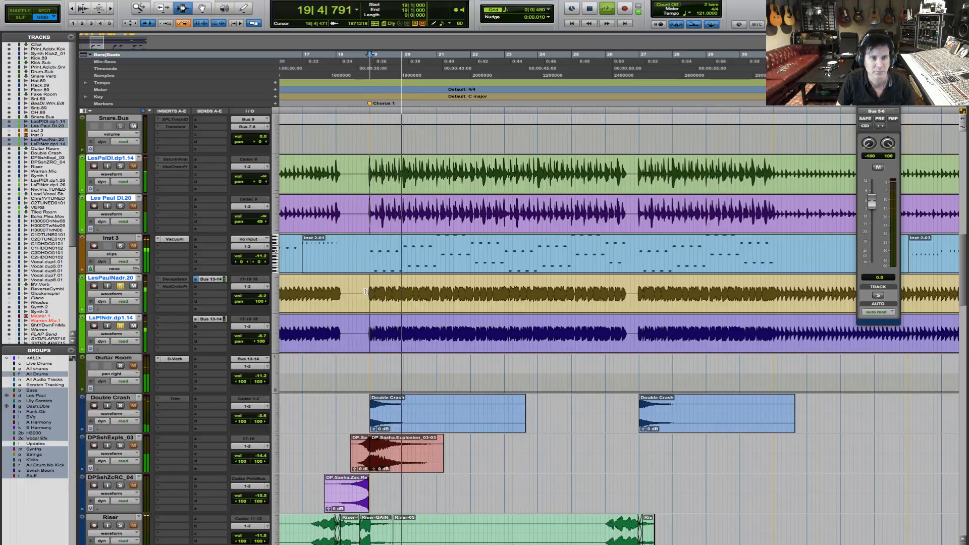
key(space)
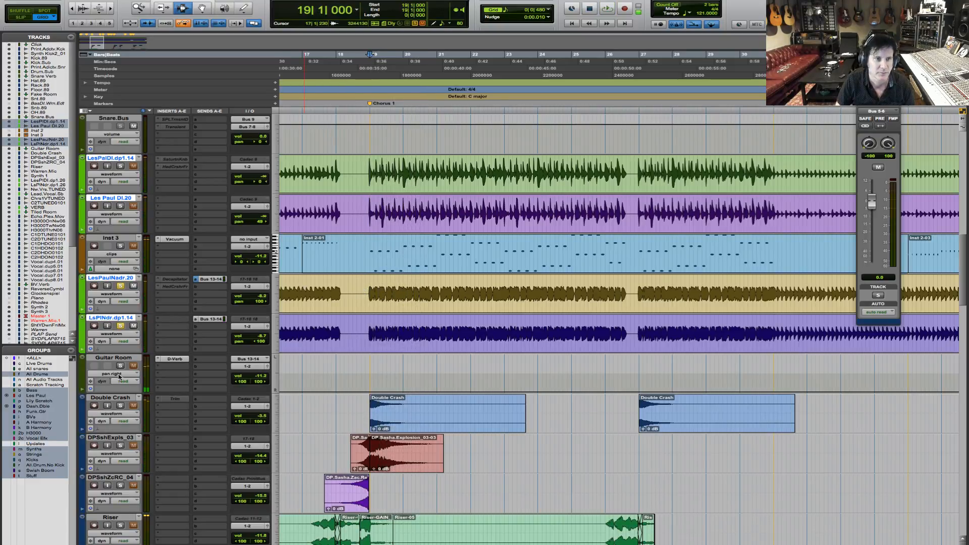
key(space)
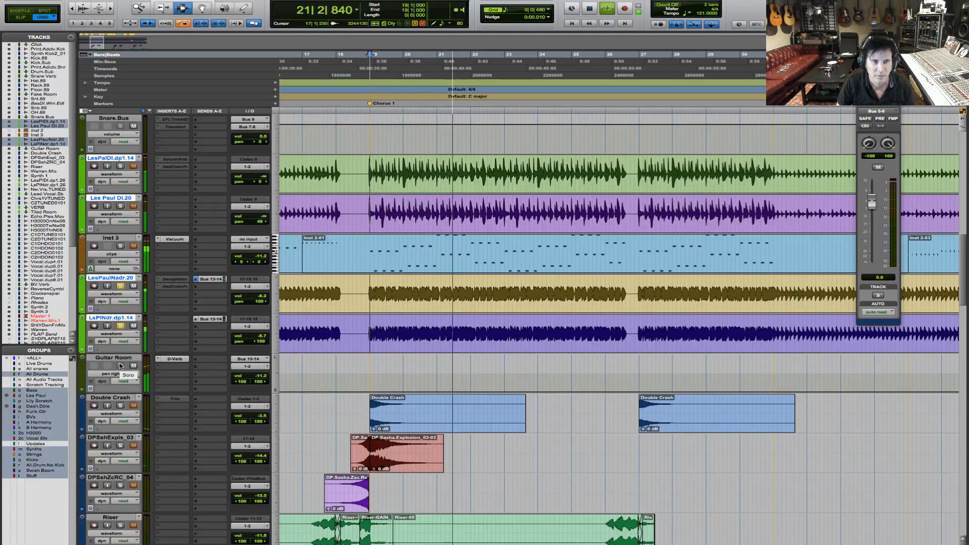
key(space)
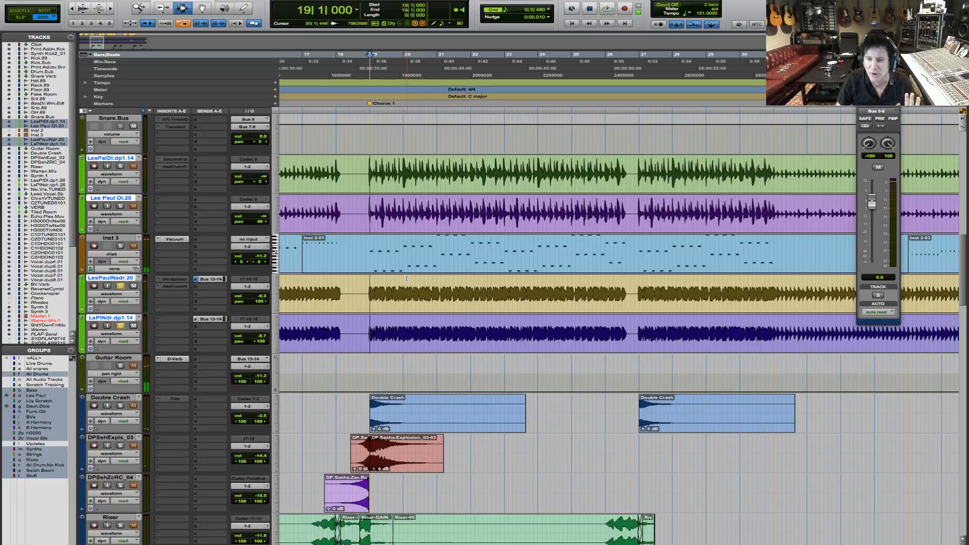
Suspend the track groups, select LesPaulNadr.20 and LsPlNdr.dp1.14, and create one new stereo aux input track below them.
key(super+shift+g)
click(369, 289)
shift+click(372, 332)
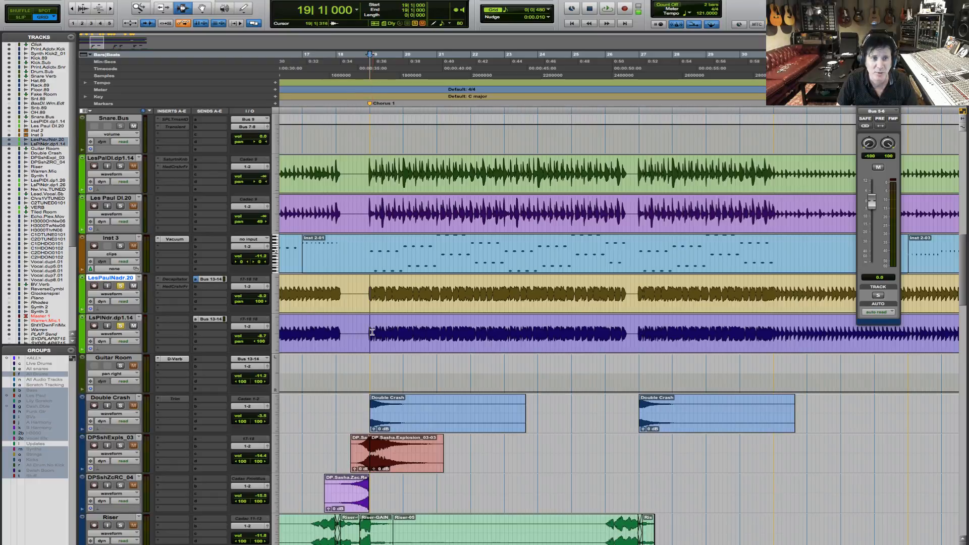
key(super+shift+n)
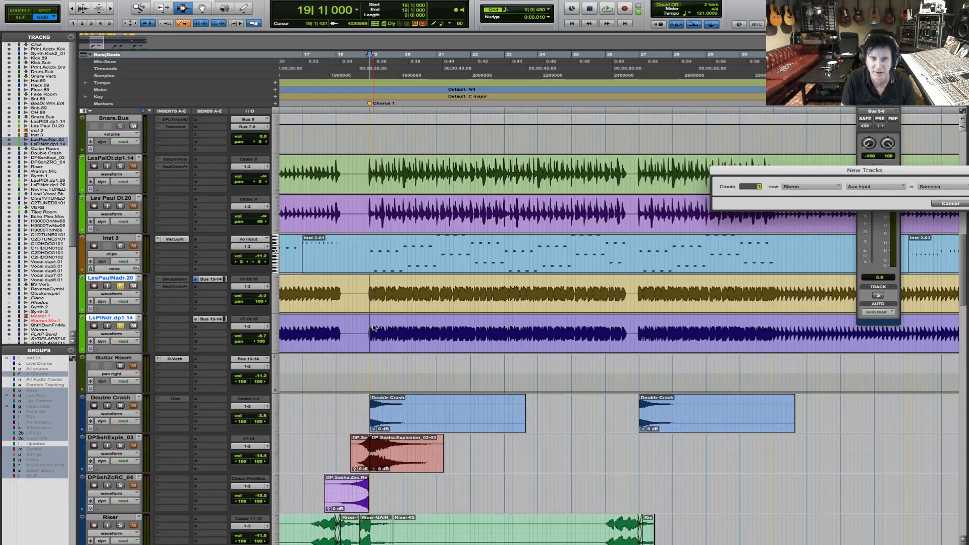
key(Return)
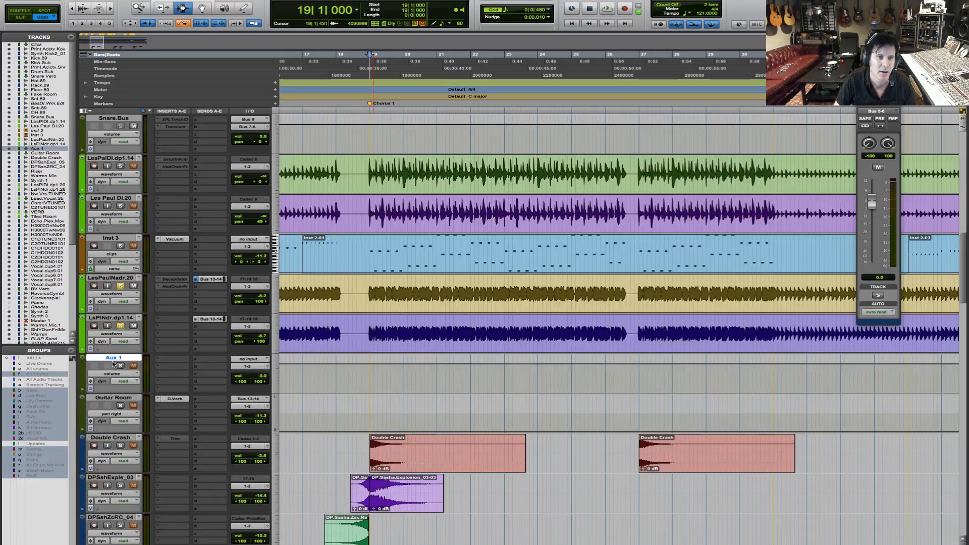
Select LesPaulNadr.20 and LsPlNdr.dp1.14 together and route both outputs to Bus 15-16 (Stereo).
drag(366, 295, 370, 294)
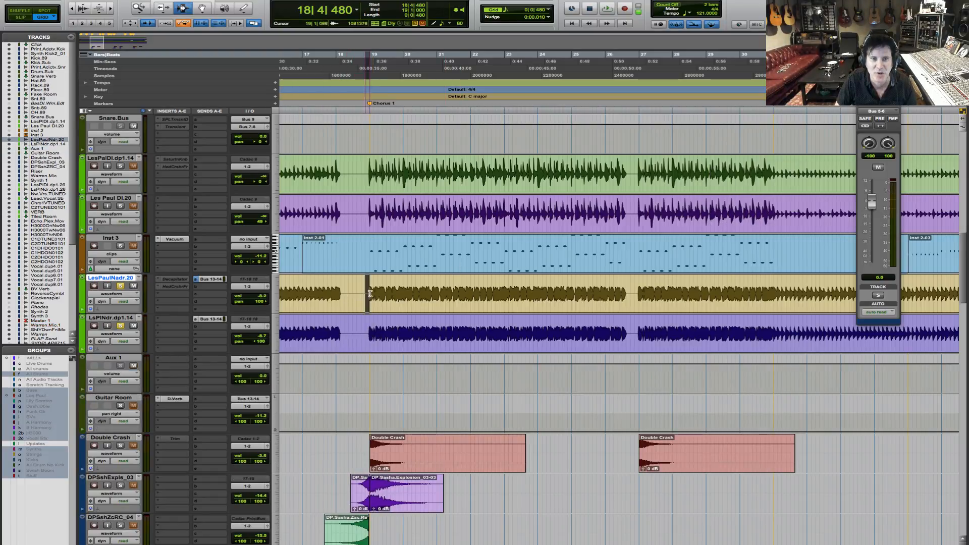
click(373, 331)
shift+click(374, 300)
click(253, 288)
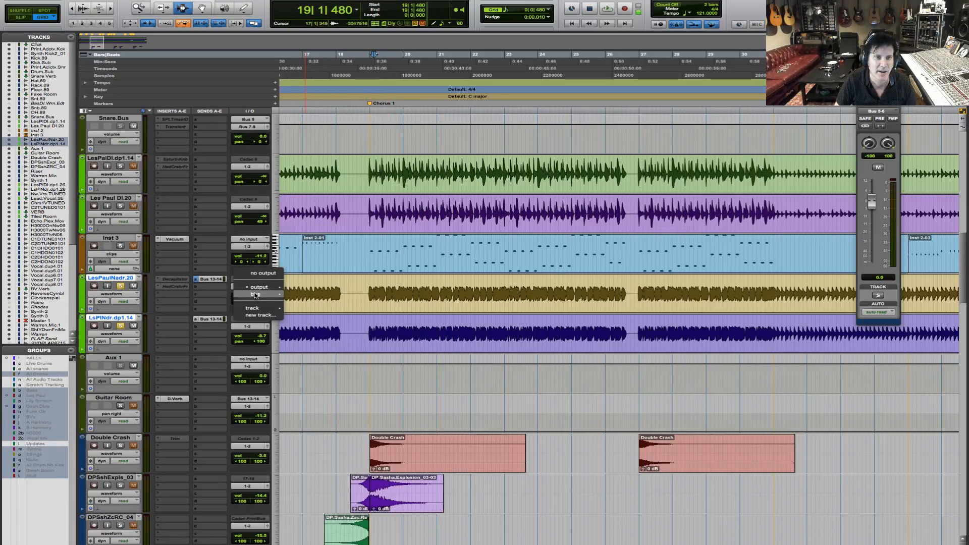
mouse_move(256, 294)
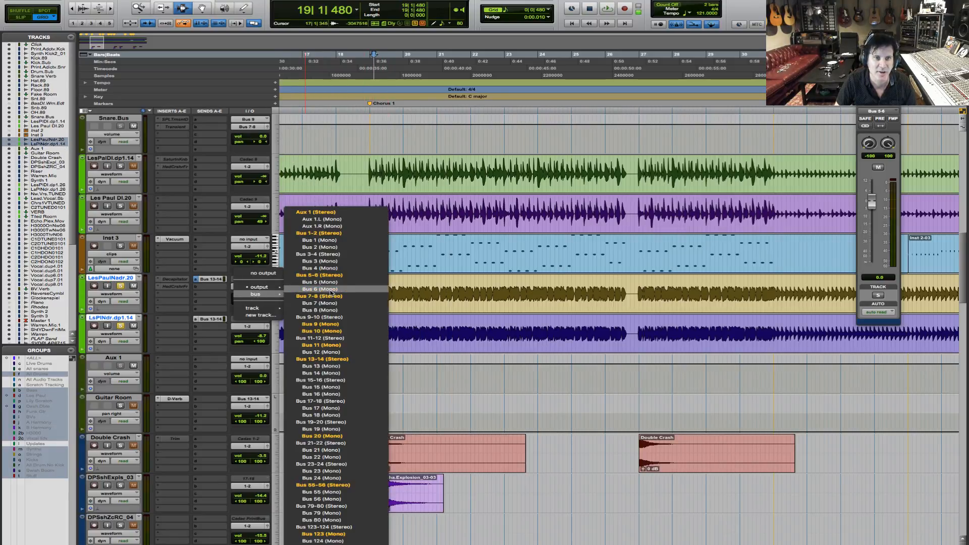
click(341, 381)
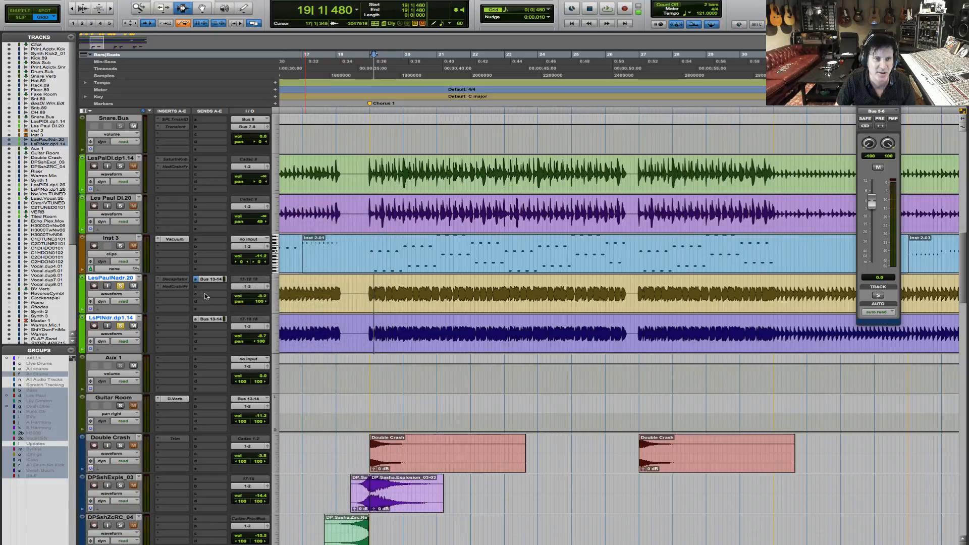
Set the new aux track's input to Bus 15-16 and rename it LesPaul, keeping its output on 1-2.
click(247, 360)
mouse_move(258, 382)
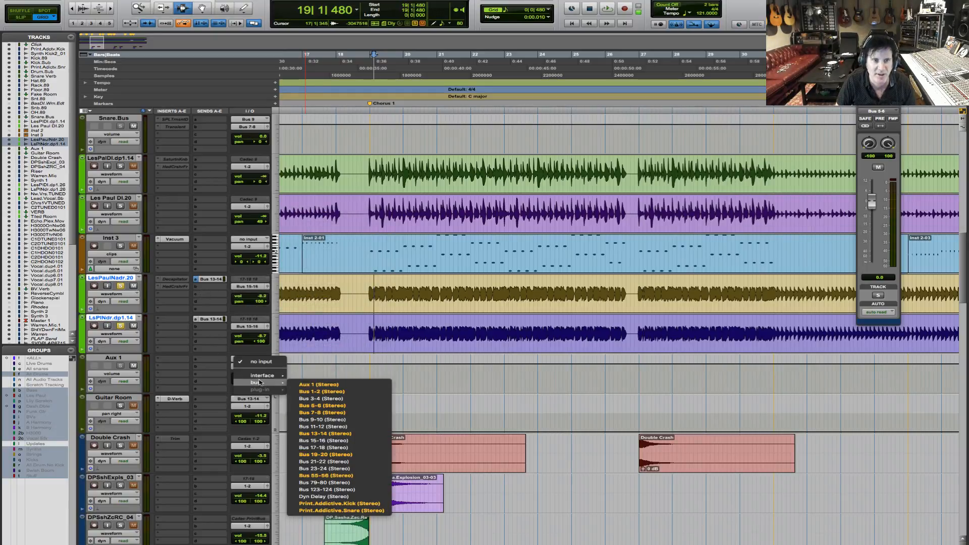
click(352, 441)
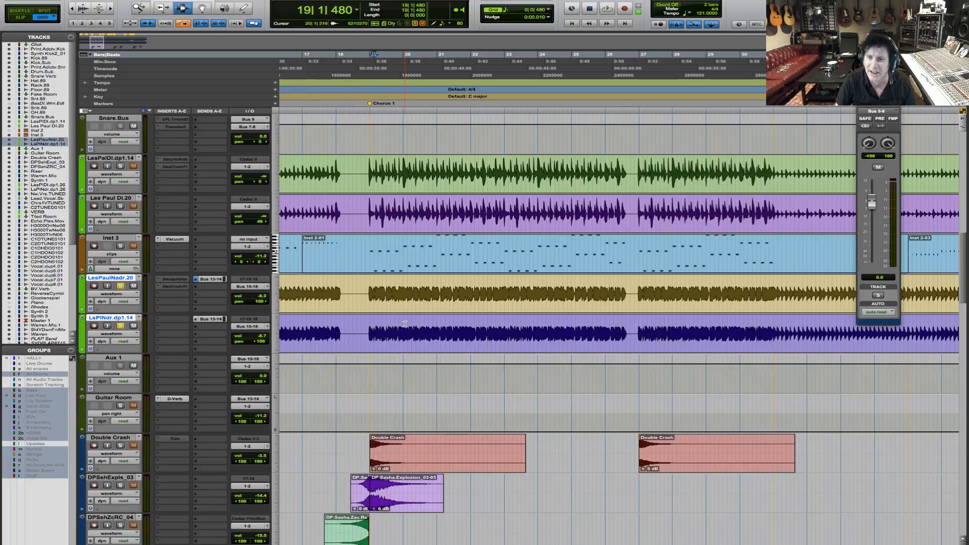
double_click(115, 358)
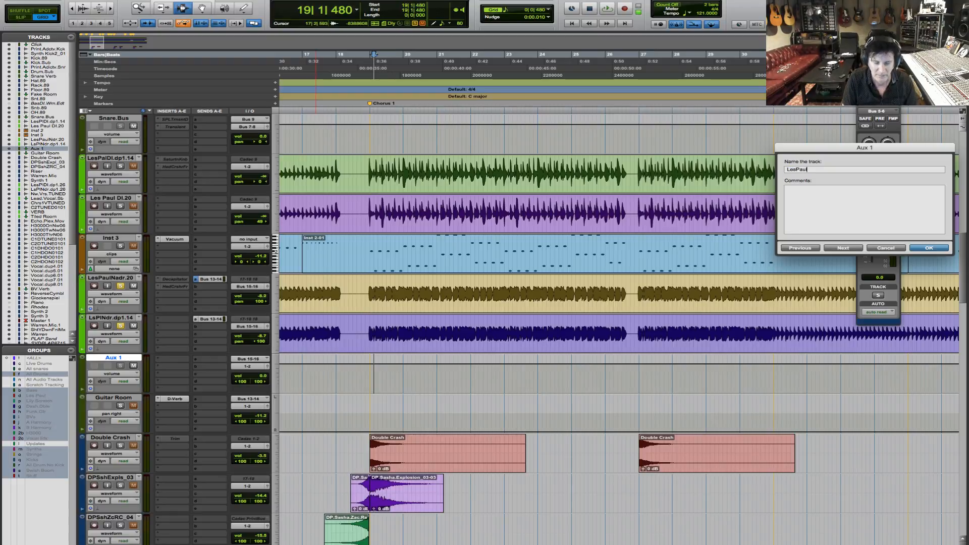
key(Return)
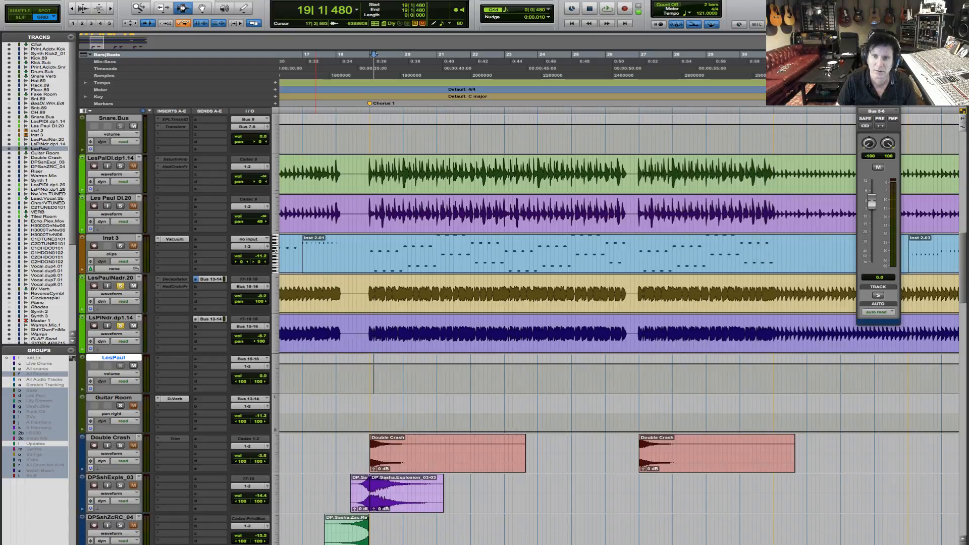
click(256, 369)
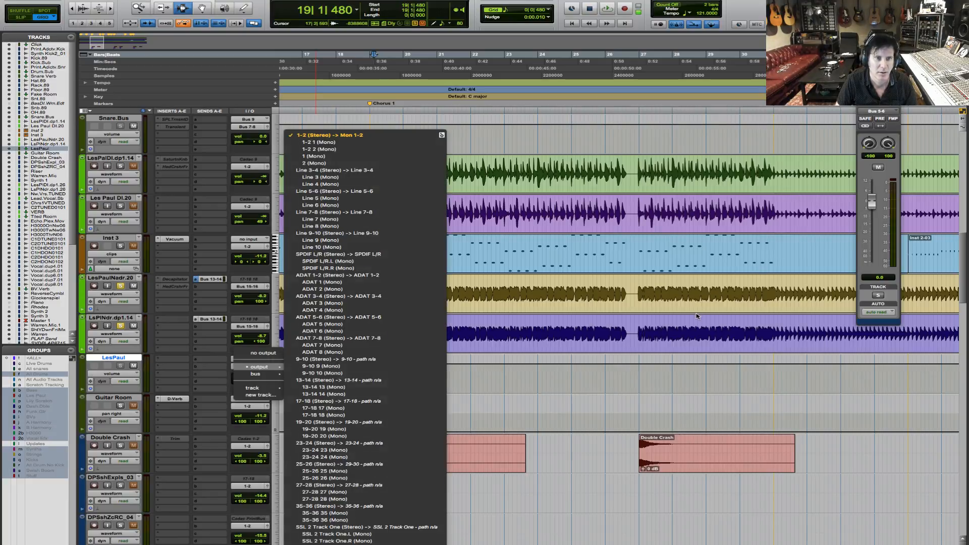
click(650, 306)
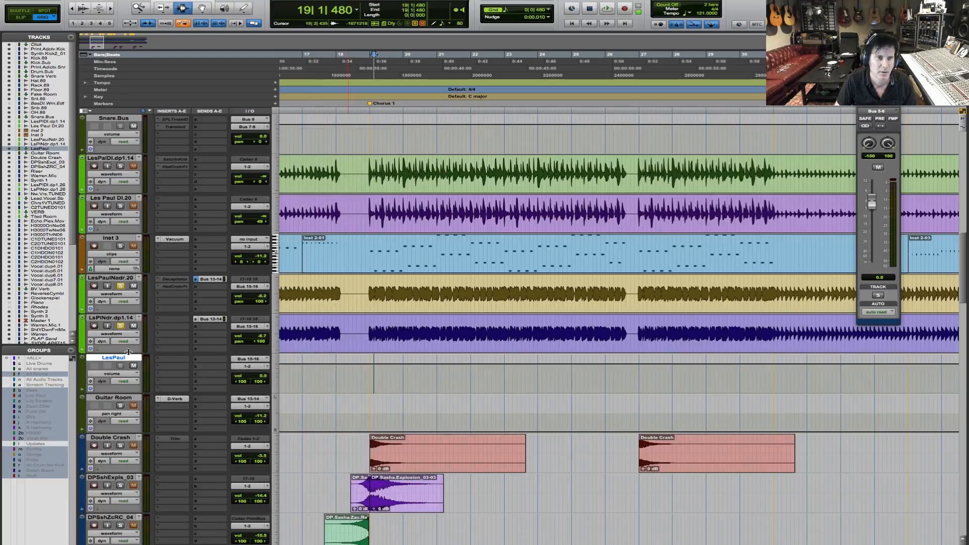
Play both Les Paul guitars from bar 19 through the LesPaul aux, first soloed and again with their solos off.
click(367, 305)
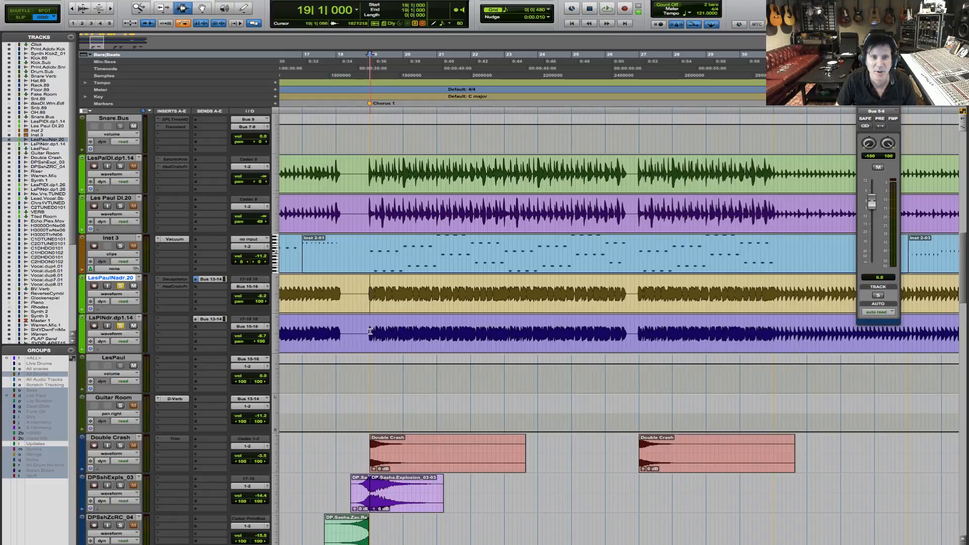
shift+click(370, 332)
key(space)
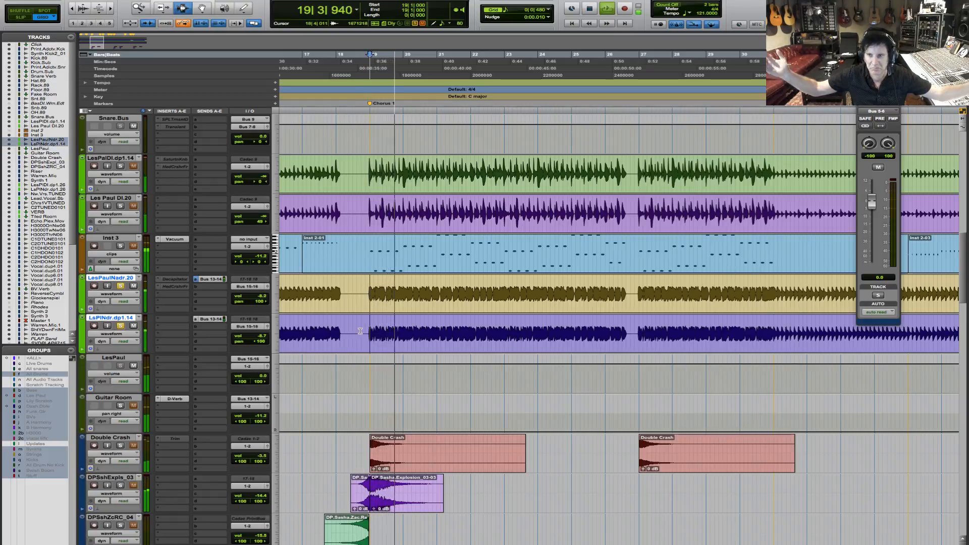
key(space)
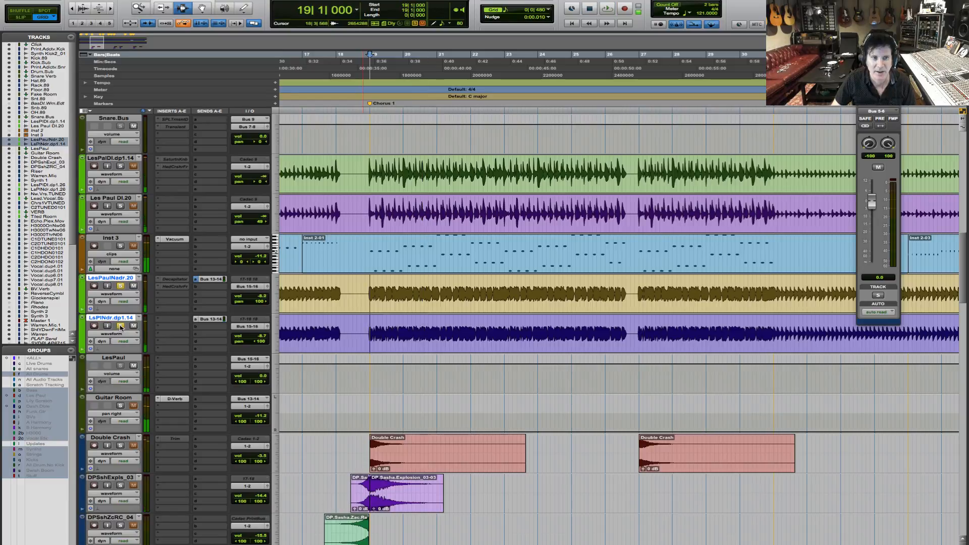
click(120, 325)
key(space)
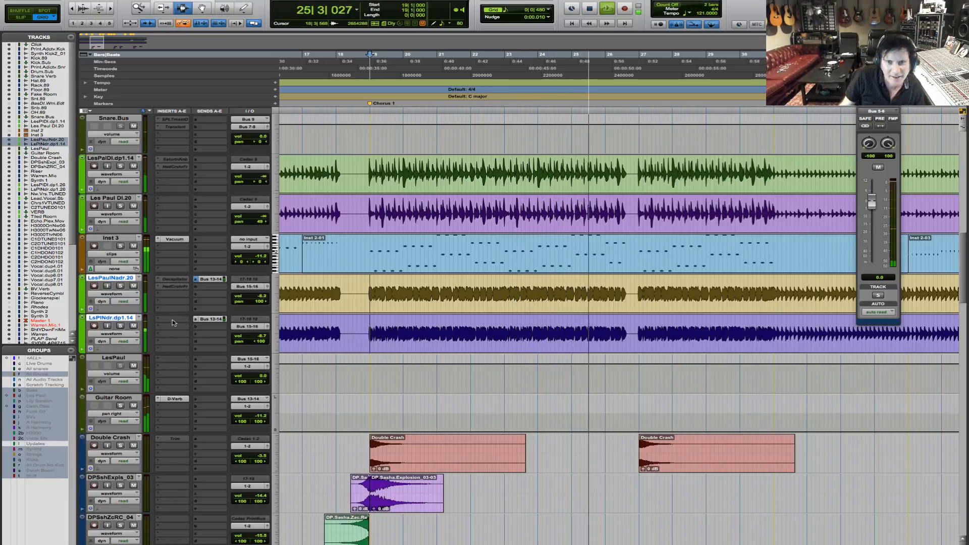
key(space)
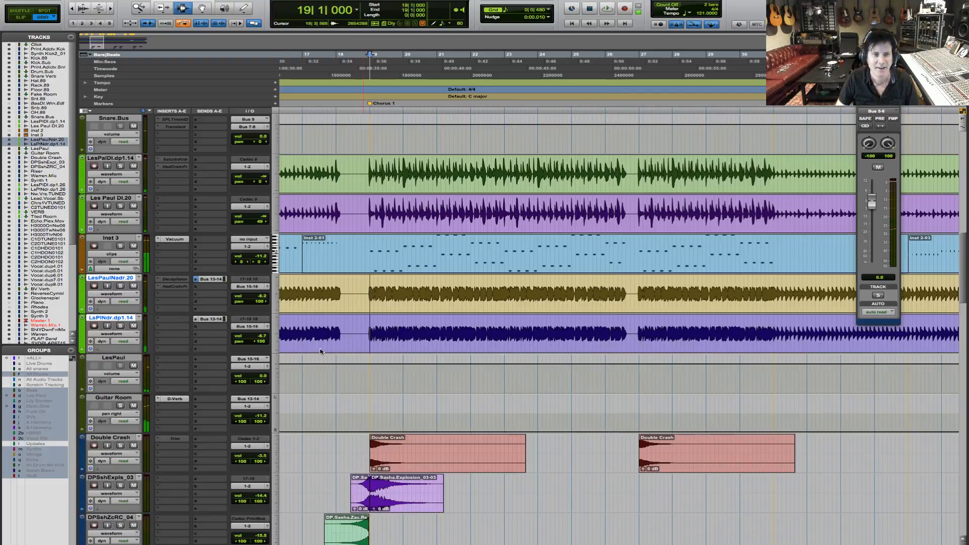
Insert the Plugin Alliance bx_console E (stereo) as a multichannel plug-in on the LesPaul aux track.
click(172, 360)
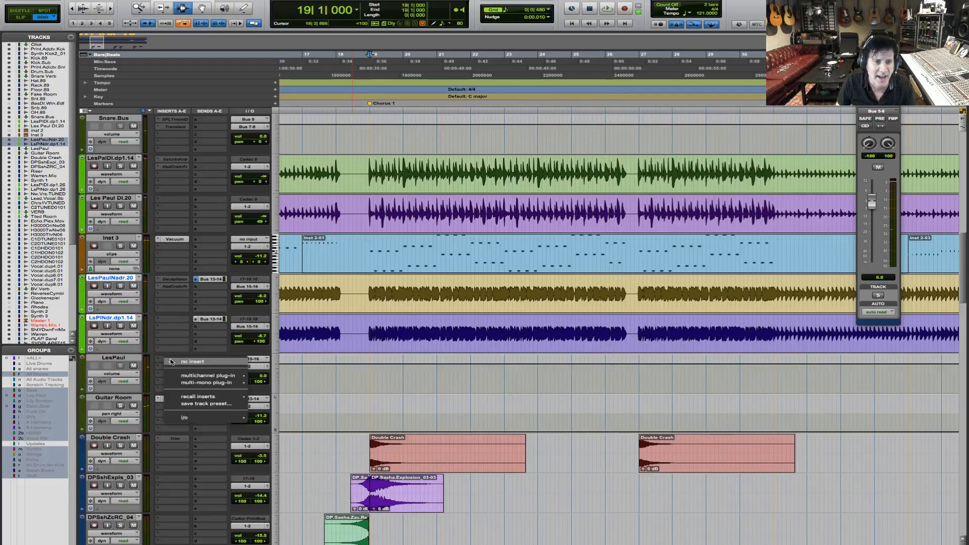
mouse_move(198, 378)
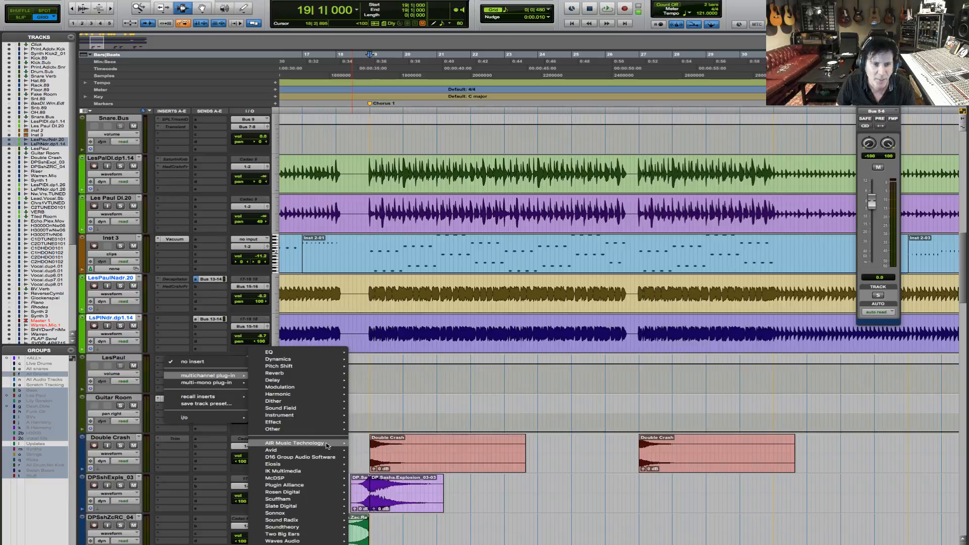
mouse_move(330, 478)
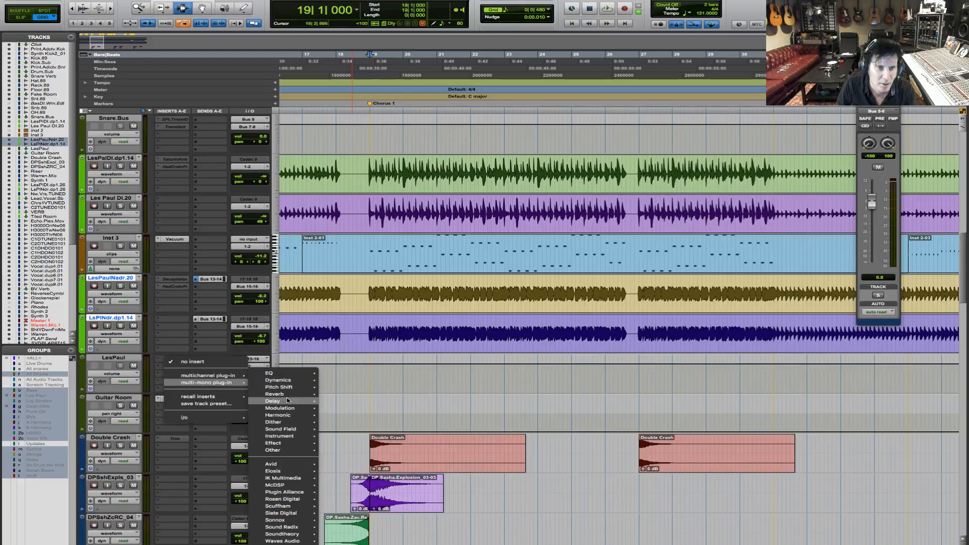
mouse_move(250, 424)
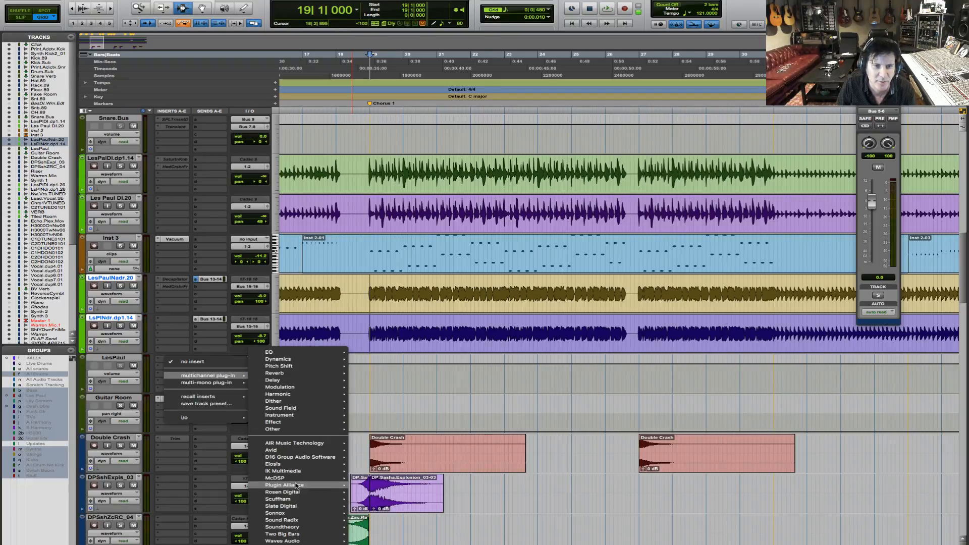
mouse_move(297, 486)
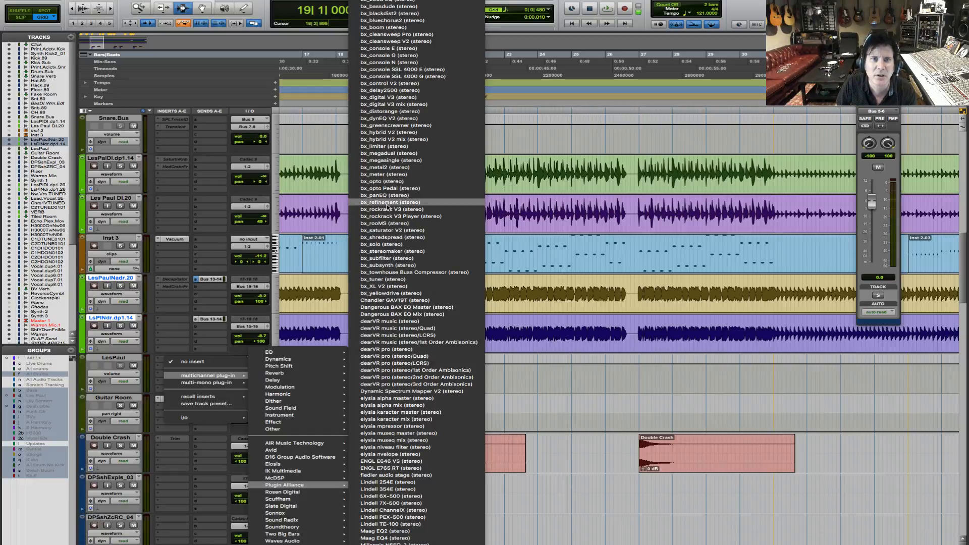
click(405, 50)
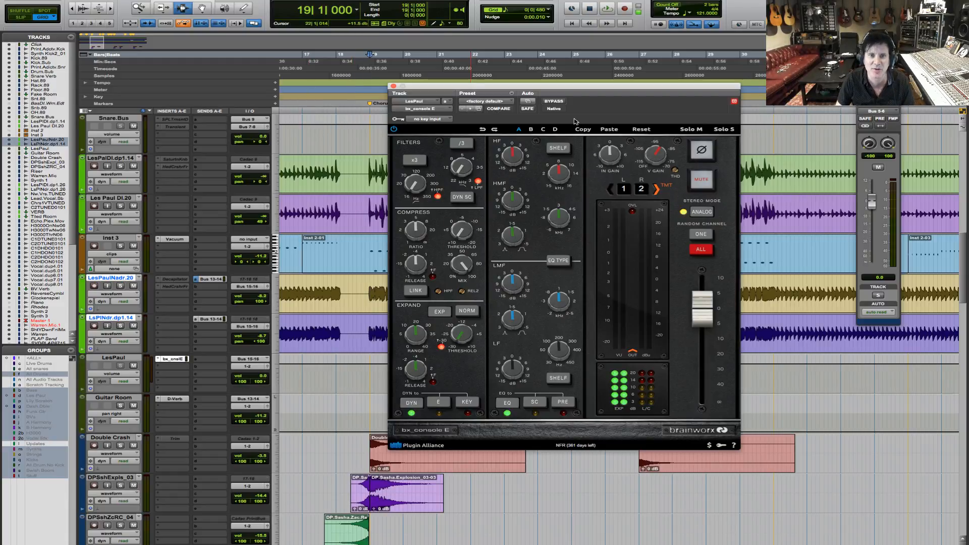
Load the preset 13 Lead Guitars A in LesPaul's bx_console E and solo the two Les Paul guitar tracks.
click(489, 103)
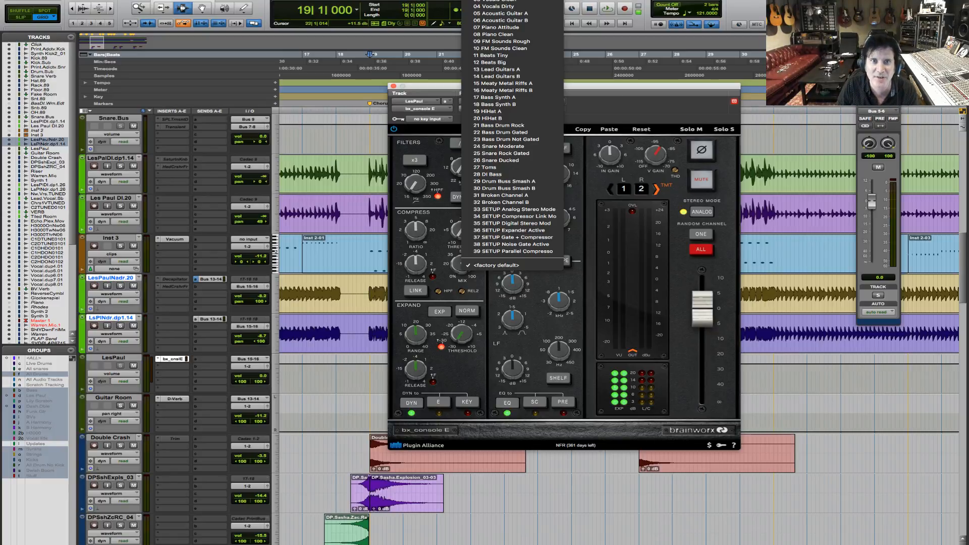
click(533, 73)
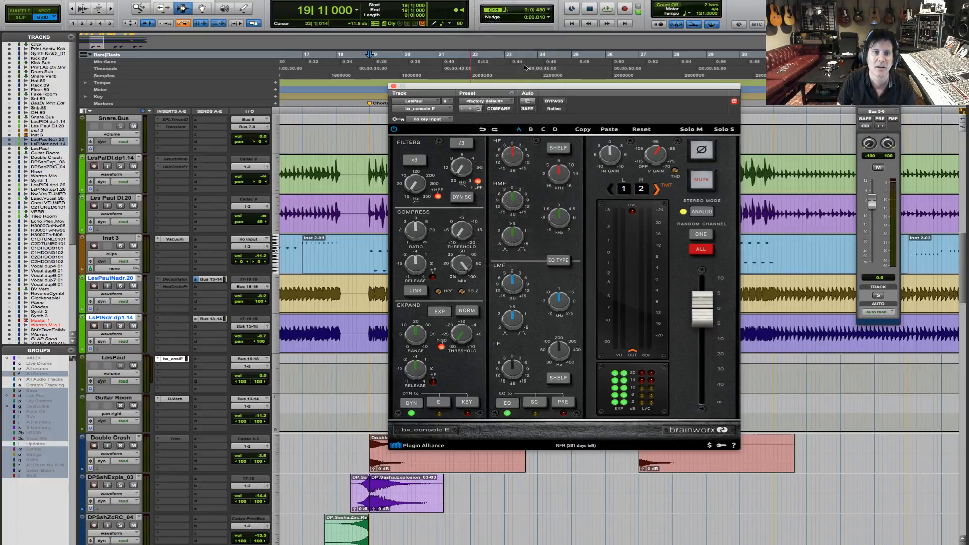
click(121, 287)
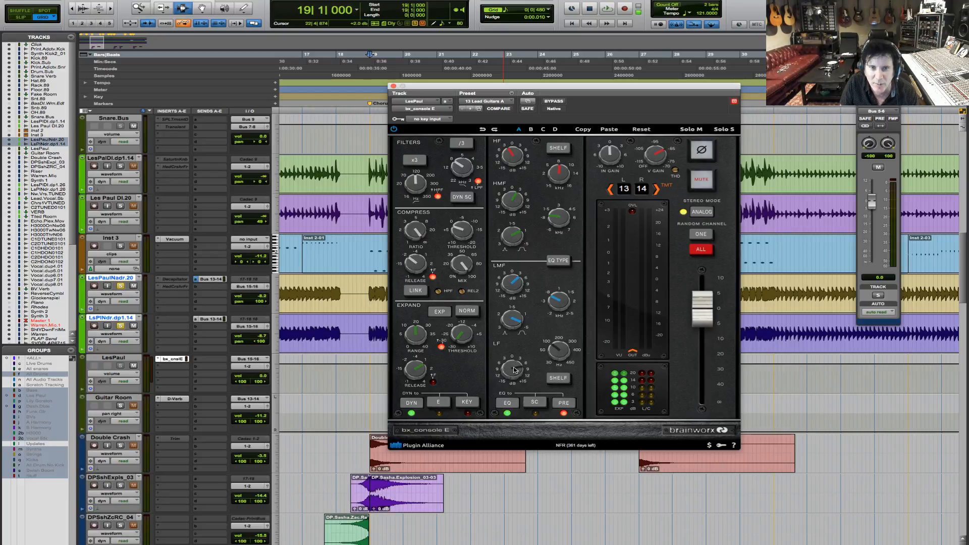
mouse_move(515, 370)
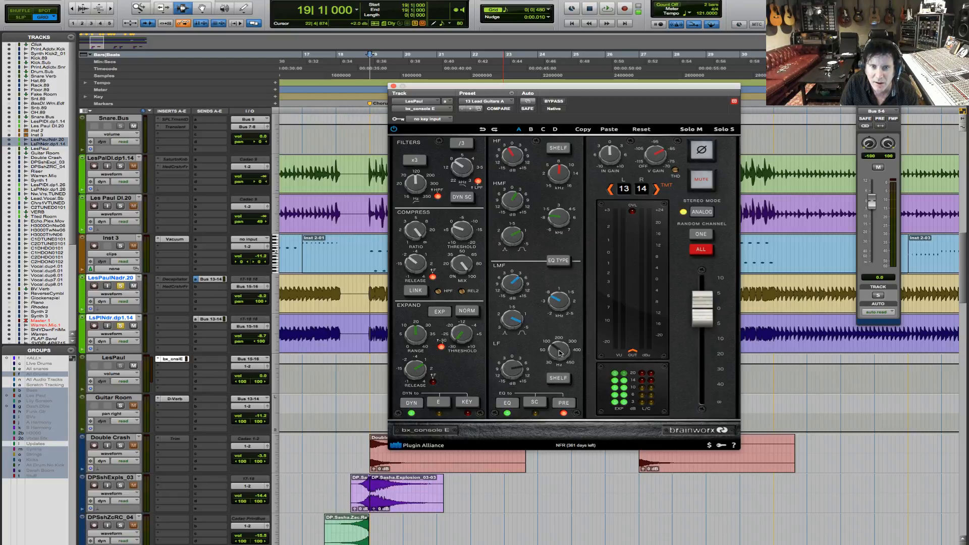
mouse_move(559, 353)
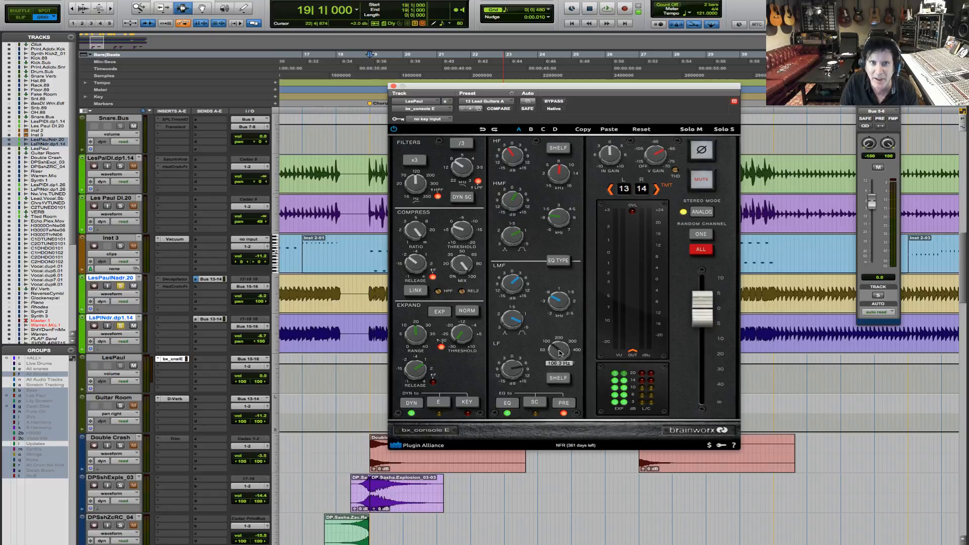
Set the high-pass filter frequency in LesPaul's bx_console E to about 123 Hz.
drag(414, 182, 414, 182)
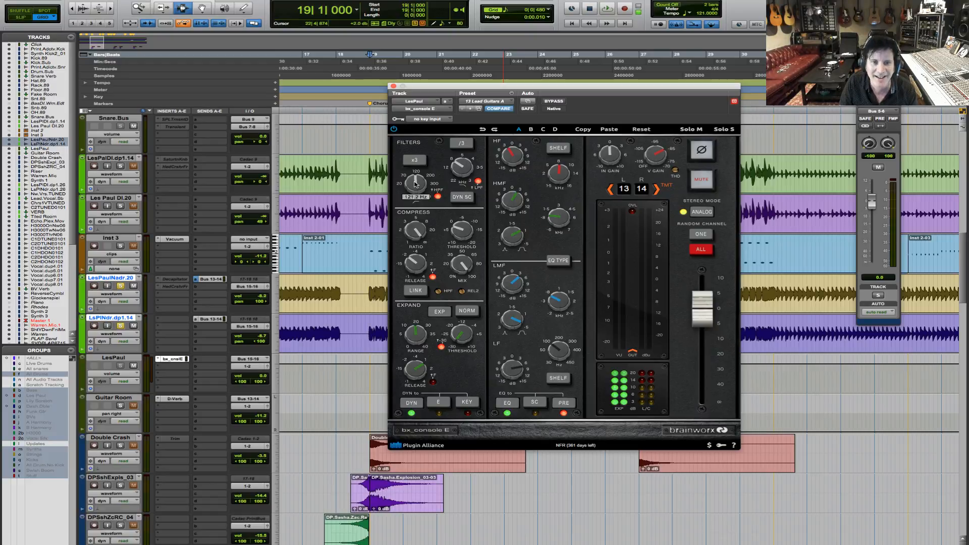
scroll(416, 183, up, 1)
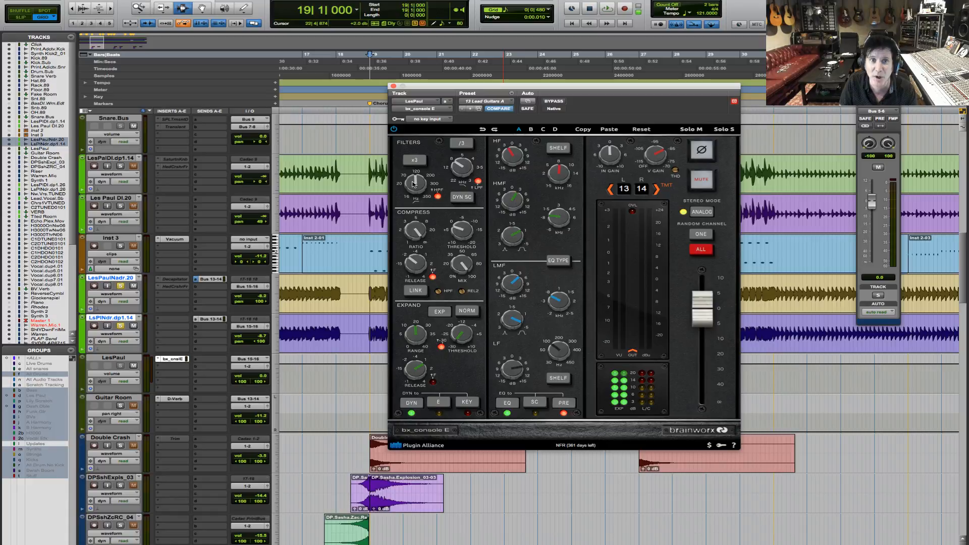
mouse_move(413, 185)
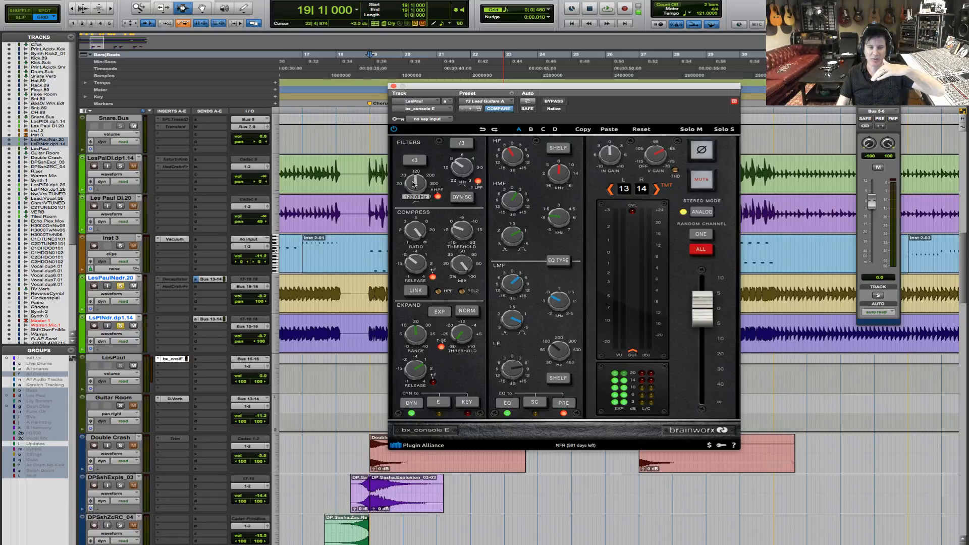
drag(412, 182, 414, 182)
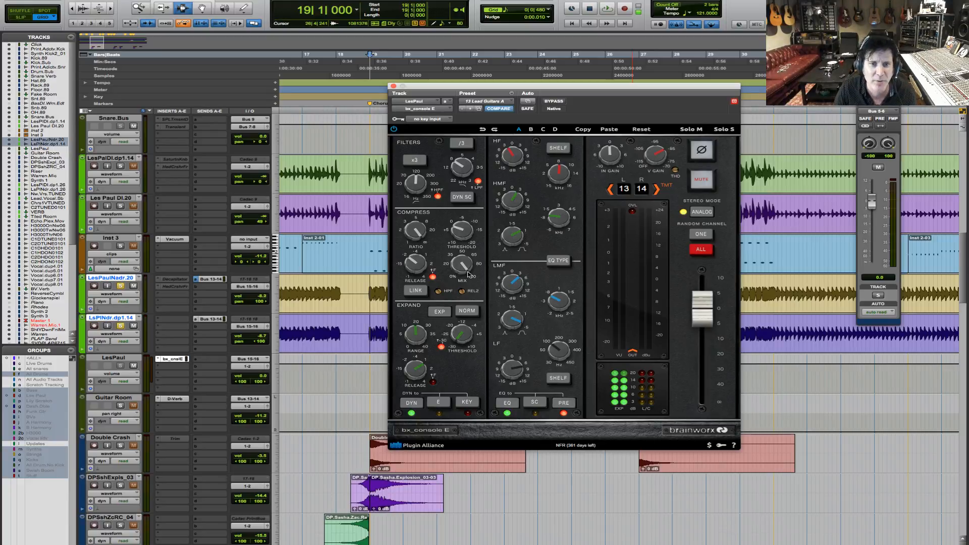
Play the soloed Les Paul guitars from bar 19 and compare the bx_console E bypassed and active.
key(space)
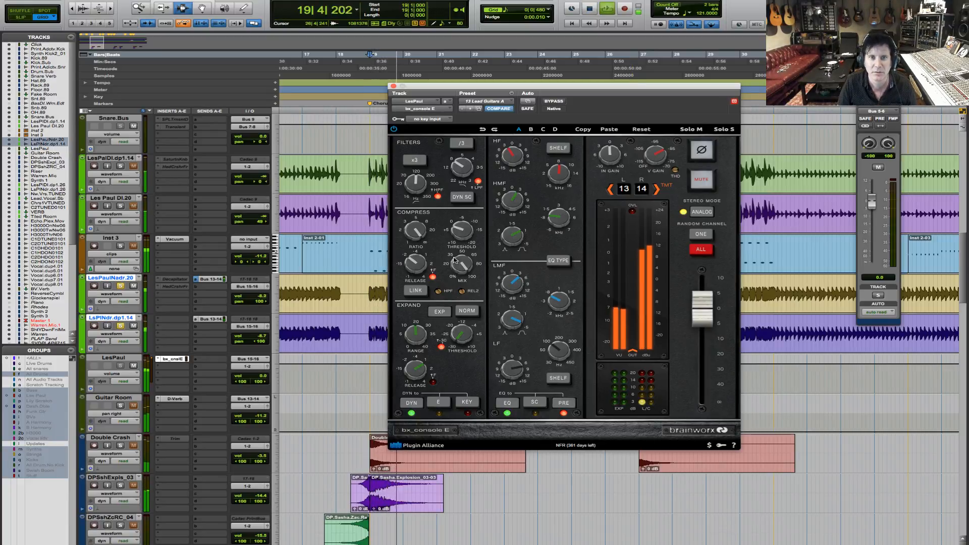
click(559, 103)
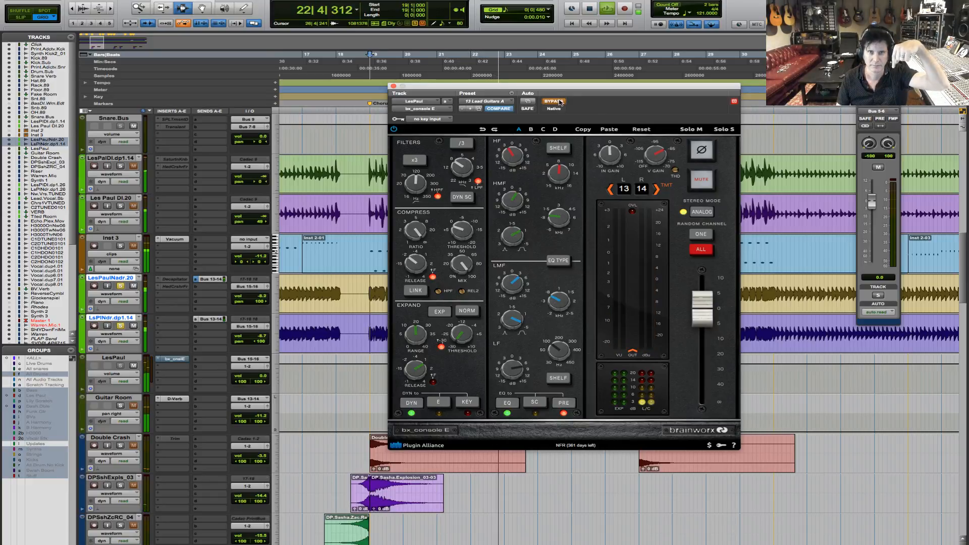
click(559, 103)
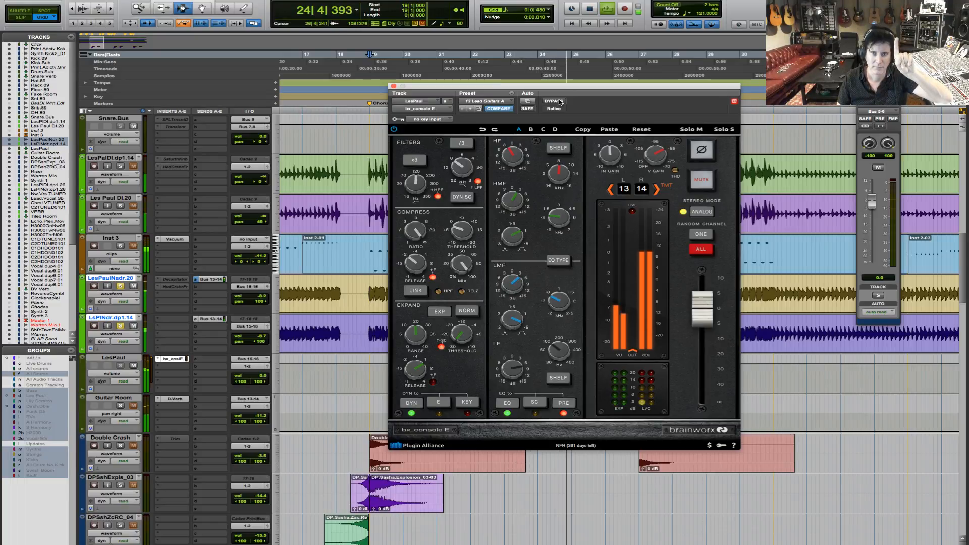
click(559, 103)
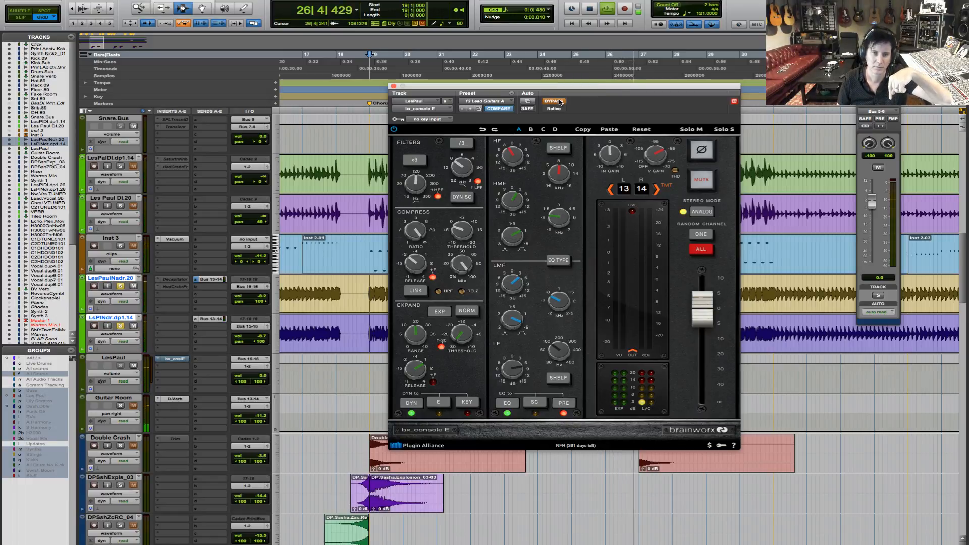
click(559, 102)
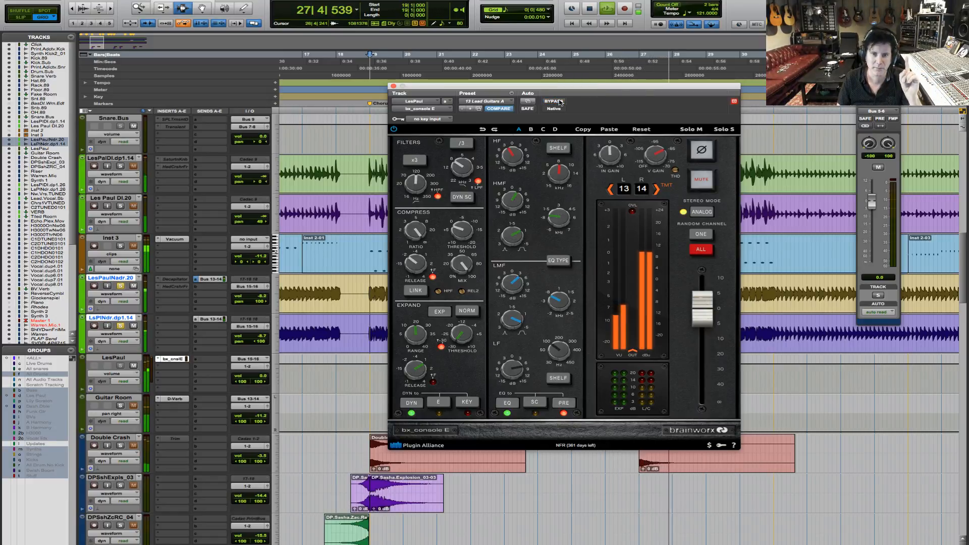
key(space)
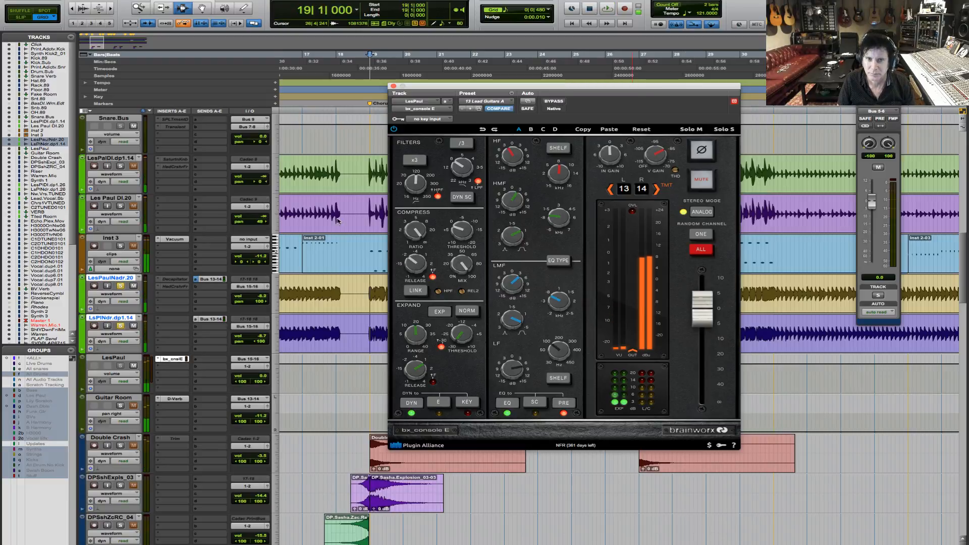
Unsolo both Les Paul guitars and compare the bx_console E active and bypassed while playing the full mix.
click(119, 286)
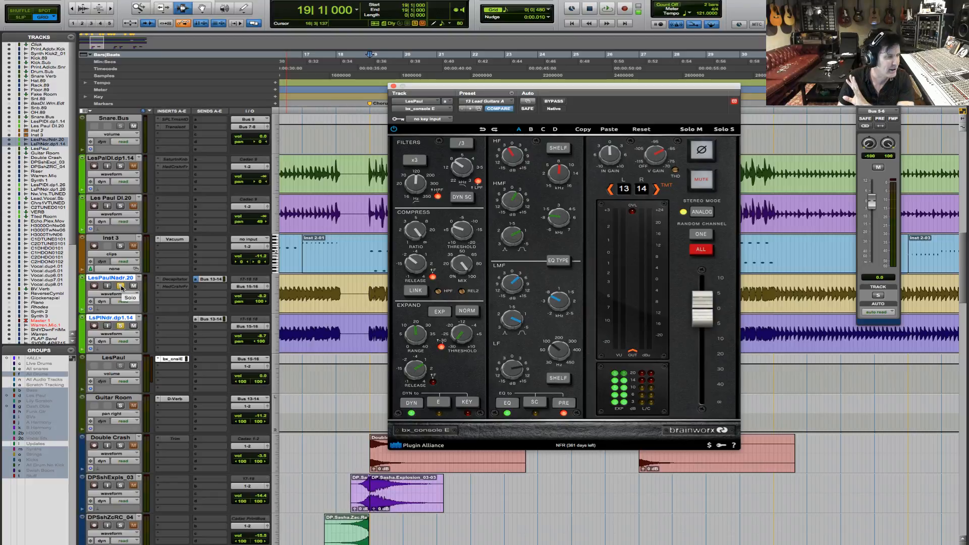
click(121, 287)
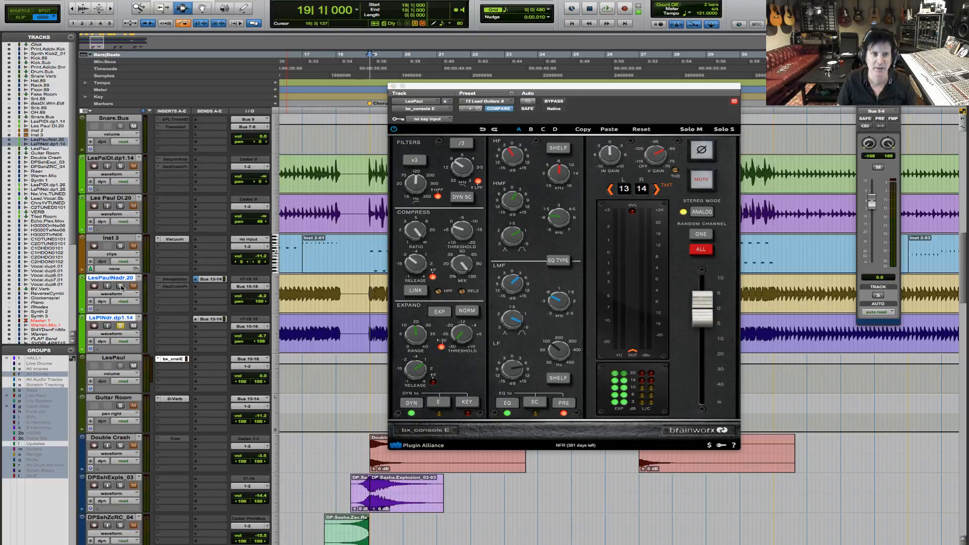
click(121, 326)
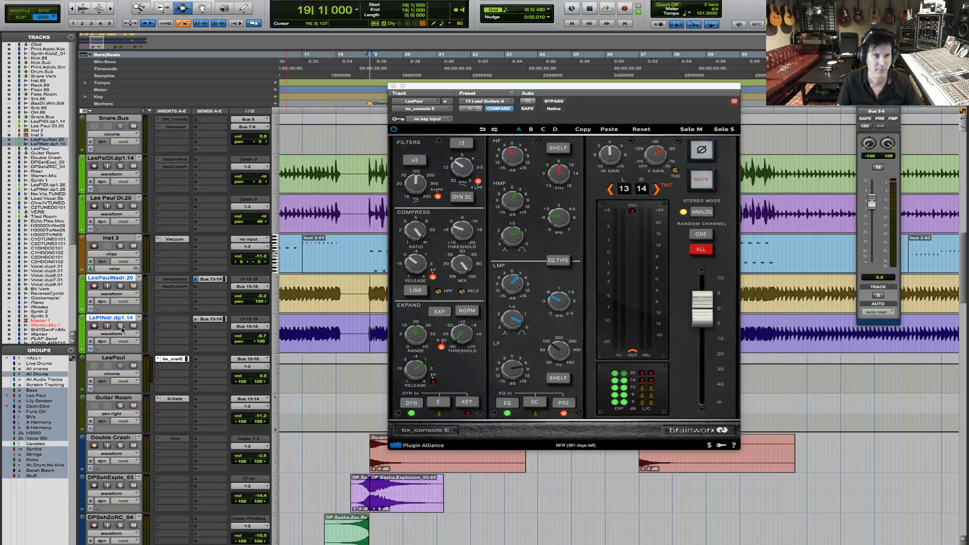
key(space)
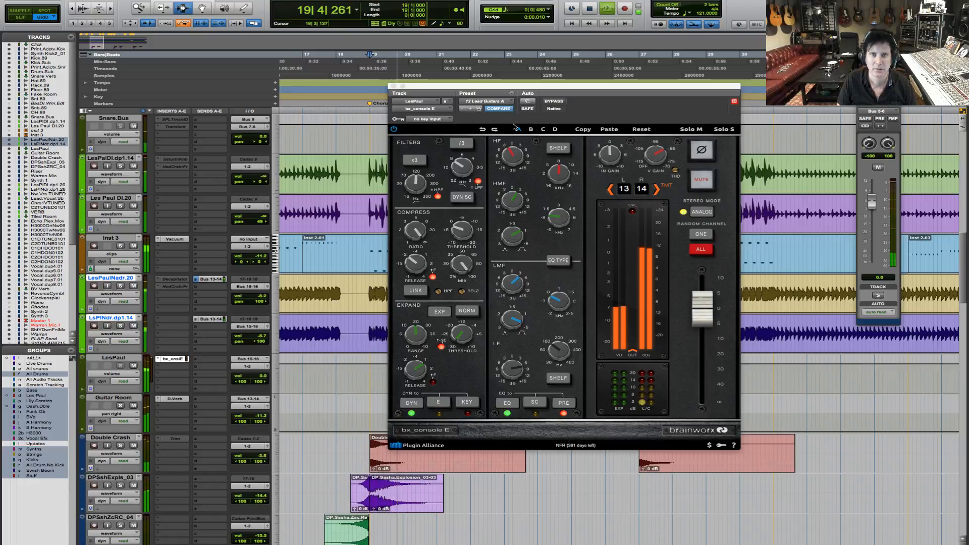
click(554, 101)
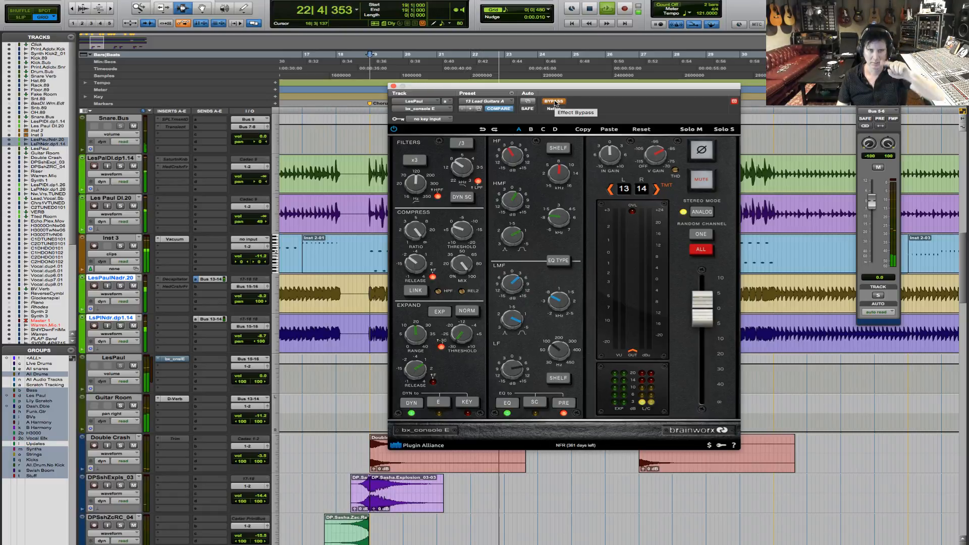
click(555, 102)
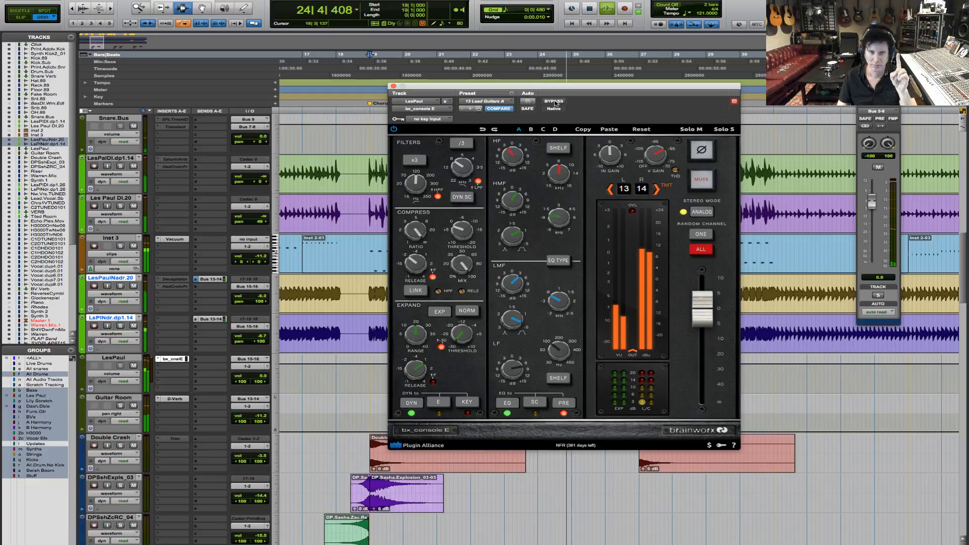
click(554, 101)
key(space)
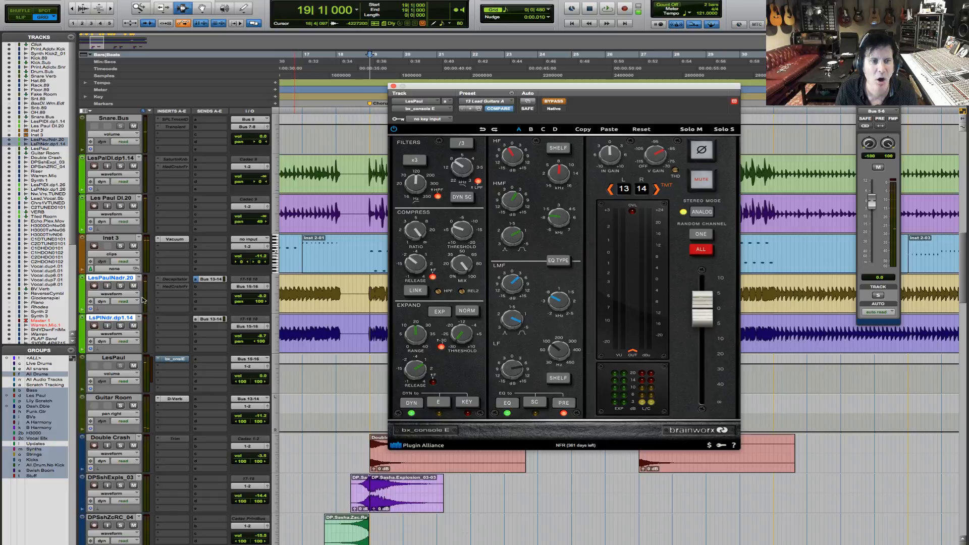
Solo the Les Paul guitars again and lower the bx_console E output fader to about -4 dB while comparing against bypass.
click(120, 286)
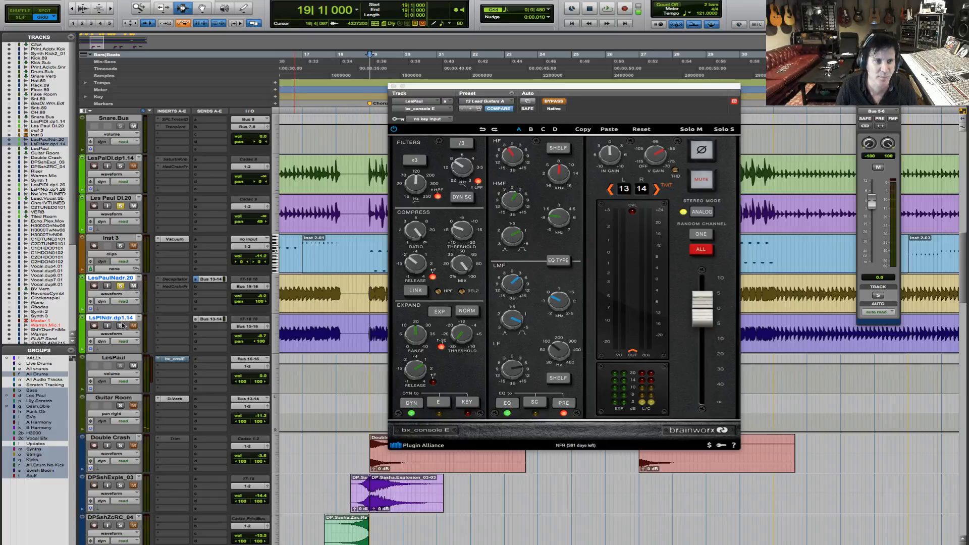
click(121, 325)
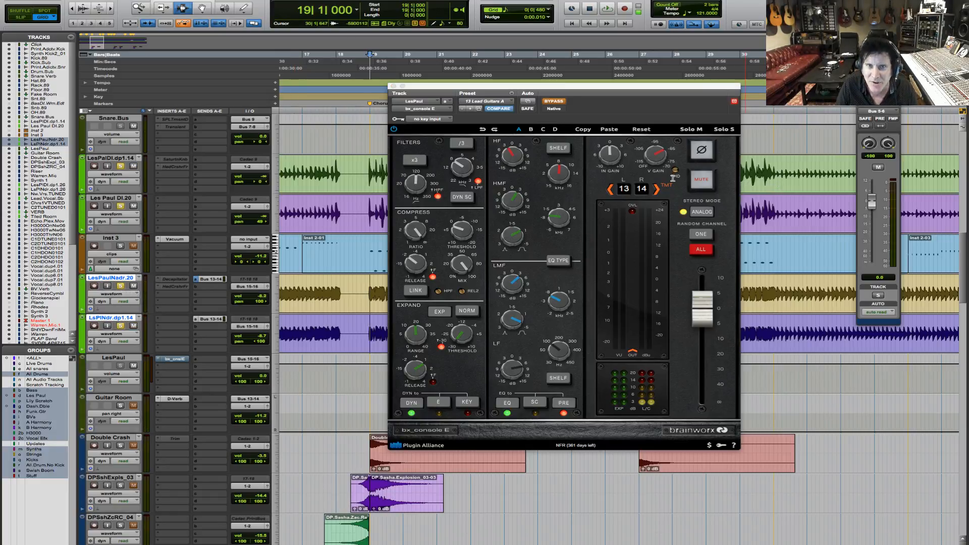
click(559, 103)
key(space)
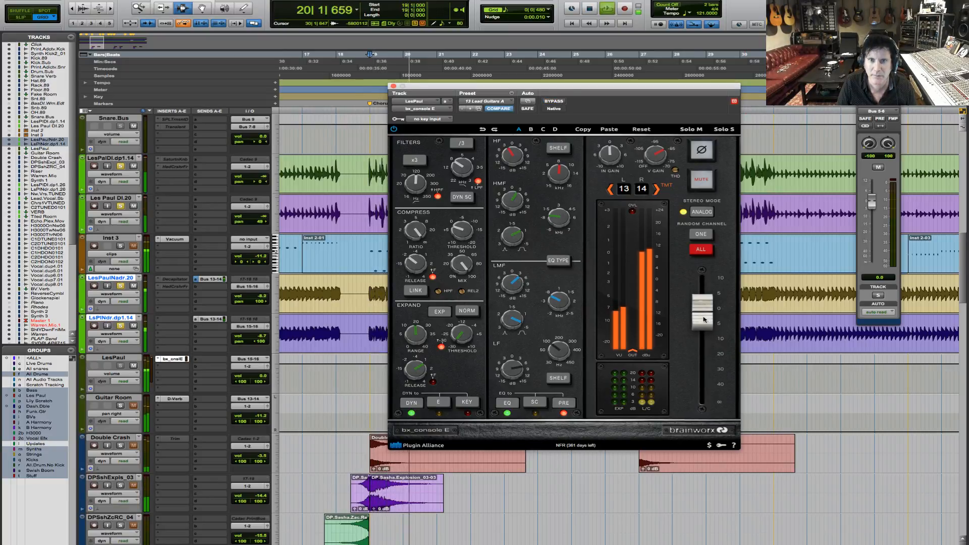
click(559, 103)
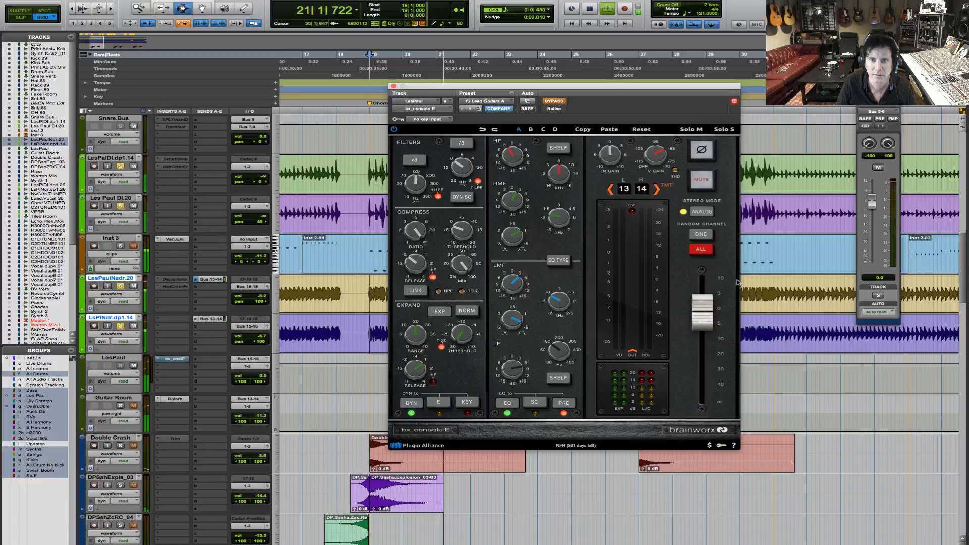
mouse_move(707, 324)
mouse_down()
mouse_move(707, 306)
mouse_move(709, 325)
mouse_up()
click(553, 104)
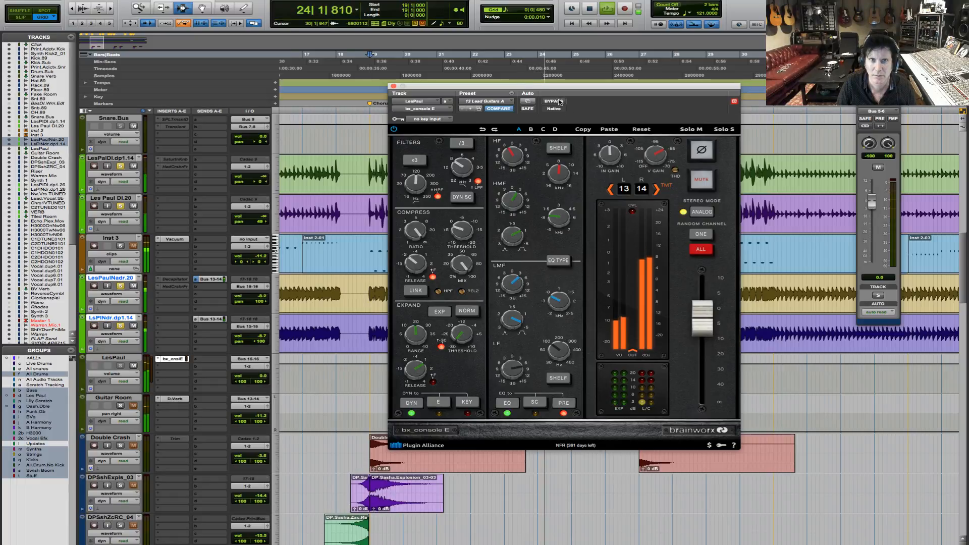
drag(706, 326, 706, 331)
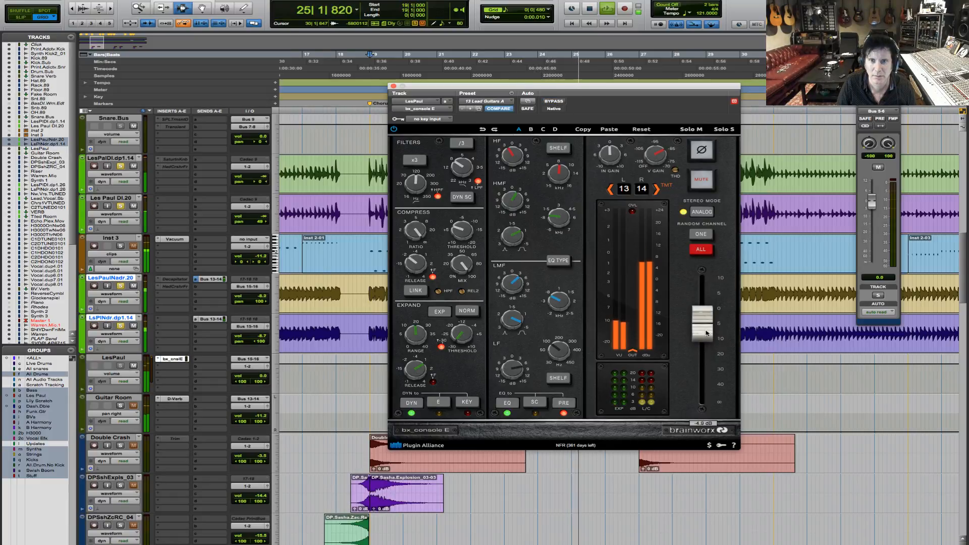
Lower the bx_console E output fader to about -5.2 dB and compare its level with the bypassed guitars from bar 19.
click(555, 104)
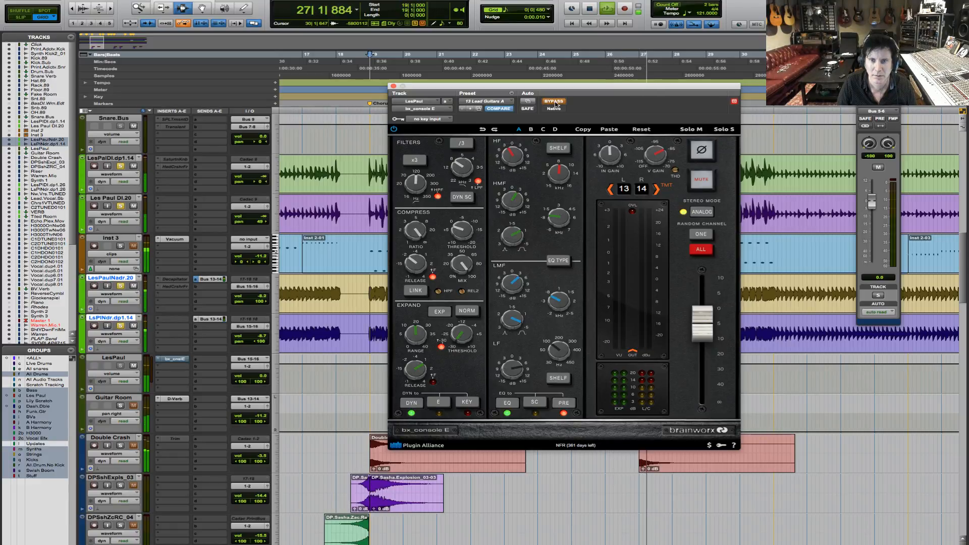
click(555, 103)
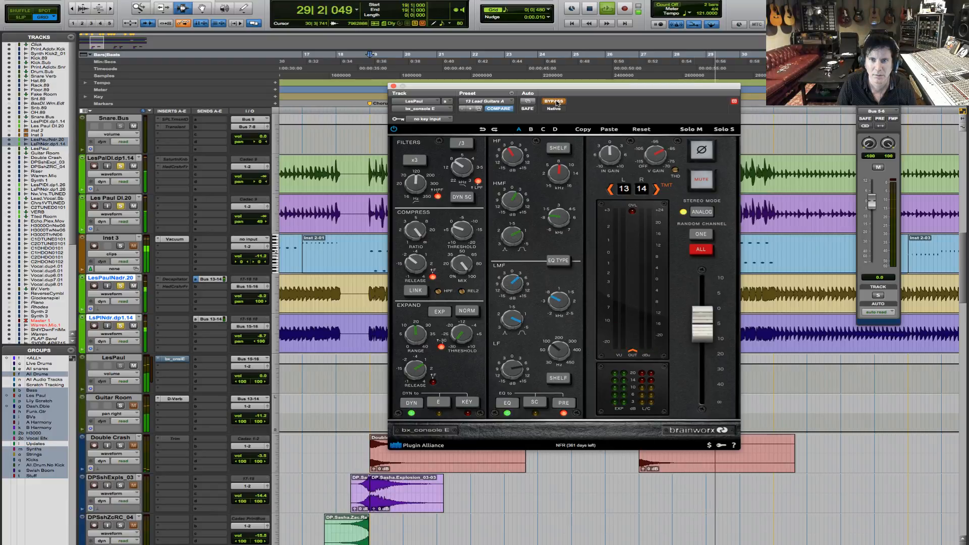
key(space)
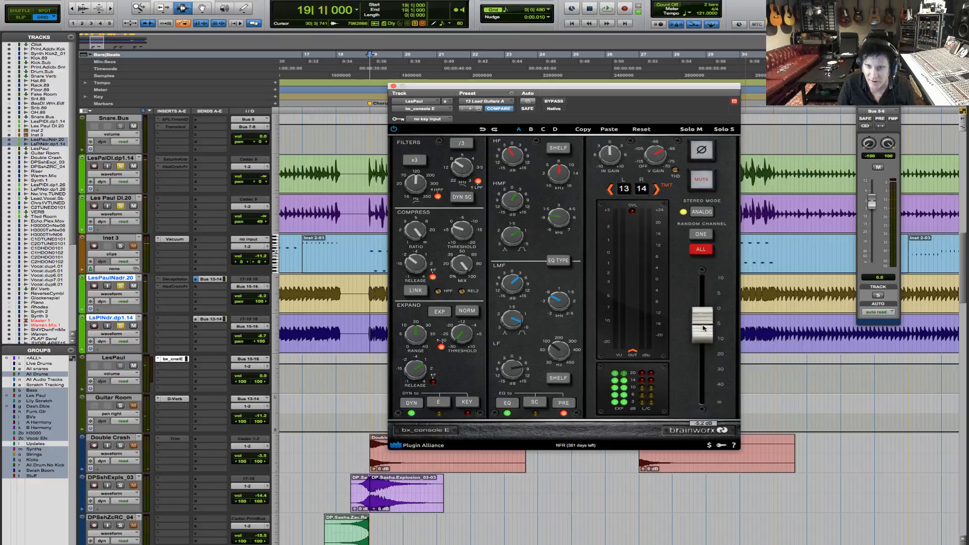
click(562, 102)
key(space)
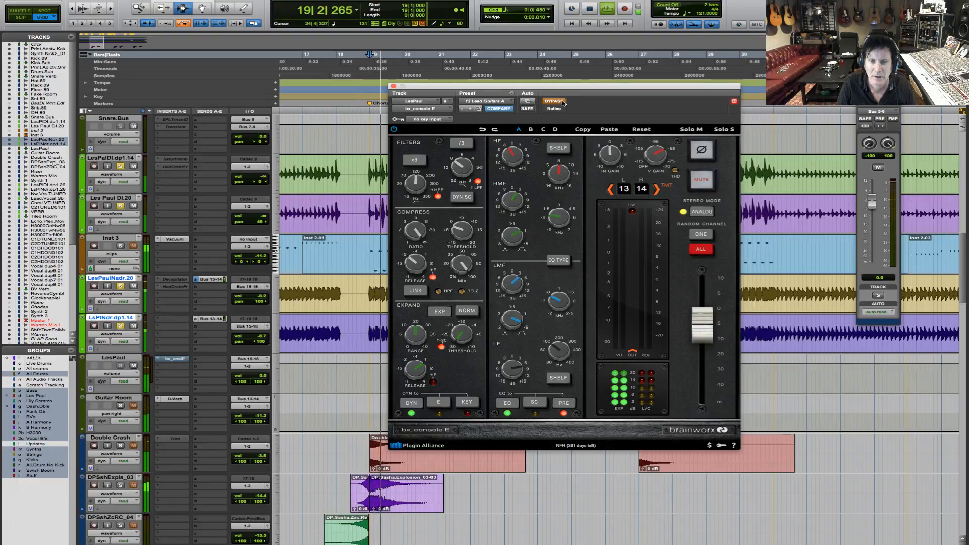
key(space)
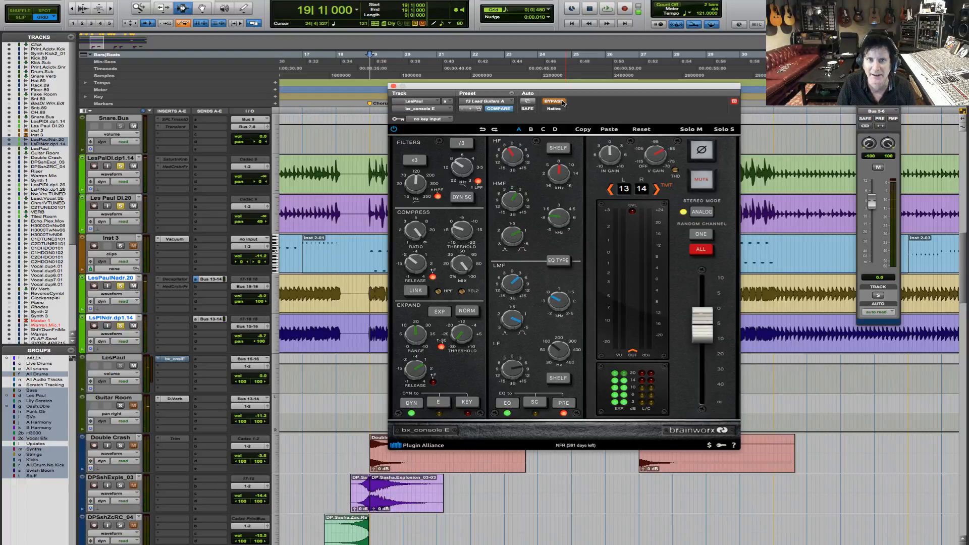
key(space)
click(554, 102)
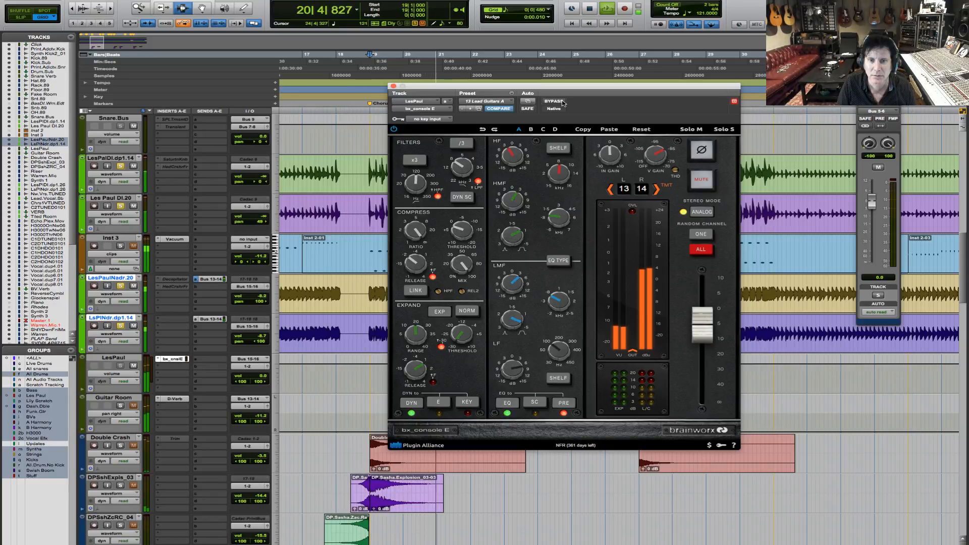
Recheck the level against bypass and trim the bx_console E output fader to about -6.2 dB.
mouse_move(701, 328)
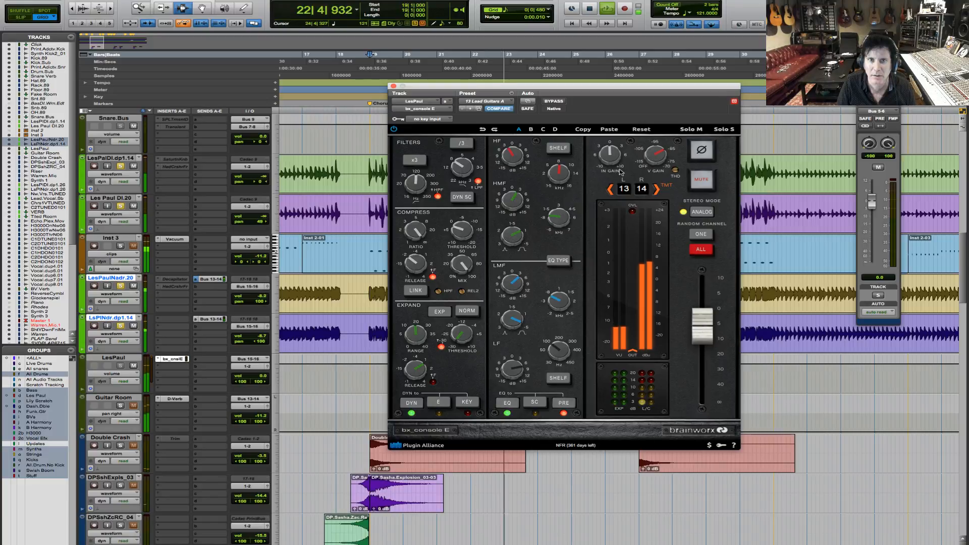
click(561, 101)
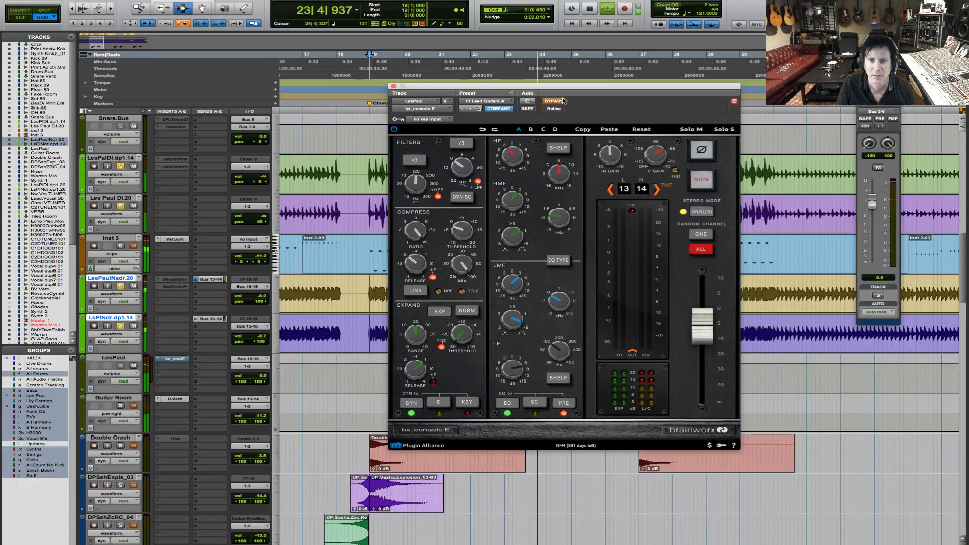
click(564, 101)
key(space)
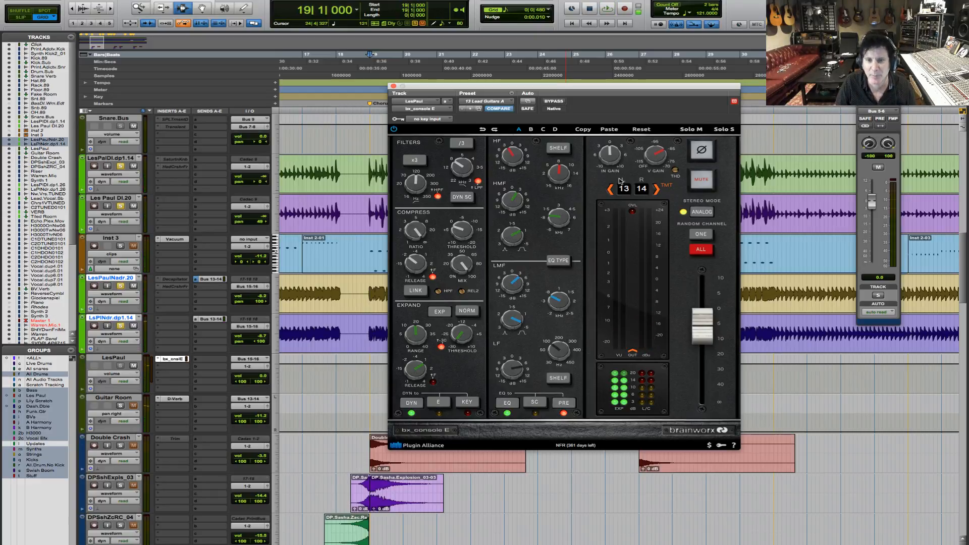
drag(708, 332, 709, 332)
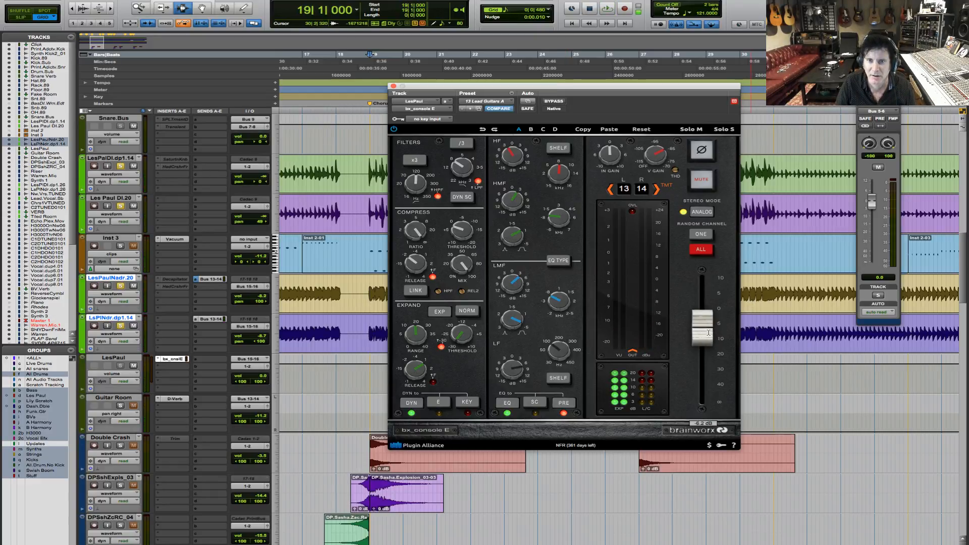
Compare the bx_console E active and bypassed on the Les Paul guitars from bar 19, soloed and in the full mix.
key(space)
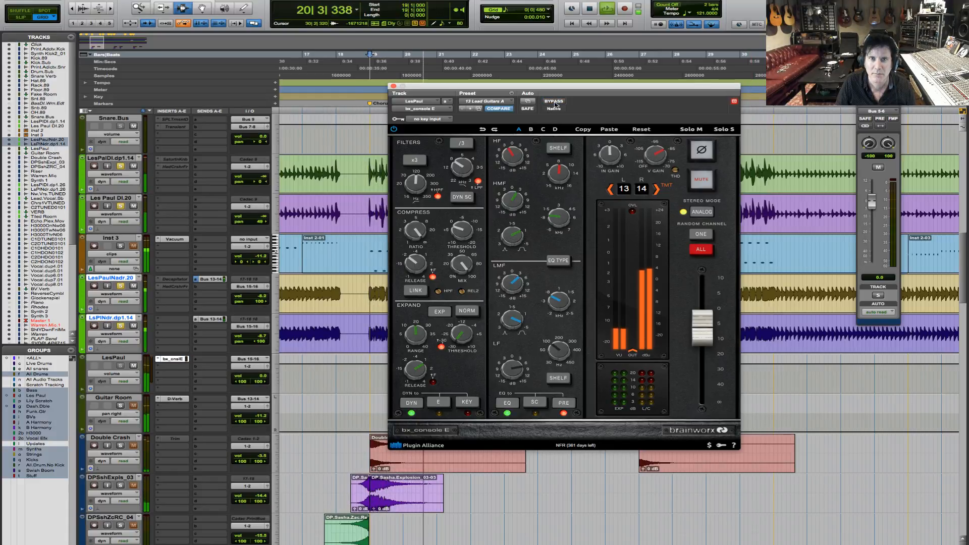
click(554, 101)
click(554, 103)
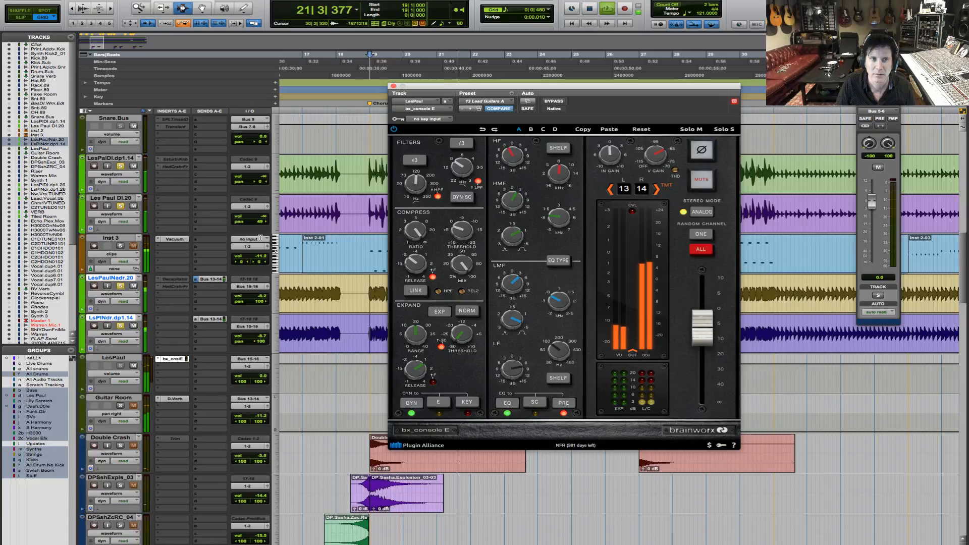
click(122, 326)
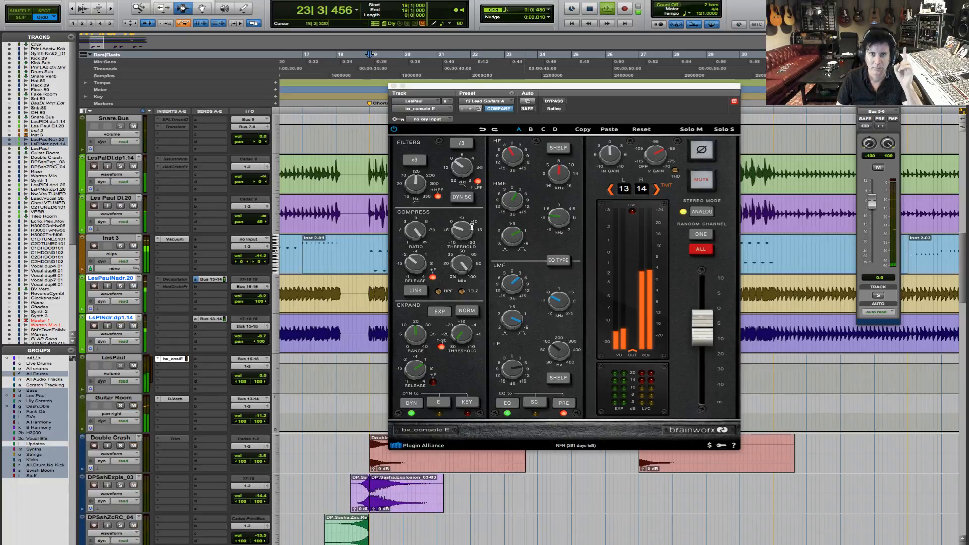
click(557, 102)
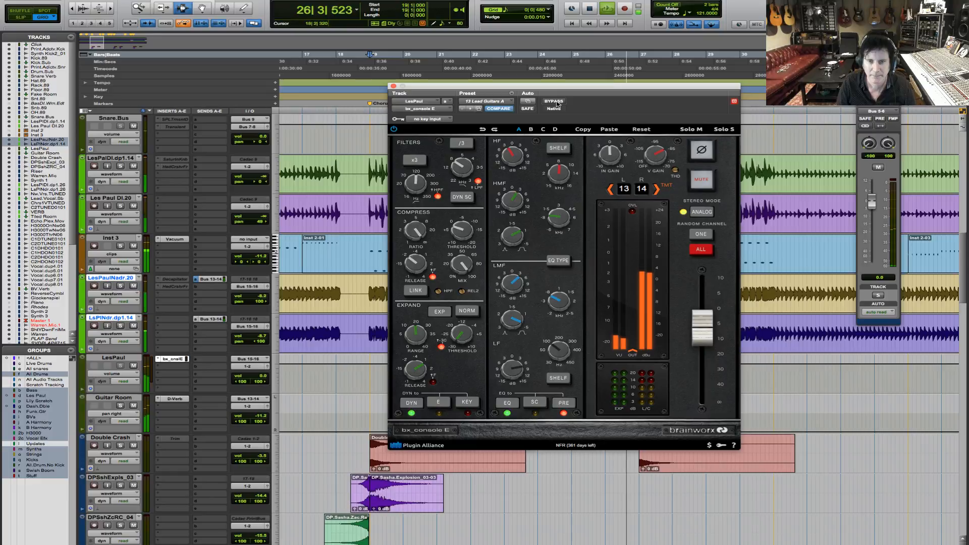
key(space)
key(space)
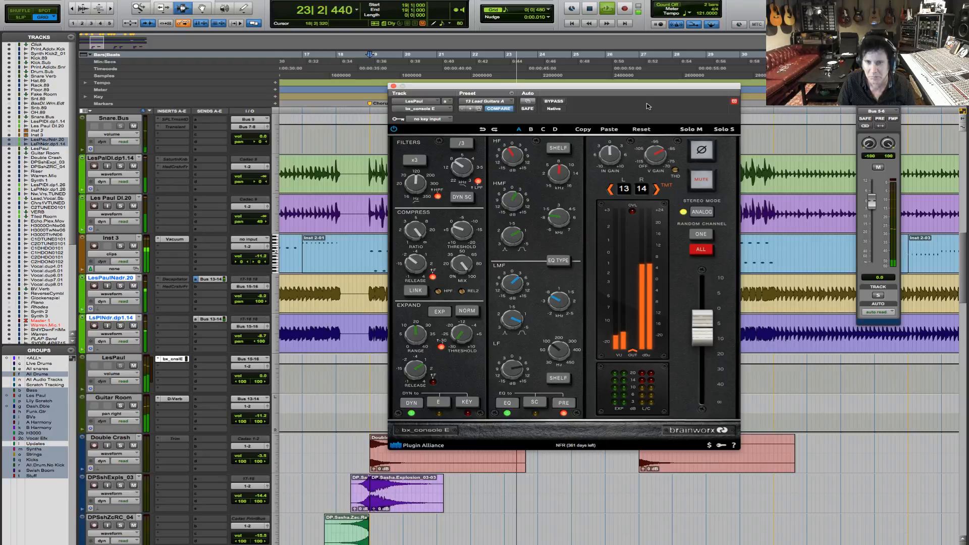
key(space)
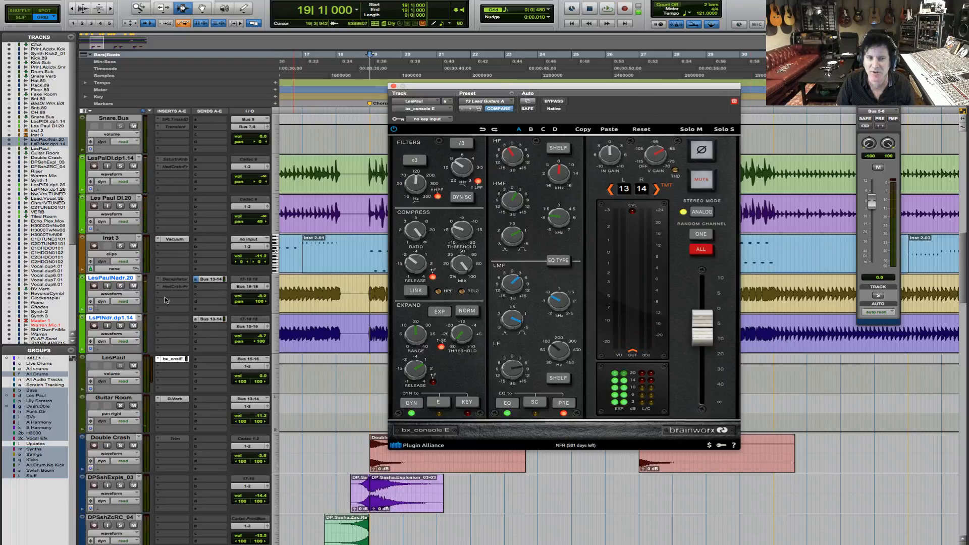
Solo the Les Paul guitars again and replace the LesPaul aux's bx_console E with the stereo bx_console SSL 4000 E.
click(122, 286)
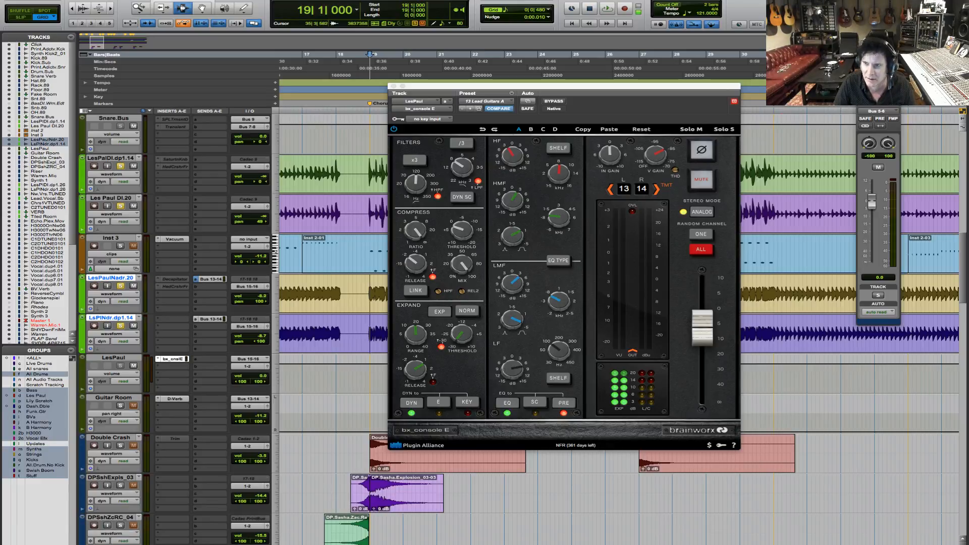
click(158, 360)
mouse_move(212, 361)
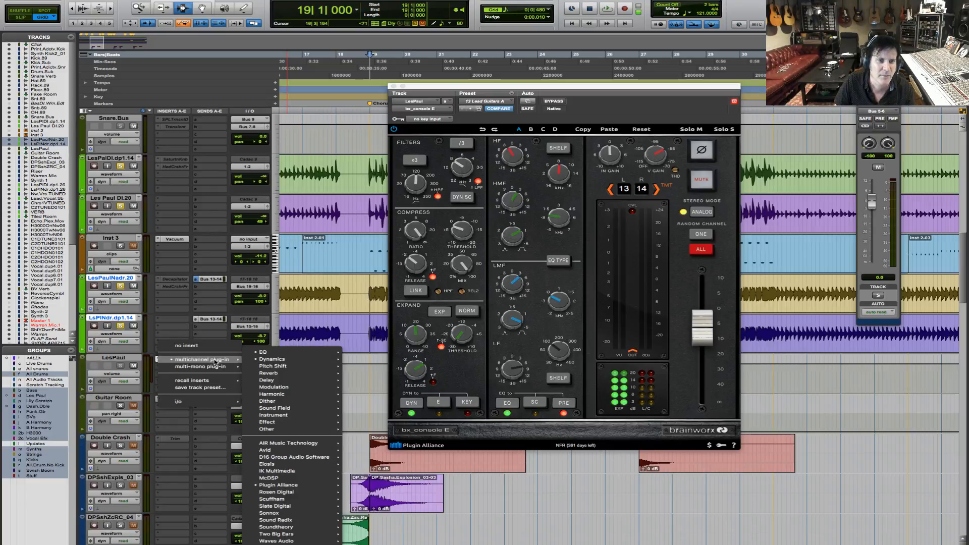
mouse_move(280, 360)
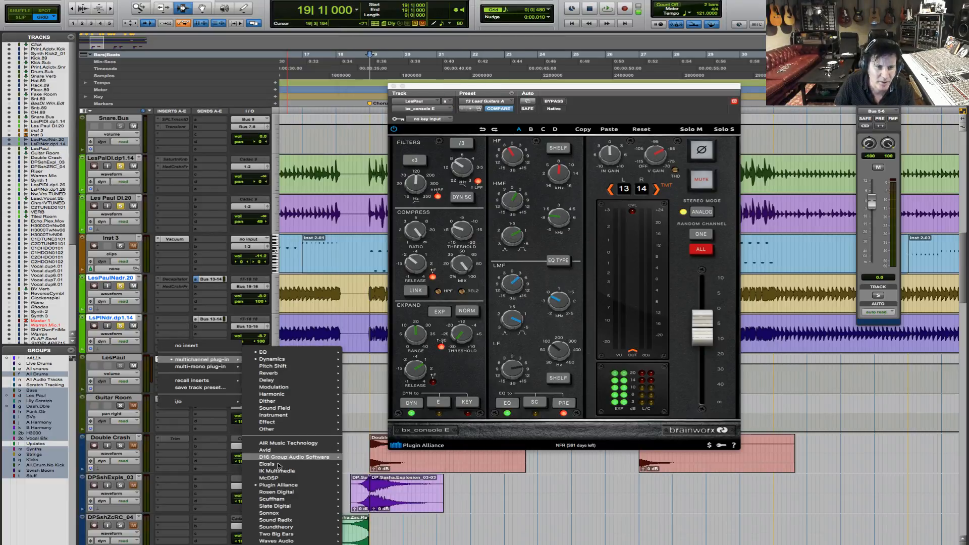
mouse_move(283, 485)
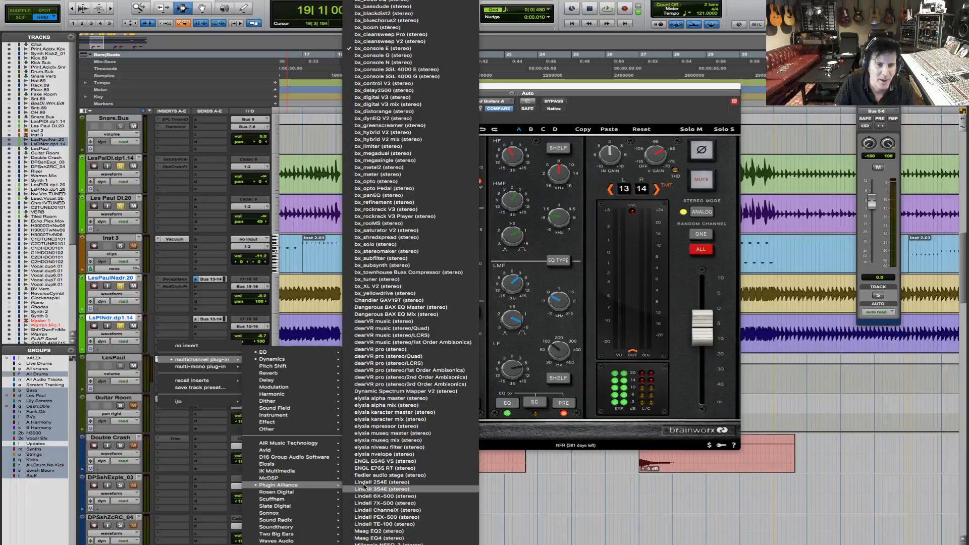
click(438, 70)
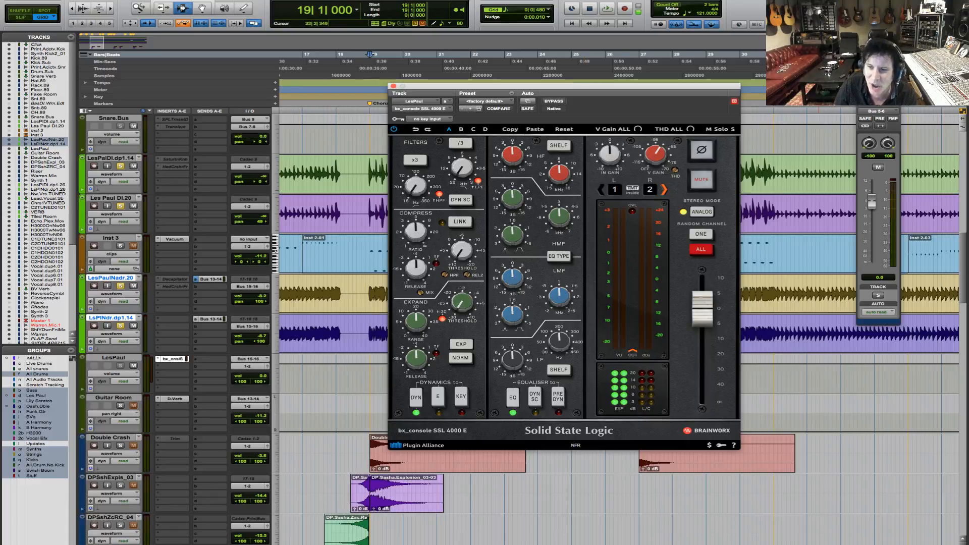
Load the 13 Lead Guitars A preset in the bx_console SSL 4000 E.
click(497, 100)
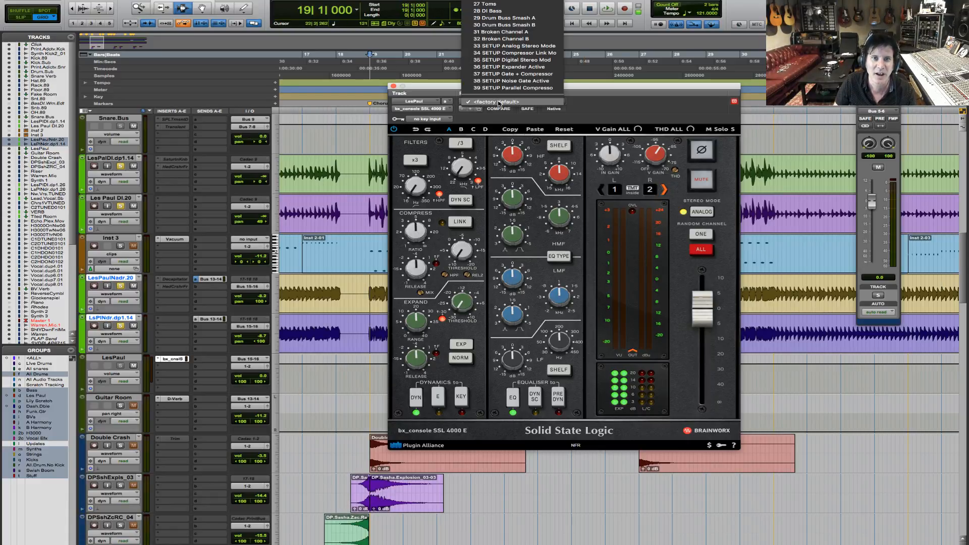
scroll(513, 116, up, 5)
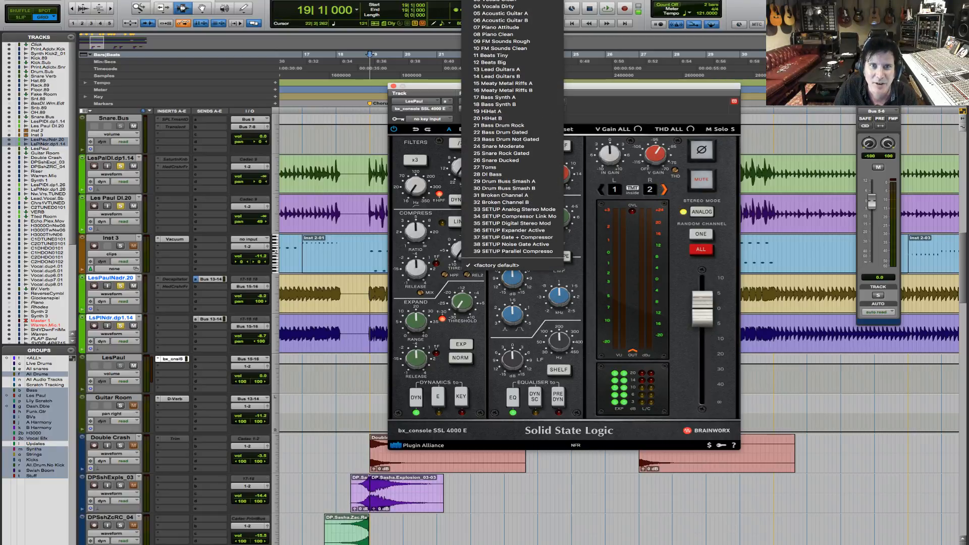
click(497, 69)
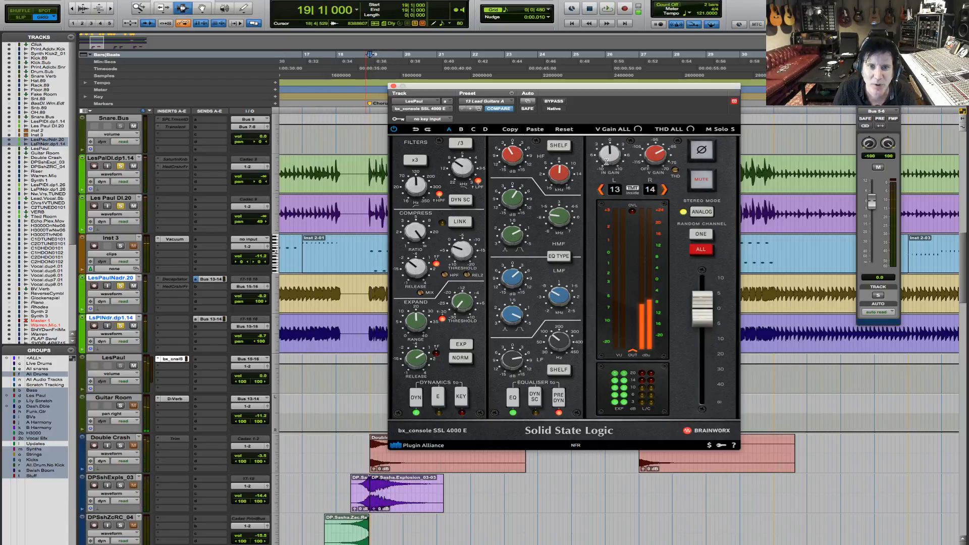
Lower the bx_console SSL 4000 E output fader while playing from bar 19, and check its level against the bypassed guitars.
key(space)
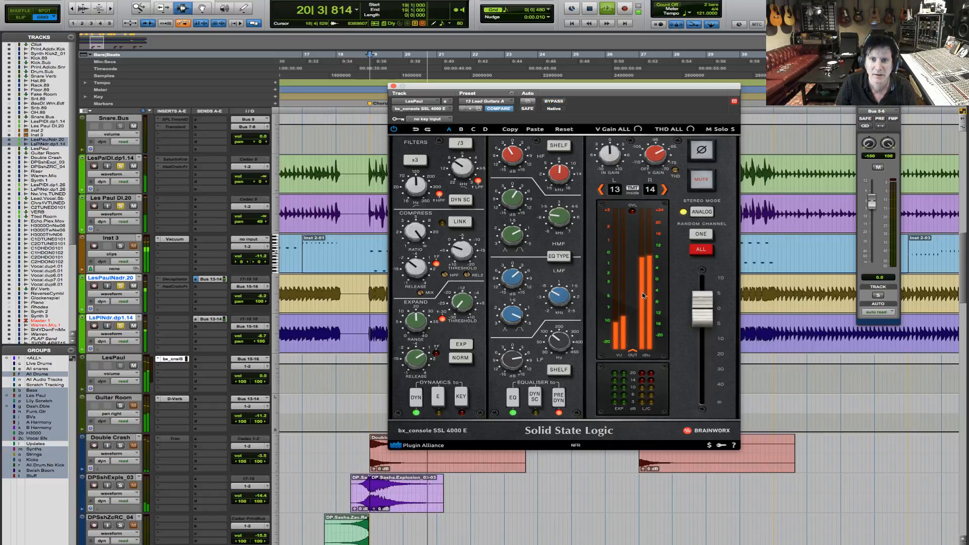
drag(706, 320, 705, 330)
key(space)
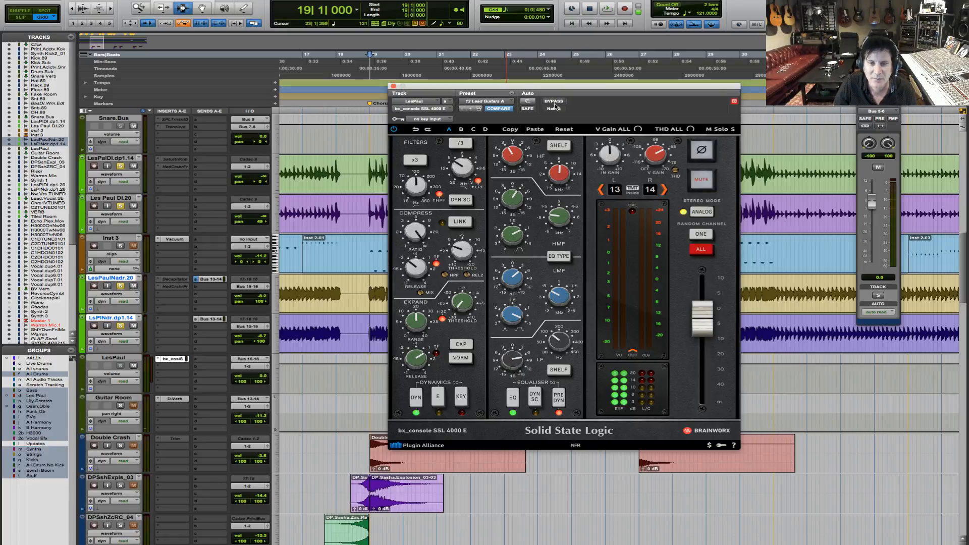
key(space)
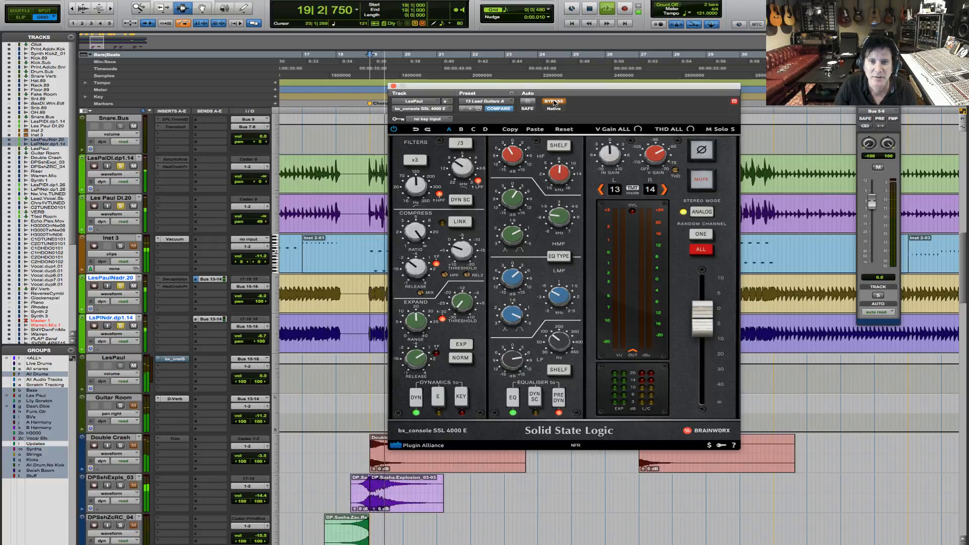
key(space)
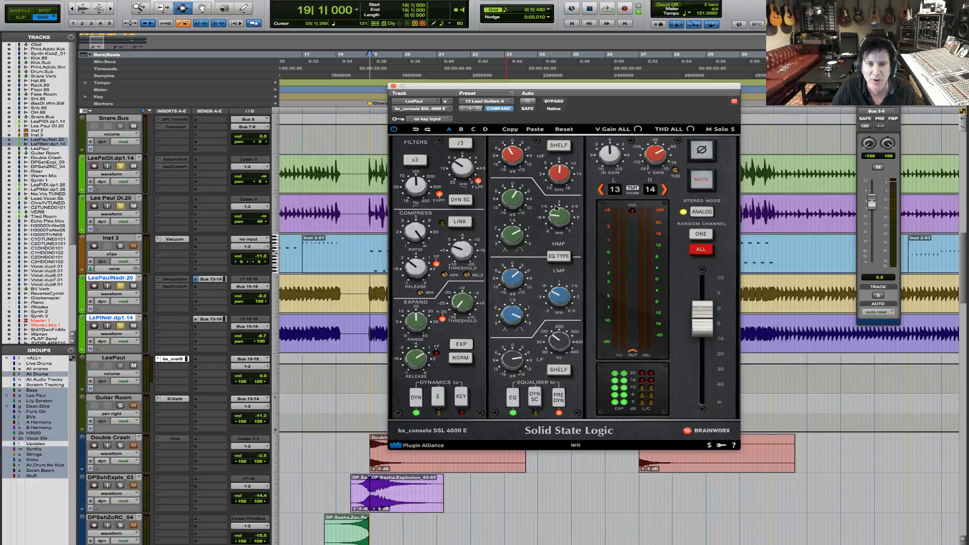
Recheck the bx_console SSL 4000 E level by switching its bypass while playing the guitars from bar 19.
click(557, 101)
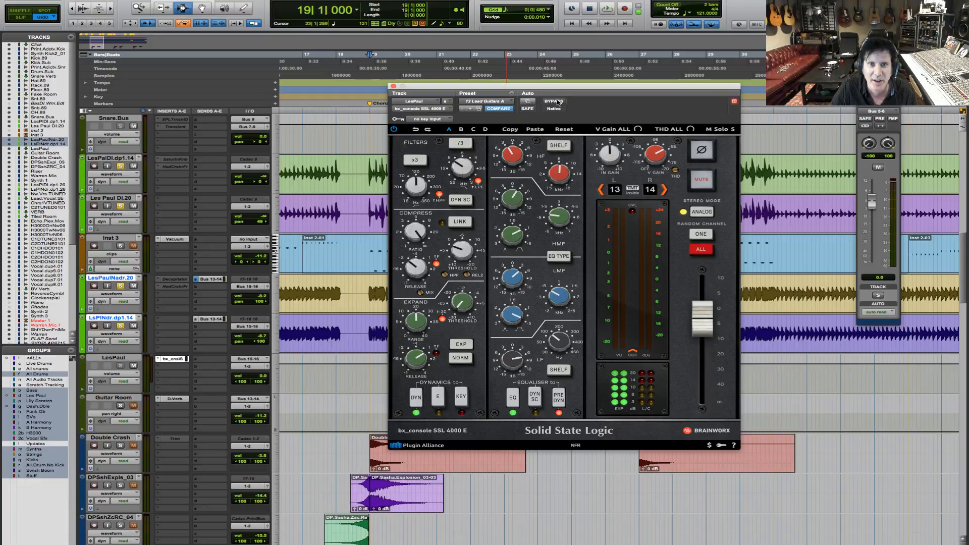
key(space)
click(557, 101)
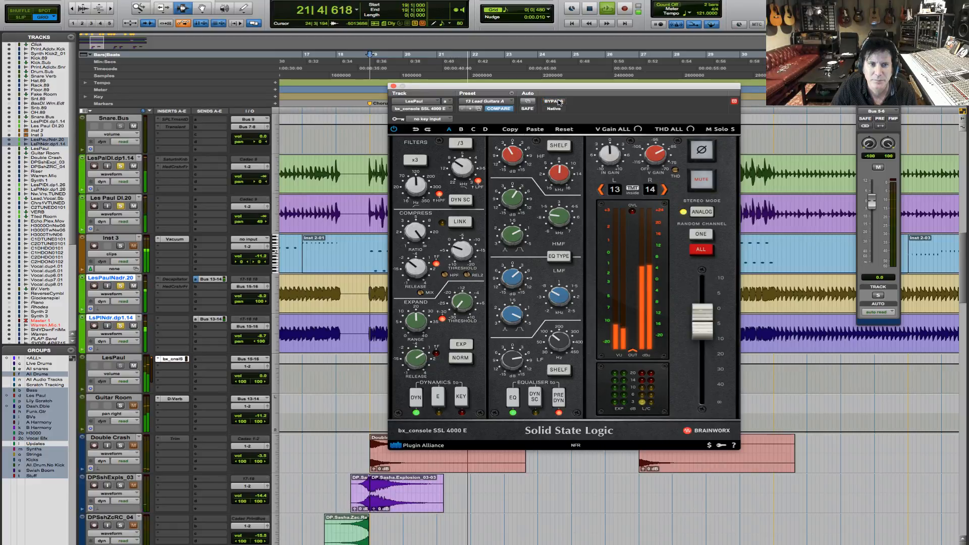
key(space)
Play the mix from bar 19 to audition the Les Paul guitars through the active bx_console SSL 4000 E.
key(space)
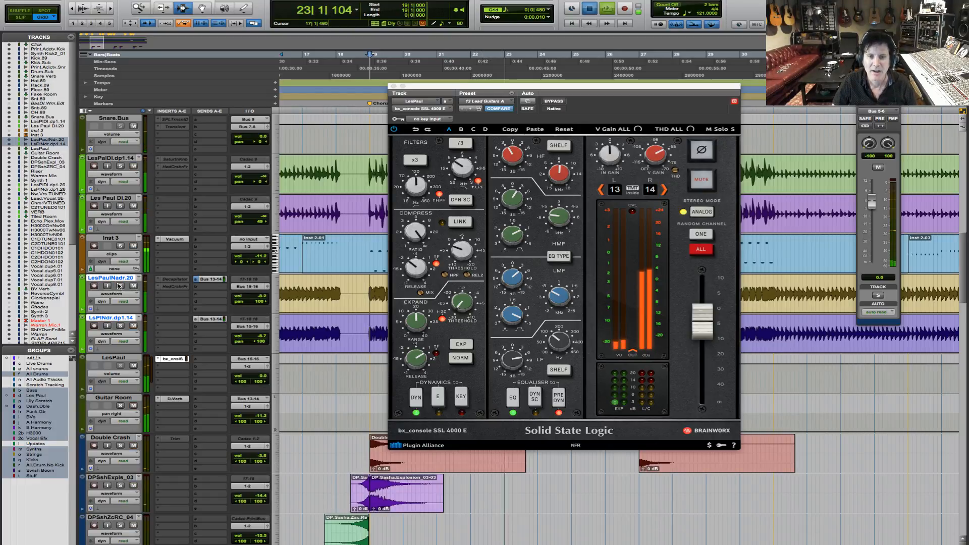
key(space)
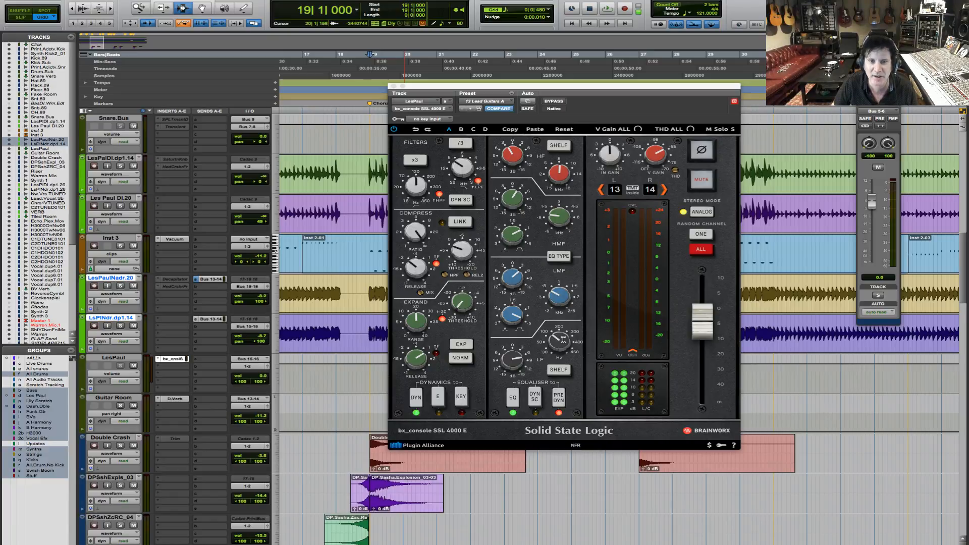
key(space)
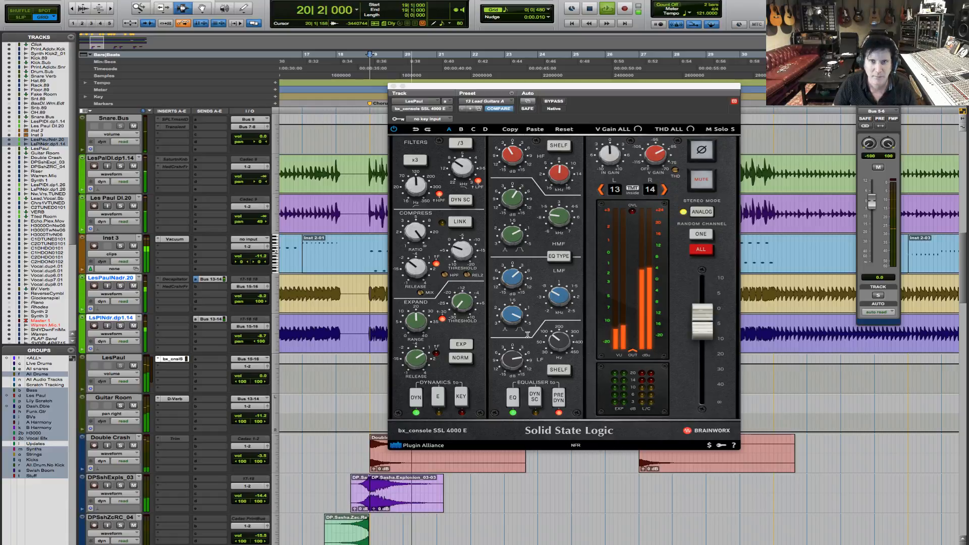
key(space)
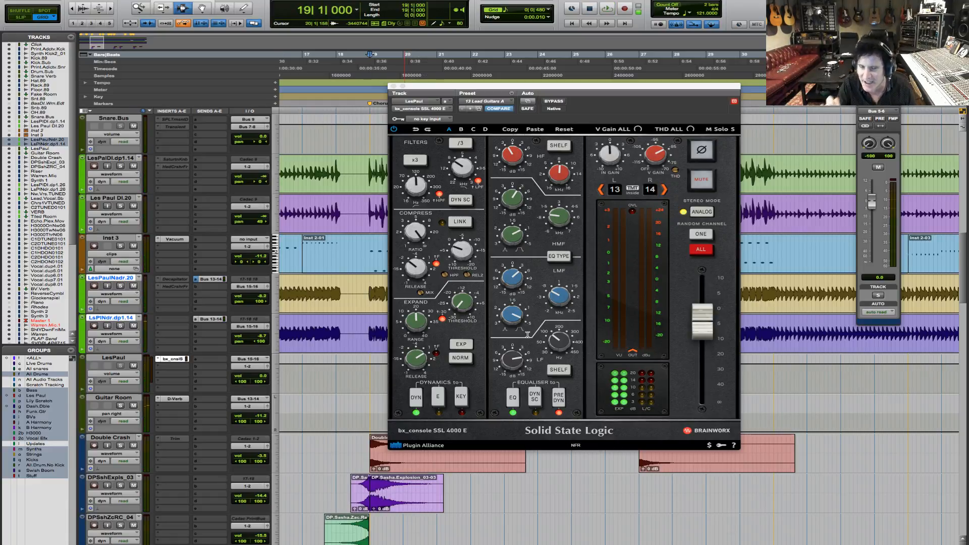
Play the song twice from bar 19 to hear the Les Paul guitars through the SSL 4000 E plug-in.
key(space)
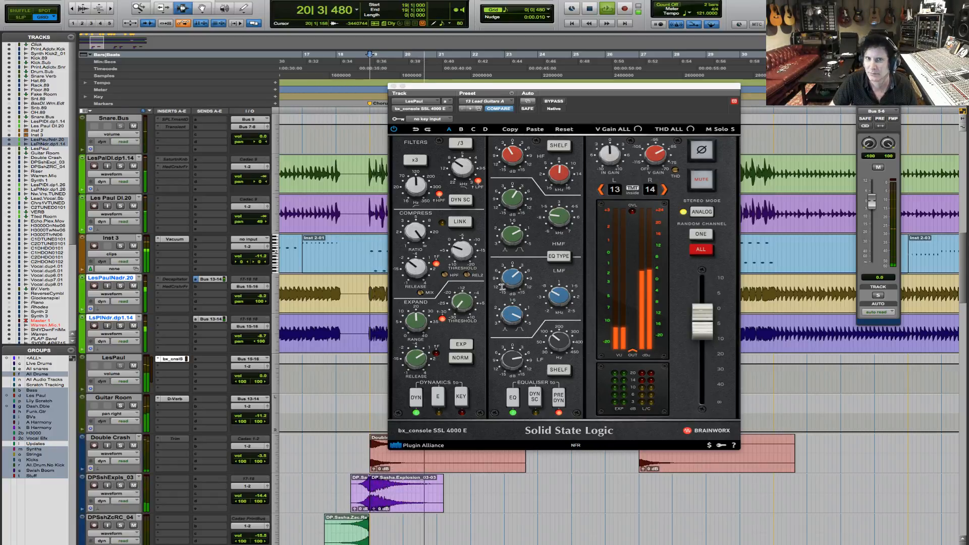
key(space)
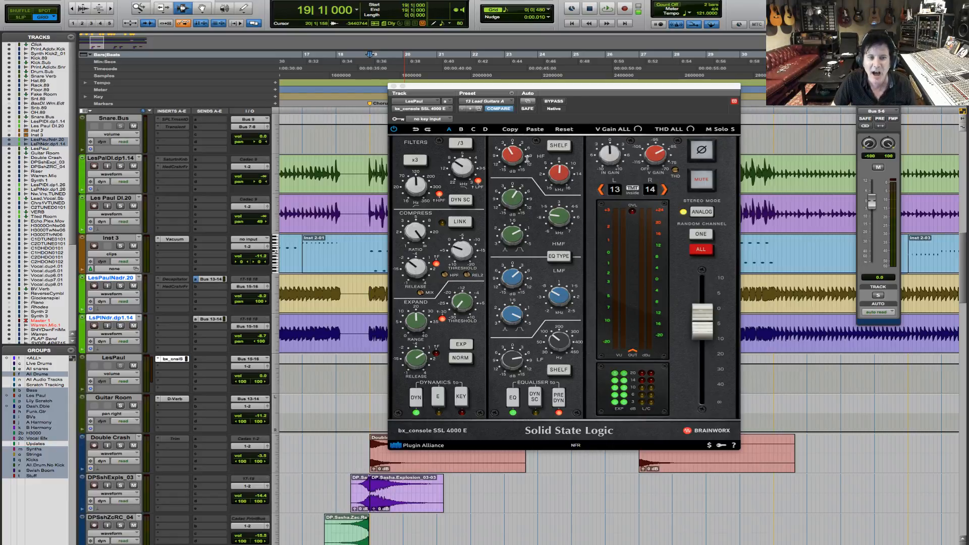
key(space)
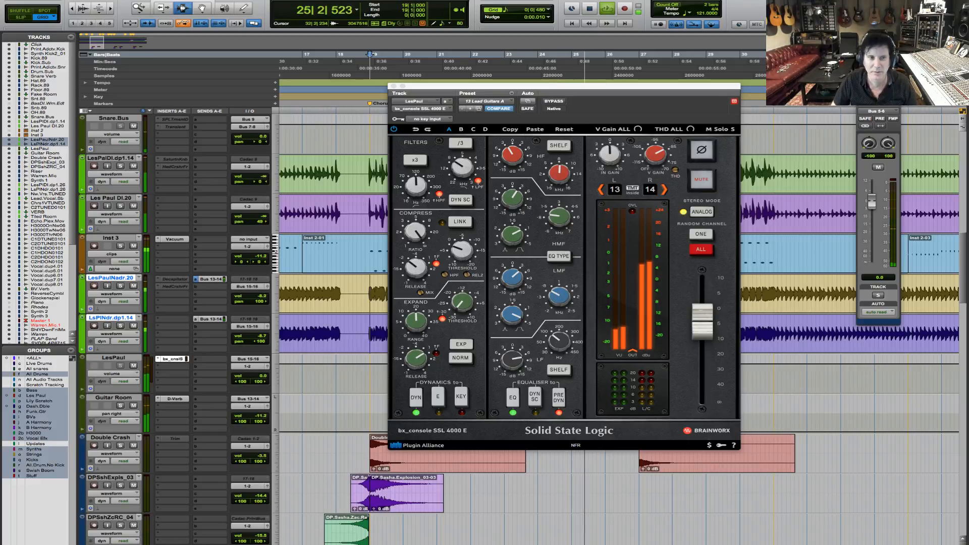
key(space)
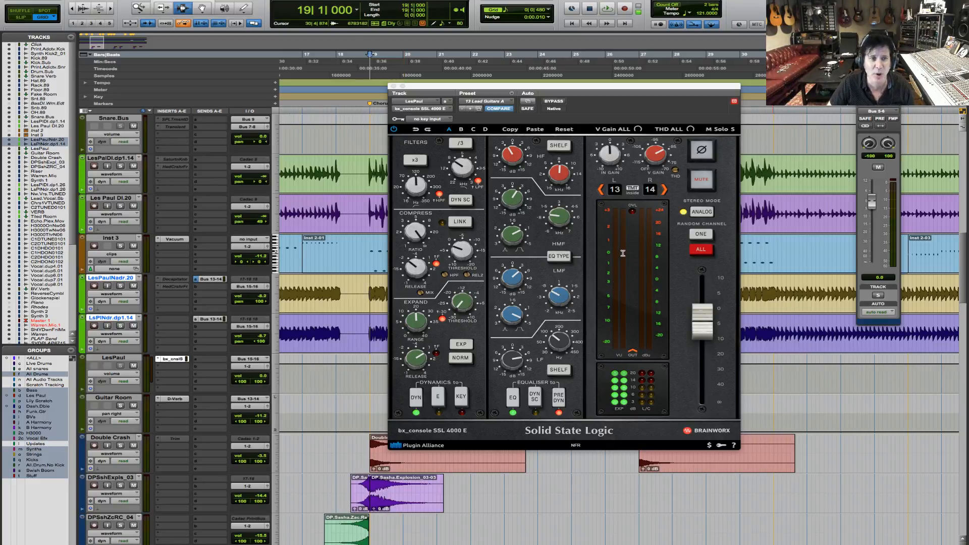
Toggle solo on the LesPaulNadr.20 and LsPlNdr.dp1.14 guitar tracks and play again from bar 19.
click(120, 286)
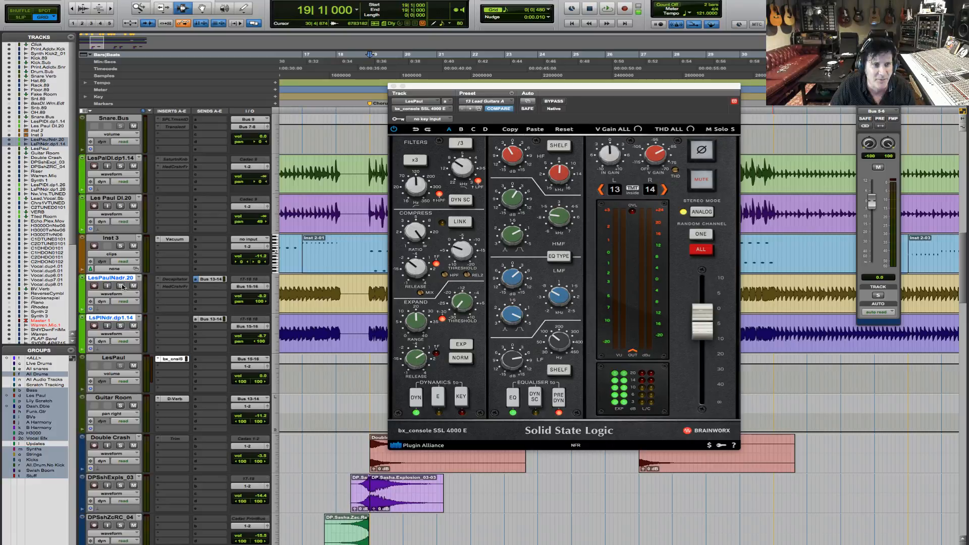
click(120, 326)
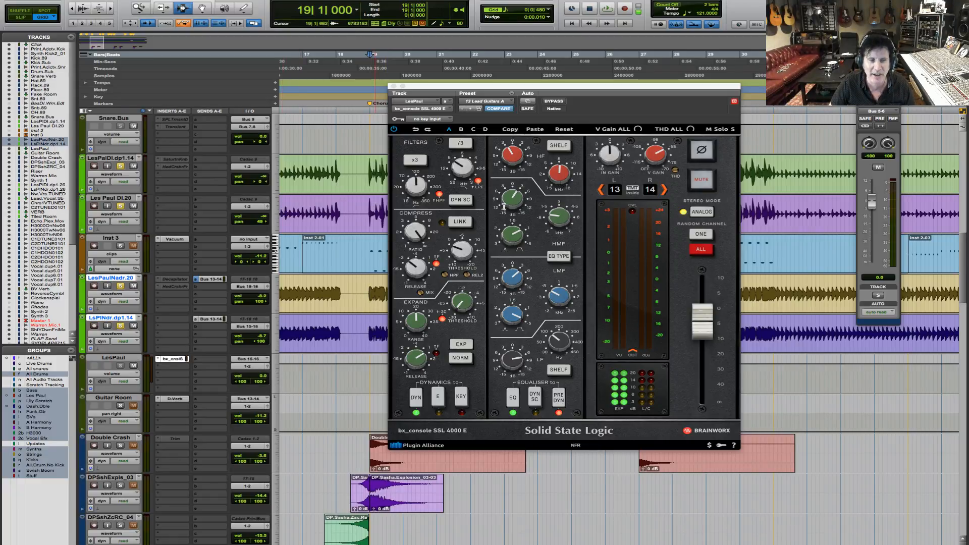
key(space)
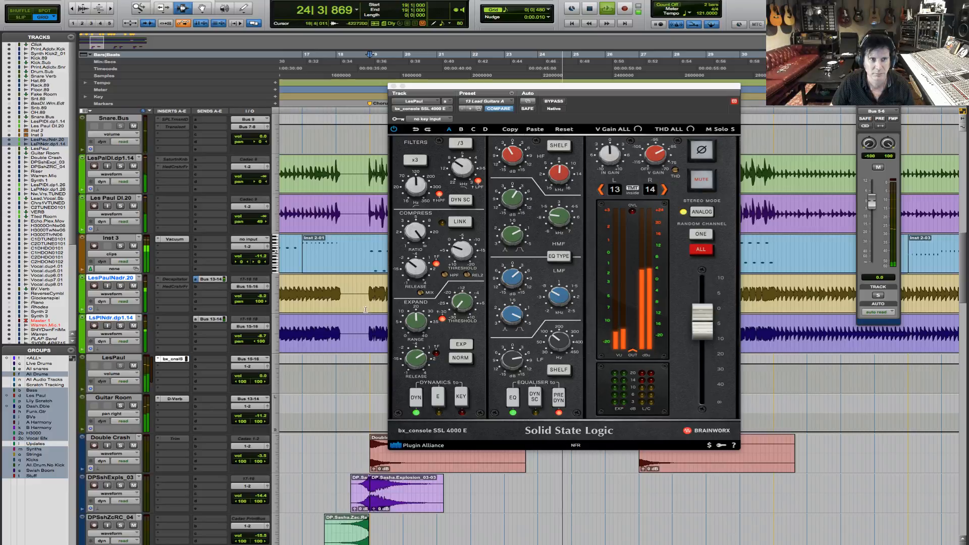
key(space)
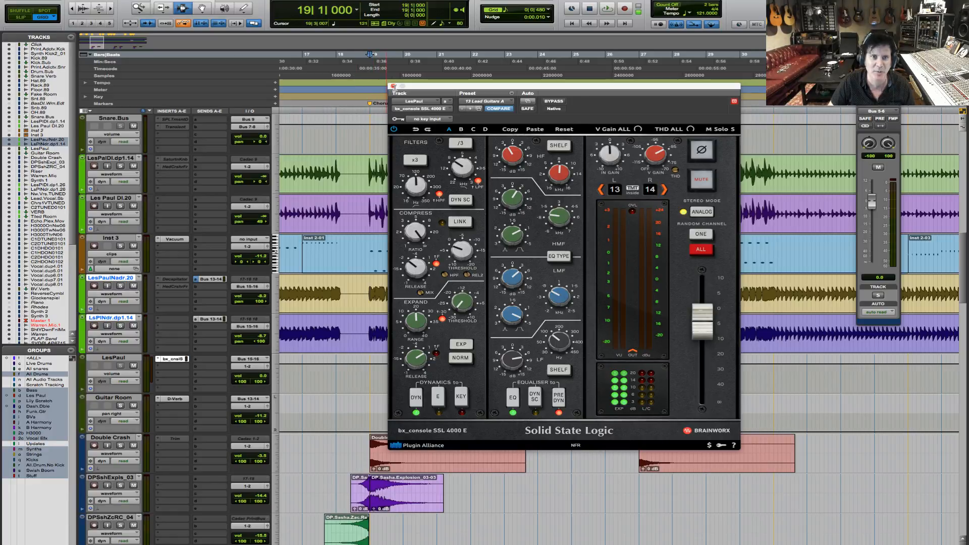
Close the guitar plug-in window and select the Chorus 1 vocals on Chrs.1VcTUNED and C2TUNED01_01 from about bar 18 to bar 33.
click(393, 86)
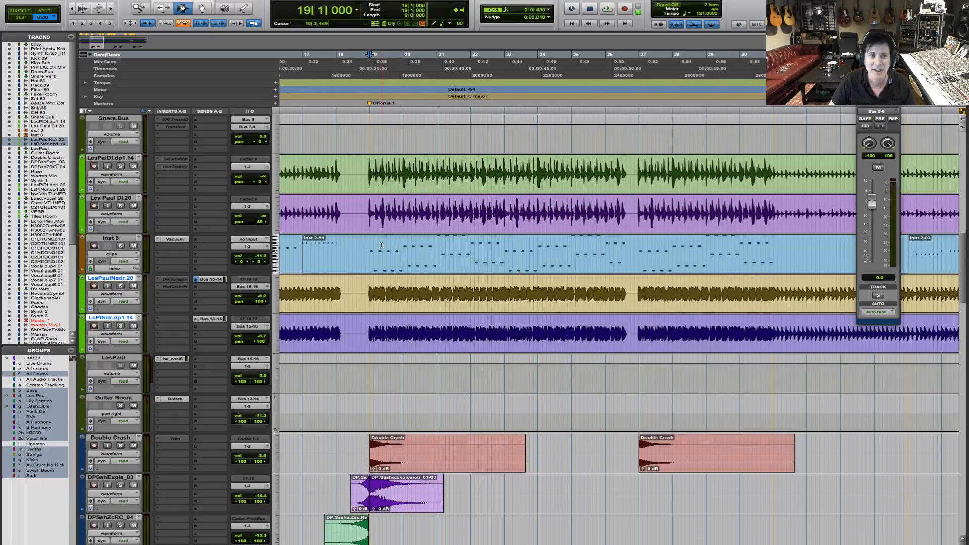
scroll(436, 337, down, 5)
scroll(437, 337, down, 6)
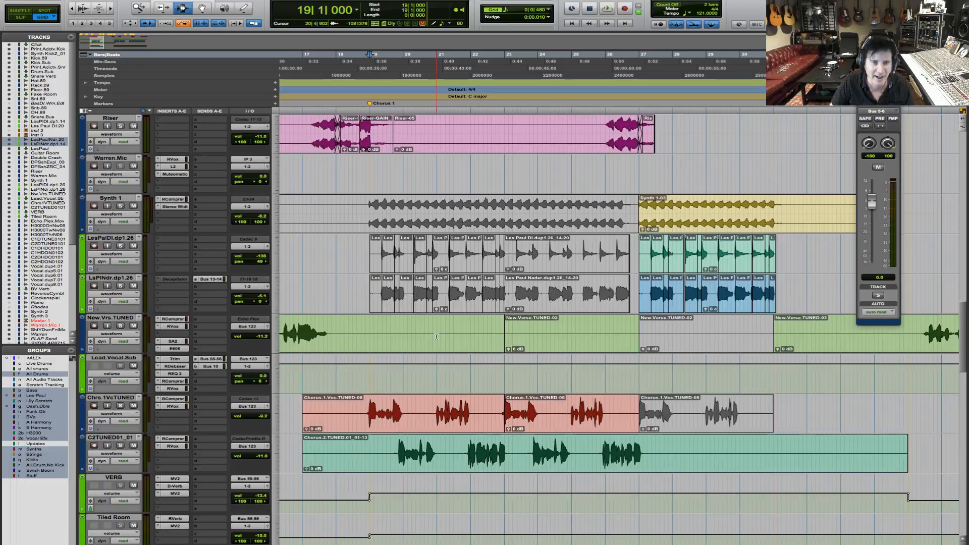
click(362, 329)
drag(362, 329, 866, 376)
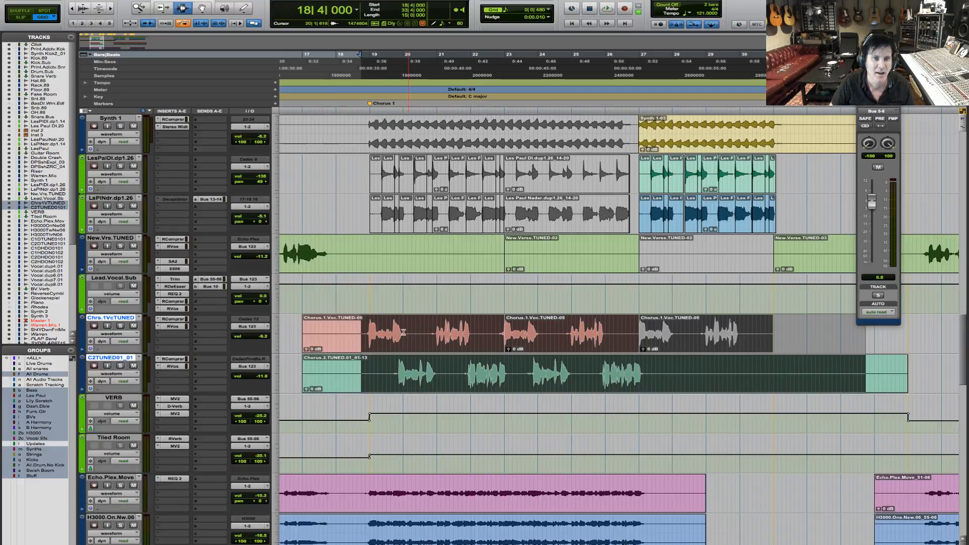
key(r)
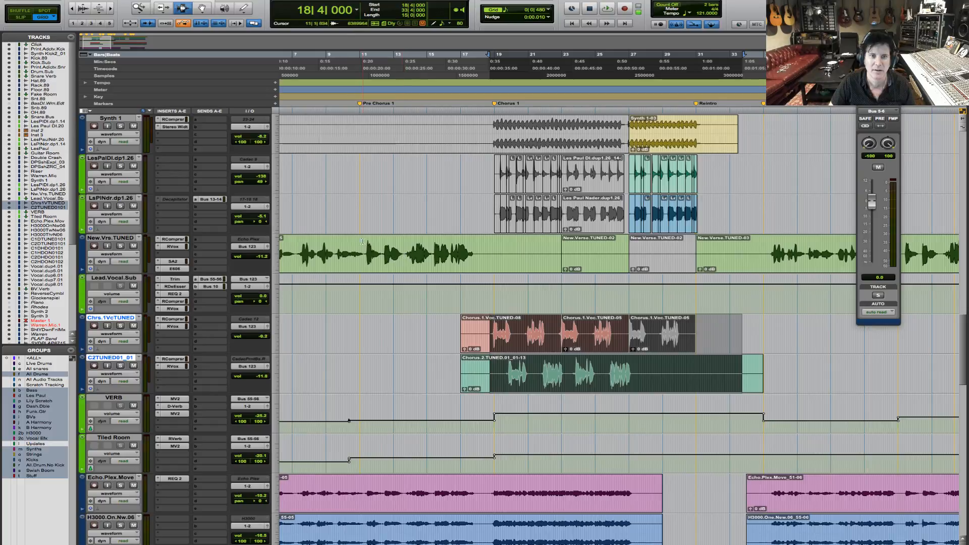
Select the Pre Chorus 1 vocal phrase on New.Vrs.TUNED starting at bar 11, solo that track and play the selection.
drag(363, 252, 477, 258)
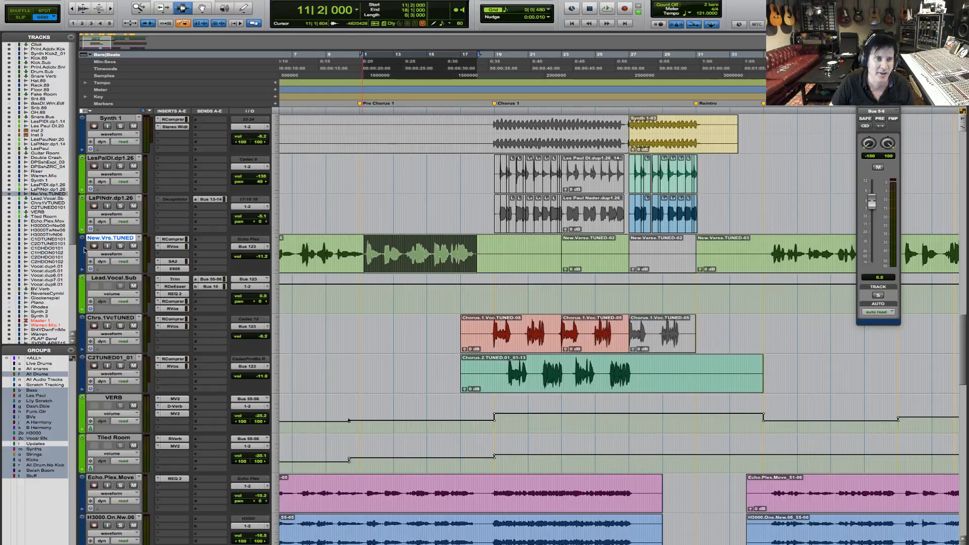
click(121, 247)
key(space)
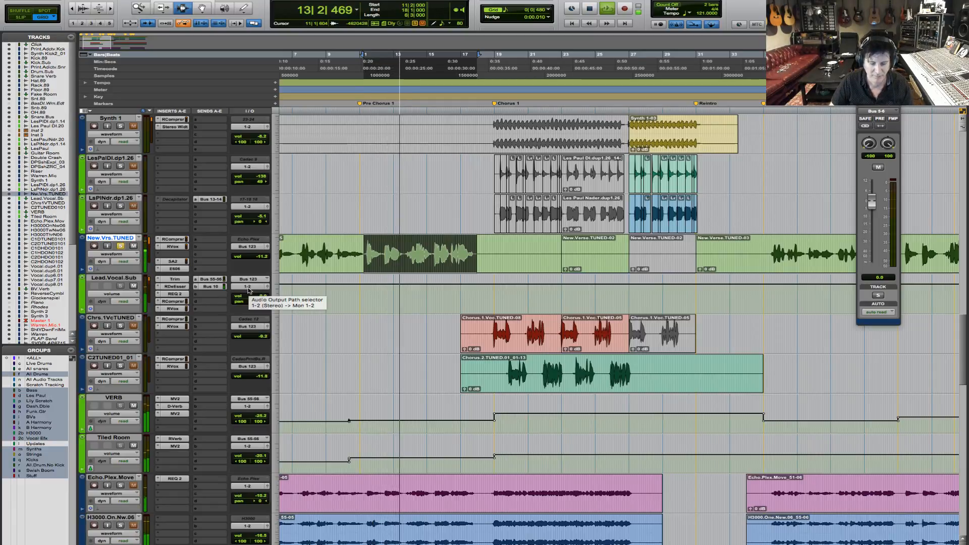
key(super+equal)
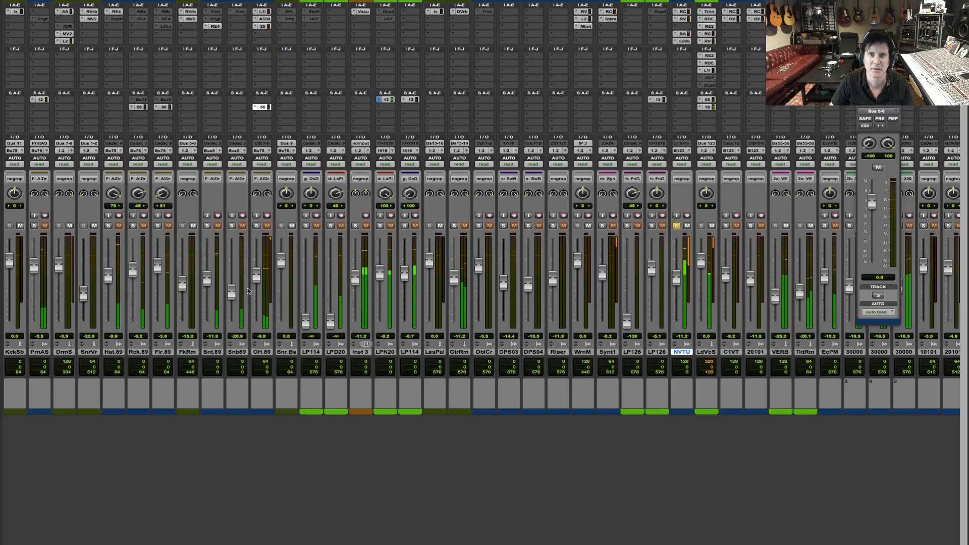
key(super+equal)
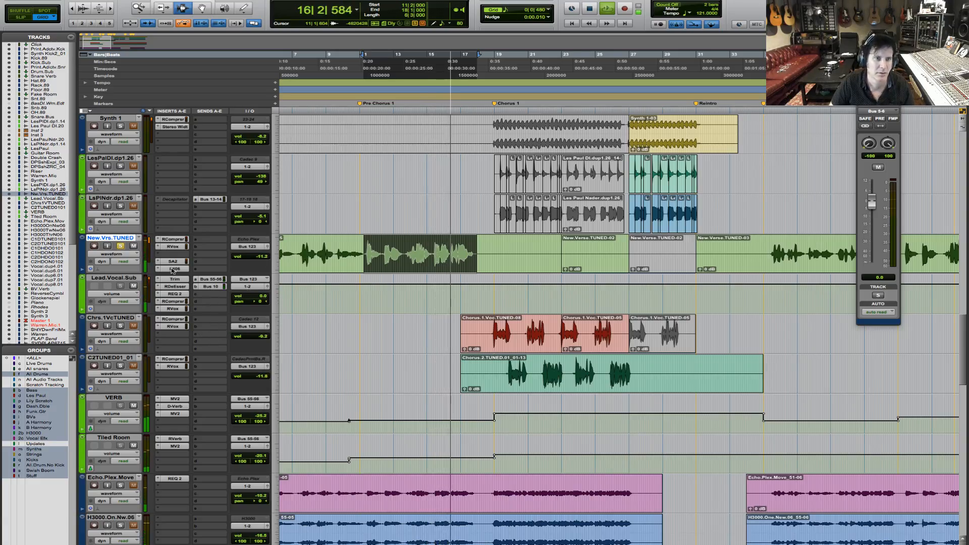
Replace the inactive insert on the Lead.Vocal.Sub channel with Plugin Alliance's mono bx_console SSL 4000 E.
click(128, 279)
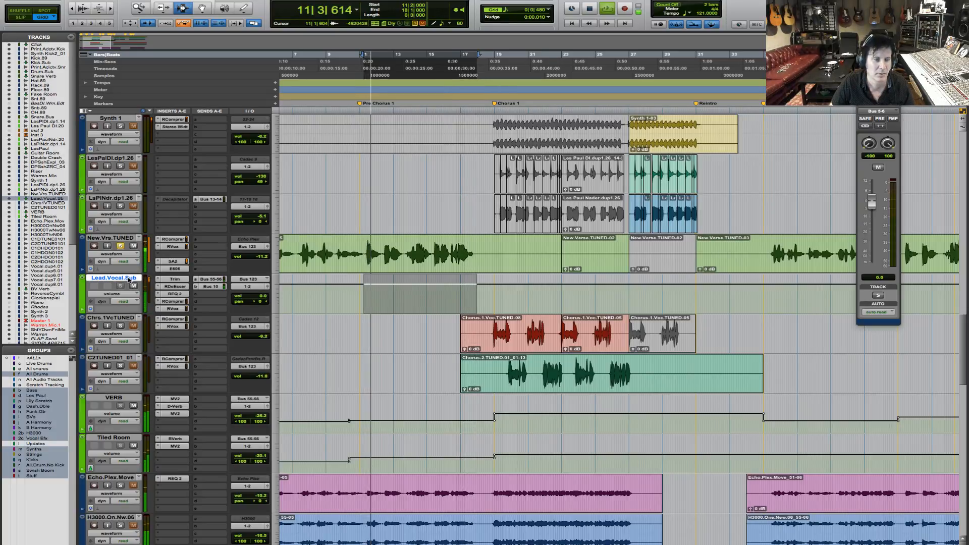
key(super+equal)
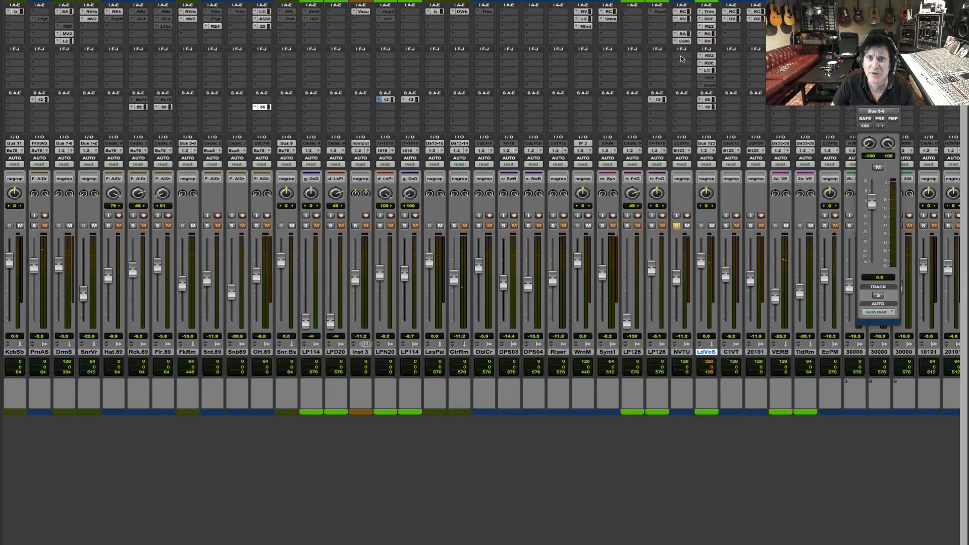
click(701, 80)
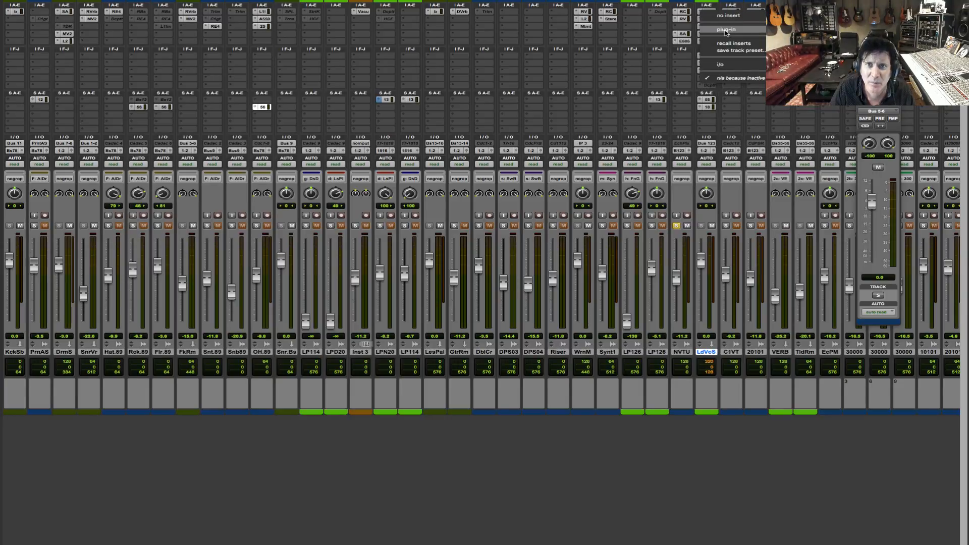
mouse_move(720, 31)
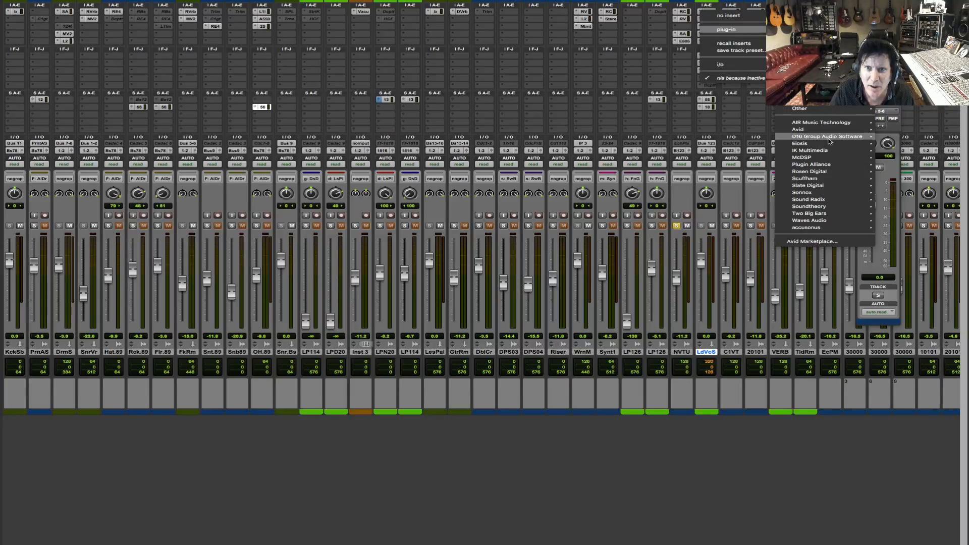
mouse_move(828, 165)
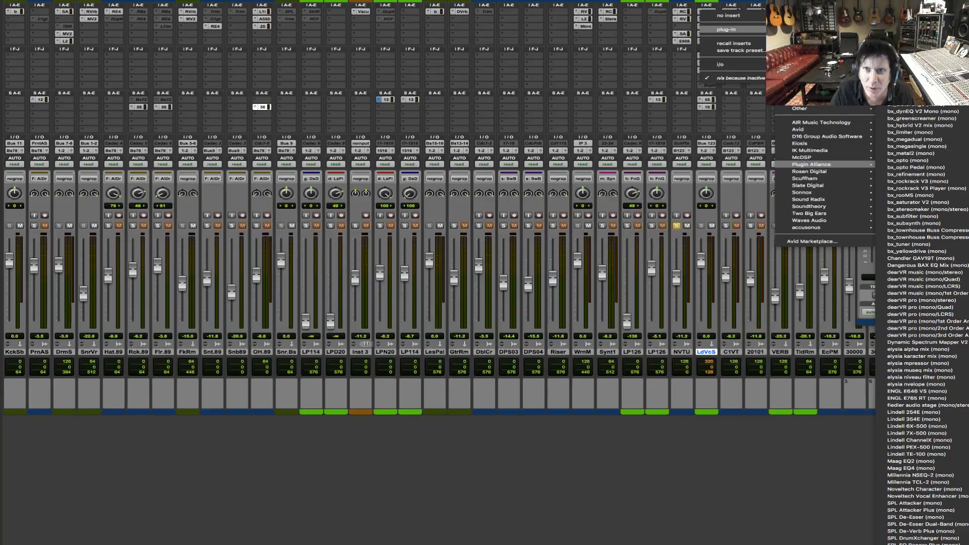
click(917, 70)
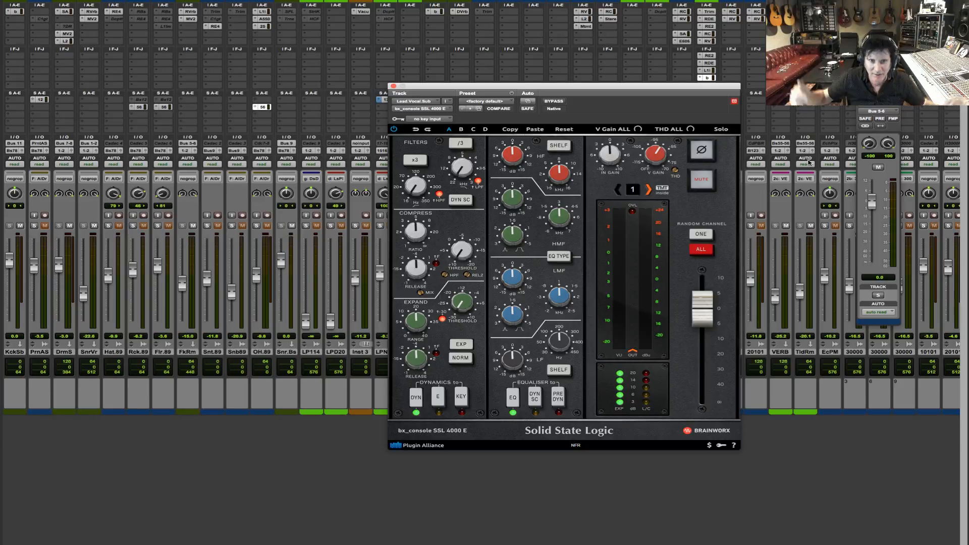
Load the Female Vocals preset in the vocal's bx_console SSL 4000 E.
click(492, 101)
scroll(512, 136, up, 5)
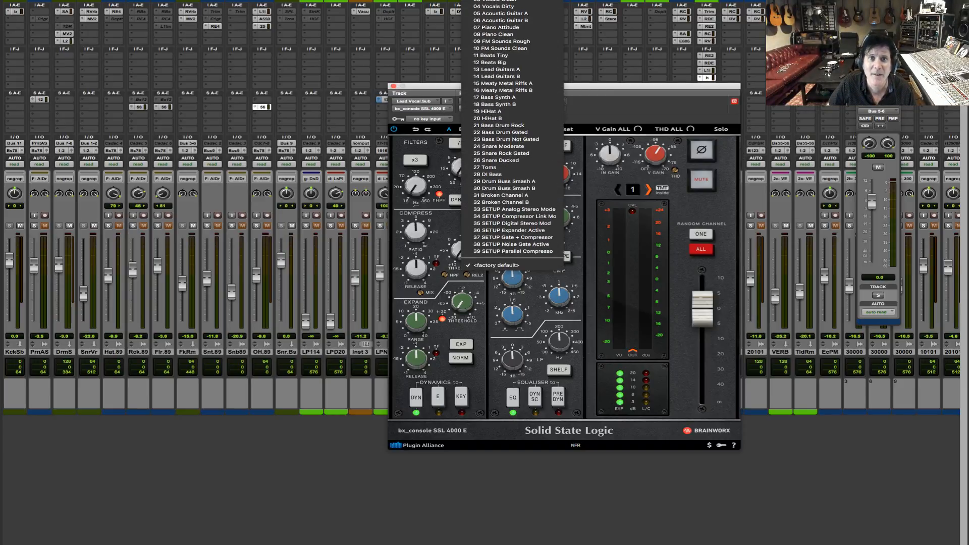
scroll(511, 70, up, 3)
click(511, 70)
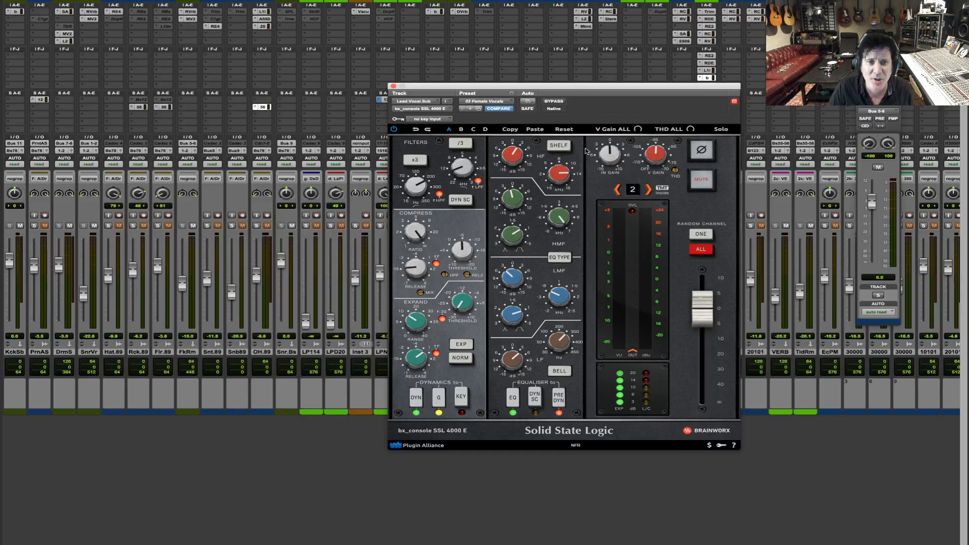
Compare the vocal with the SSL plug-in bypassed and active, and move its window clear of the Lead.Vocal.Sub channel.
click(555, 102)
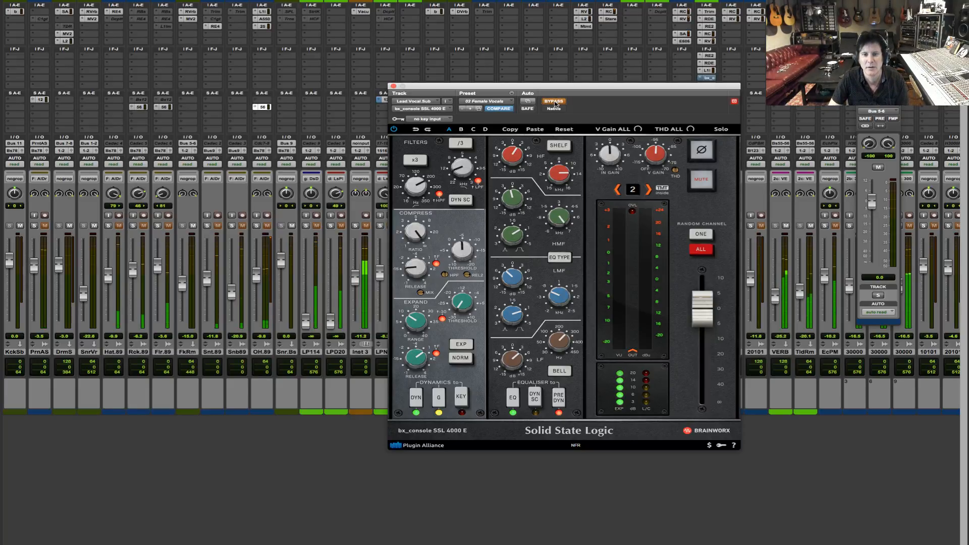
click(555, 101)
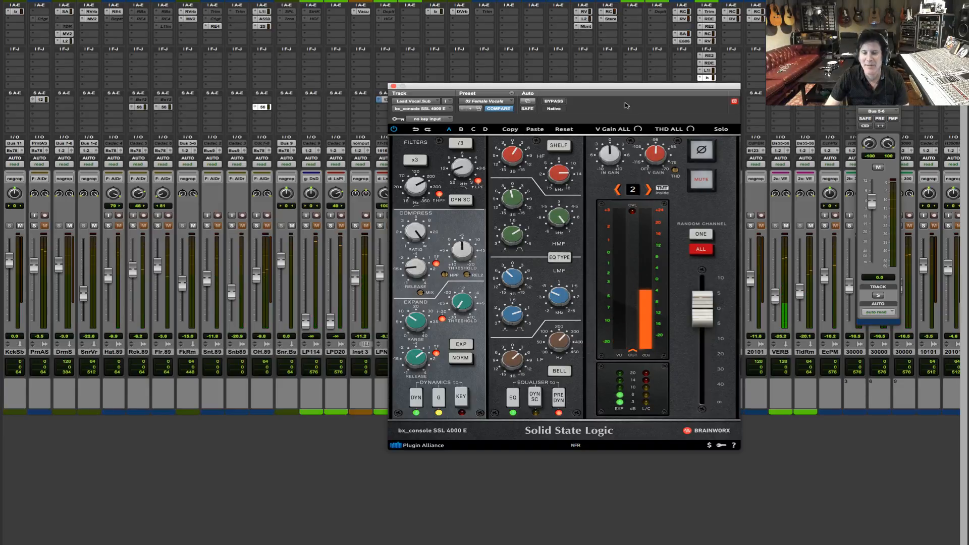
drag(641, 89, 527, 101)
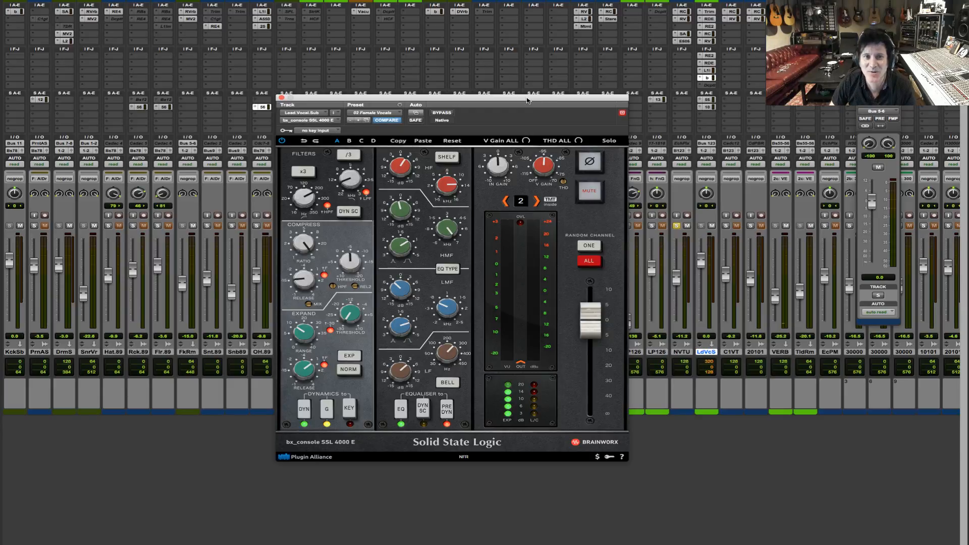
Play the soloed vocal phrase again and switch the SSL plug-in's bypass on and off twice to compare the sound.
key(space)
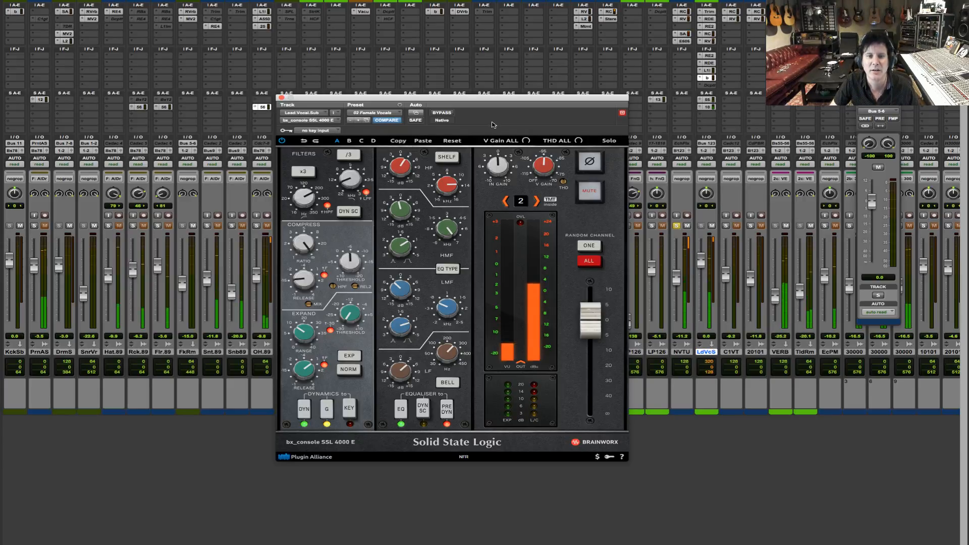
click(447, 115)
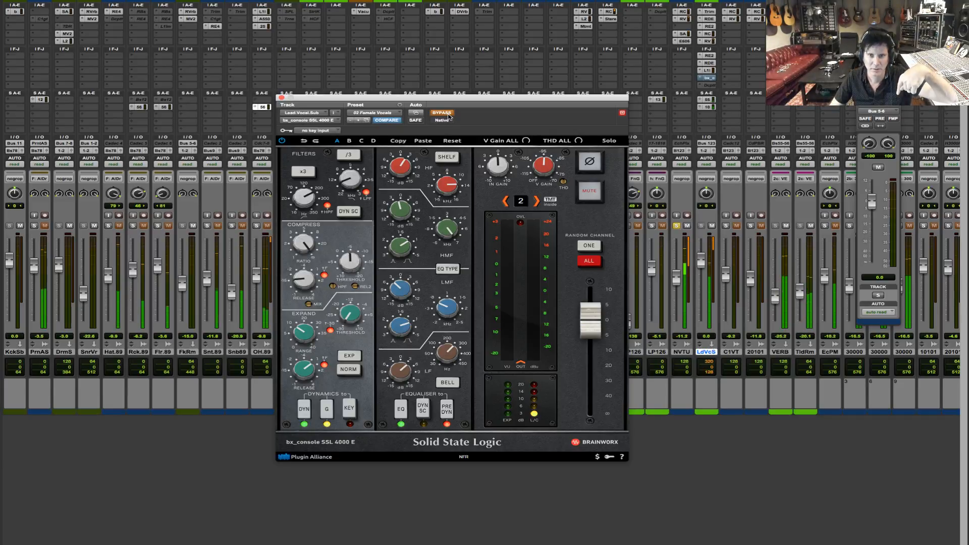
click(447, 115)
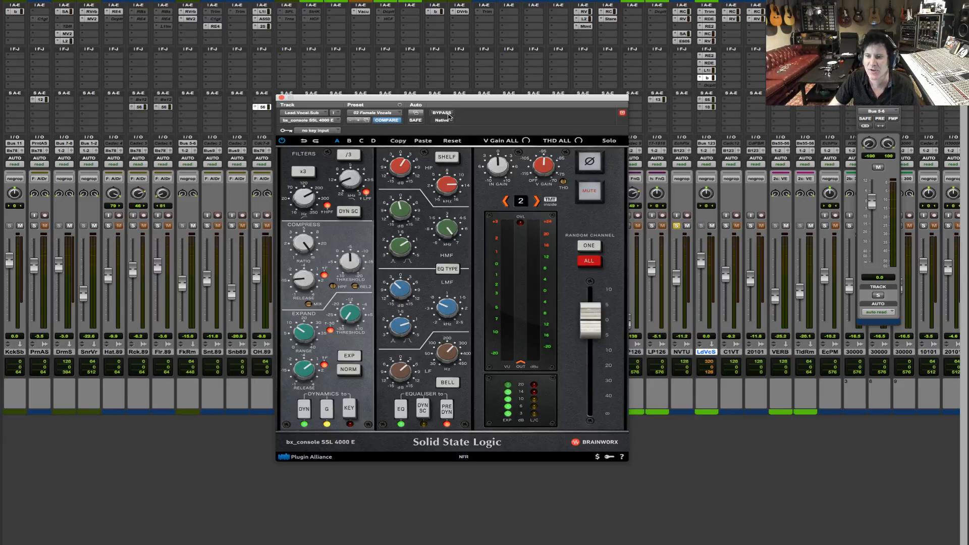
key(space)
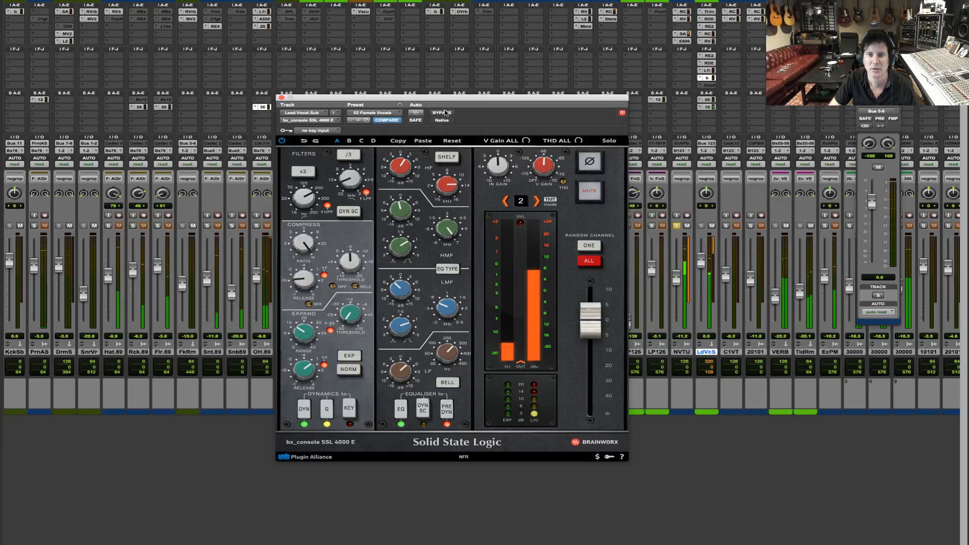
click(443, 113)
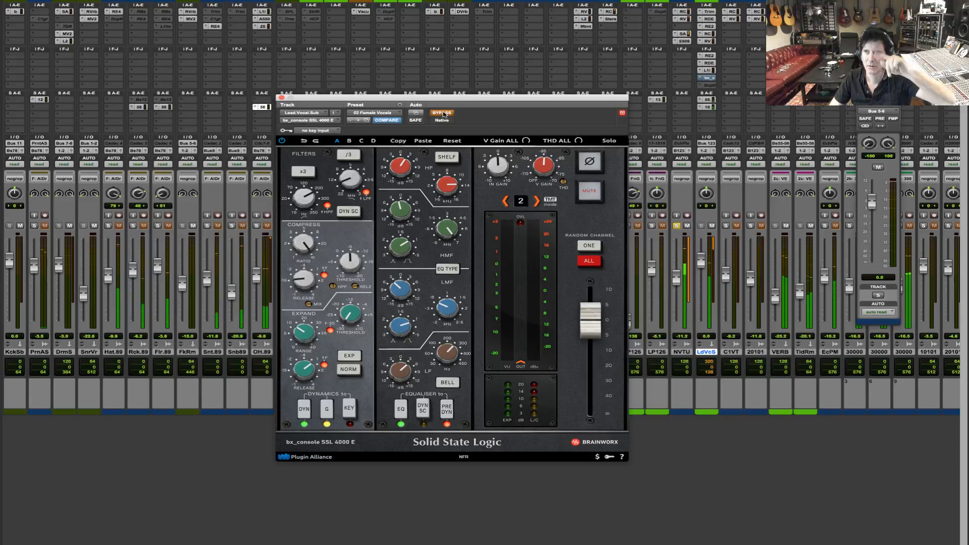
click(442, 113)
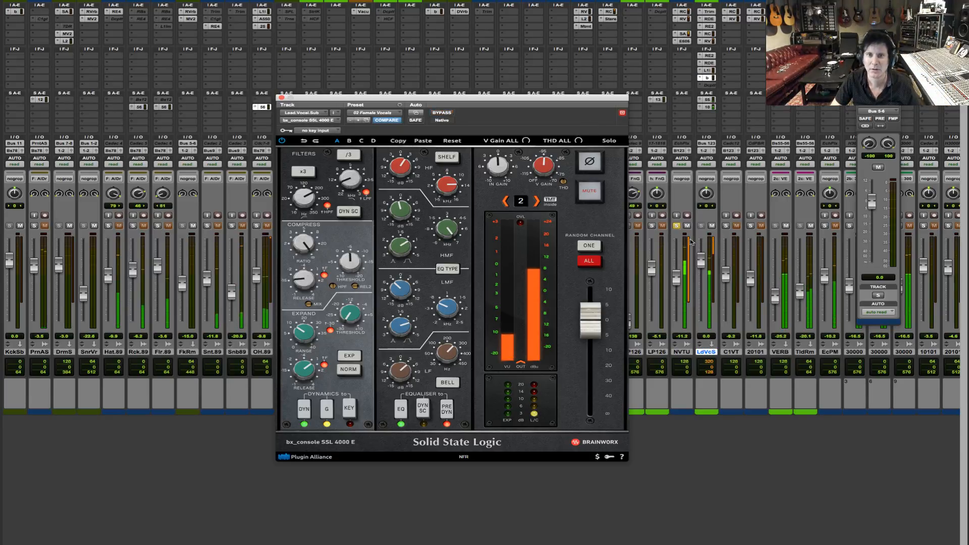
Take the New.Vrs.TUNED vocal out of solo and compare the Lead.Vocal.Sub SSL plug-in bypassed and active in the full mix.
click(677, 227)
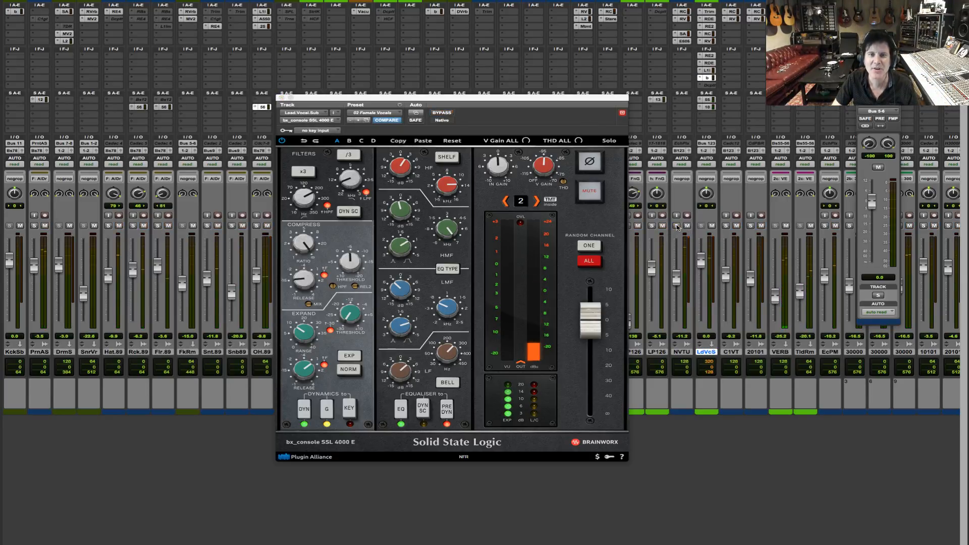
click(442, 112)
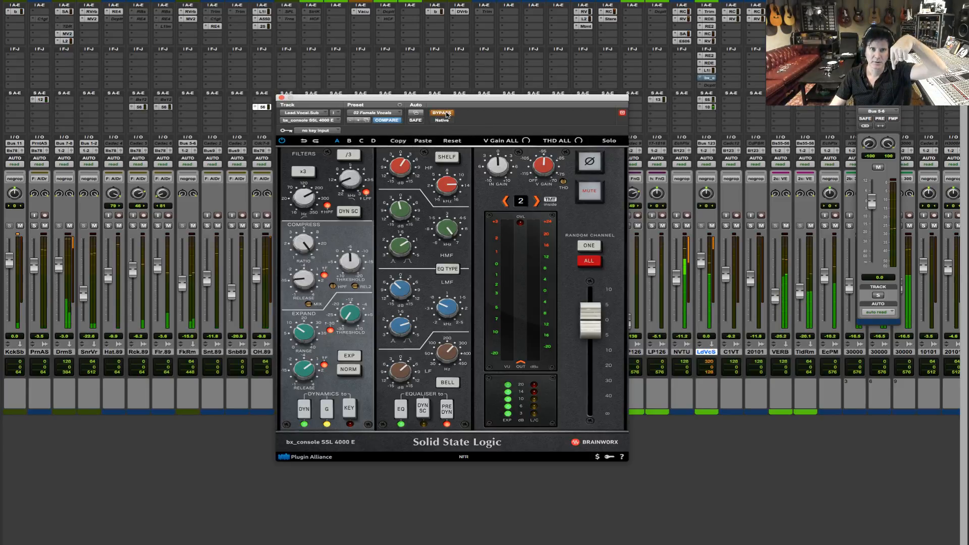
click(442, 112)
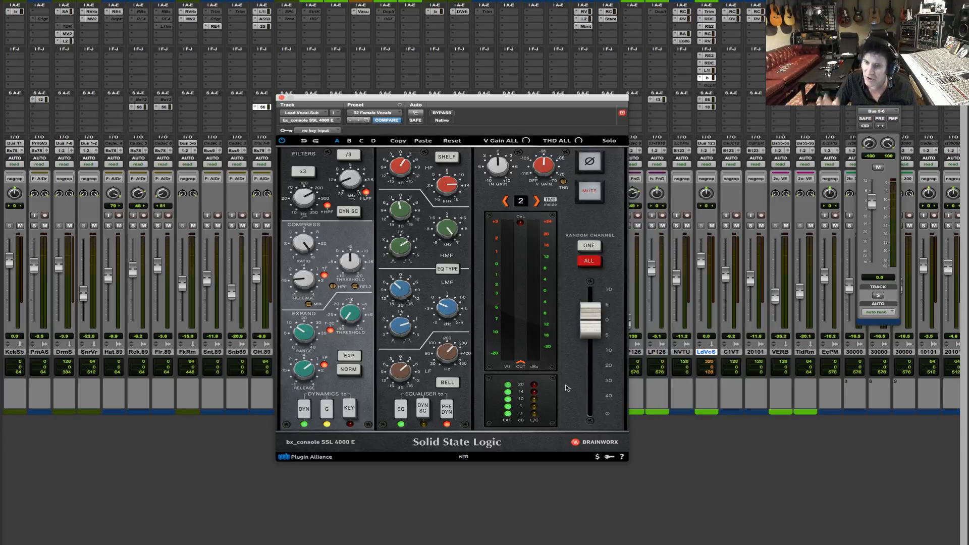
Bring up the Edit window while the mix plays and move the SSL plug-in window clear of the VERB and Tiled Room tracks.
key(space)
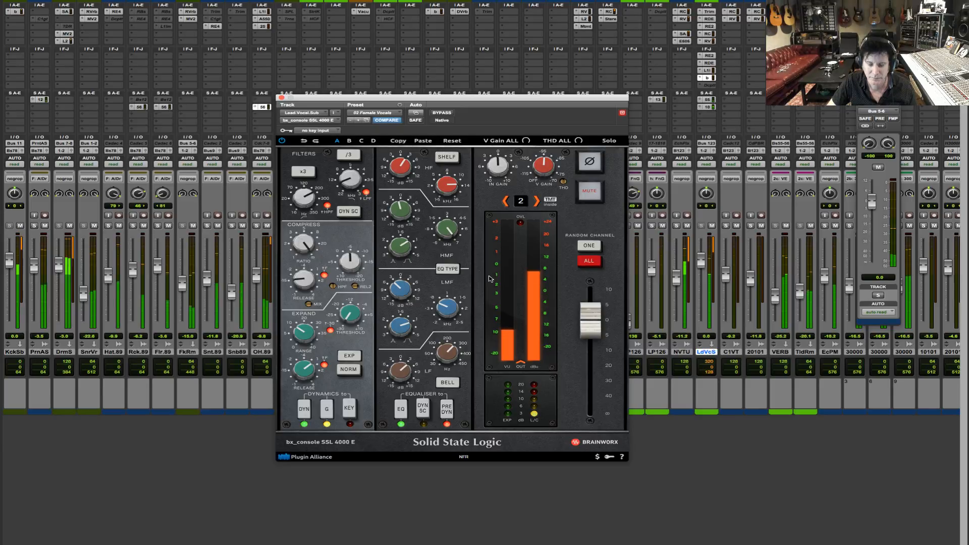
key(super+equal)
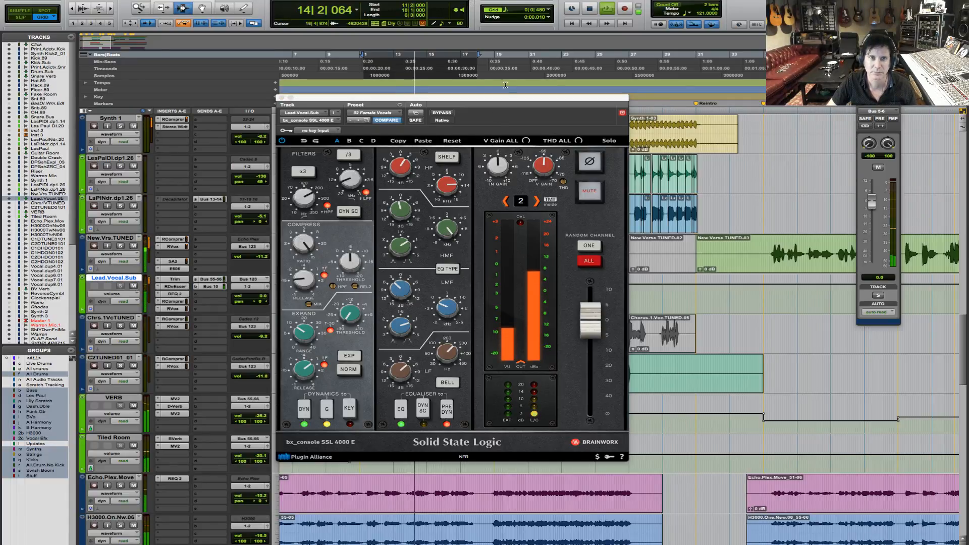
drag(508, 100, 554, 27)
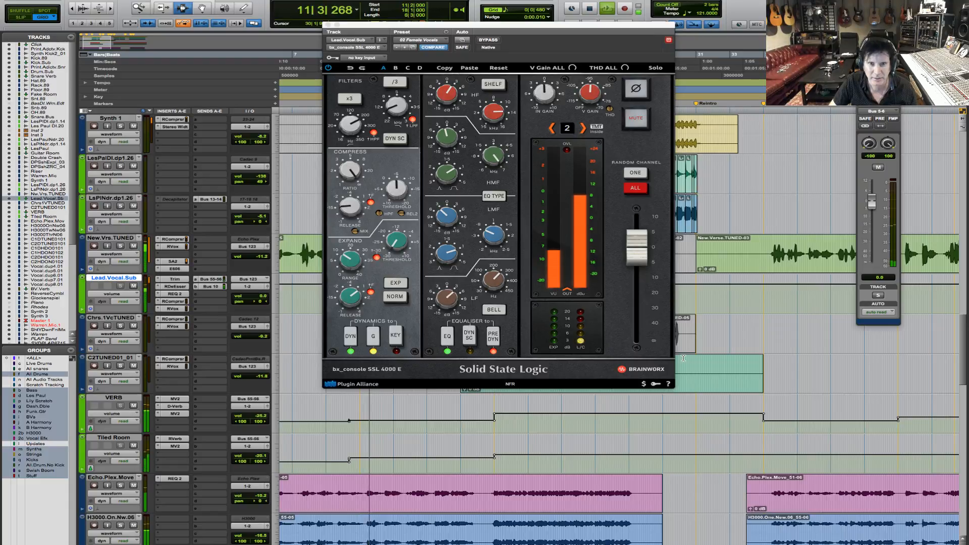
key(space)
Play the mix from 18|3|480, just before Chorus 1, and switch the SSL plug-in's bypass on and off twice to compare.
click(489, 412)
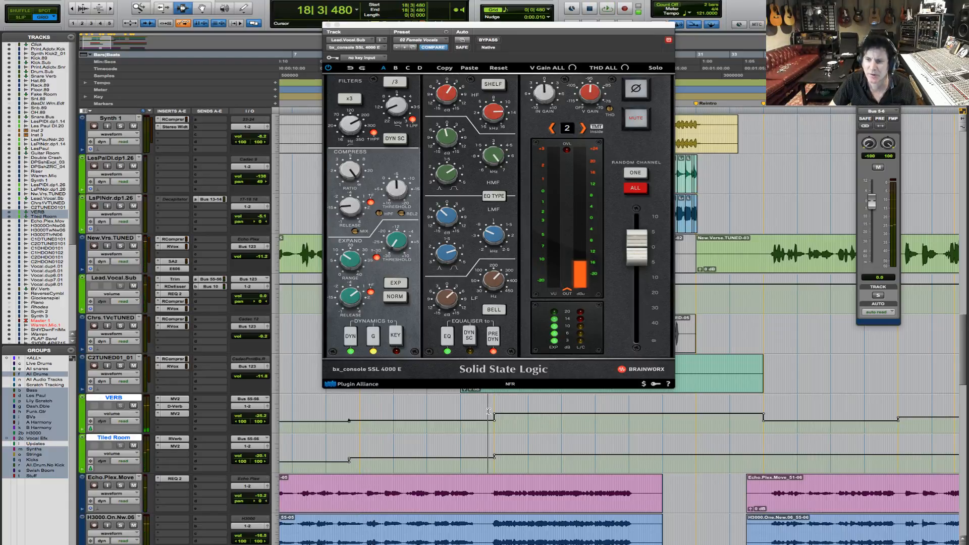
key(space)
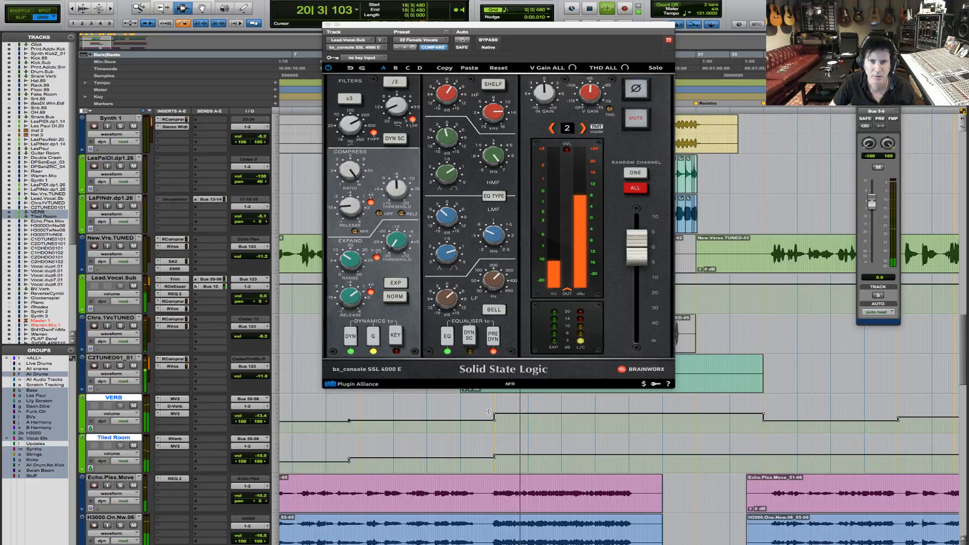
click(494, 40)
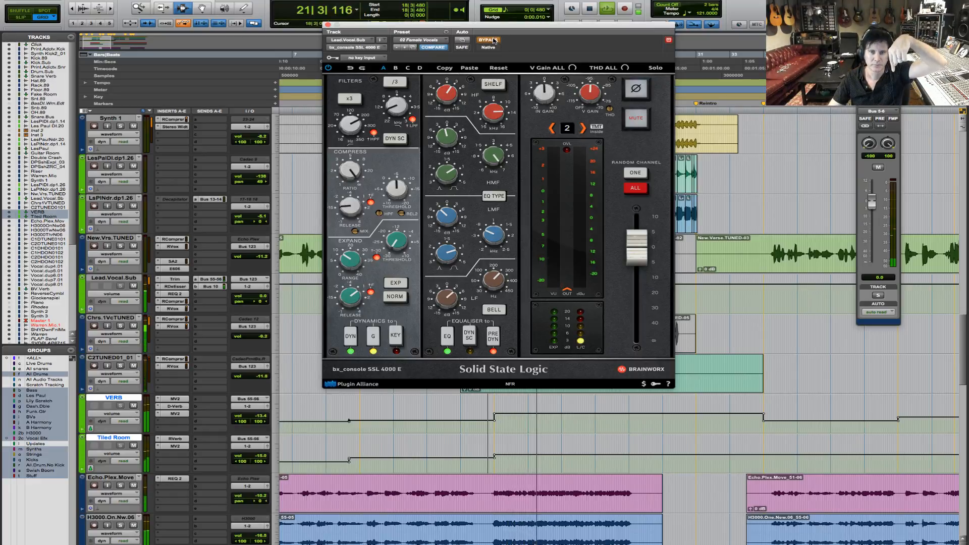
click(494, 40)
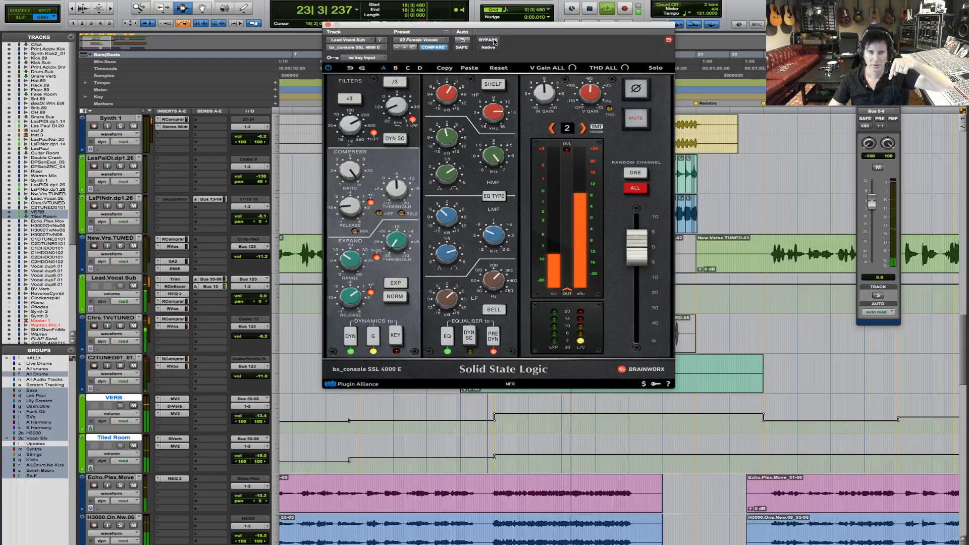
click(495, 40)
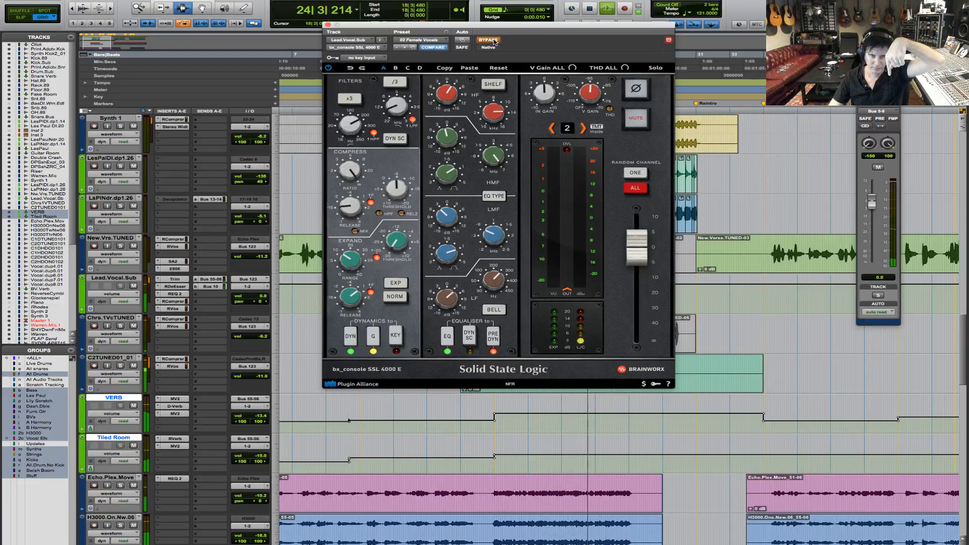
click(495, 40)
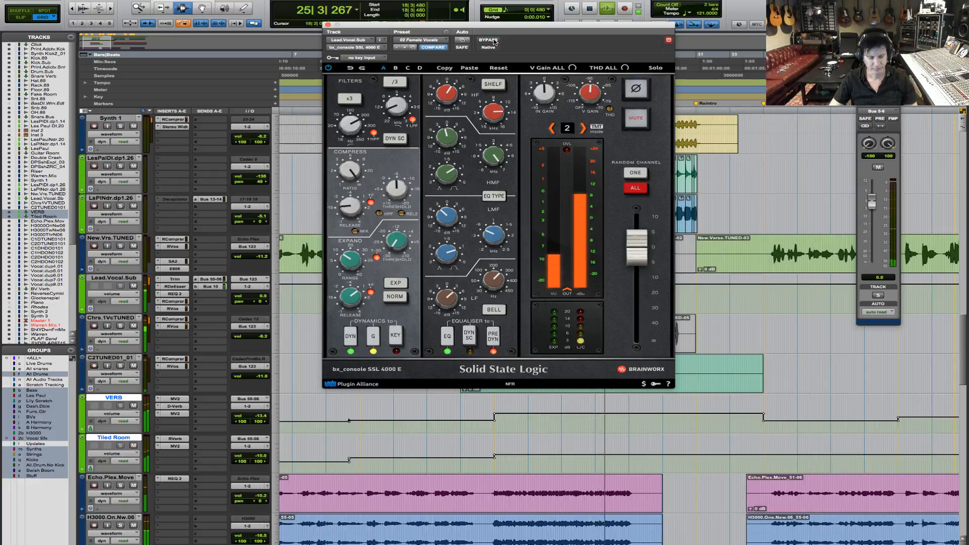
key(space)
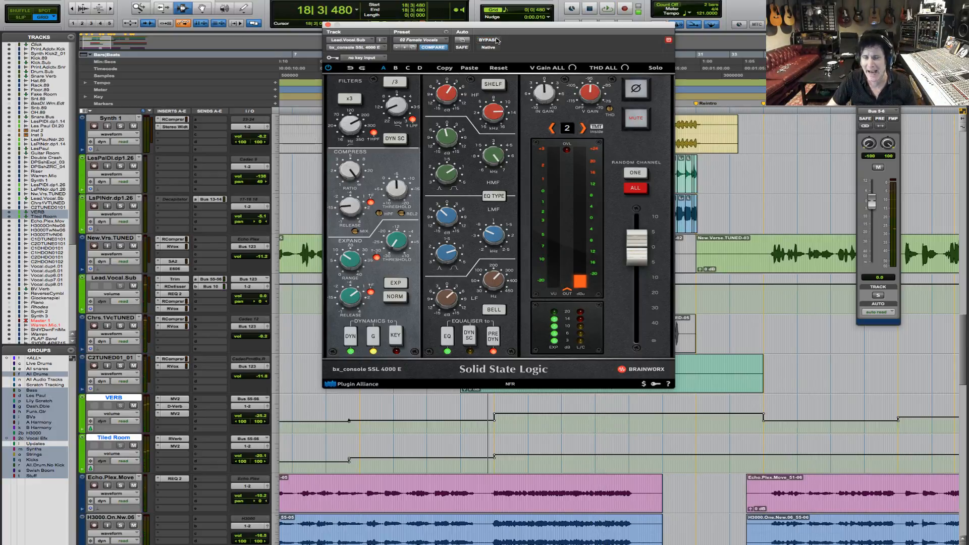
Replay the start of Chorus 1 with the SSL plug-in bypassed, reactivate it during playback, and close its window.
click(494, 40)
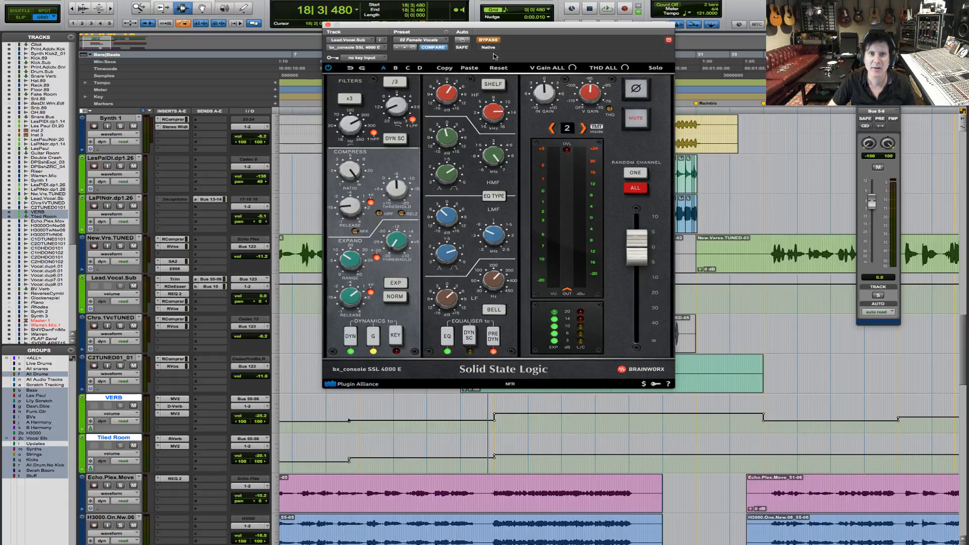
key(space)
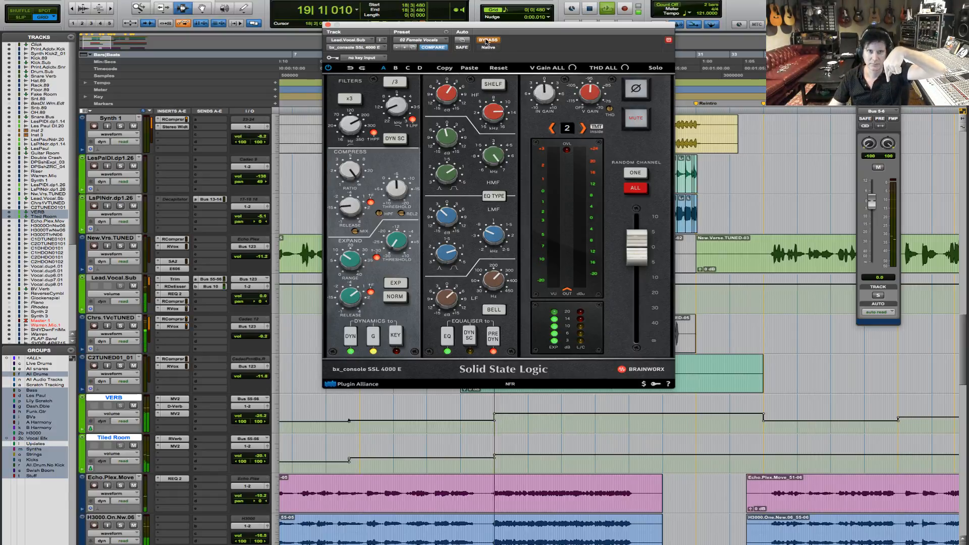
click(488, 41)
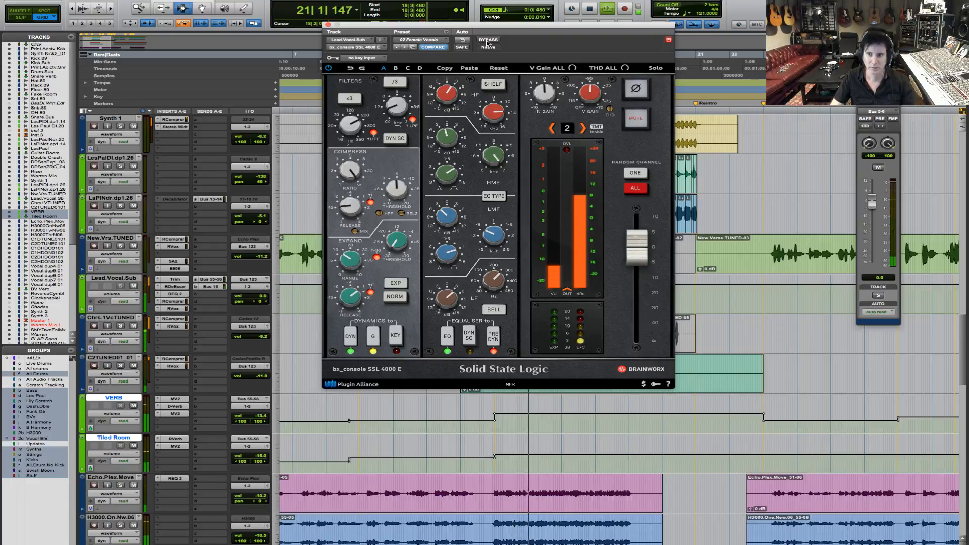
key(space)
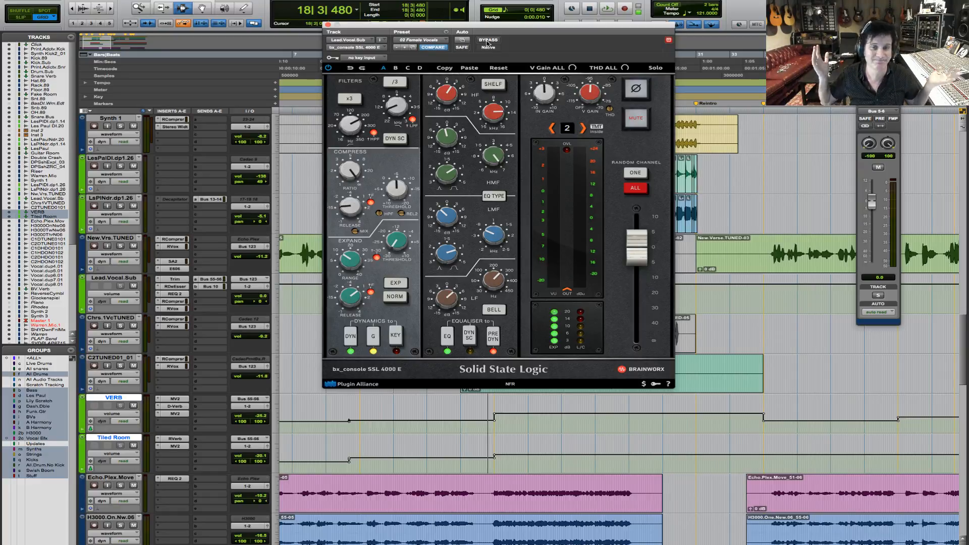
click(328, 24)
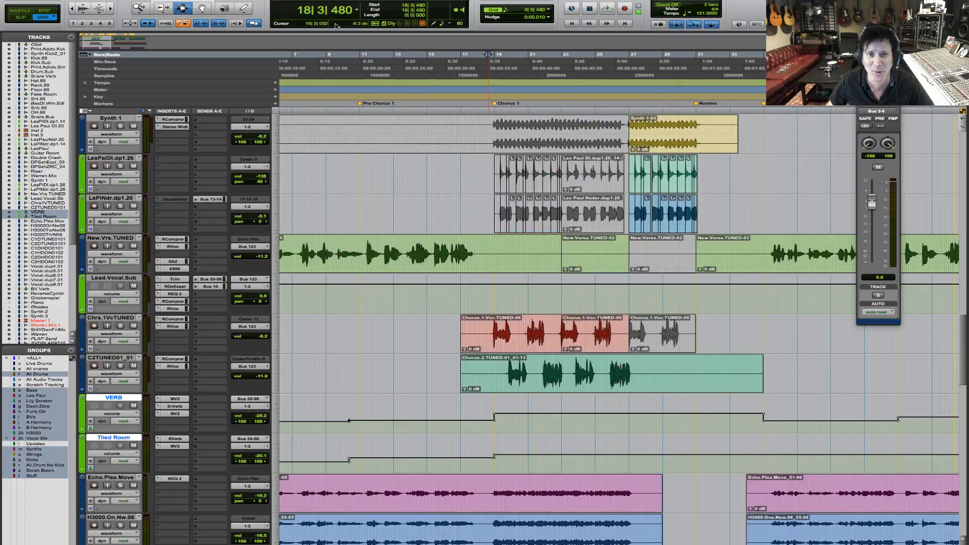
Place the playback cursor in the first clip of the Chrs.1VcTUNED track at 18|4|000, just before Chorus 1.
click(490, 328)
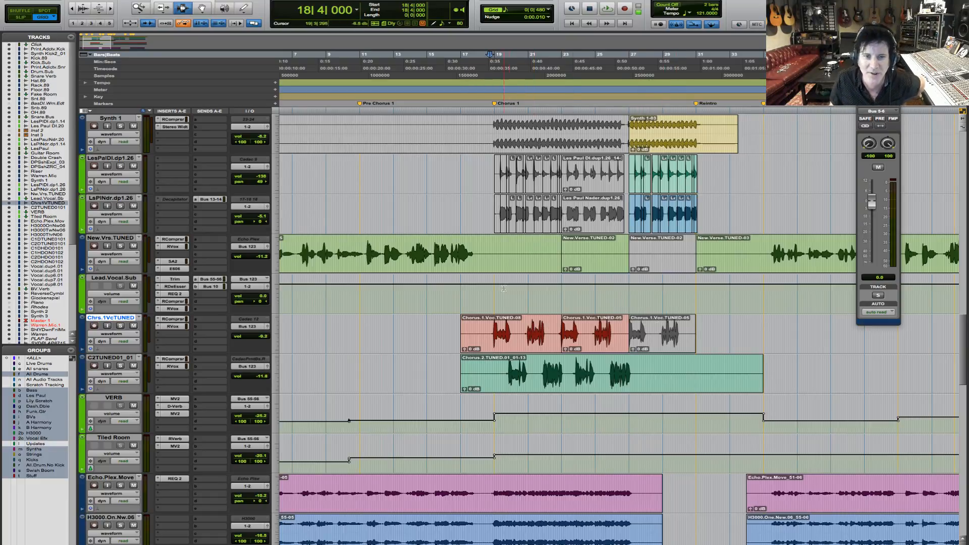
click(491, 331)
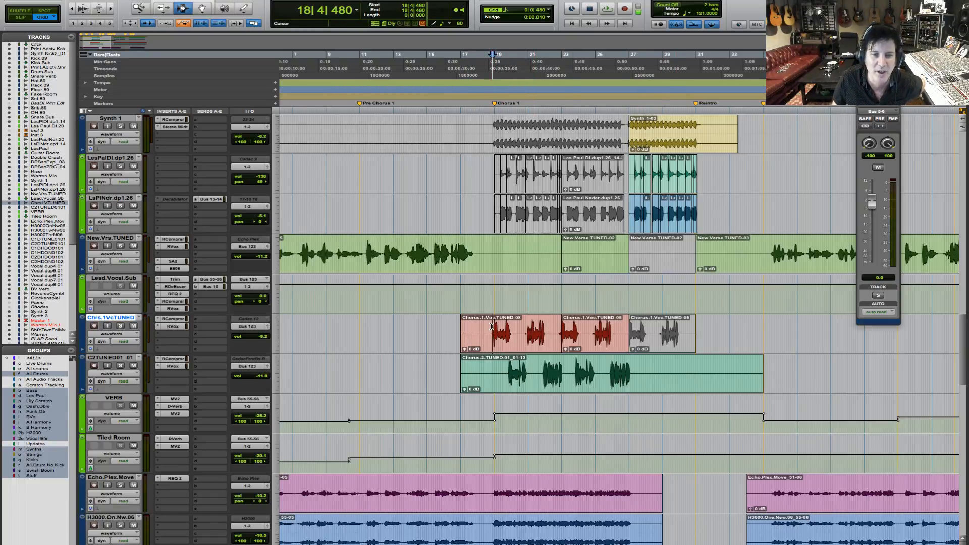
click(489, 332)
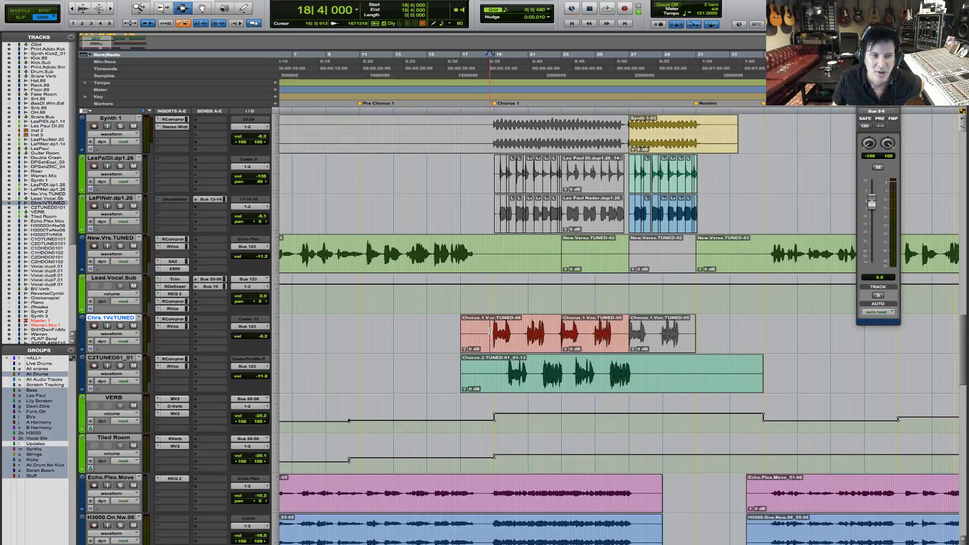
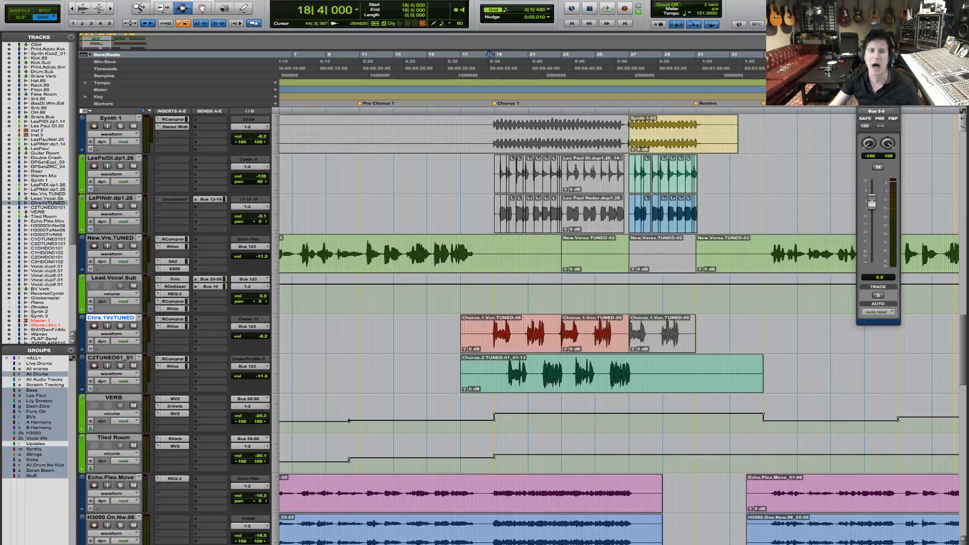
click(492, 323)
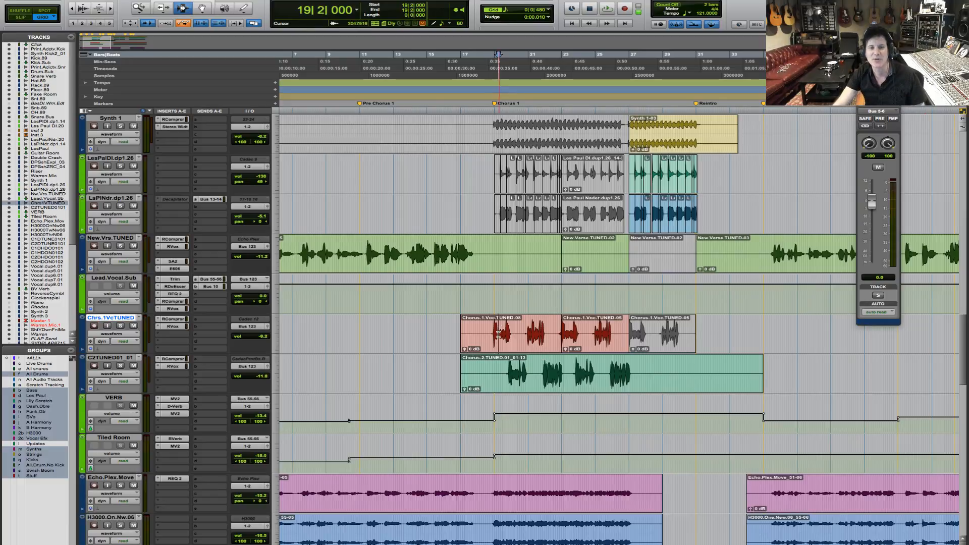
click(491, 326)
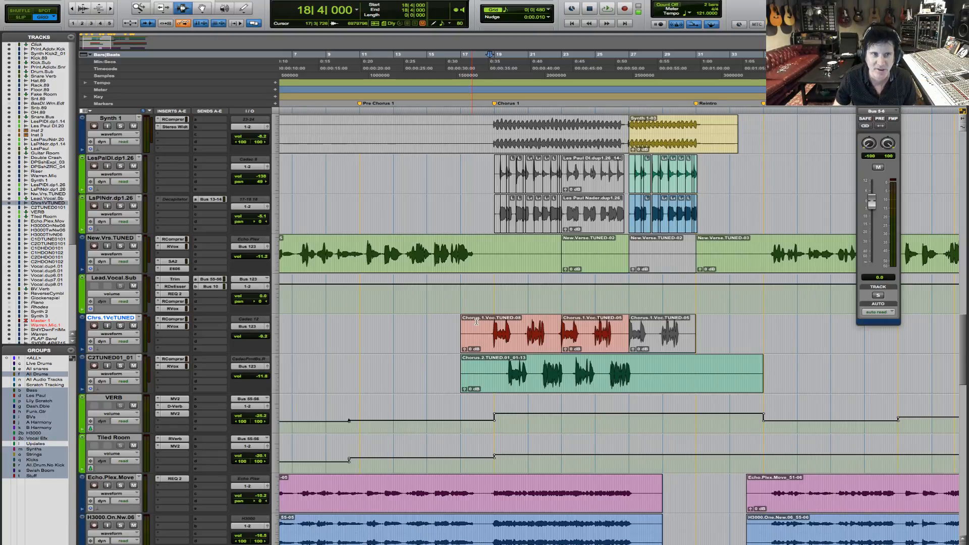
Set the playback start to 18|4|480 on the Print.Adictv.Kck track and solo the grouped drum tracks.
scroll(515, 229, up, 10)
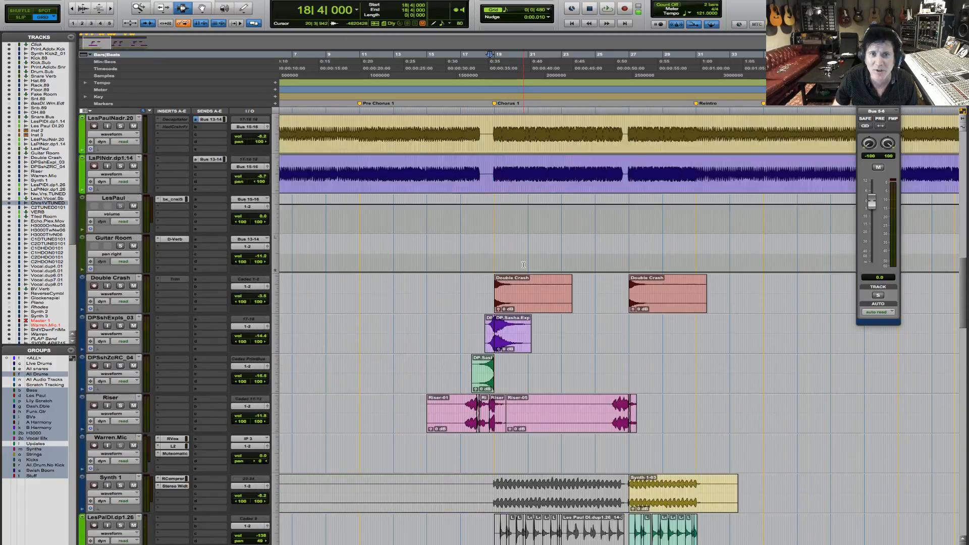
scroll(524, 264, up, 18)
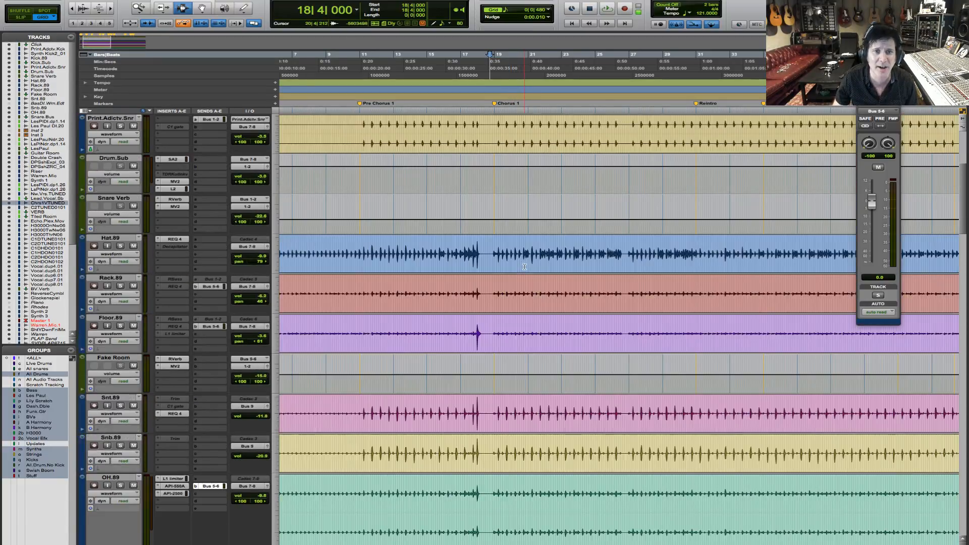
scroll(524, 266, up, 5)
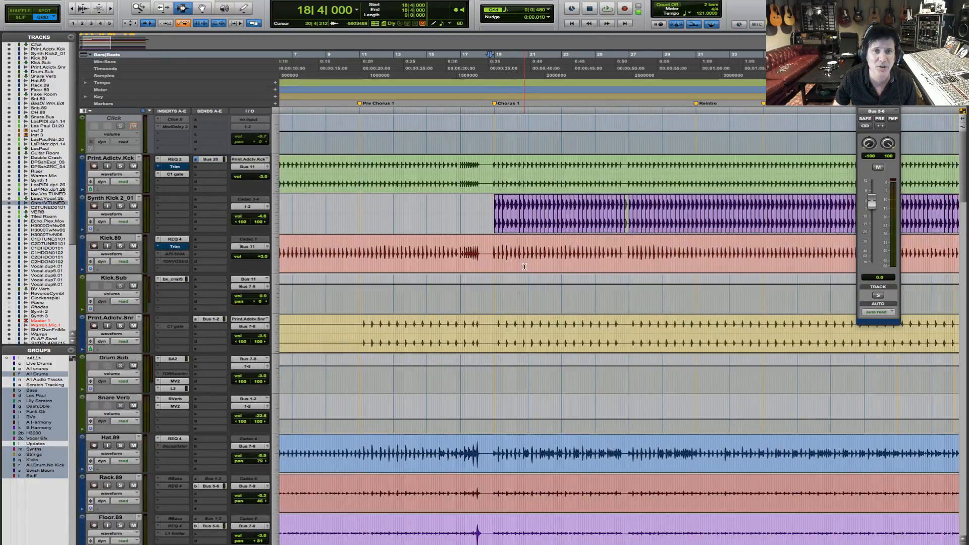
click(484, 173)
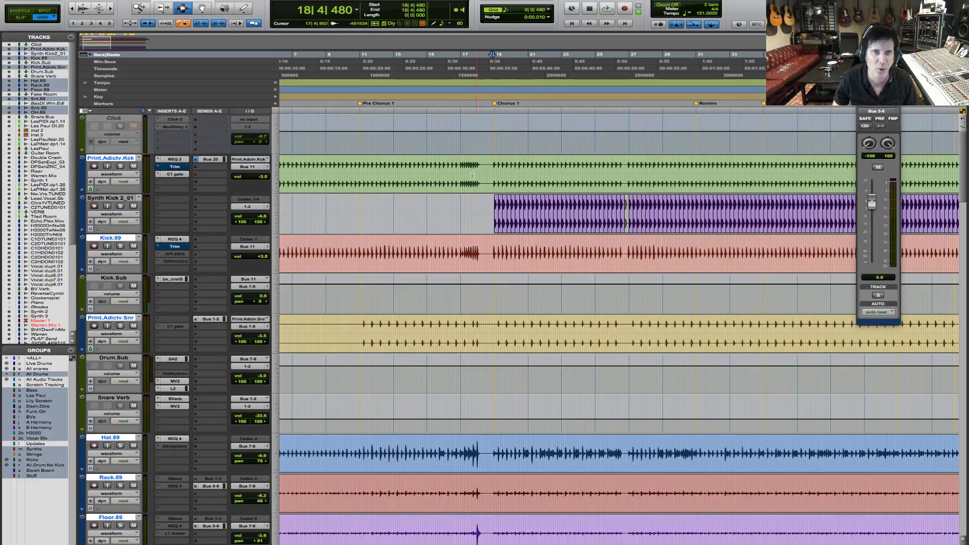
click(496, 191)
click(120, 166)
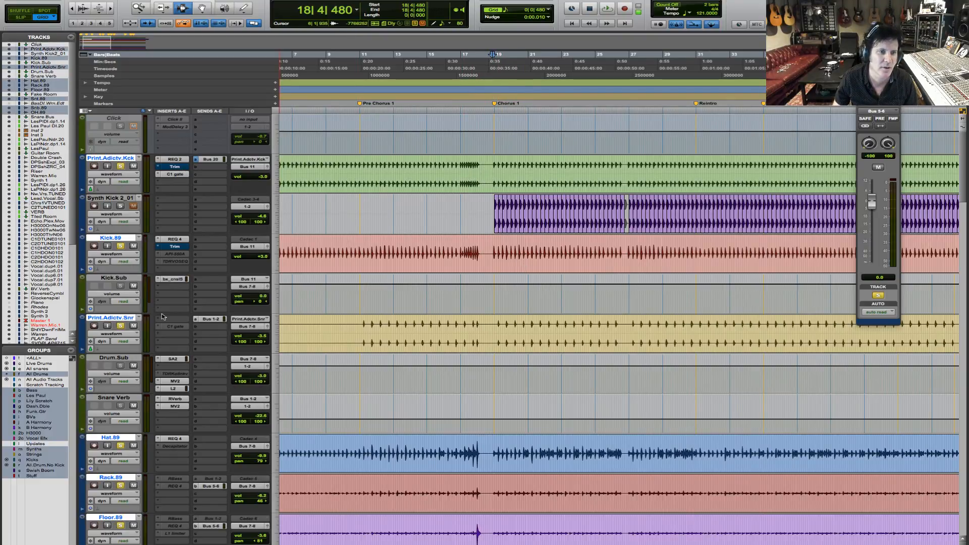
Play the soloed drums from Chorus 1 and briefly mute the Drum.Sub track to hear its contribution.
key(space)
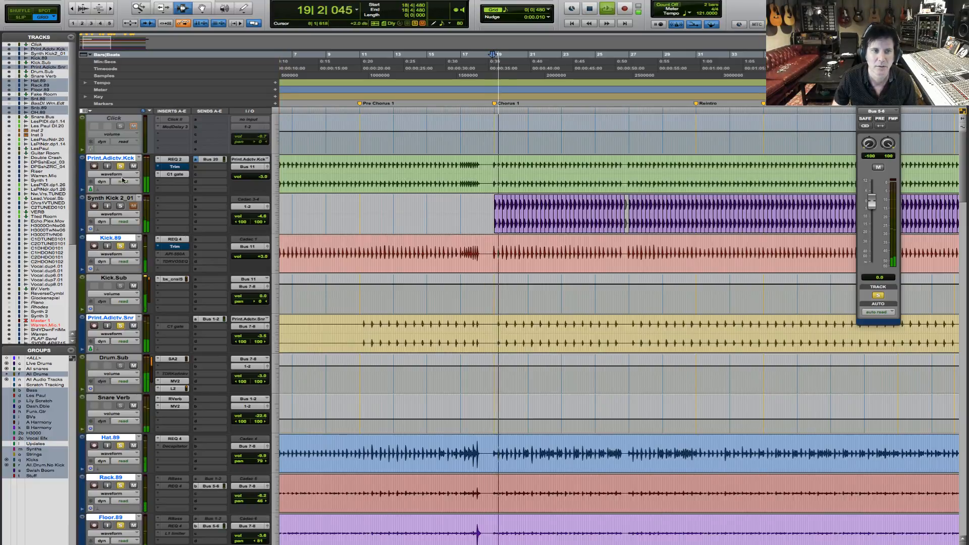
scroll(496, 388, down, 3)
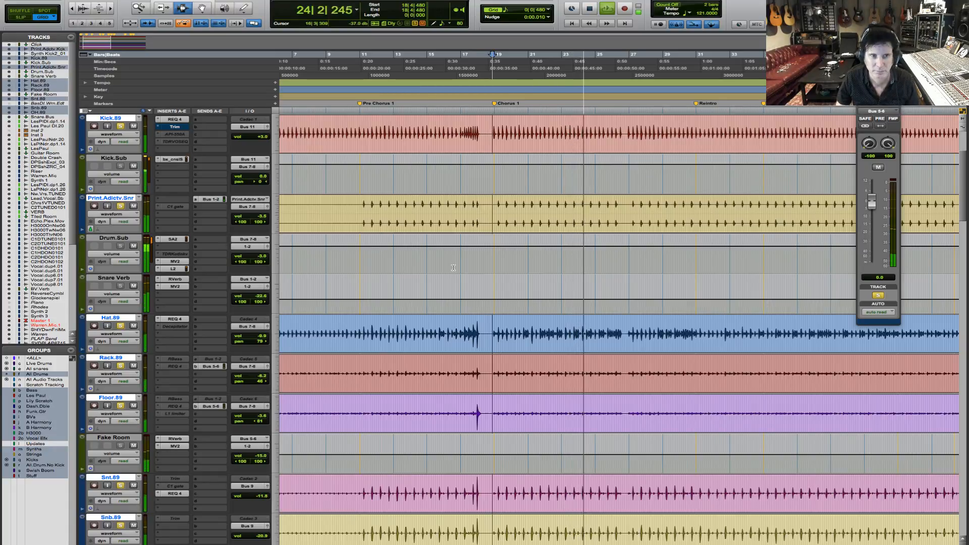
click(133, 246)
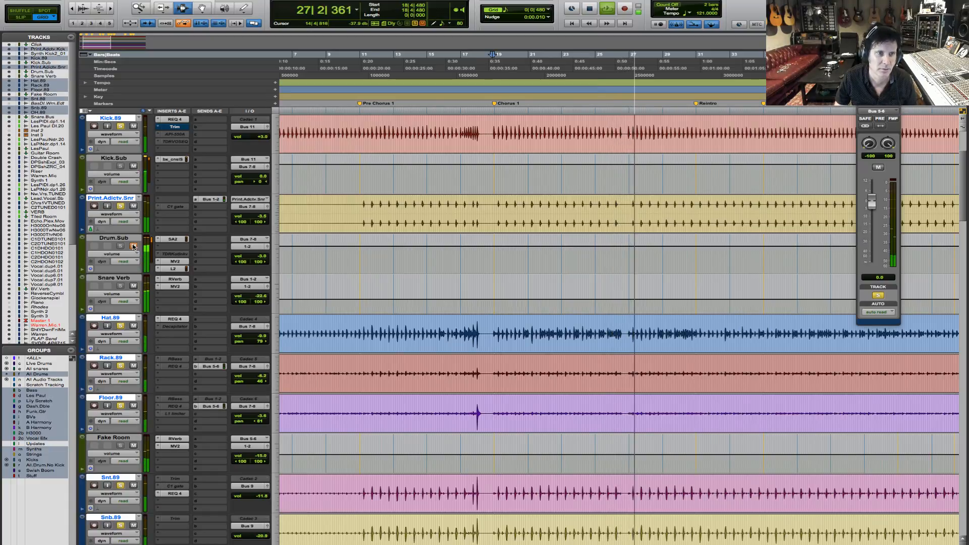
key(space)
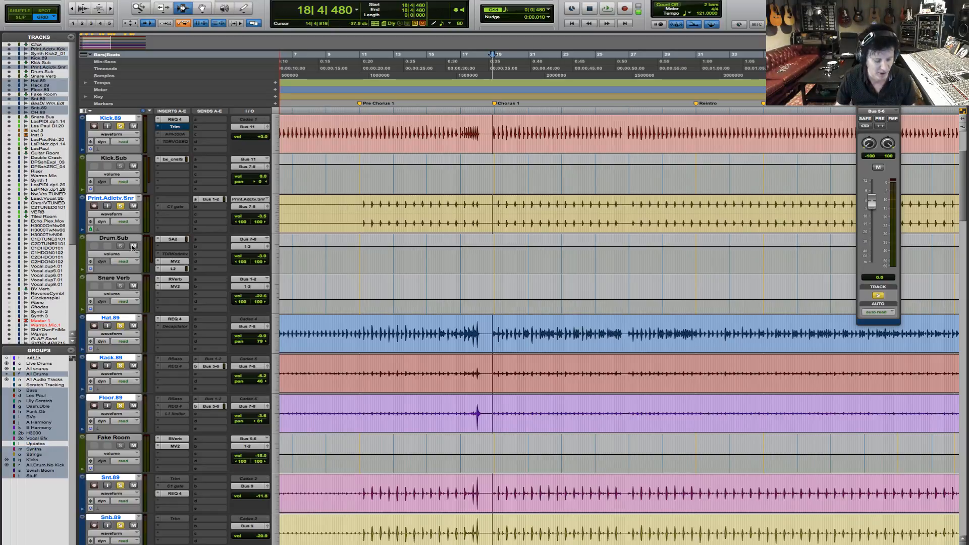
Open the SA2 insert on the Drum.Sub track and play the soloed drums to view its processing.
click(174, 240)
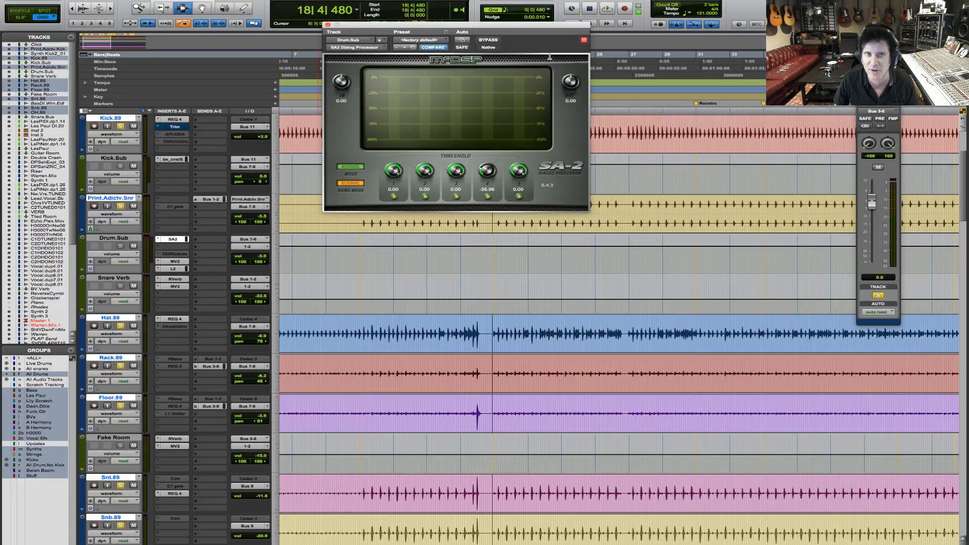
key(space)
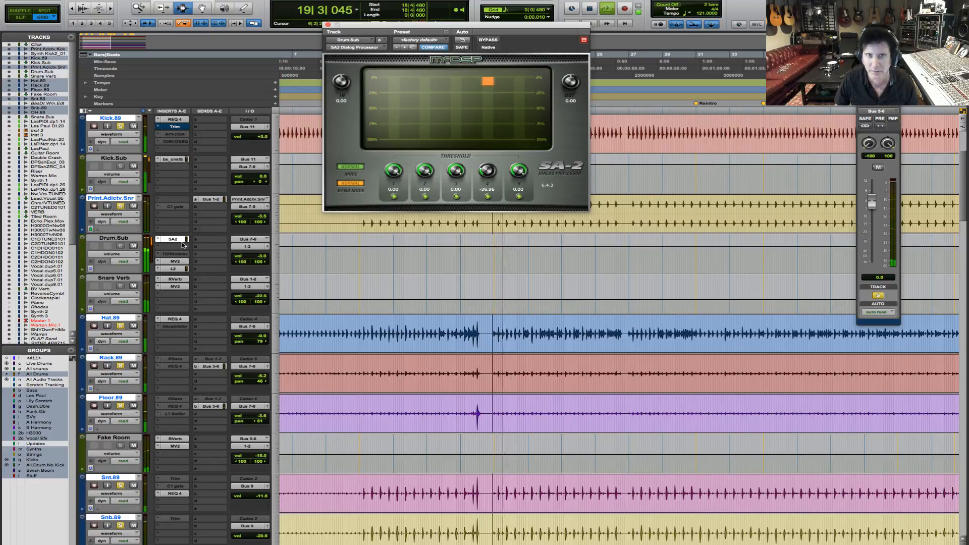
key(space)
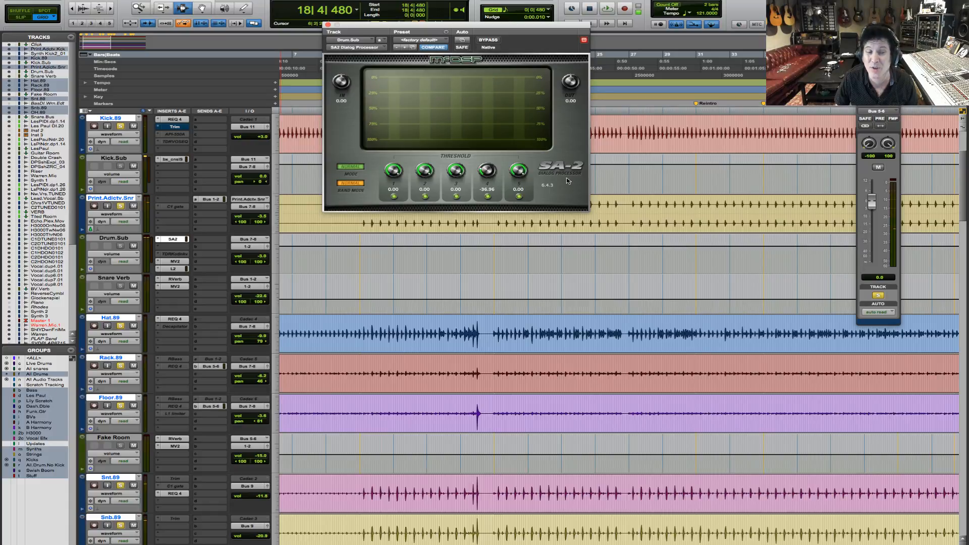
Open the MV2 insert on Drum.Sub, play the drums, and clear its output clip indicators before replaying.
click(179, 262)
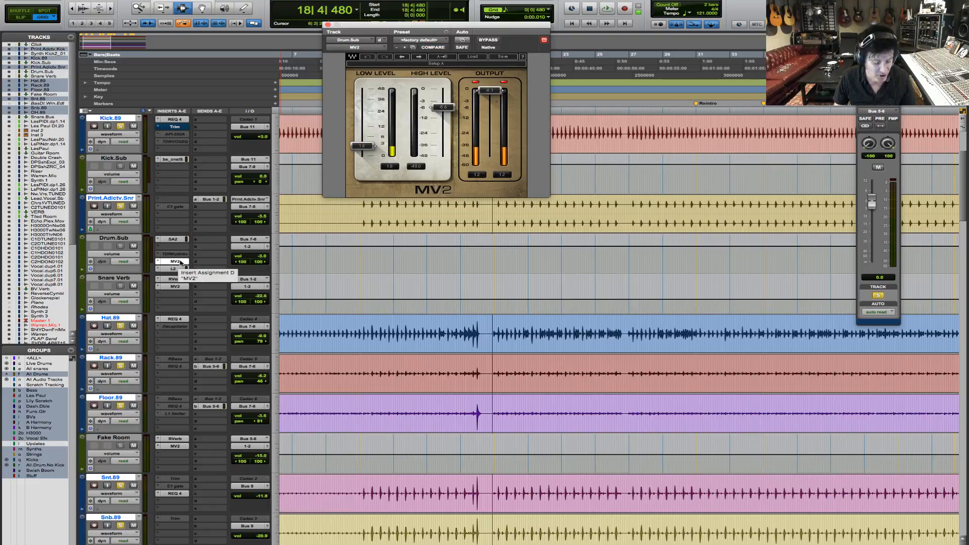
key(space)
key(space)
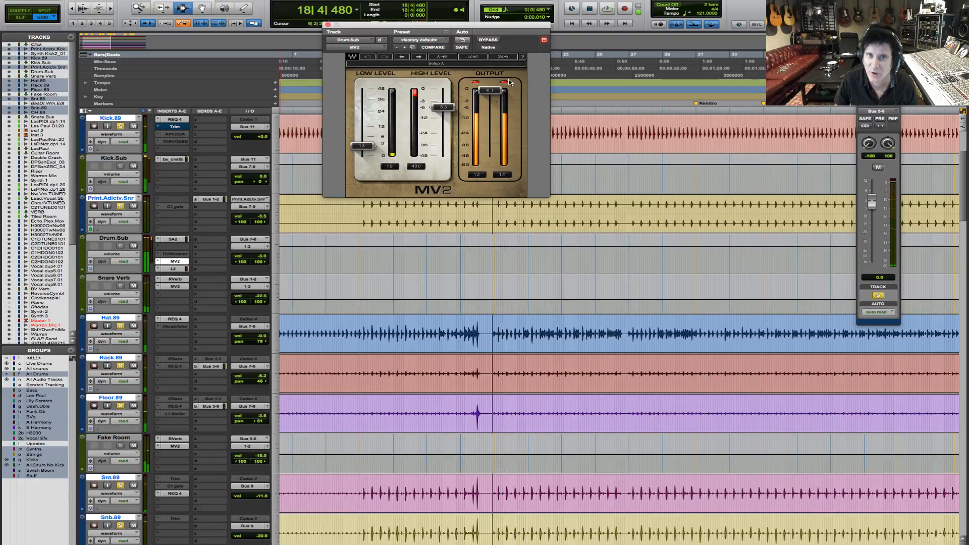
click(504, 82)
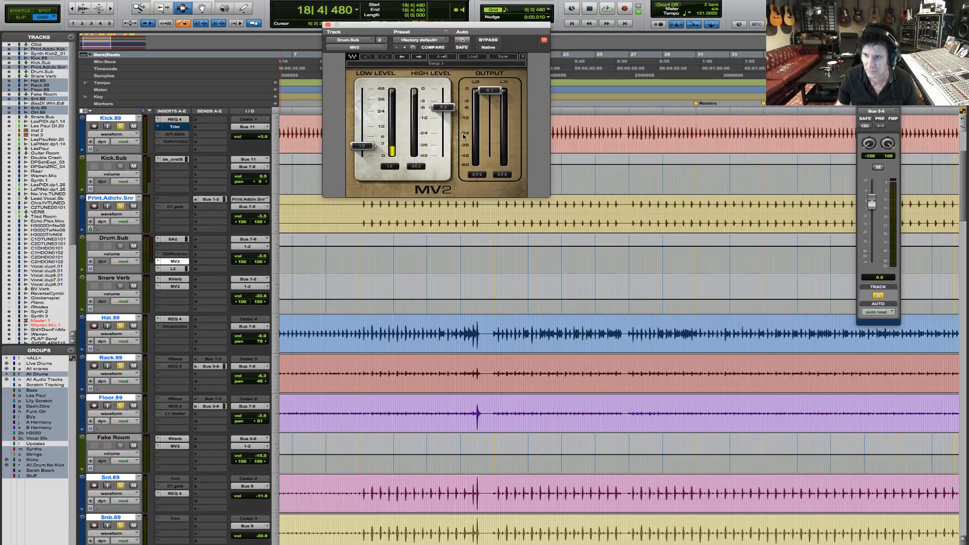
key(space)
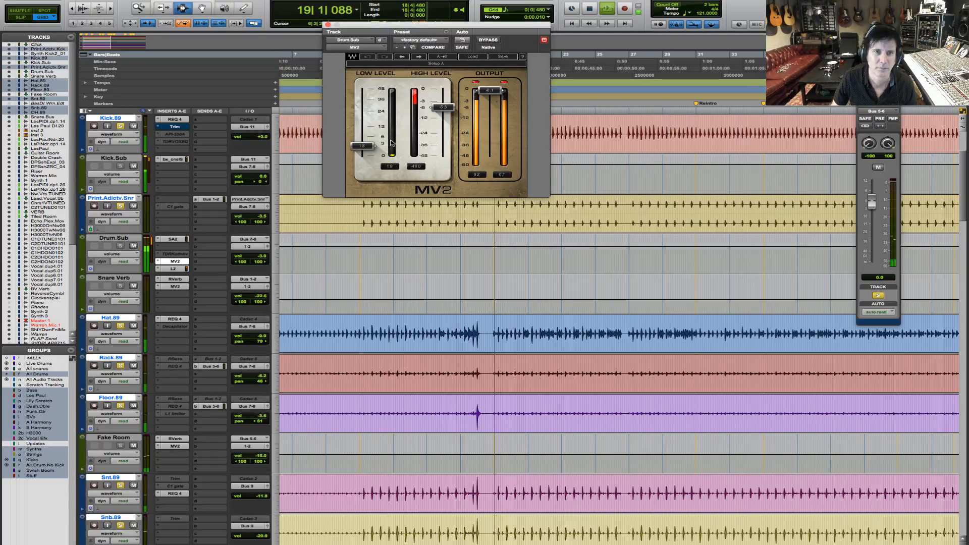
Open the L2 Ultramaximizer insert on Drum.Sub and replay the drums briefly to view its limiting.
click(177, 269)
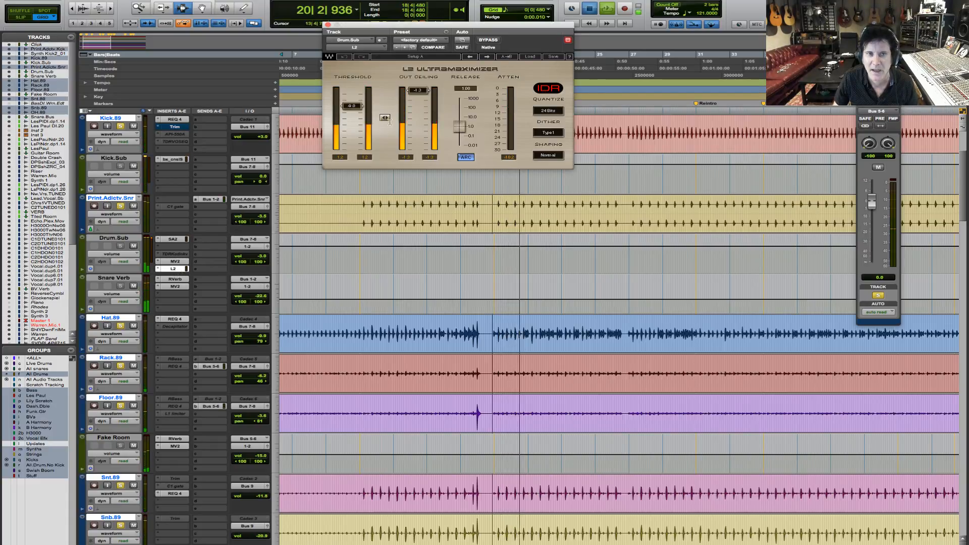
key(space)
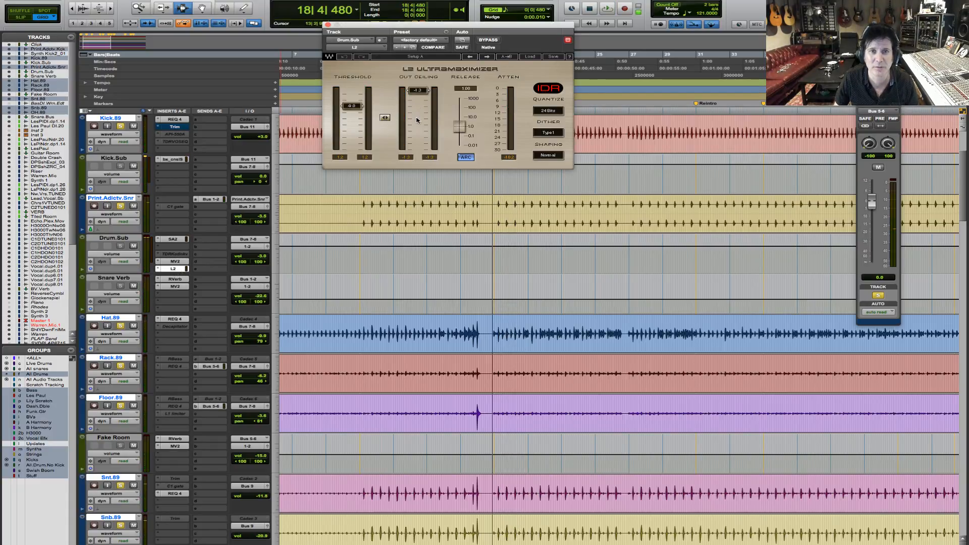
key(space)
key(space)
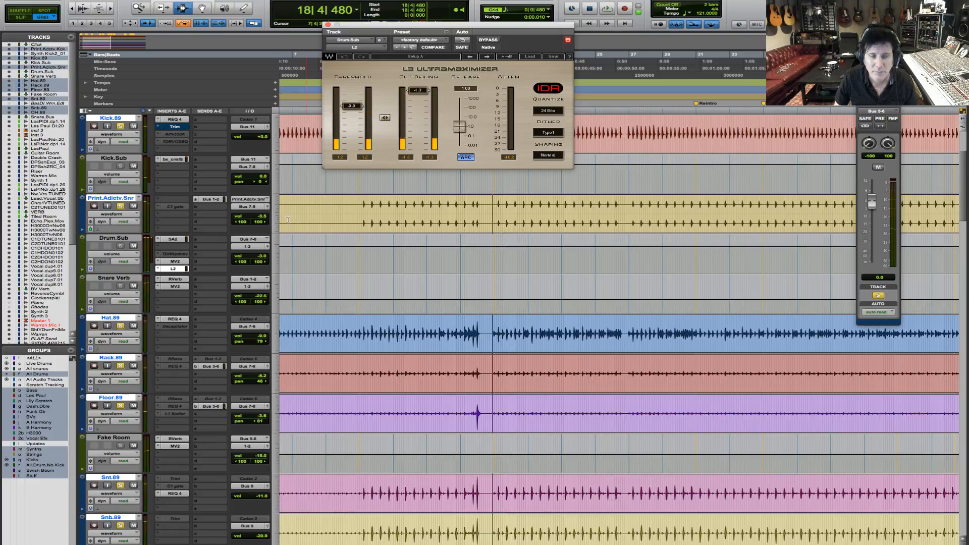
click(209, 240)
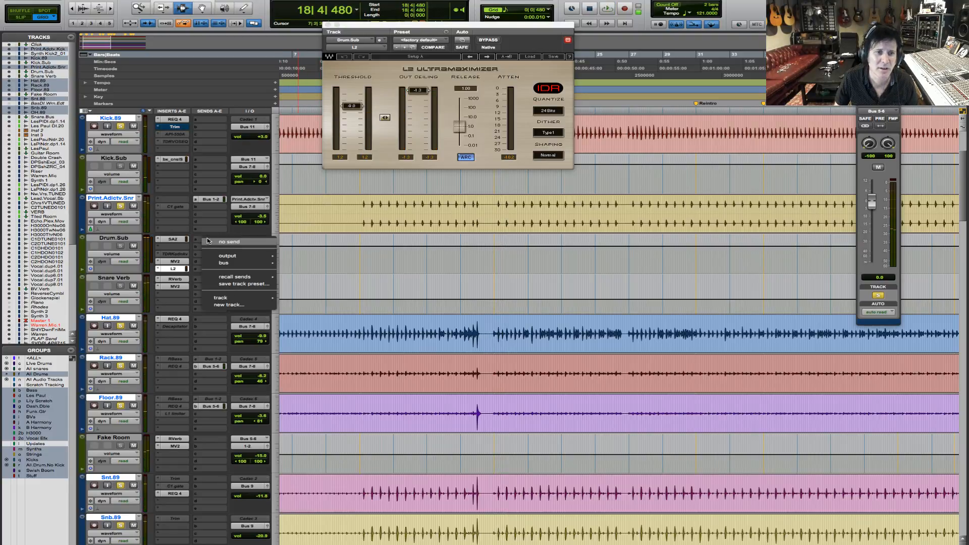
mouse_move(232, 277)
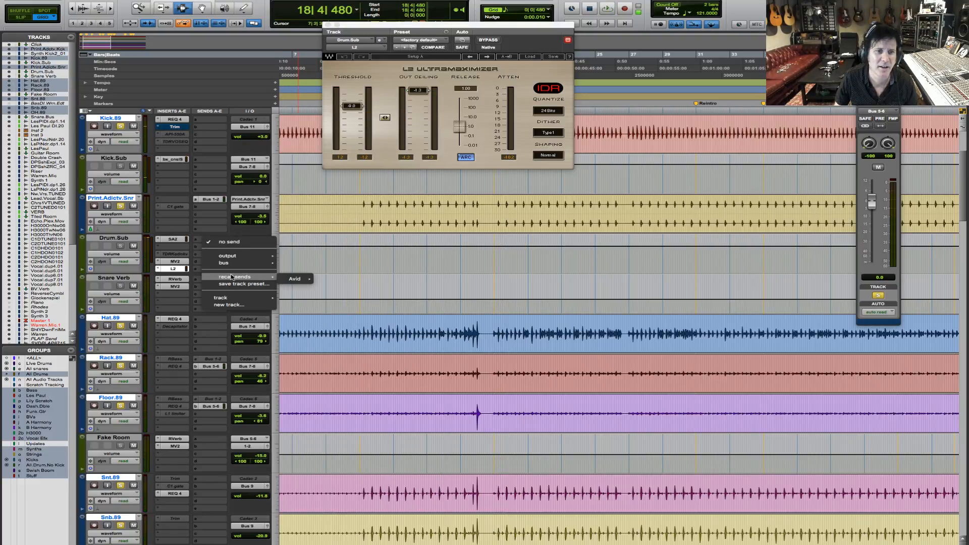
click(164, 231)
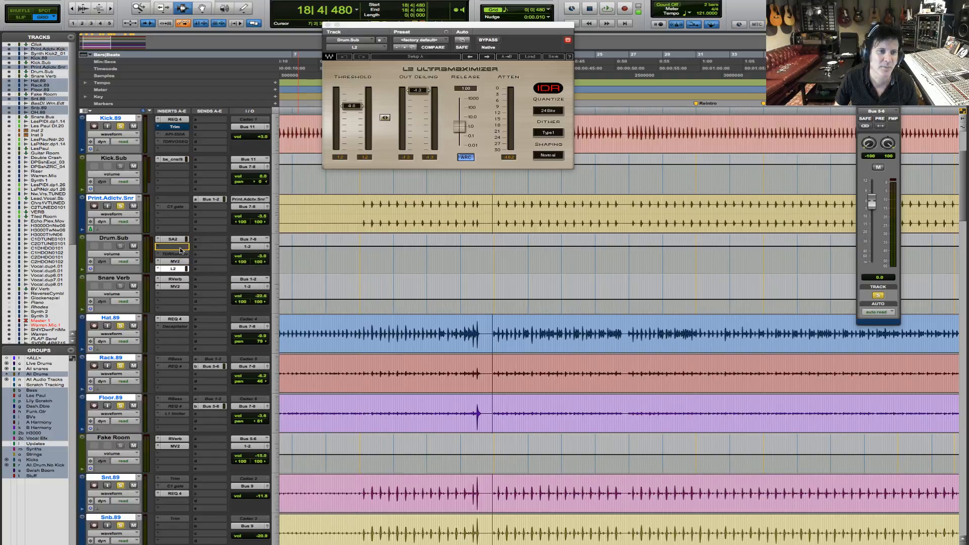
Reorder the Drum.Sub inserts so MV2 sits directly below SA2 and L2 moves up to the fourth slot.
mouse_move(178, 262)
mouse_down()
mouse_move(176, 247)
mouse_move(180, 261)
mouse_up()
click(175, 270)
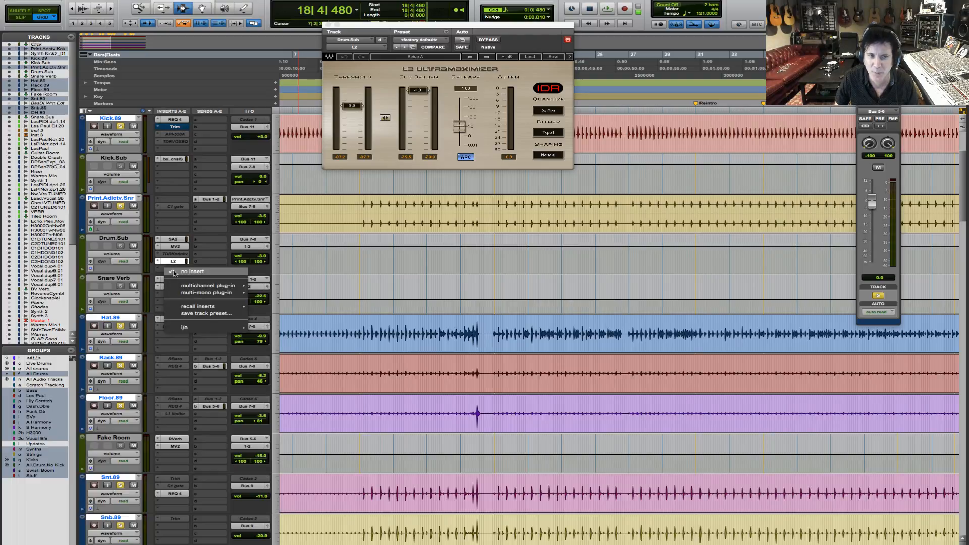
click(81, 247)
Duplicate the Drum.Sub track with its playlists, automation, inserts, sends and group assignments, placing the copy after the selected track.
click(132, 238)
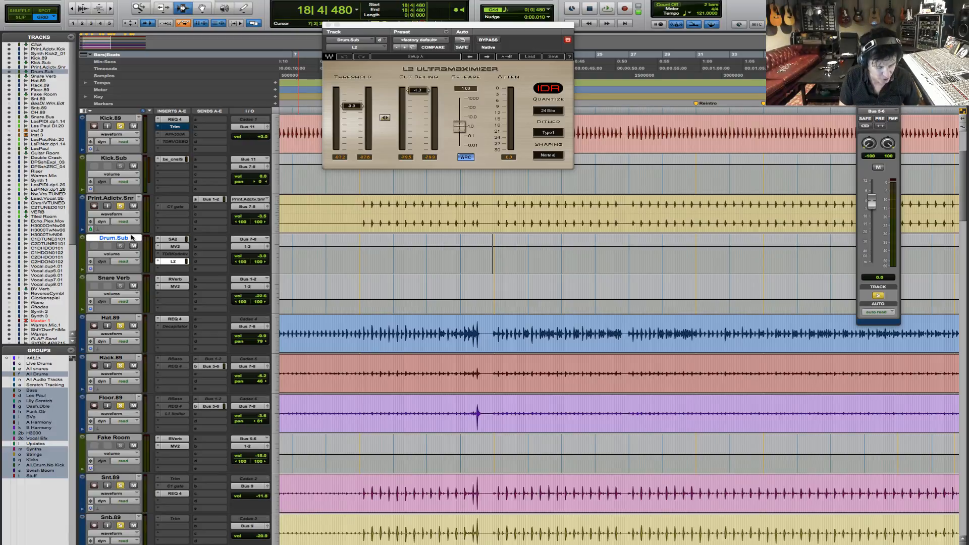
key(alt+shift+d)
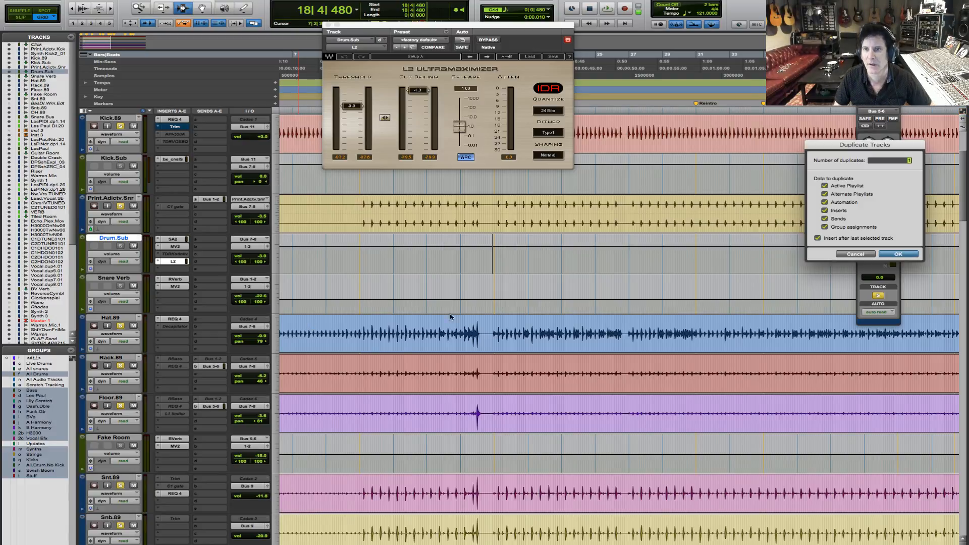
click(899, 254)
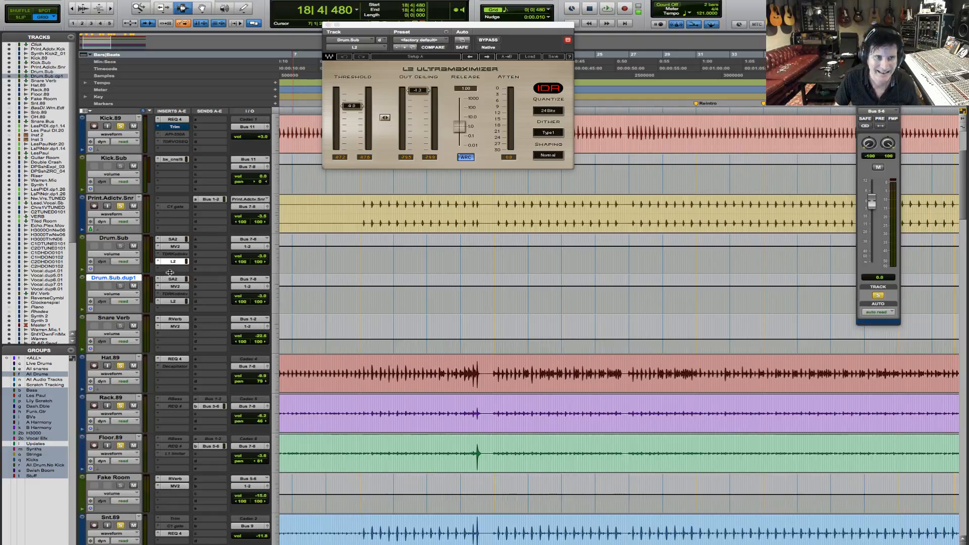
Make the SA2, MV2 and L2 inserts inactive on the Drum.Sub.dup1 track.
ctrl+super+click(173, 279)
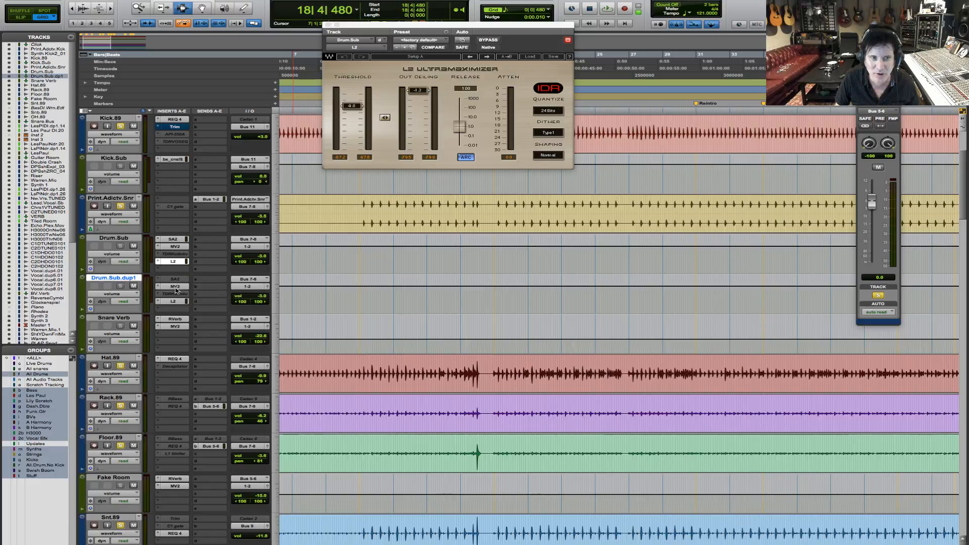
ctrl+super+click(175, 286)
ctrl+super+click(174, 302)
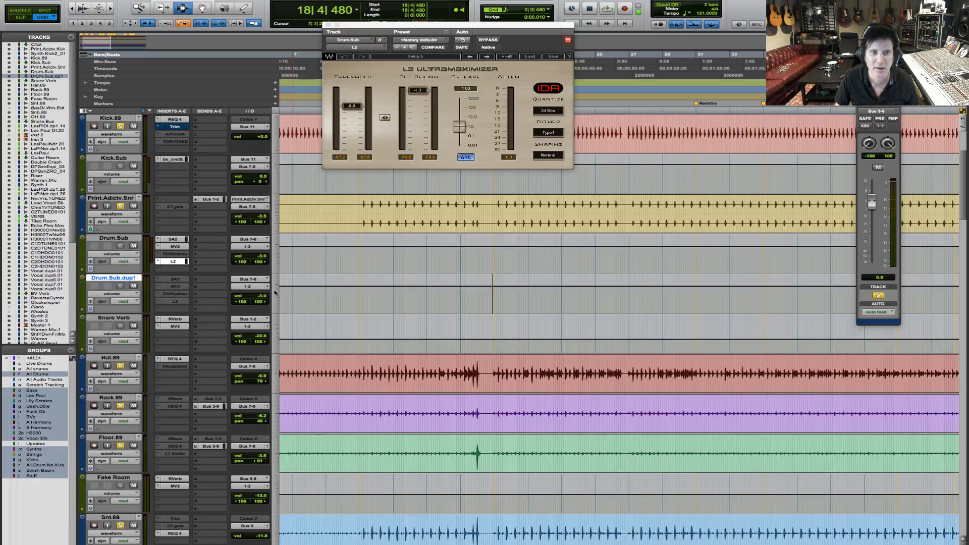
Mute Drum.Sub to play the drums through the unprocessed duplicate, and mute the Synth Kick 2_01 track during playback.
click(133, 246)
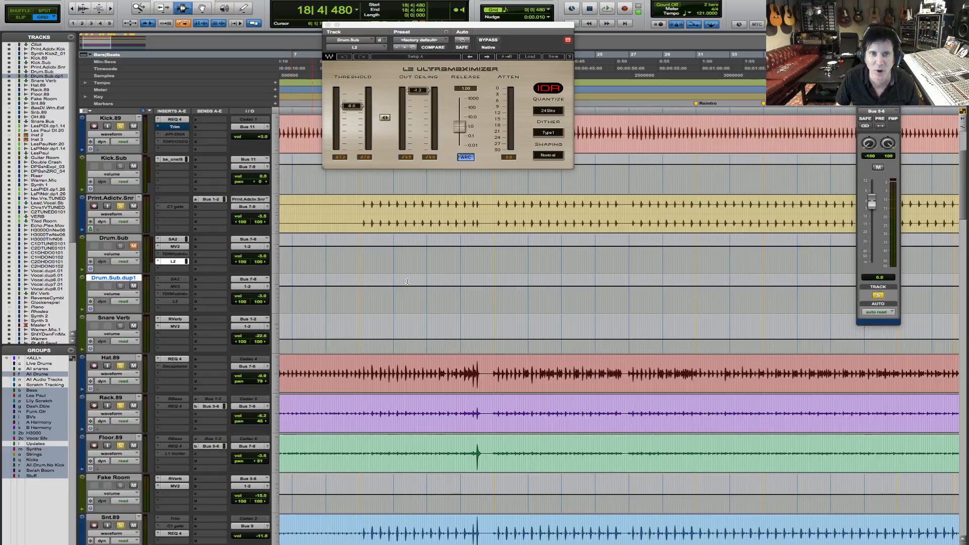
key(space)
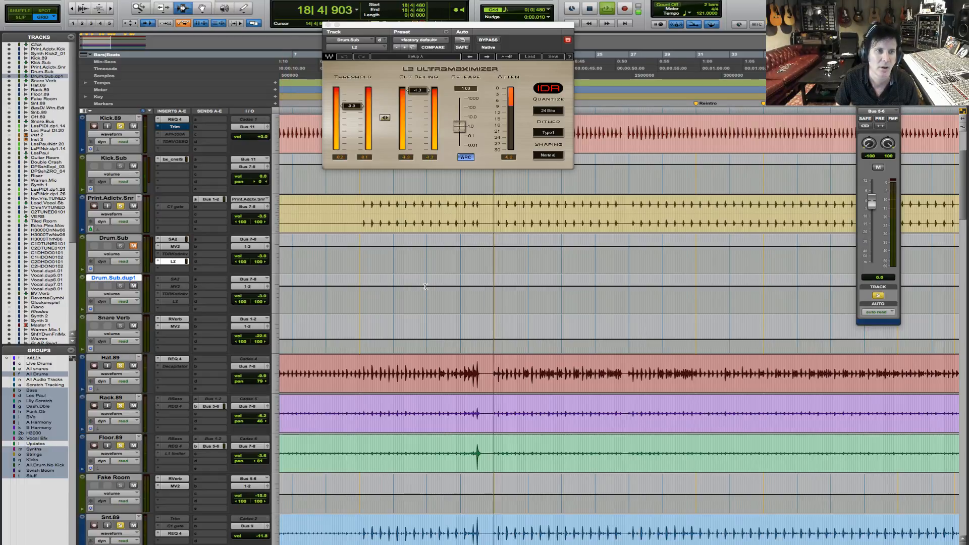
scroll(145, 208, up, 3)
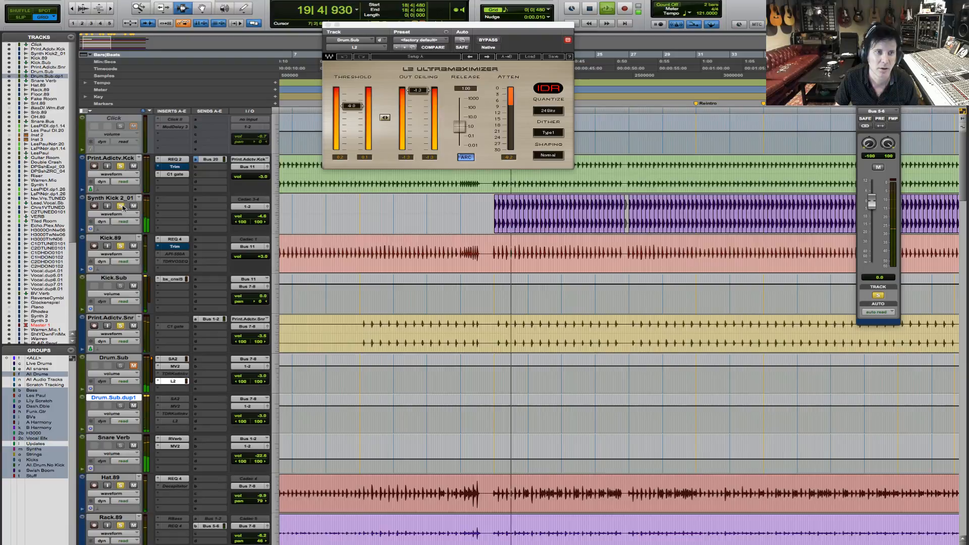
scroll(478, 318, down, 2)
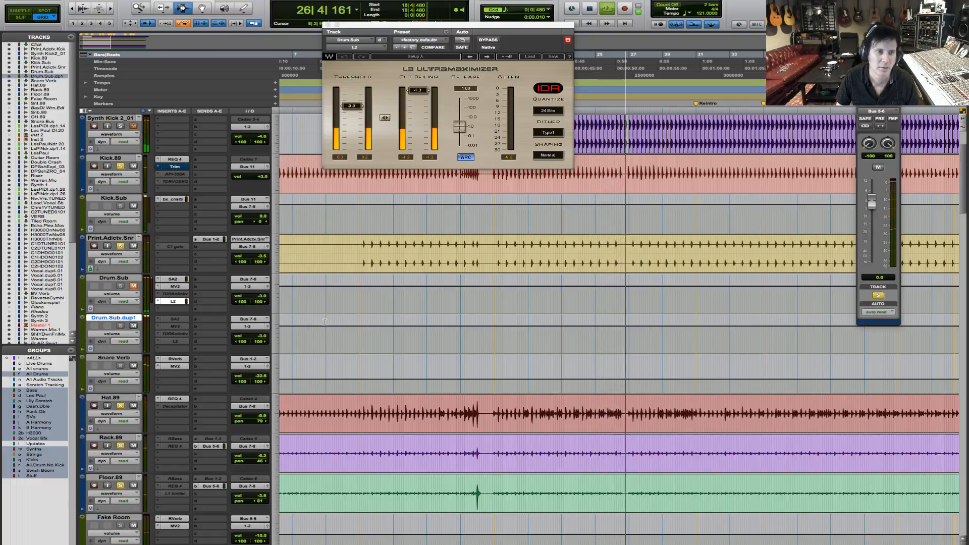
Swap the mutes between Drum.Sub and Drum.Sub.dup1 and back during playback to compare processed and unprocessed drums, and stop playback.
click(133, 325)
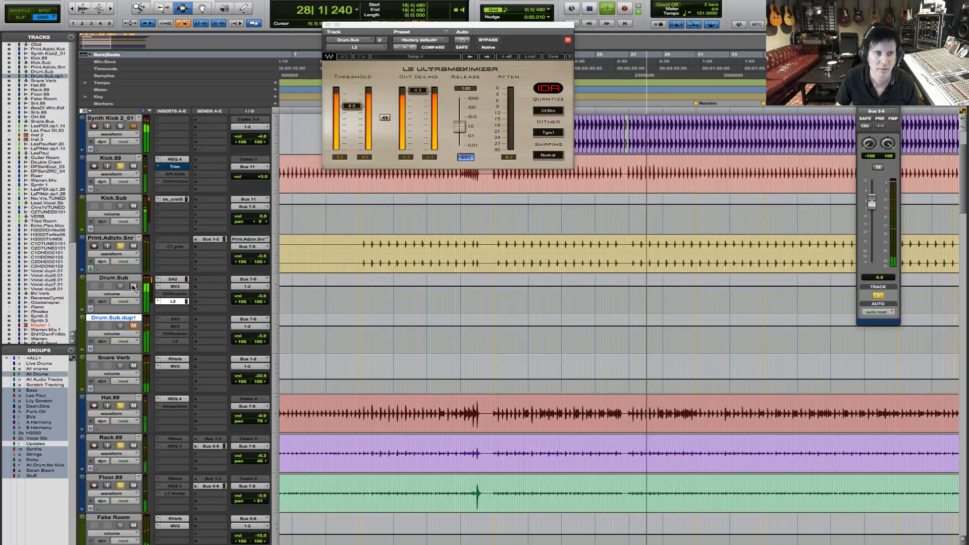
click(133, 286)
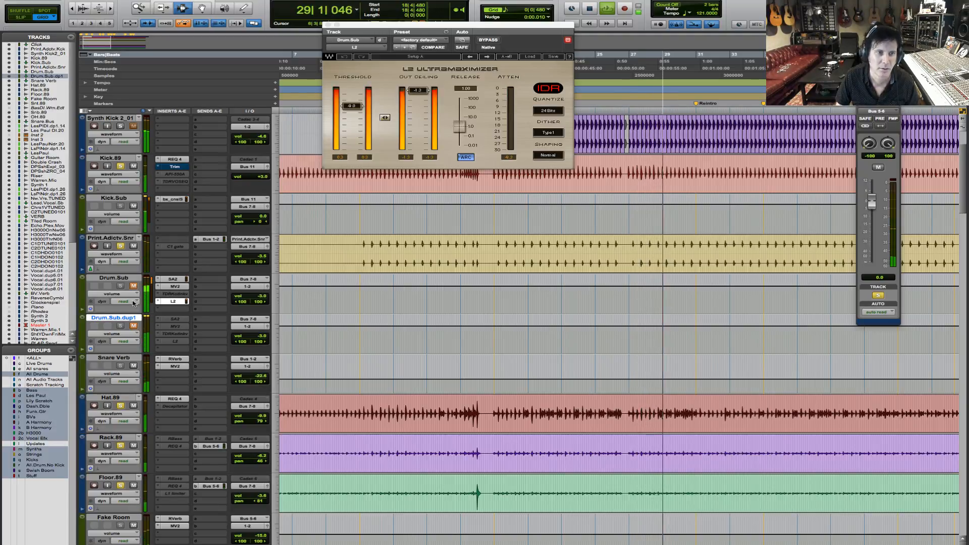
click(134, 326)
key(space)
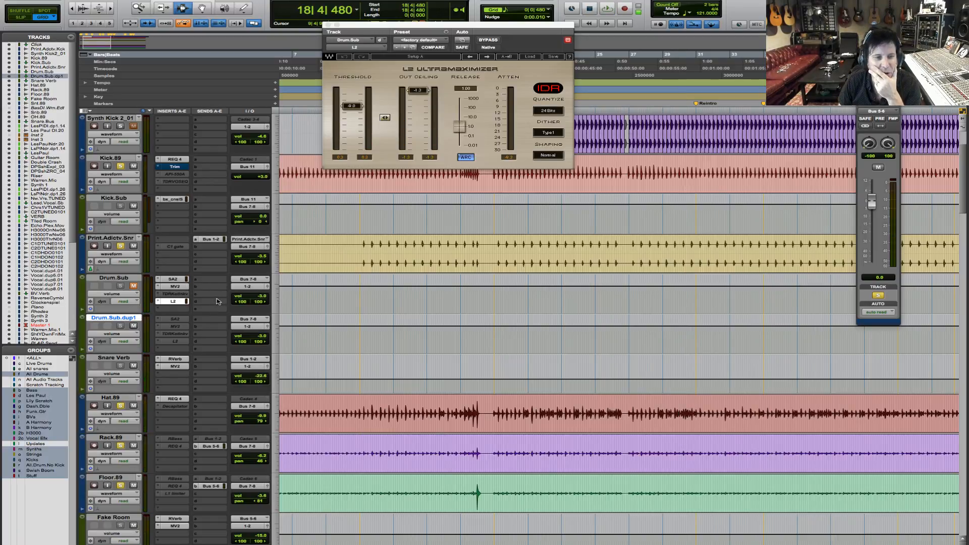
Reactivate the SA2, MV2 and L2 inserts on the Drum.Sub.dup1 track.
ctrl+super+click(180, 320)
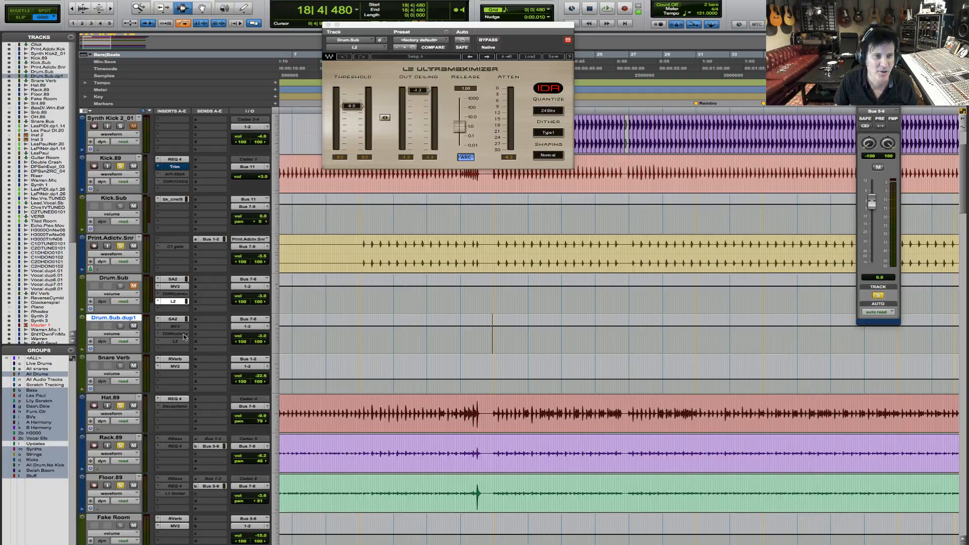
ctrl+super+click(177, 327)
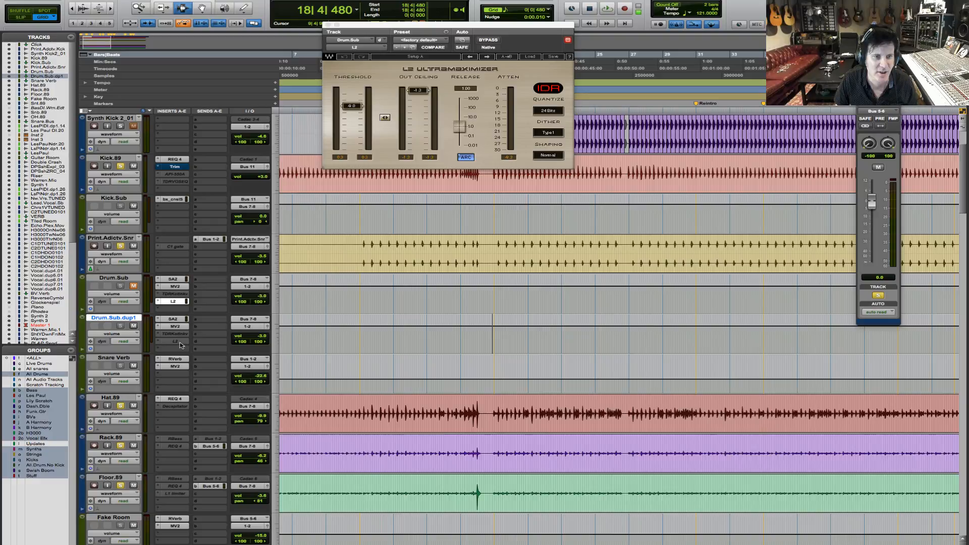
ctrl+super+click(178, 341)
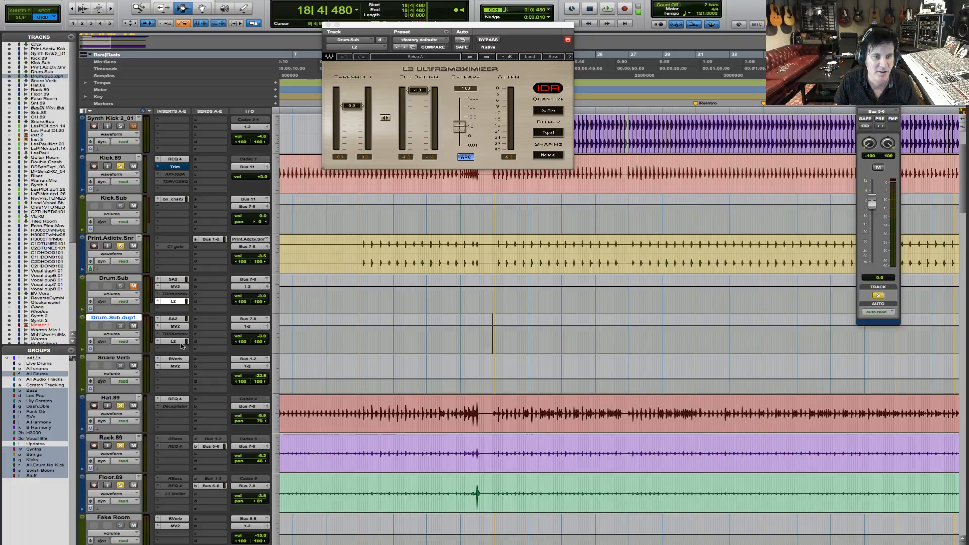
click(204, 322)
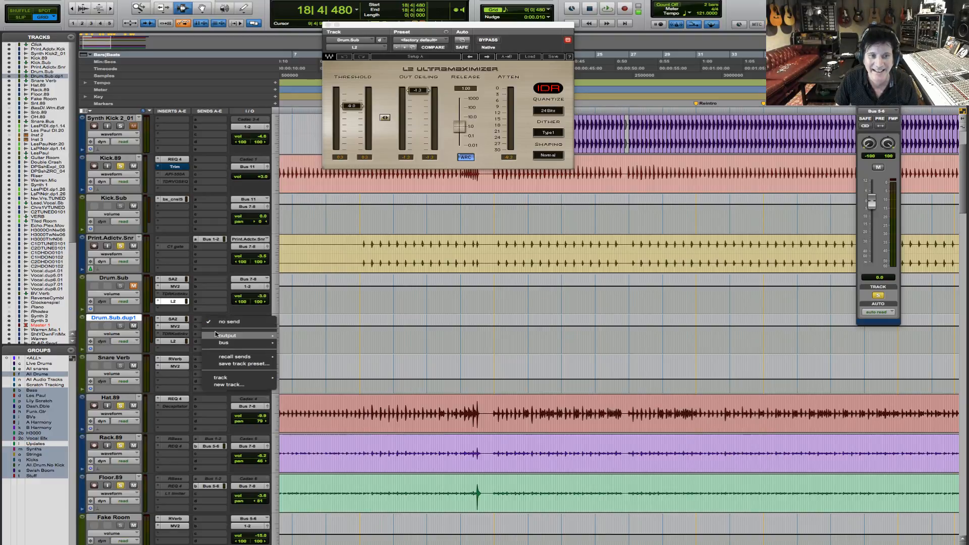
mouse_move(221, 378)
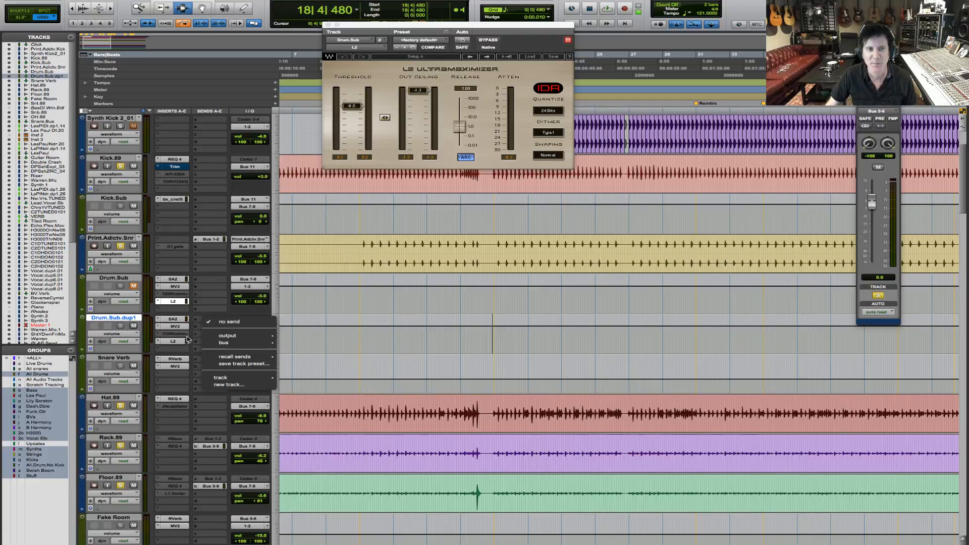
click(135, 326)
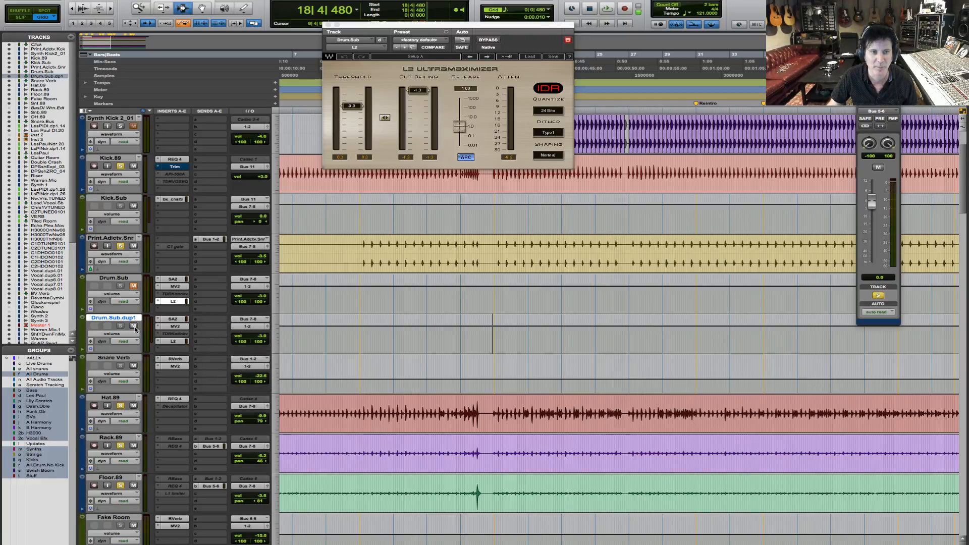
Mute Drum.Sub.dup1, unmute Drum.Sub, and play the soloed drums through the original submix from Chorus 1.
click(134, 286)
key(space)
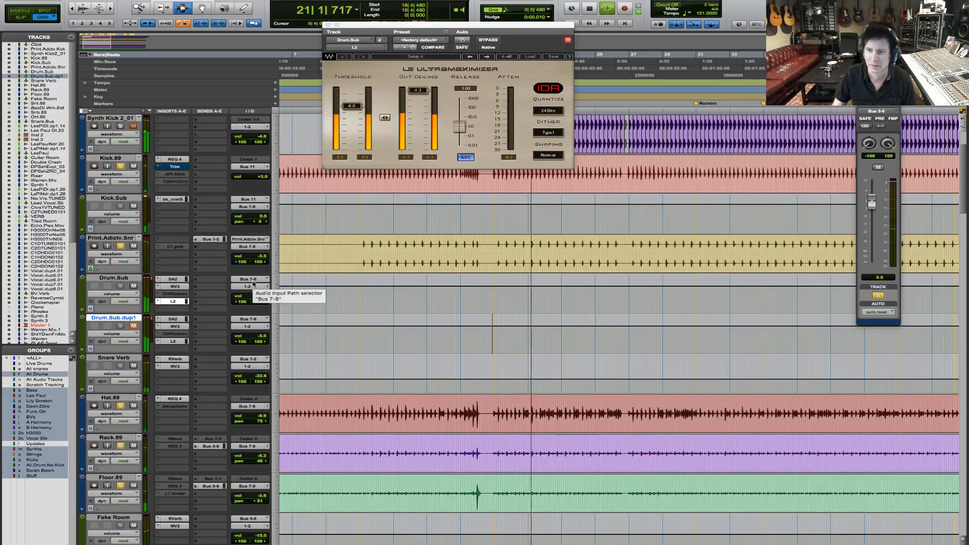
key(space)
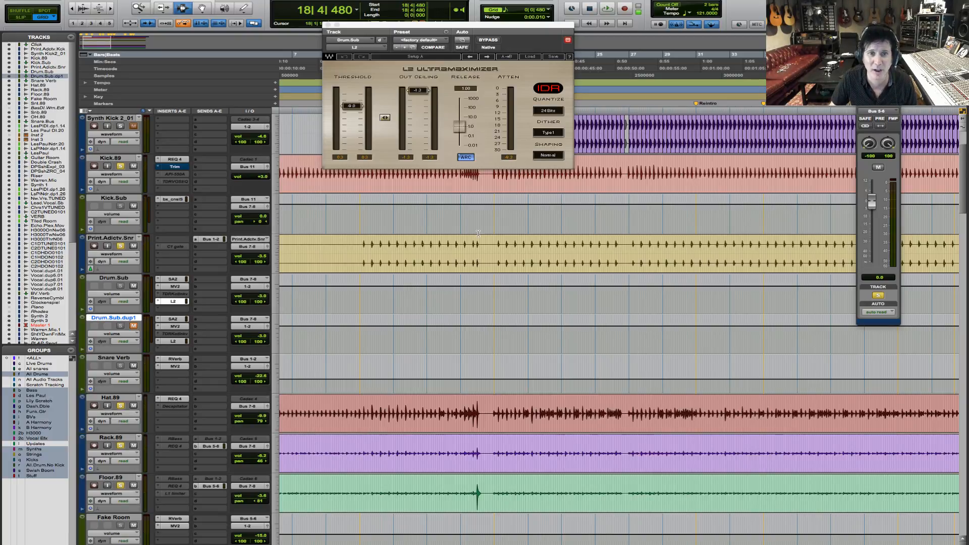
Play the soloed drums briefly from just before bar 19 through the original Drum.Sub.
click(493, 180)
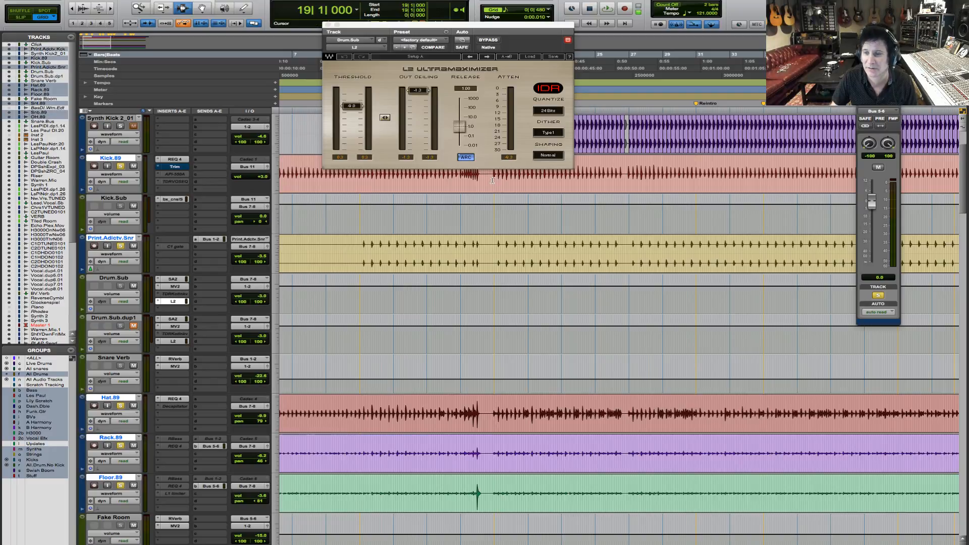
key(space)
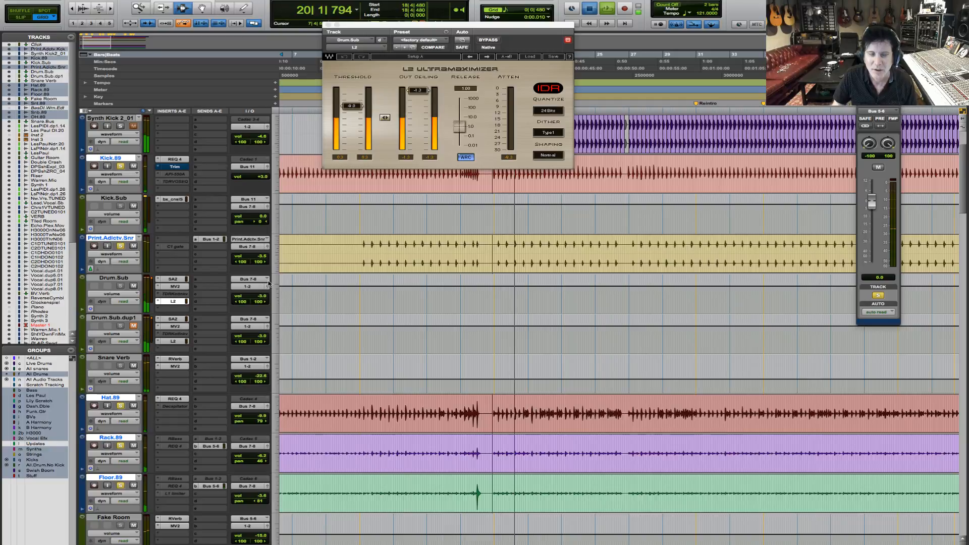
key(space)
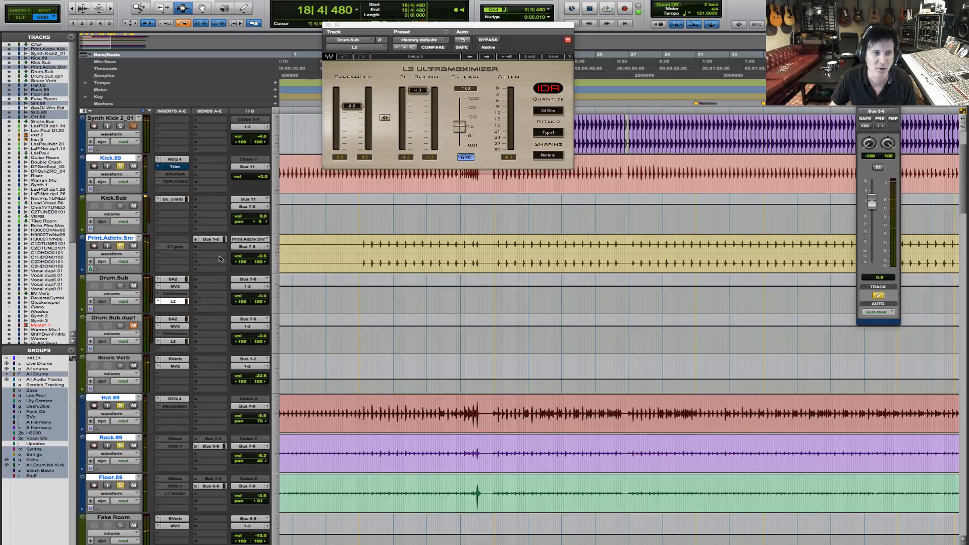
Mute Drum.Sub, unmute Drum.Sub.dup1, and rename the duplicate as Drum.Sub.Parallel.
click(134, 285)
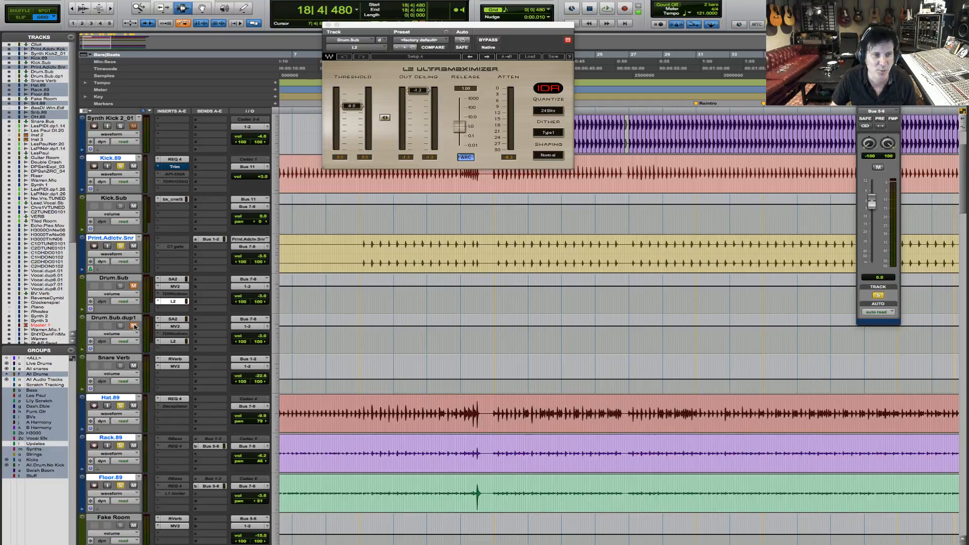
click(134, 326)
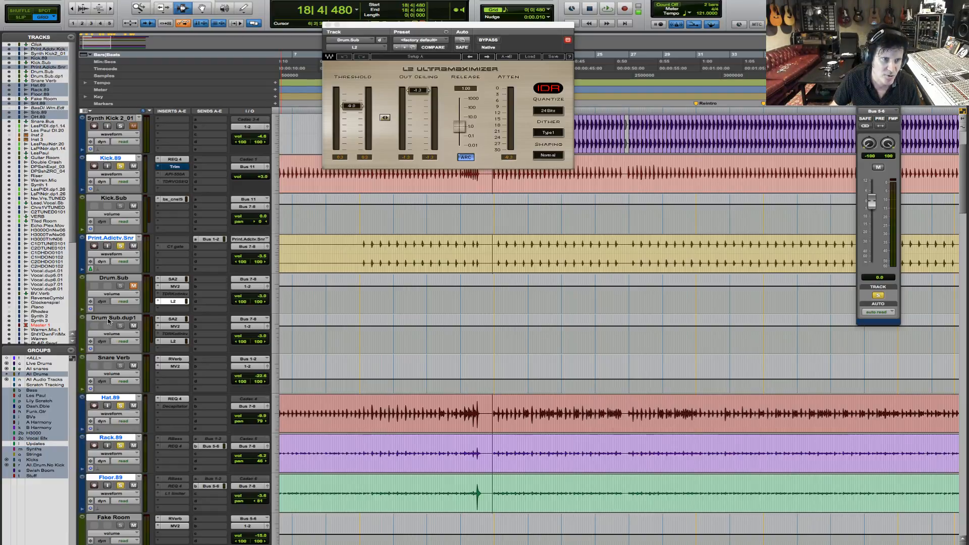
double_click(108, 318)
key(Right)
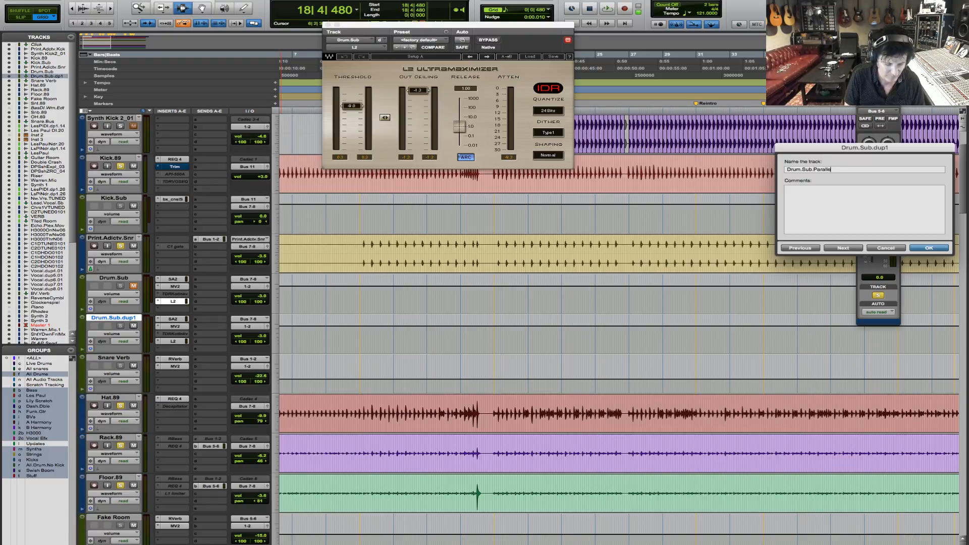
text(Parallel)
key(Return)
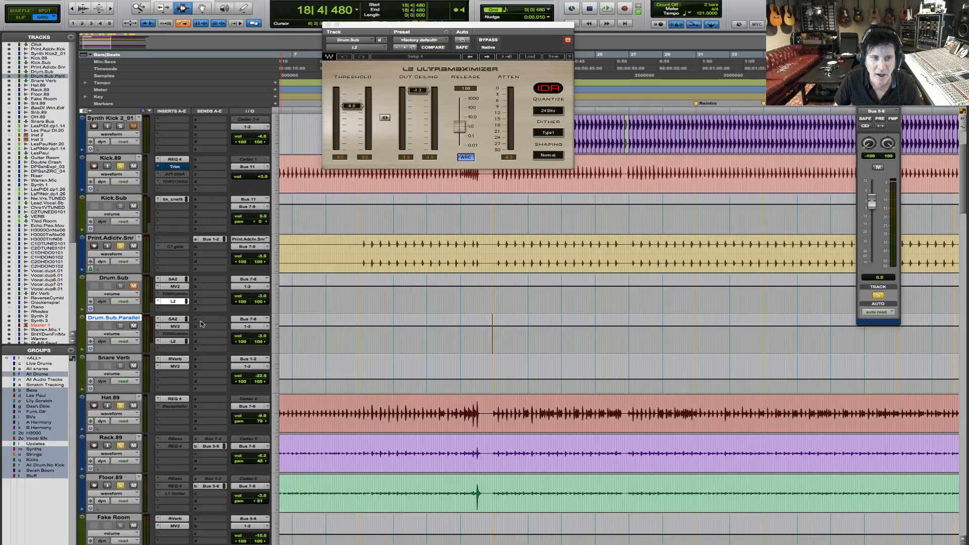
Insert the Plugin Alliance bx_console SSL 4000 E (stereo) in the first free insert slot of Drum.Sub.Parallel.
click(200, 323)
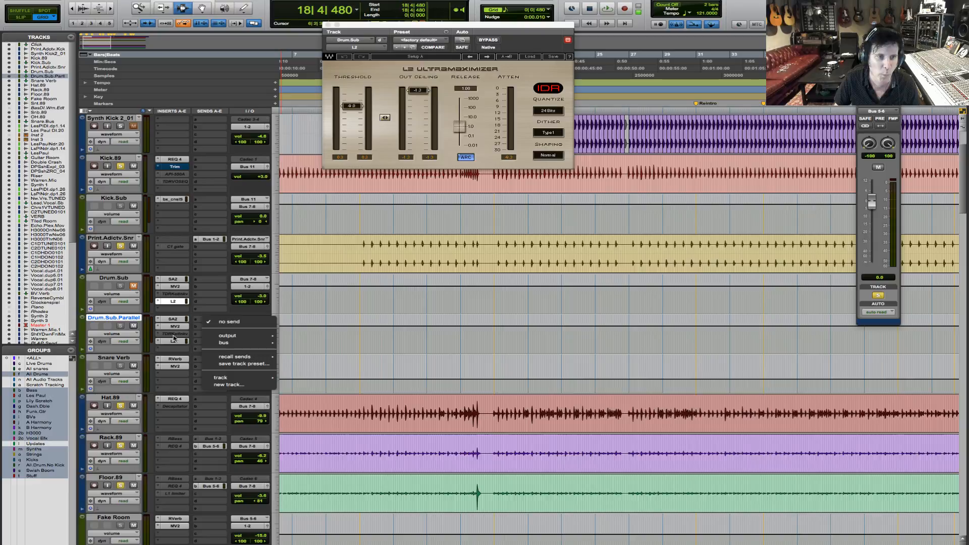
click(165, 350)
click(160, 350)
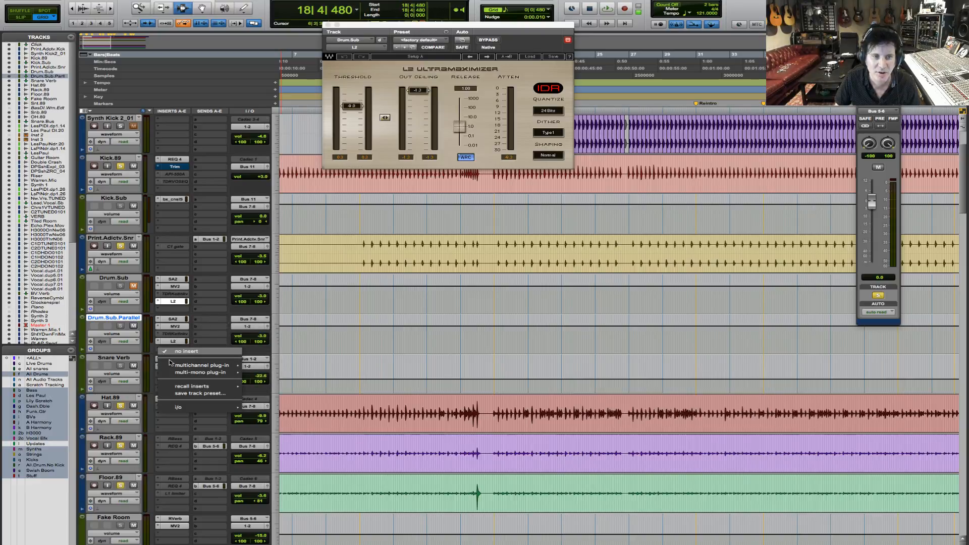
mouse_move(174, 365)
mouse_move(307, 362)
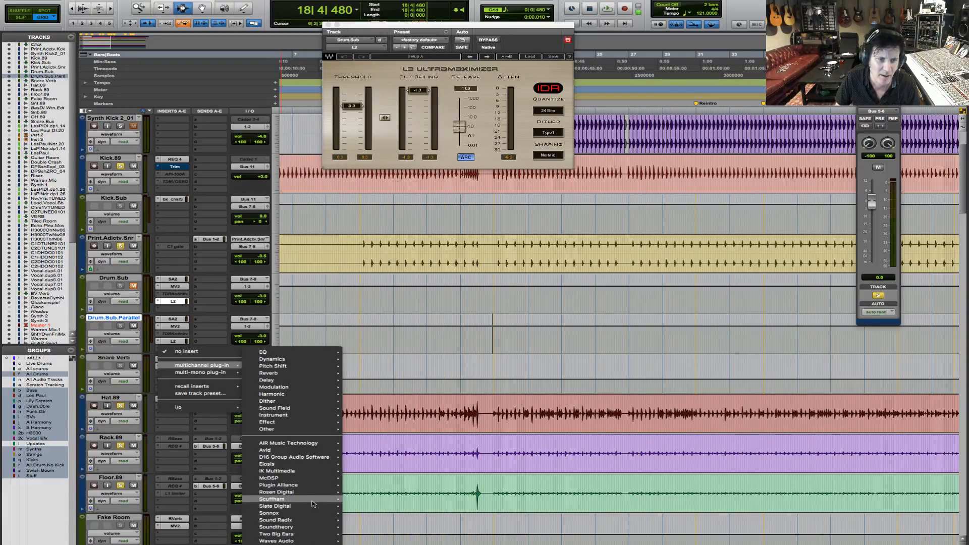
mouse_move(314, 490)
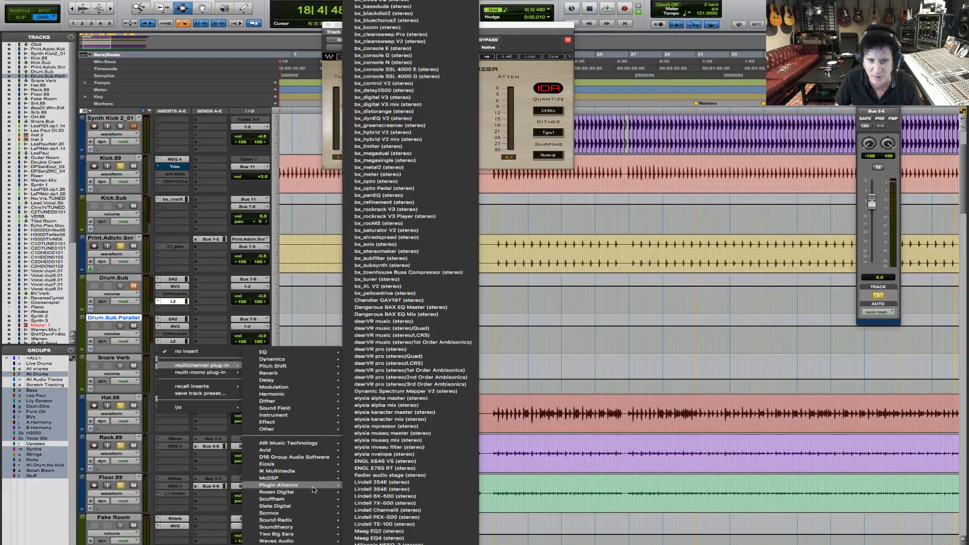
click(461, 74)
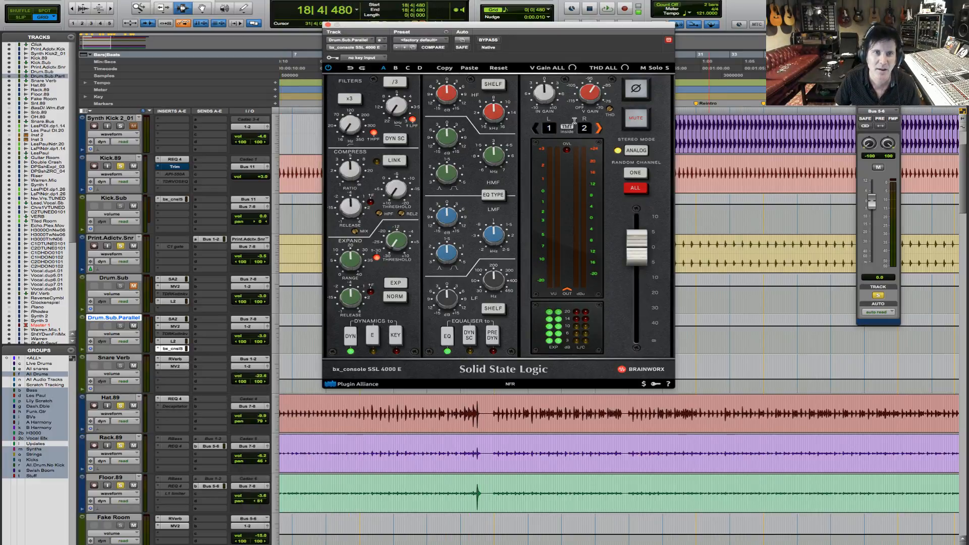
Load the preset 29 Drum Buss Smash A in the SSL 4000 E channel strip and start playing the drums.
click(435, 43)
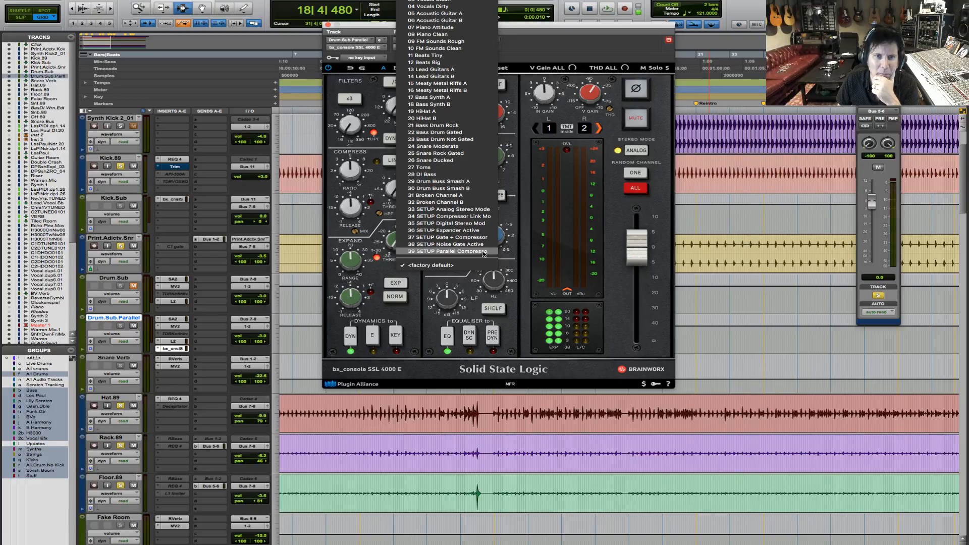
click(472, 181)
key(space)
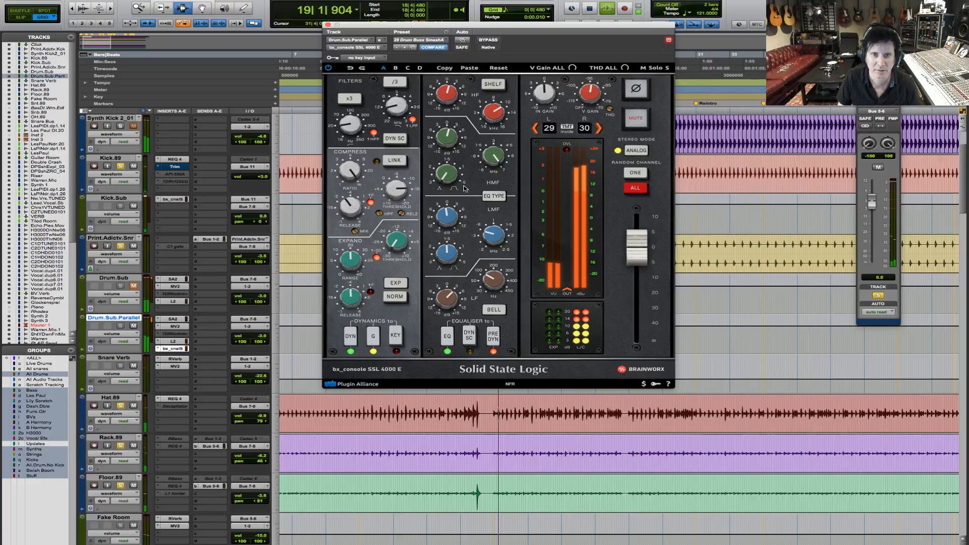
Bypass and re-enable the SSL 4000 E twice during playback to compare the smashed drums, and stop playback.
click(489, 40)
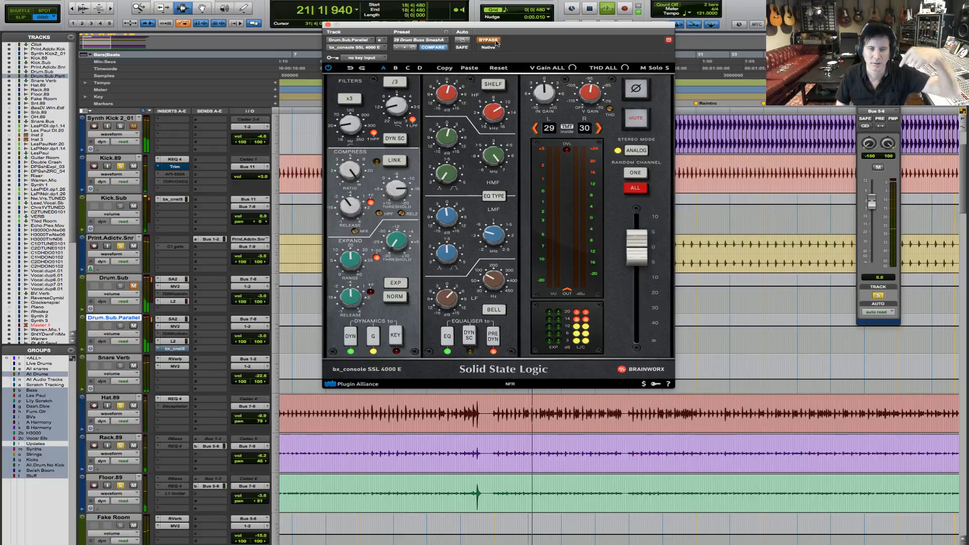
click(496, 42)
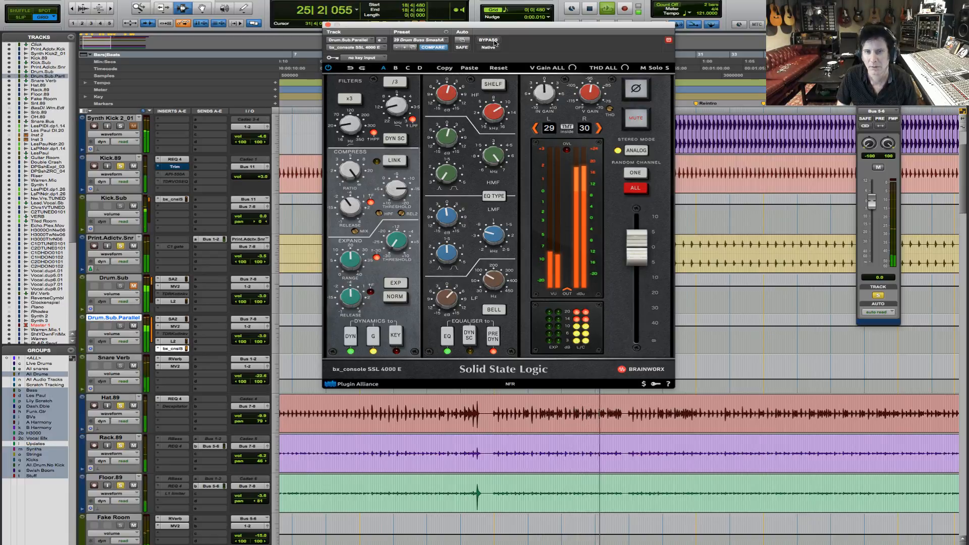
click(488, 40)
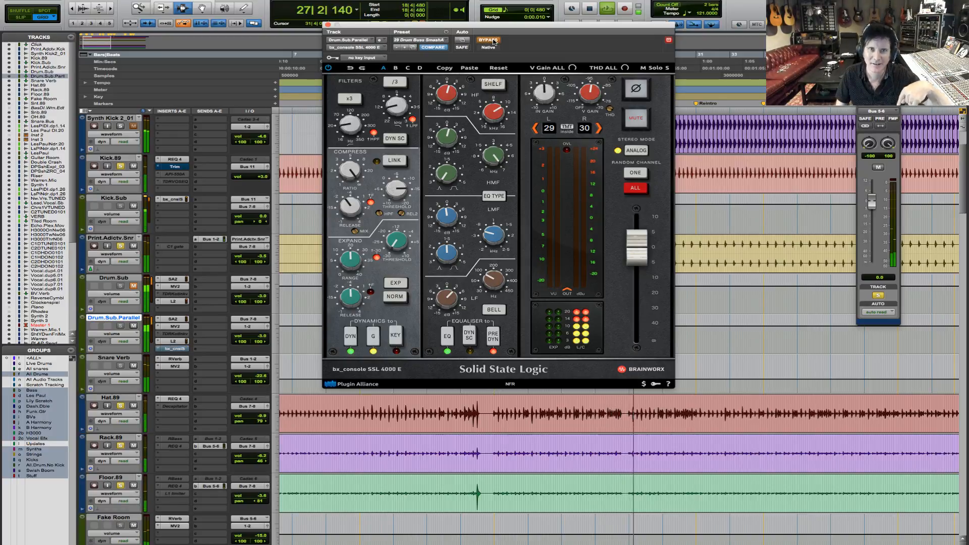
click(495, 42)
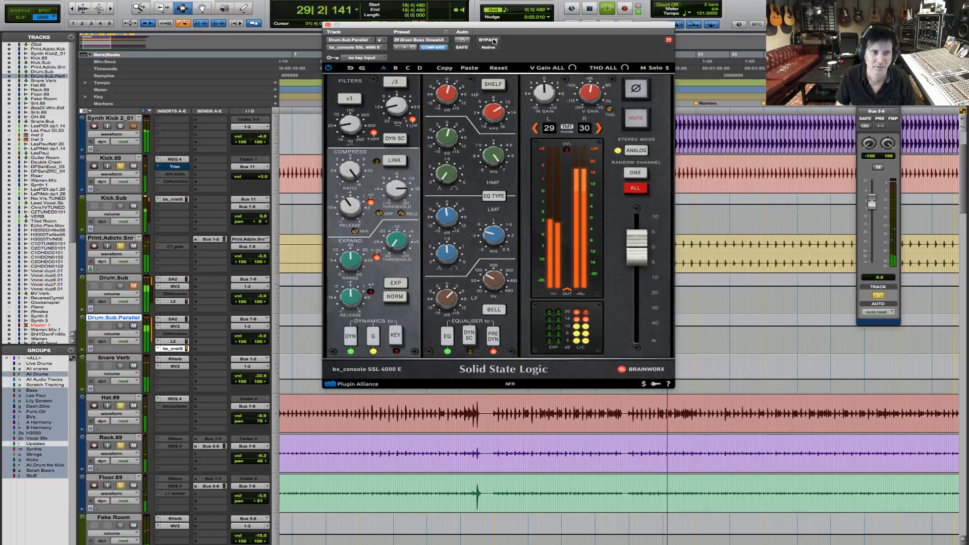
key(space)
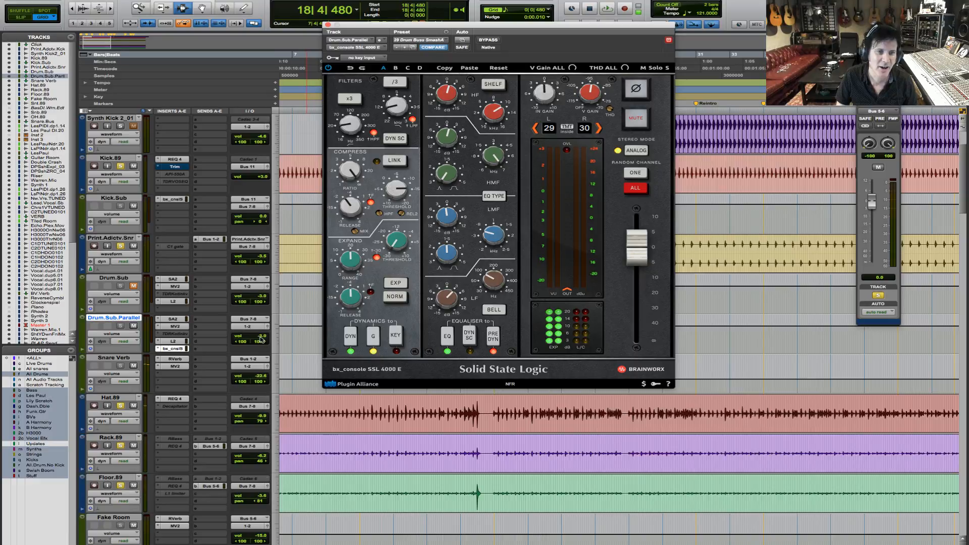
Try to lower the Drum.Sub.Parallel track's volume and play the drums.
drag(262, 339, 261, 340)
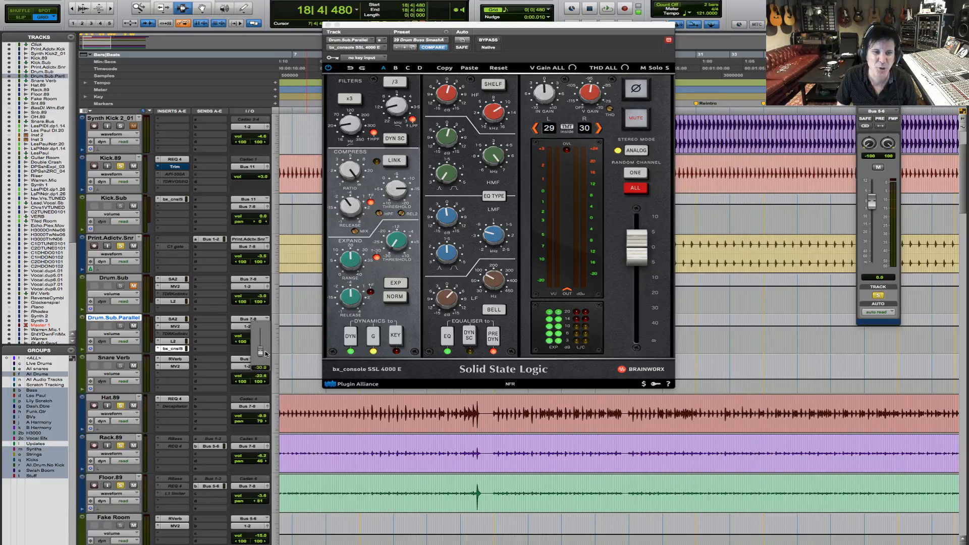
drag(266, 352, 266, 352)
key(space)
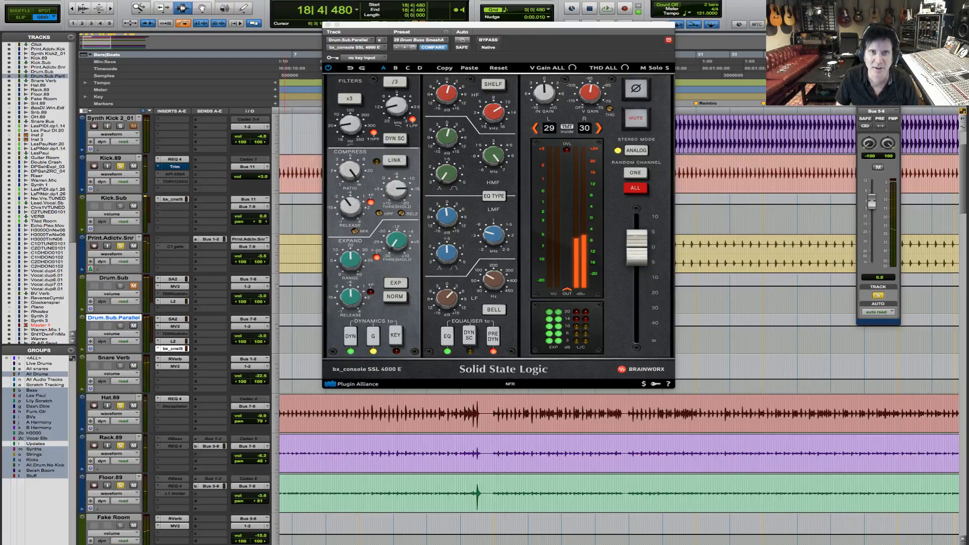
Delete the volume automation breakpoint near the end of the song on the Drum.Sub.Parallel track.
drag(369, 25, 495, 396)
key(r)
key(r)
key(r)
key(r)
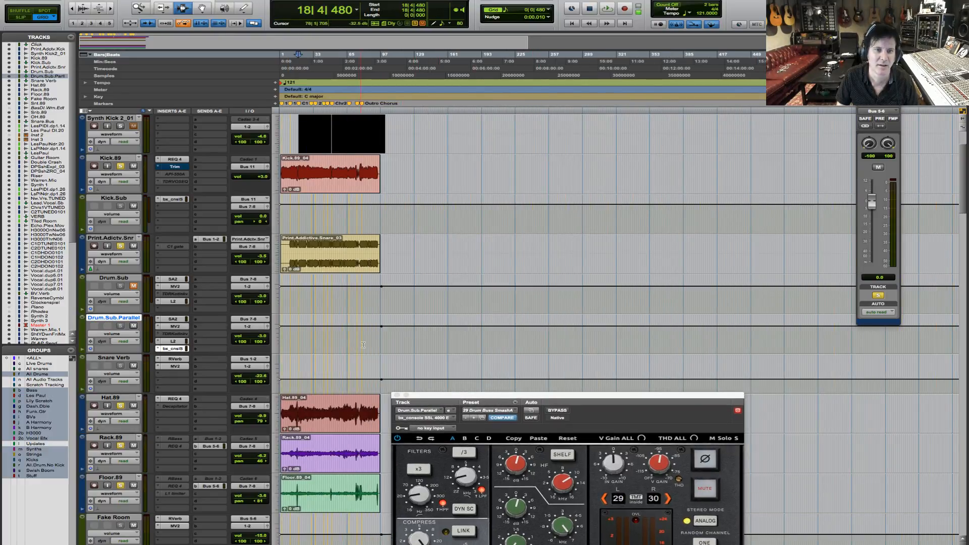
key(t)
key(t)
drag(662, 331, 685, 328)
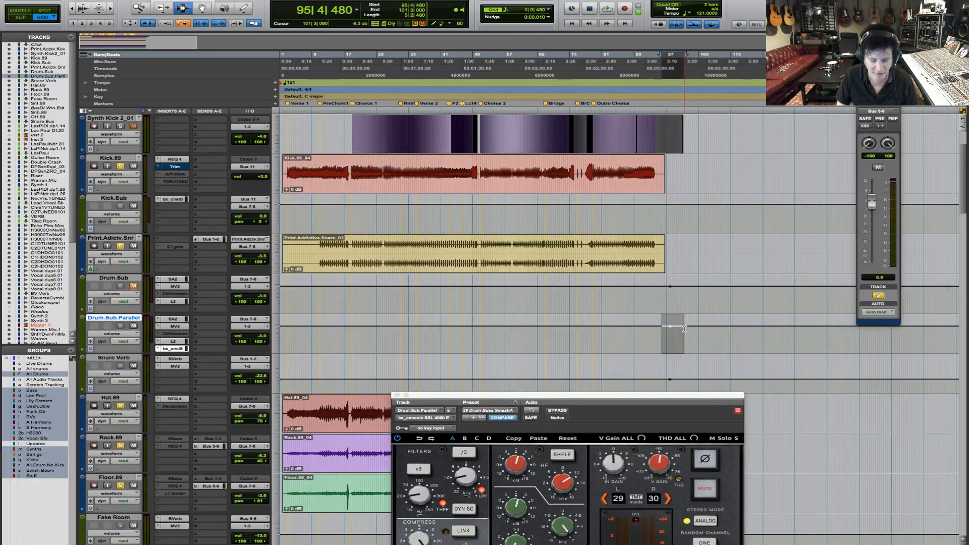
key(Delete)
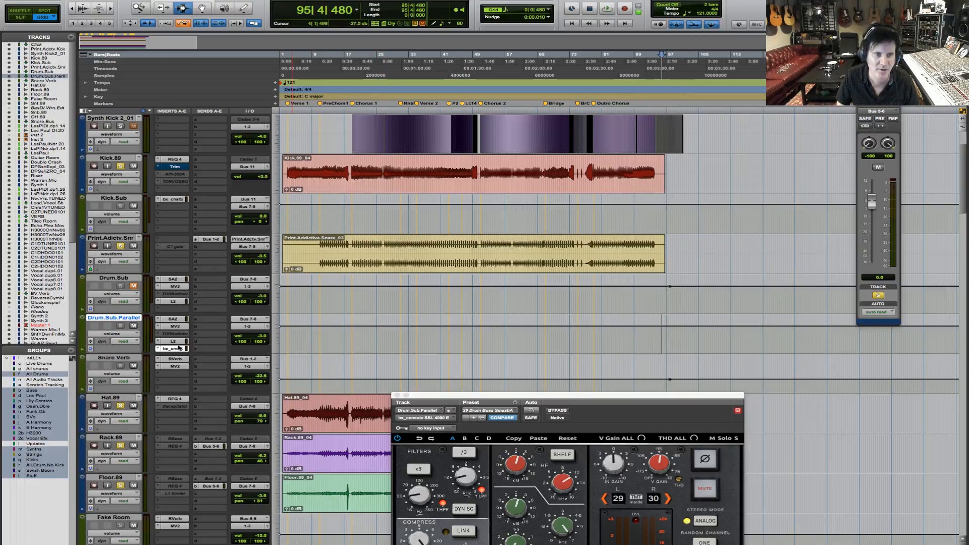
Set the Drum.Sub.Parallel volume to about -11.8 dB while playing the drums from just before Chorus 1, and stop playback.
drag(476, 400, 452, 129)
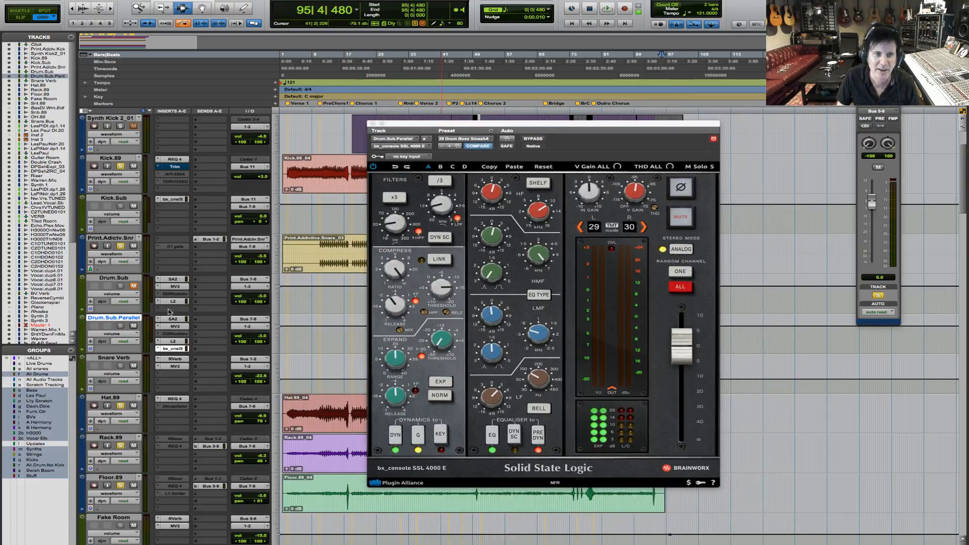
click(263, 337)
drag(264, 344, 263, 347)
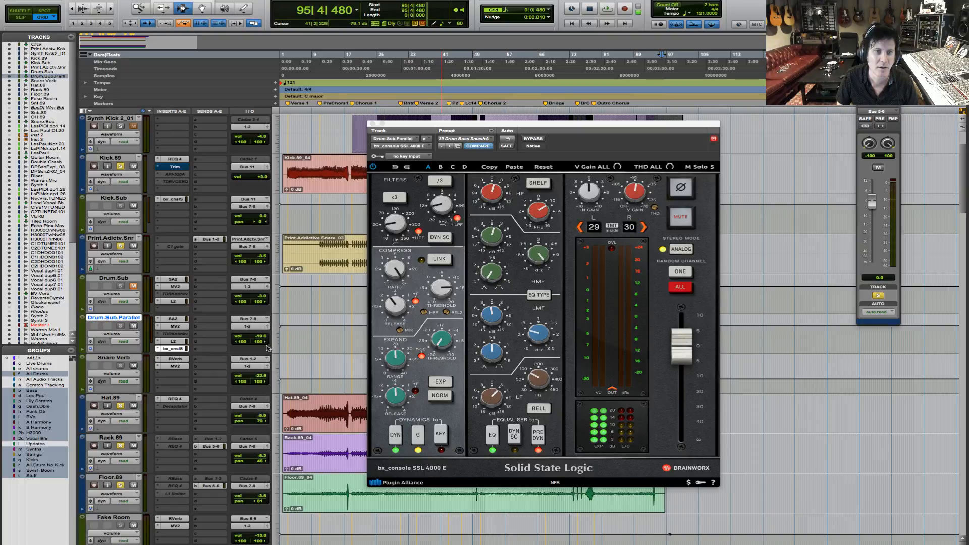
key(space)
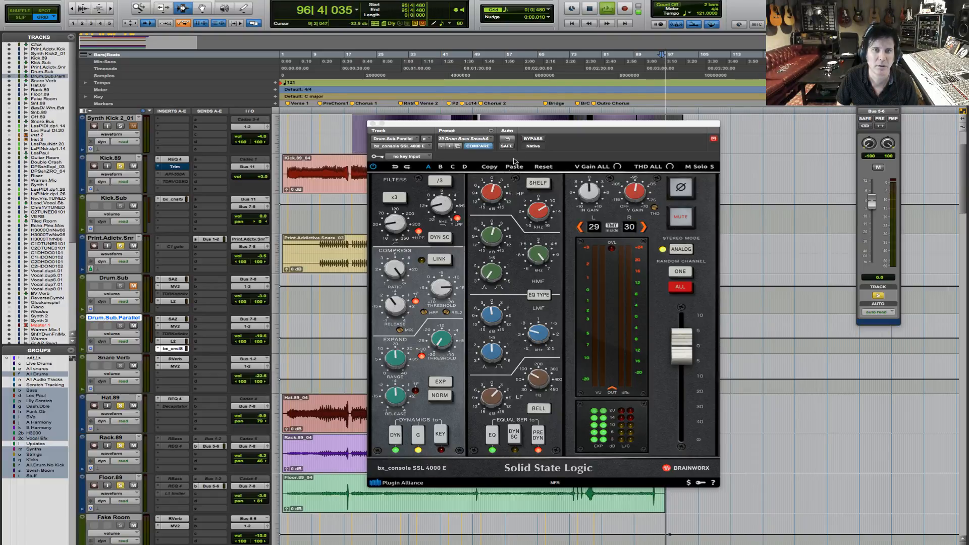
key(space)
click(414, 118)
click(350, 117)
key(space)
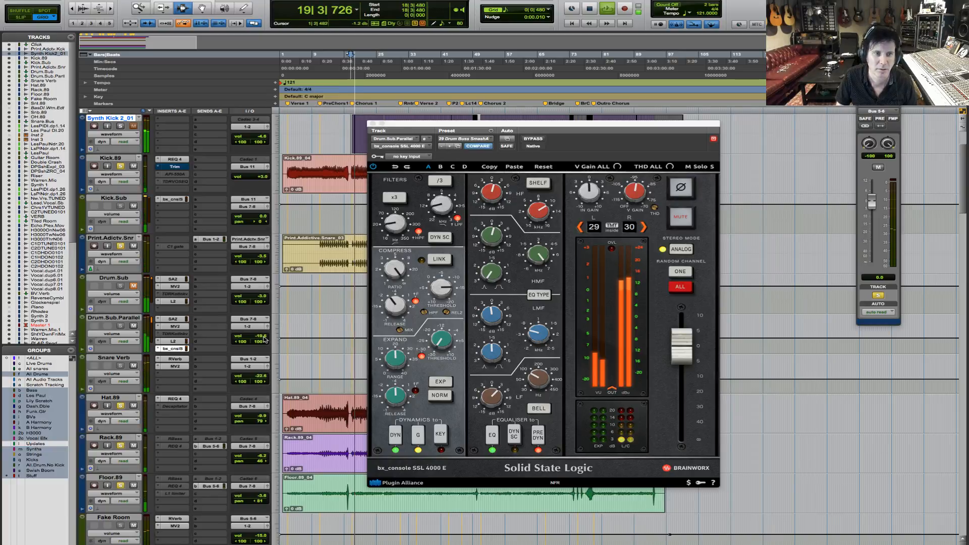
drag(267, 337, 263, 338)
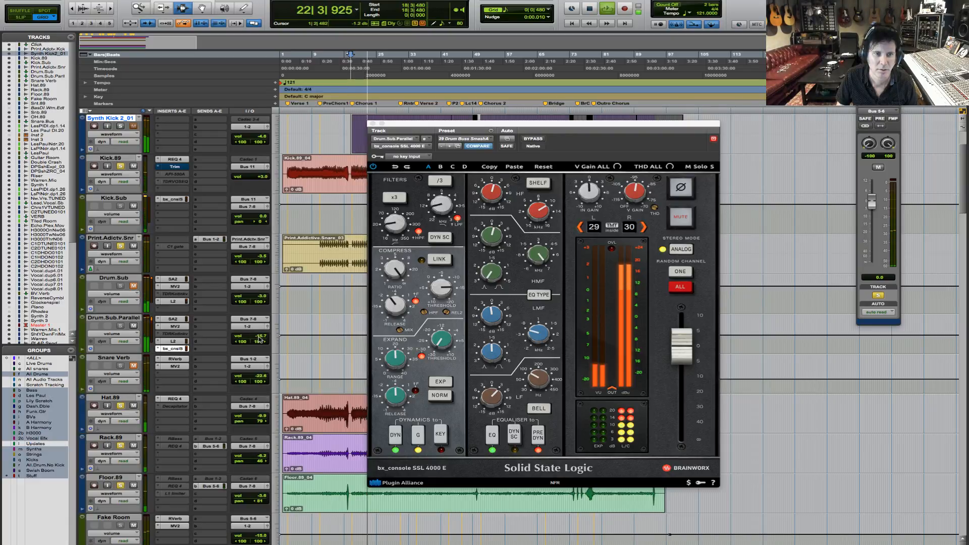
drag(259, 338, 261, 337)
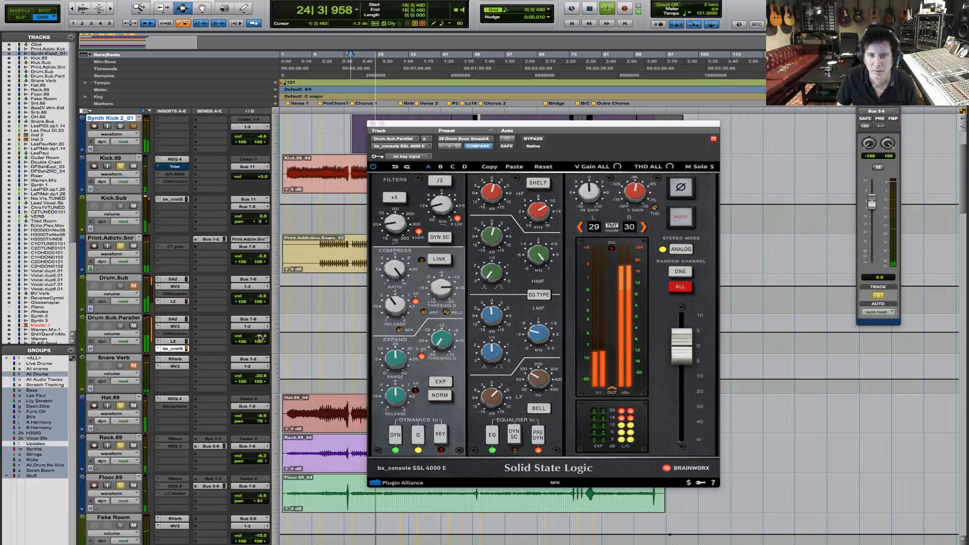
key(space)
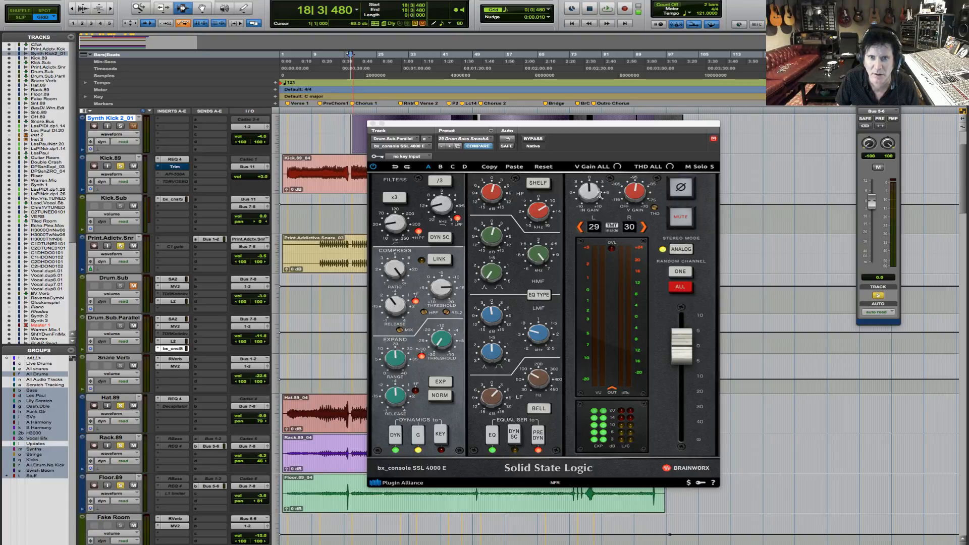
Raise the input gain of the SSL 4000 E during playback, and replay the drums from just before Chorus 1.
key(space)
mouse_move(592, 187)
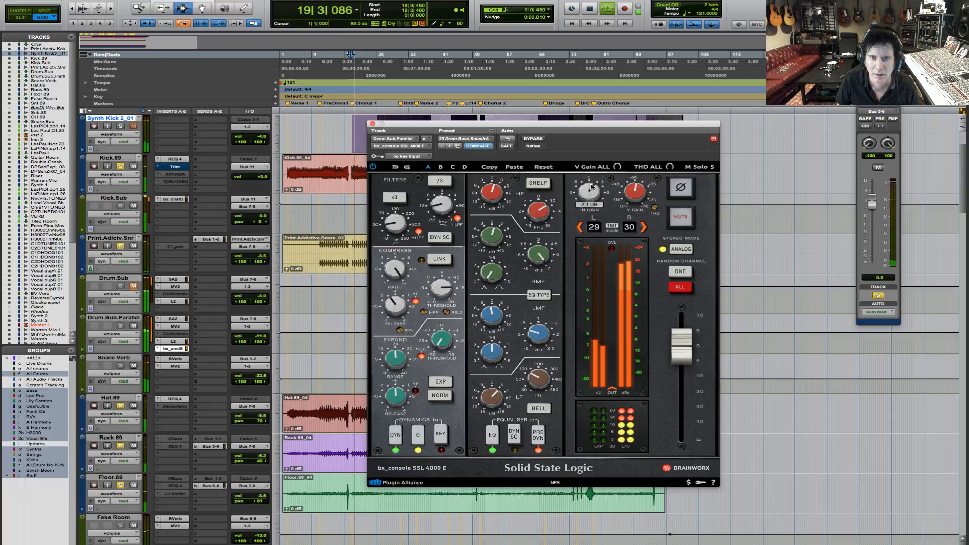
drag(592, 187, 594, 184)
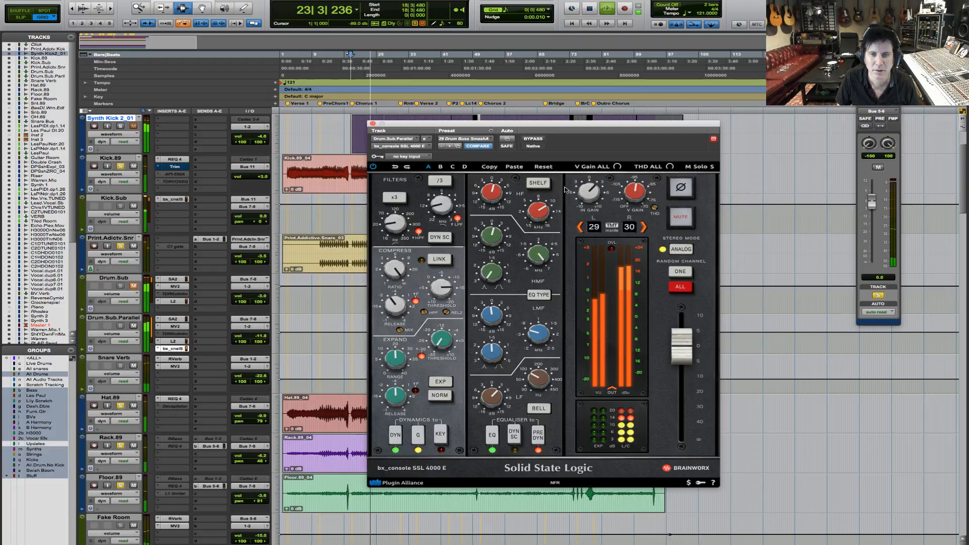
key(space)
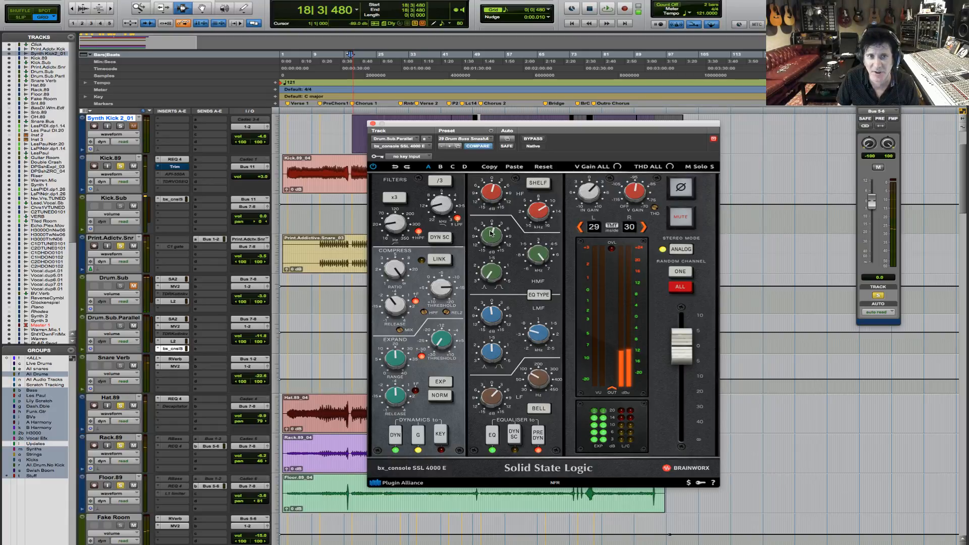
key(space)
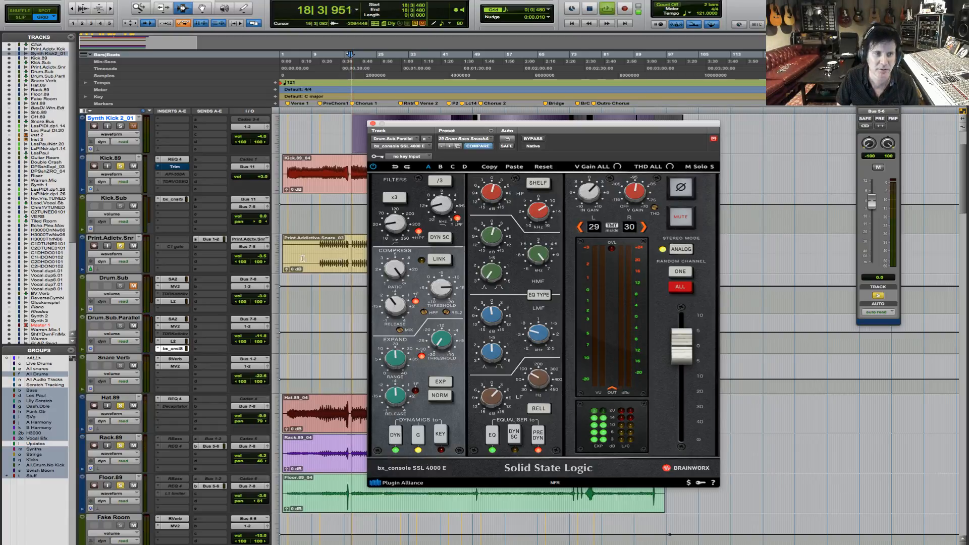
Unmute the Drum.Sub track and play from just before Chorus 1, comparing the drums with and without Drum.Sub.Parallel, and stop playback.
key(space)
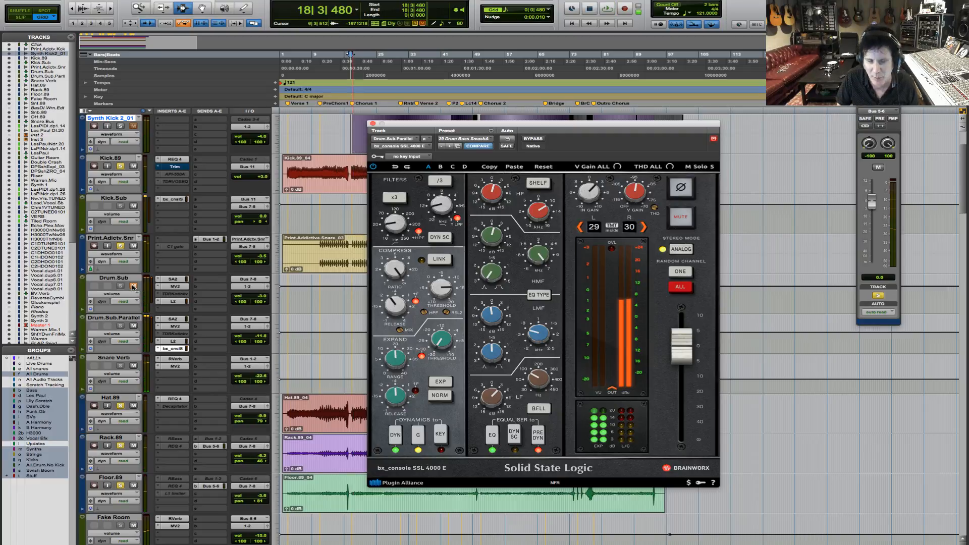
click(134, 286)
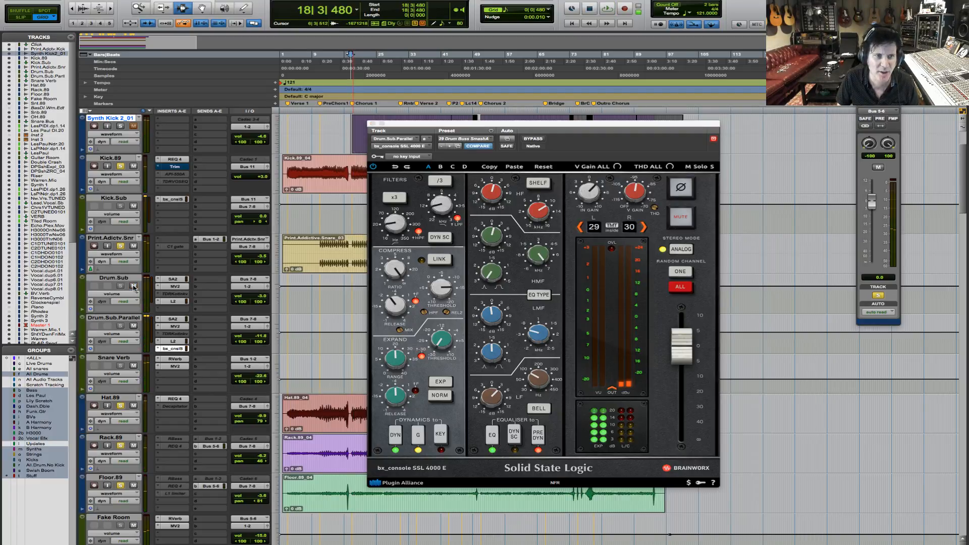
key(space)
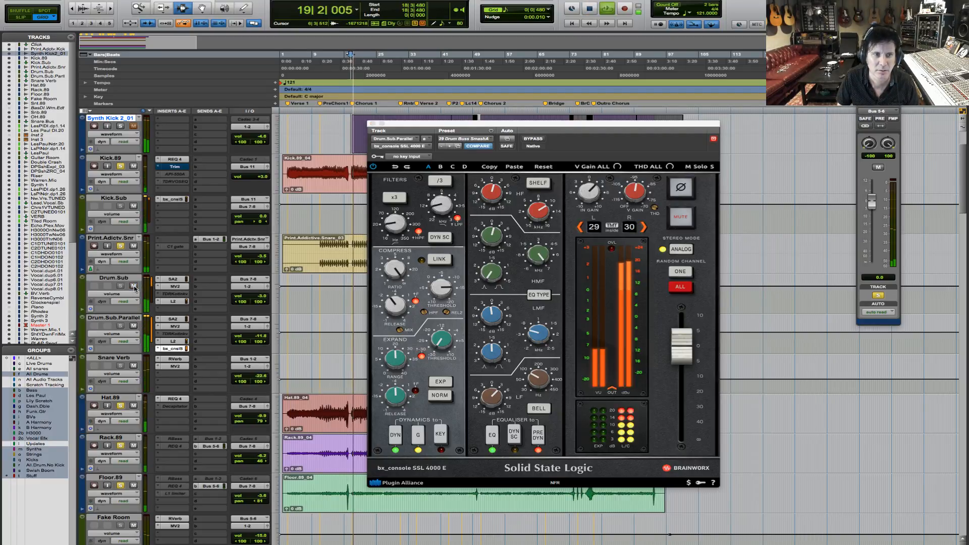
click(133, 326)
click(134, 326)
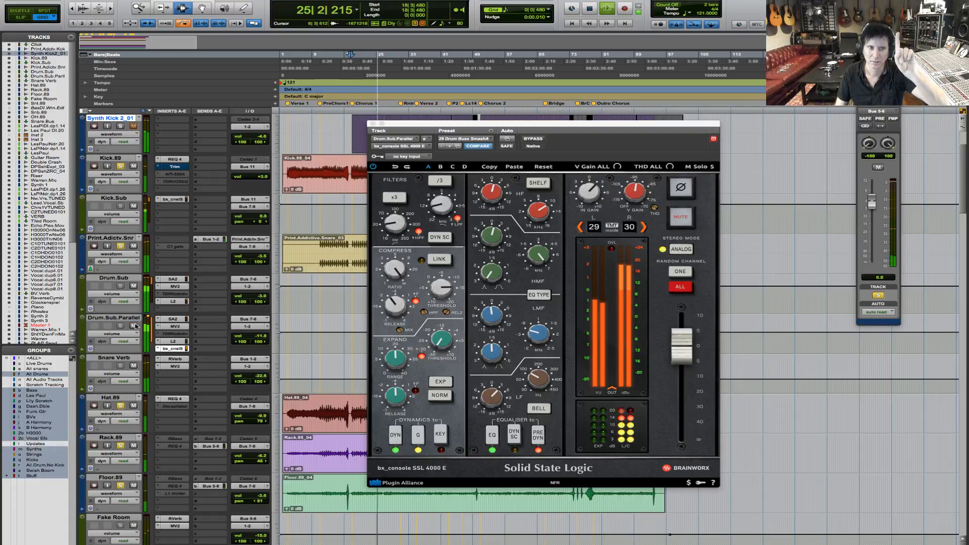
key(space)
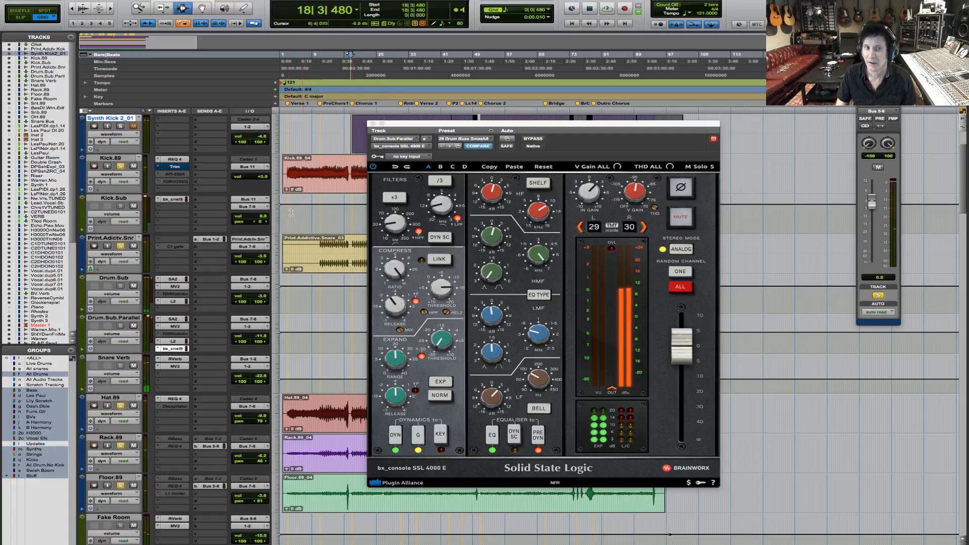
Close the SSL 4000 E window and clear the solo on all tracks.
click(374, 124)
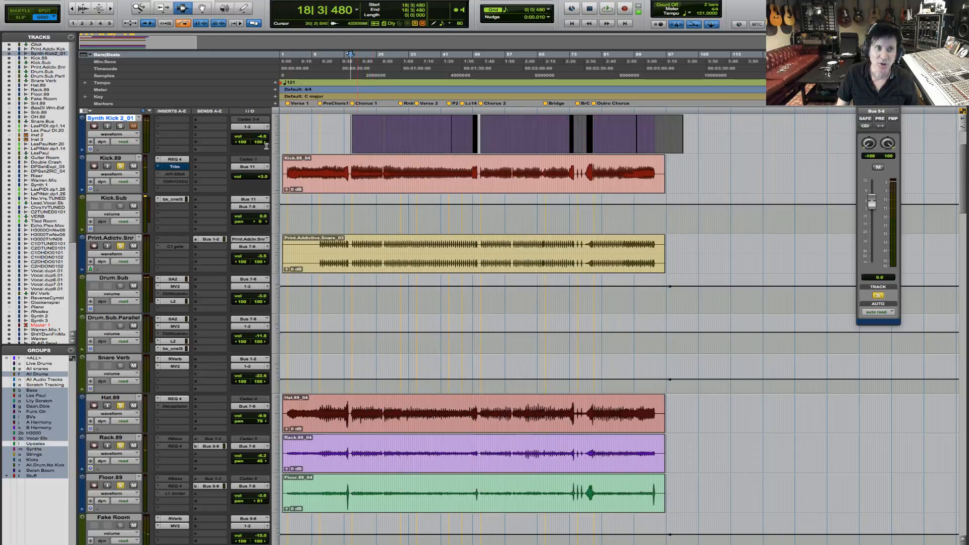
alt+click(121, 246)
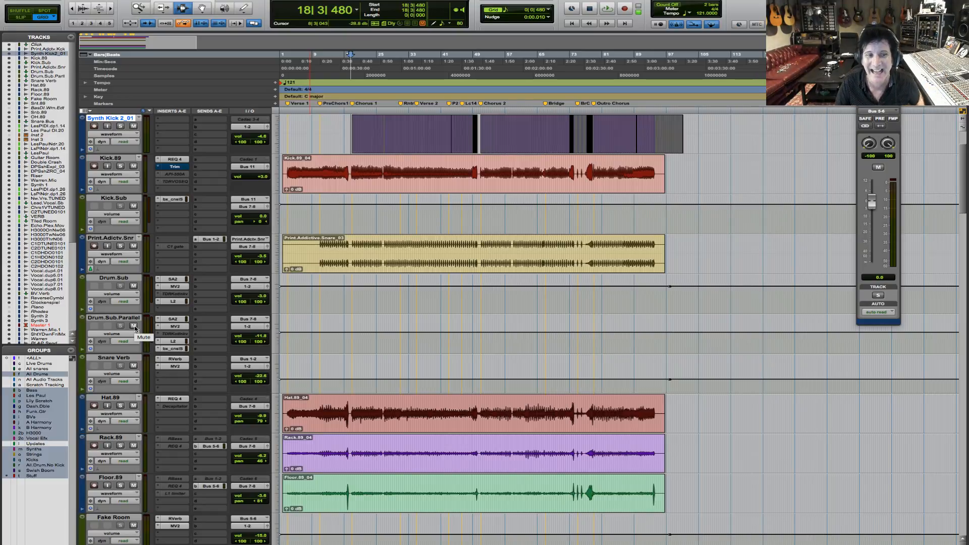
Open the SSL 4000 E on Drum.Sub.Parallel, mute that track, and play from just before Chorus 1.
click(181, 349)
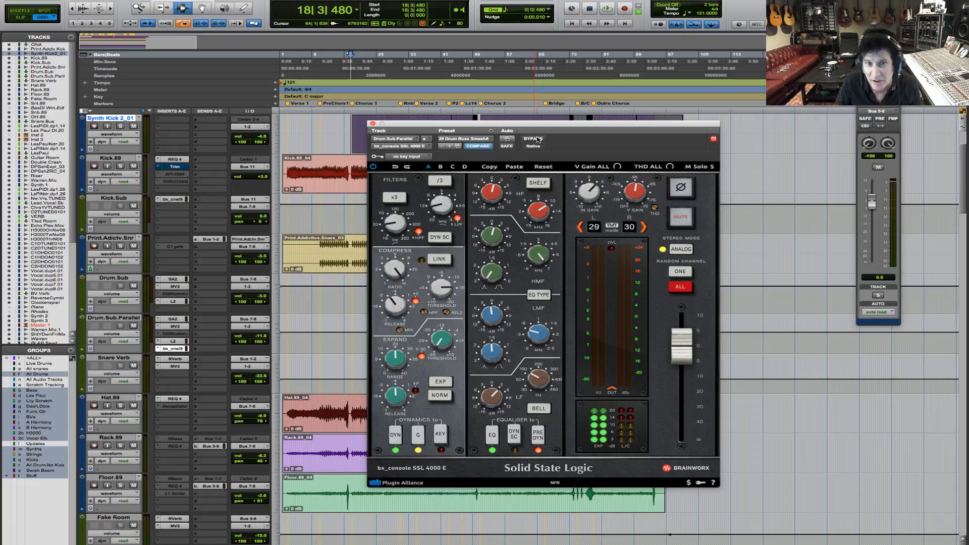
click(134, 326)
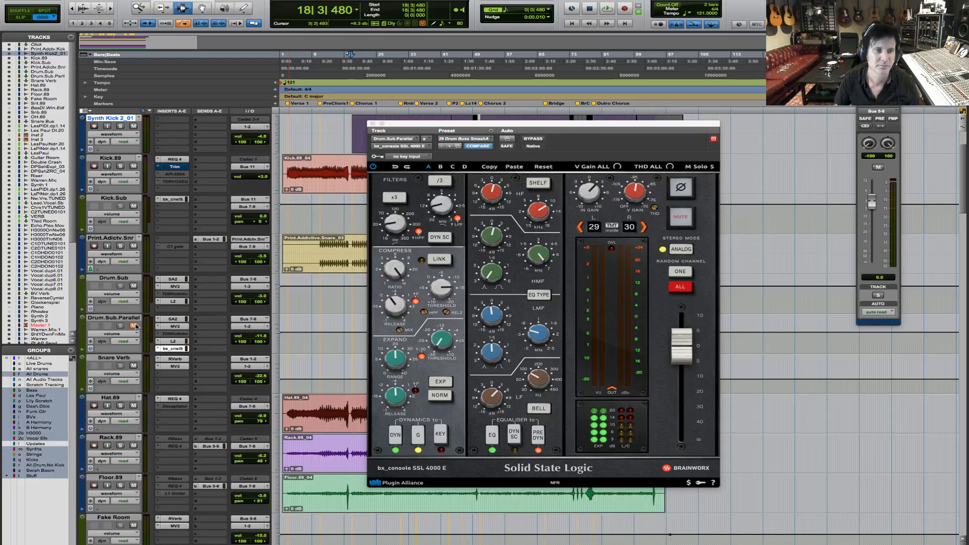
key(space)
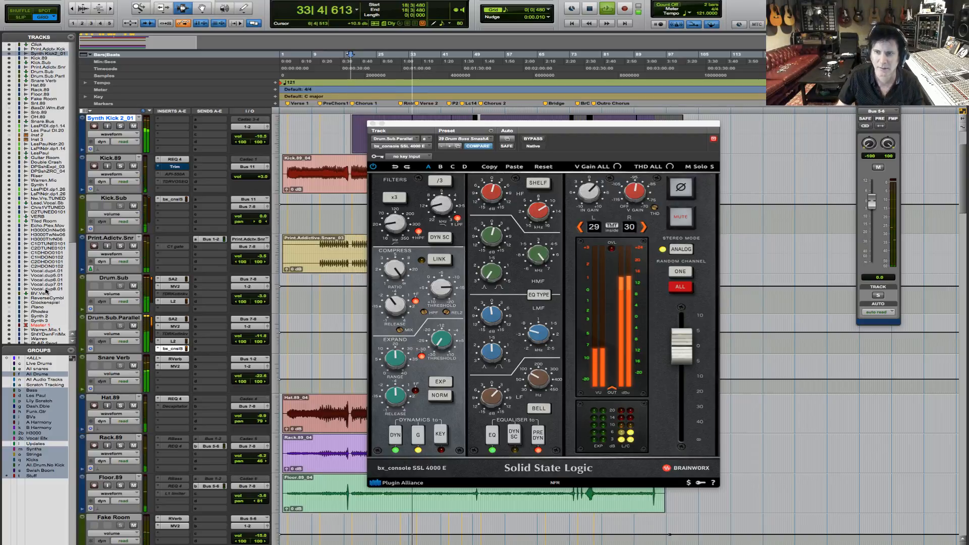
Solo the drum tracks and Synth Kick 2_01 during playback, and stop playback.
click(120, 166)
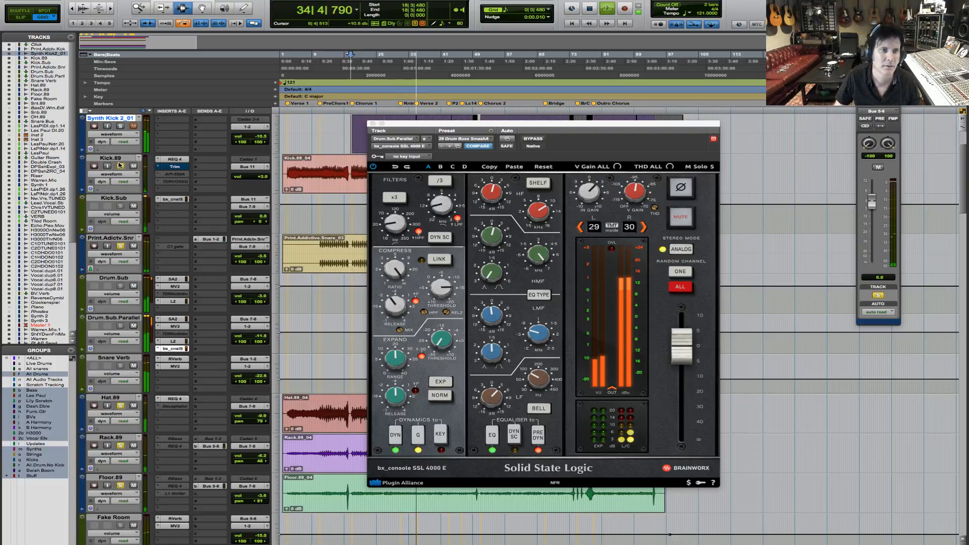
click(121, 126)
key(space)
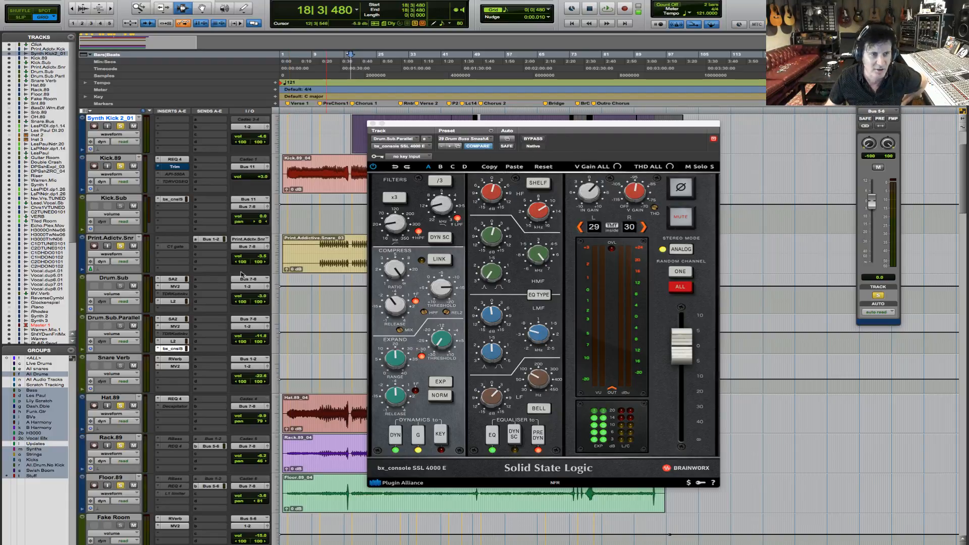
Open the MV2 on the Drum.Sub track, mute Drum.Sub.Parallel, and play the drums from just before Chorus 1.
click(180, 286)
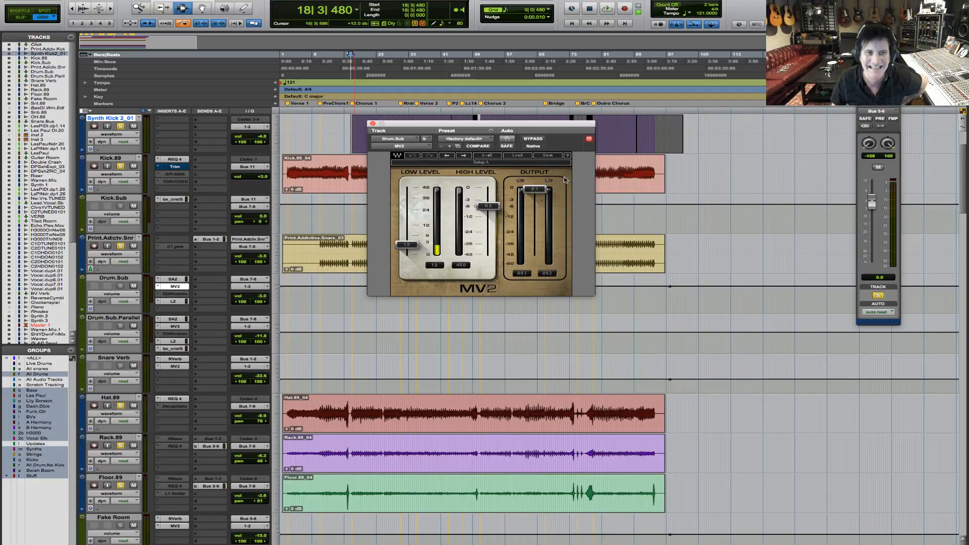
click(134, 326)
key(space)
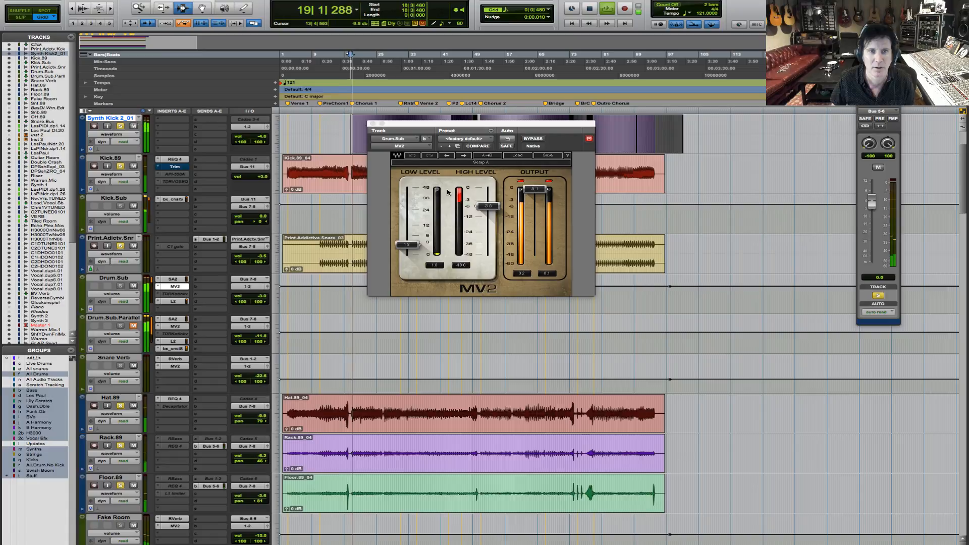
Compare the Drum.Sub sound with the MV2 bypassed and active twice, leave it active, and stop playback.
click(534, 140)
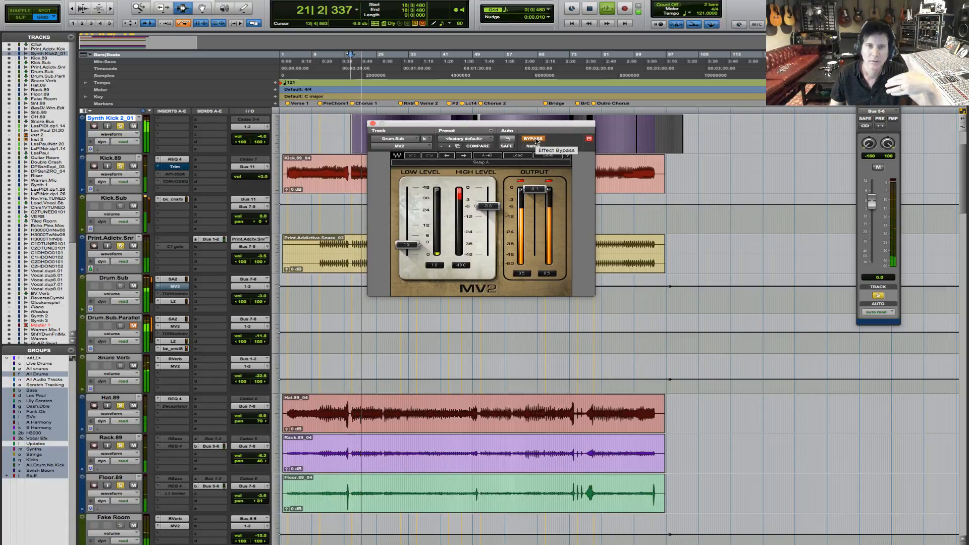
click(534, 139)
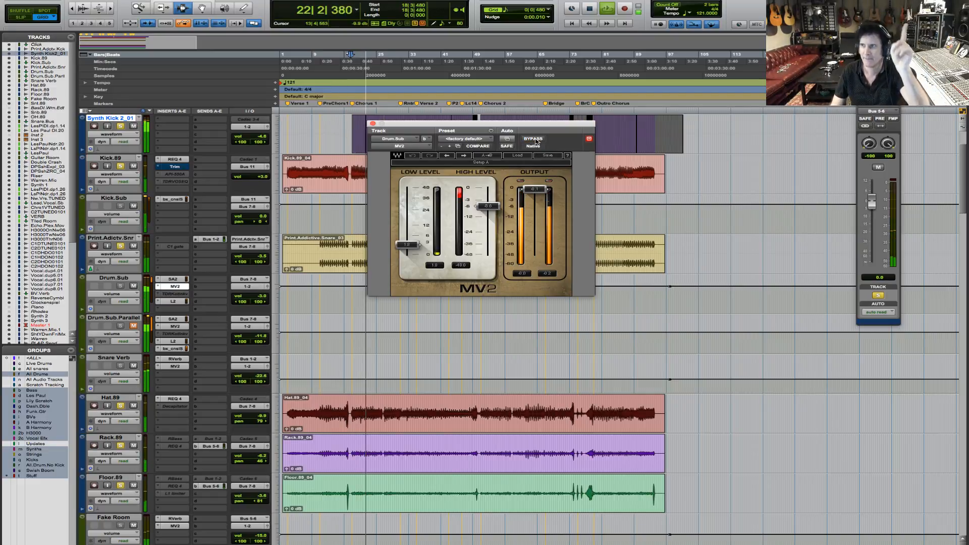
click(534, 139)
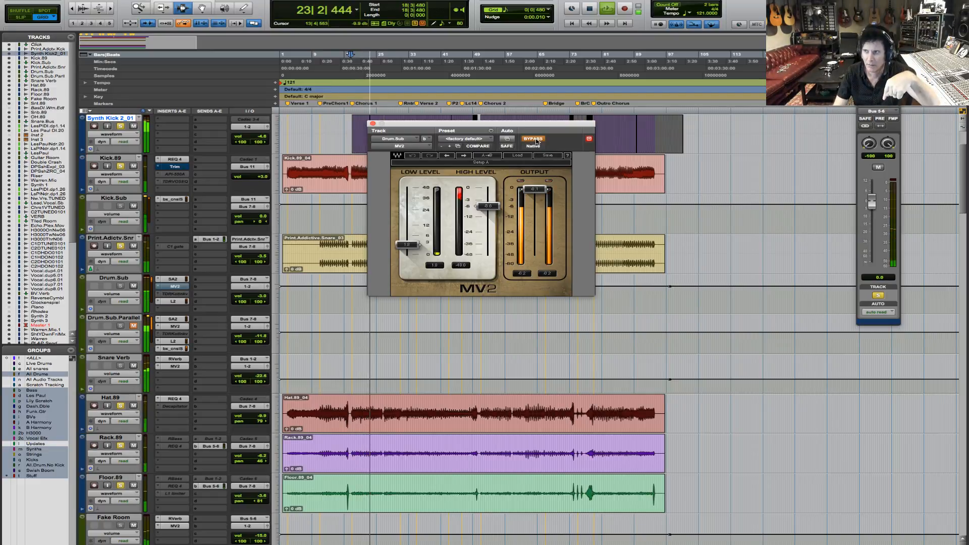
click(536, 141)
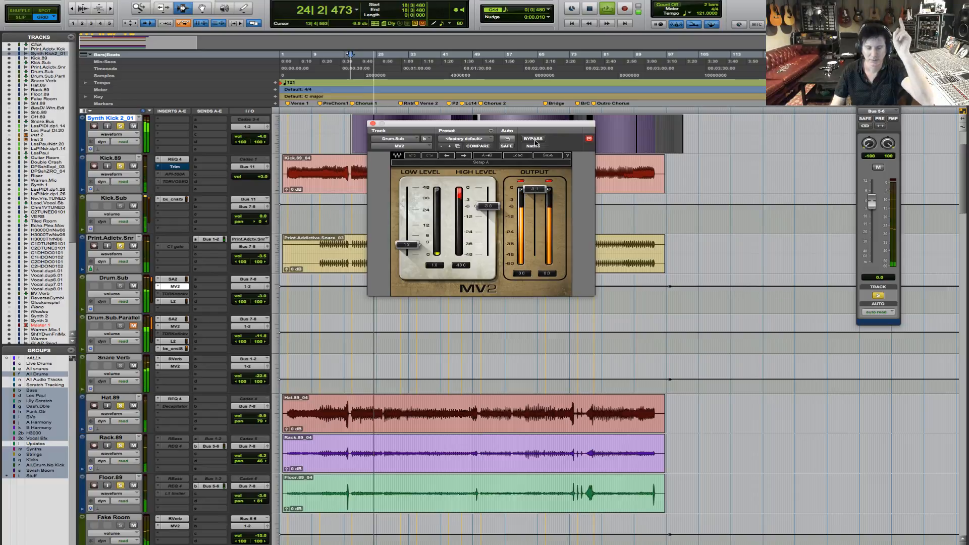
key(space)
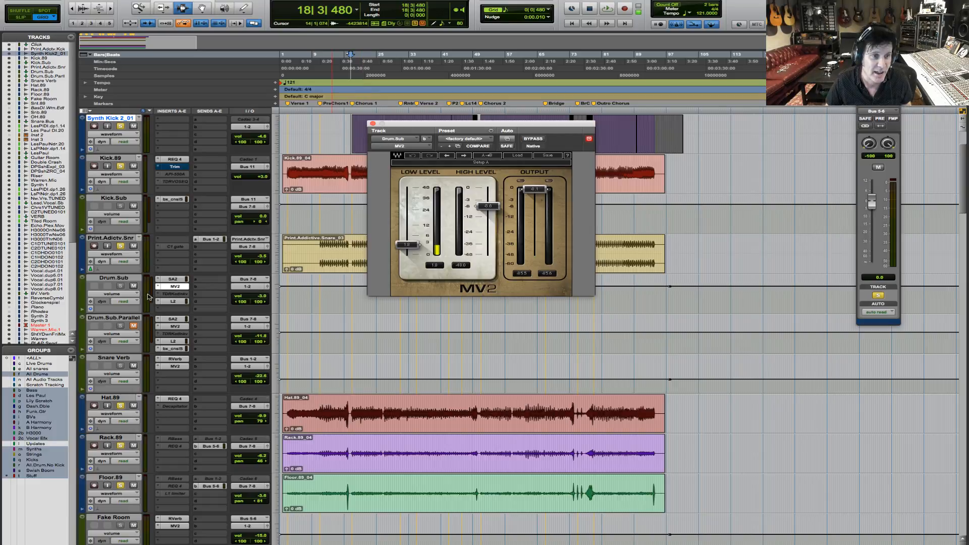
Mute Drum.Sub, open the SSL 4000 E on Drum.Sub.Parallel, and listen to the parallel drums from just before Chorus 1.
click(134, 286)
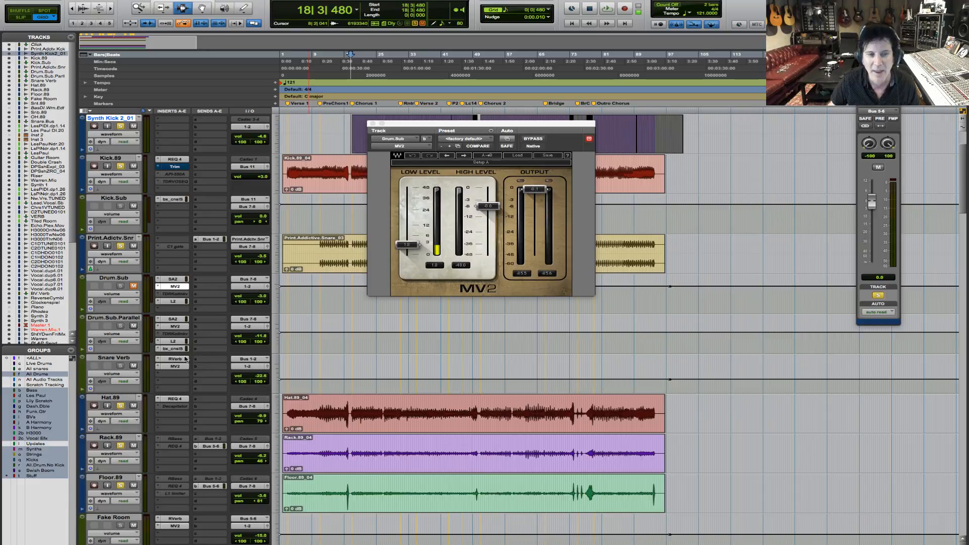
click(174, 349)
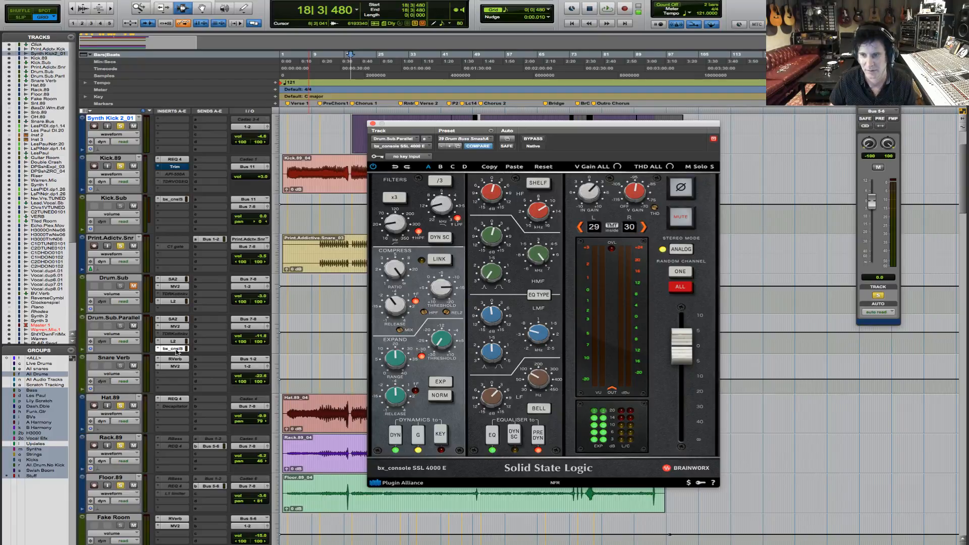
key(space)
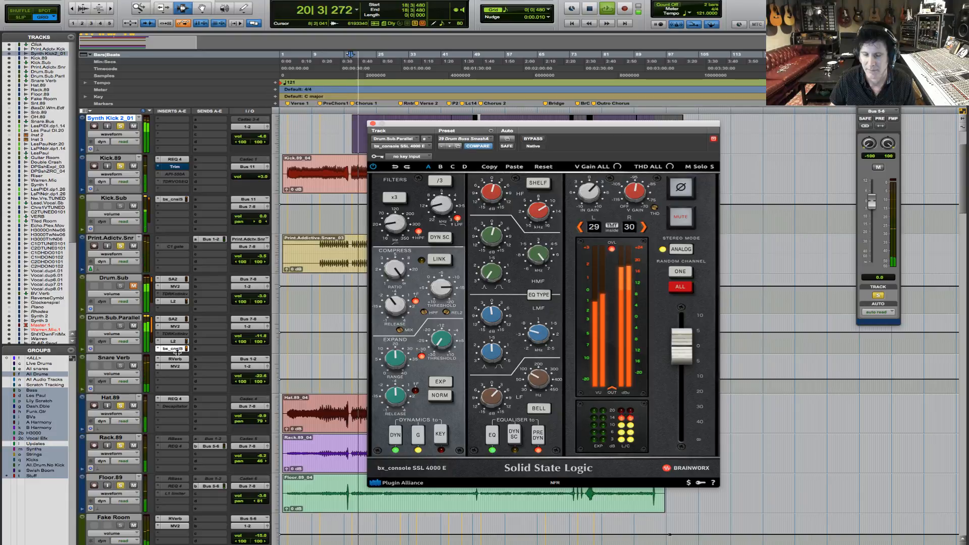
key(space)
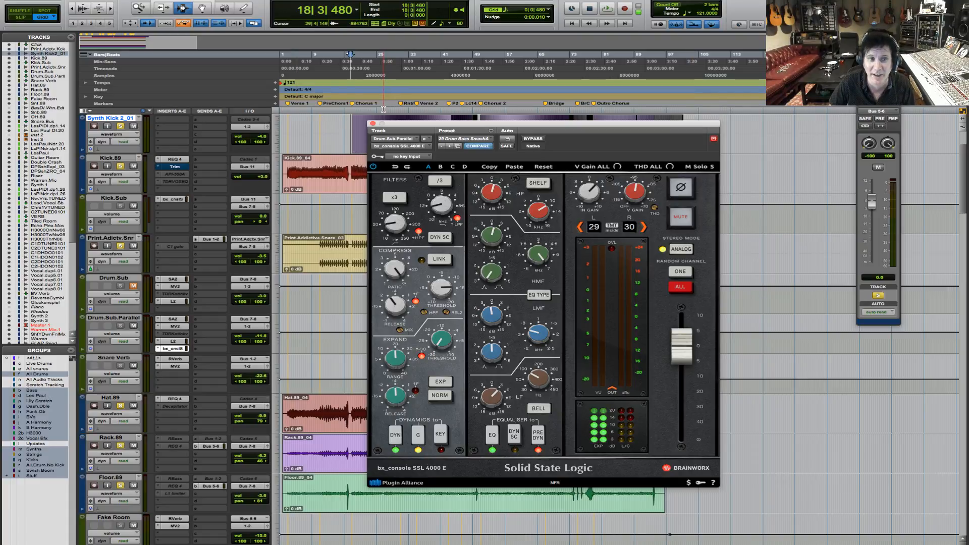
Unmute Drum.Sub during playback, compare the drums with Drum.Sub.Parallel muted and unmuted, and stop playback.
key(space)
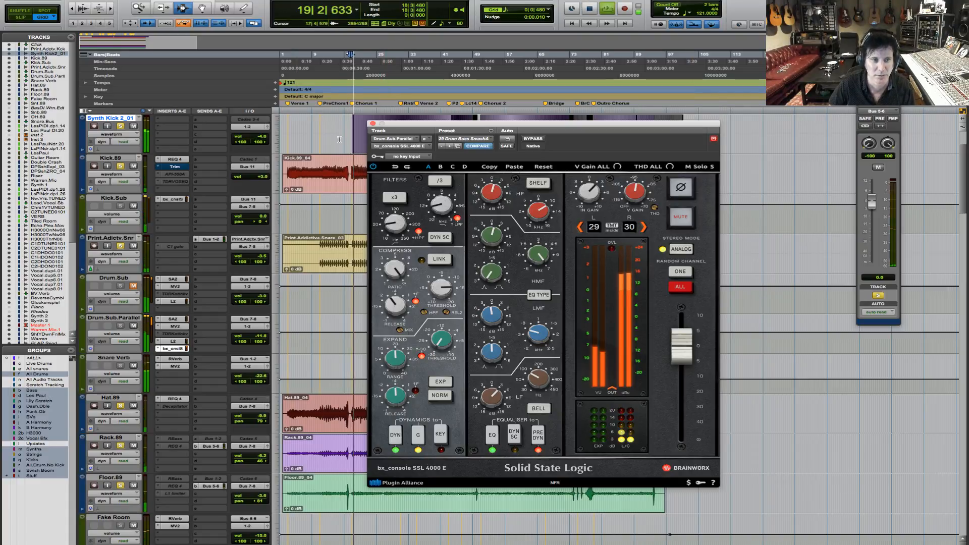
click(134, 286)
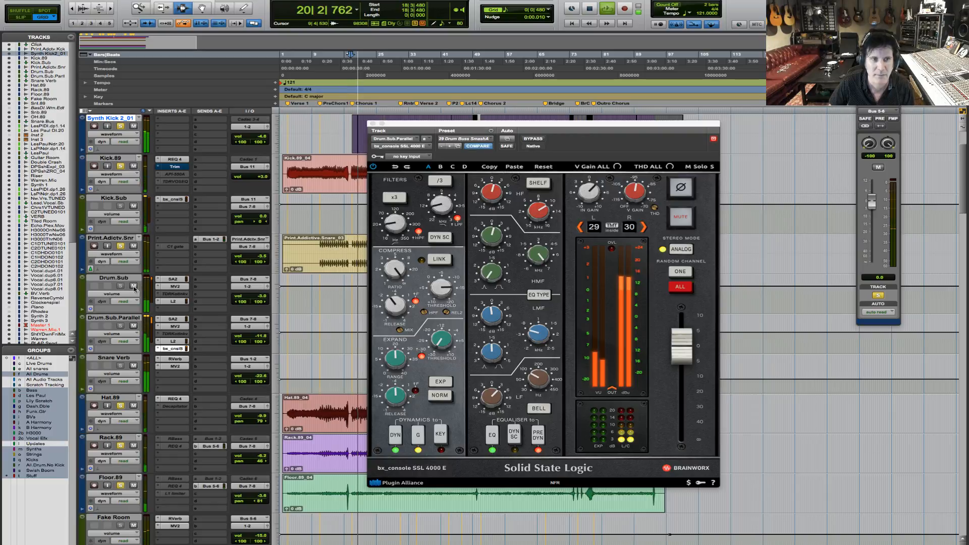
click(134, 326)
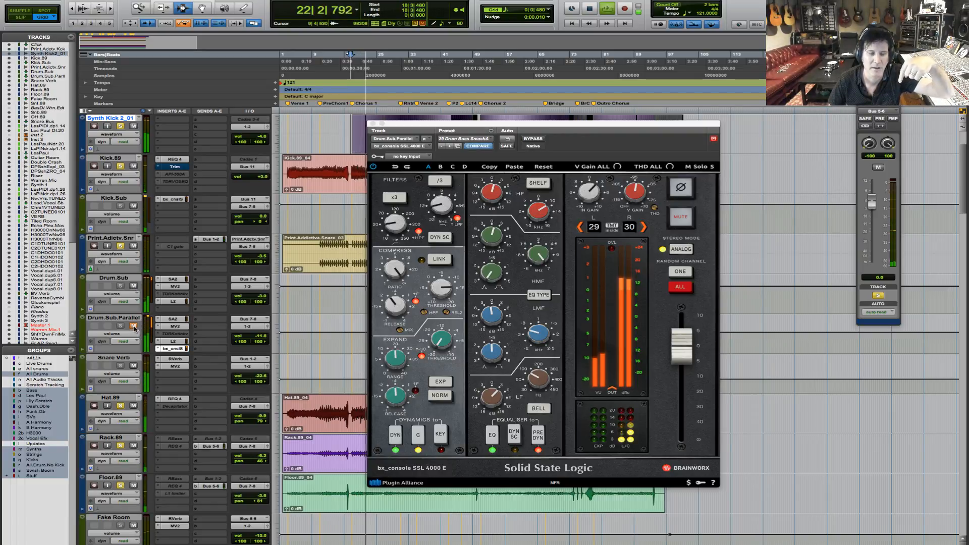
click(134, 327)
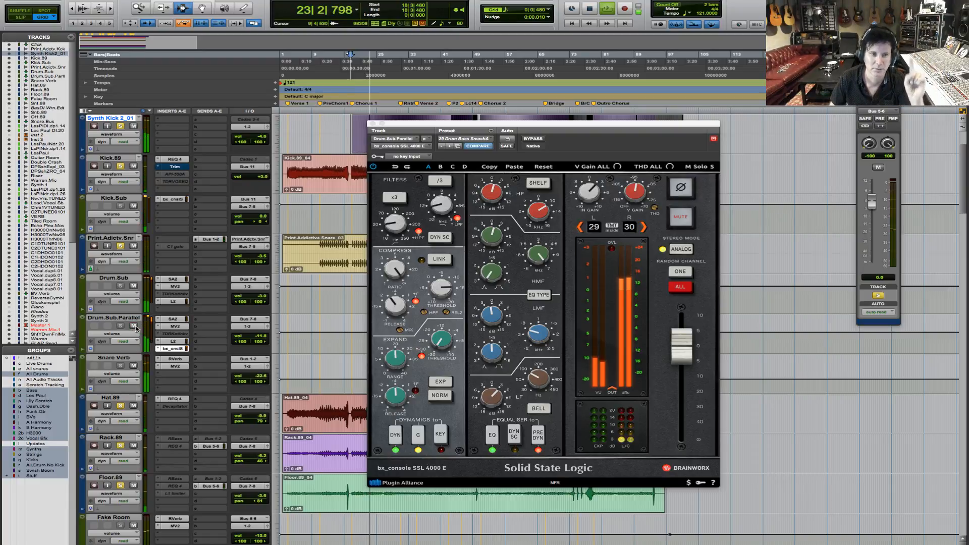
key(space)
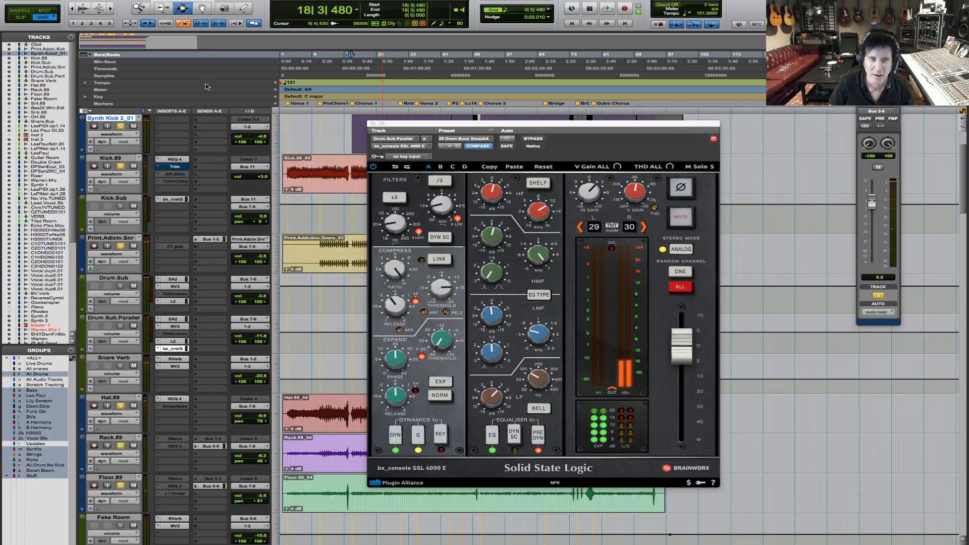
Close the channel strip window and turn off the solo on the drum tracks.
click(373, 123)
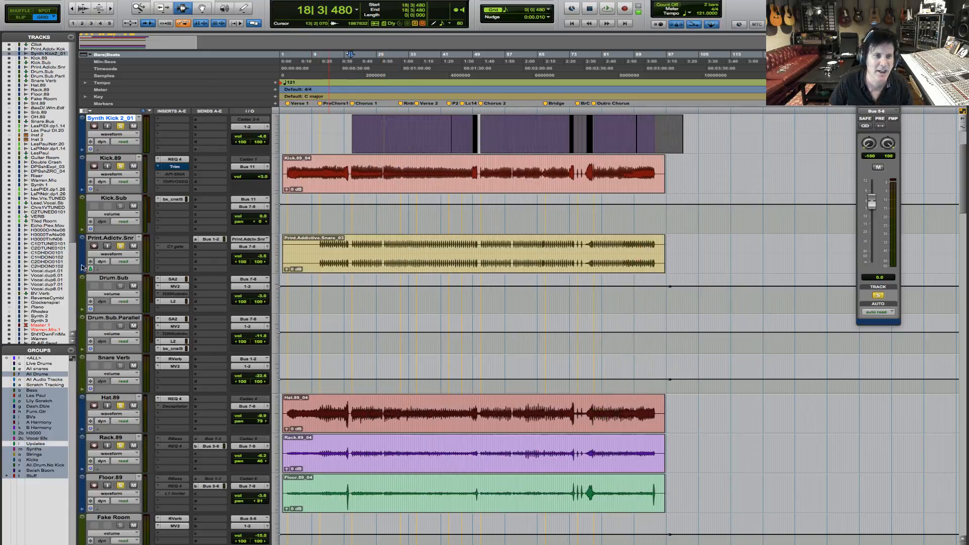
click(121, 246)
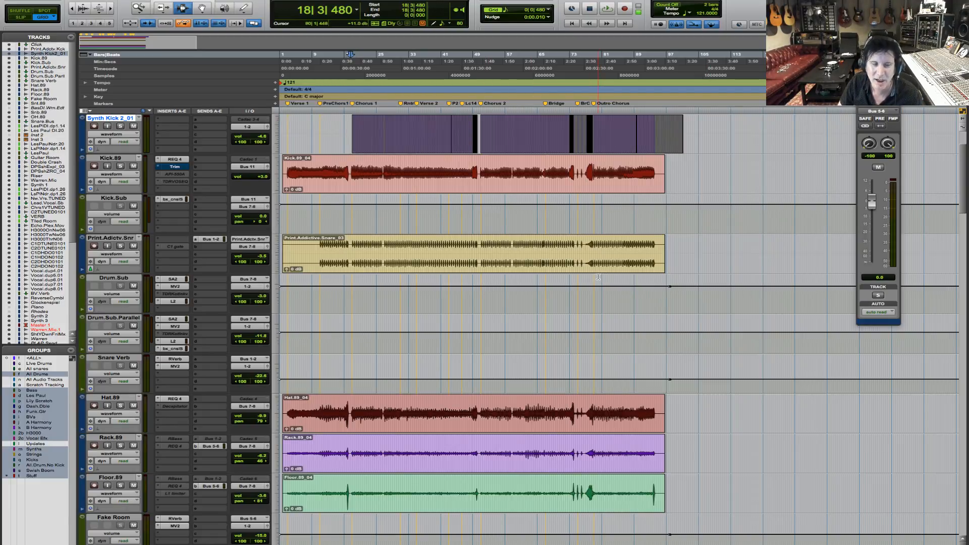
Open the MV2 on Drum.Sub, clear its output clip indicators, and close its window.
click(175, 286)
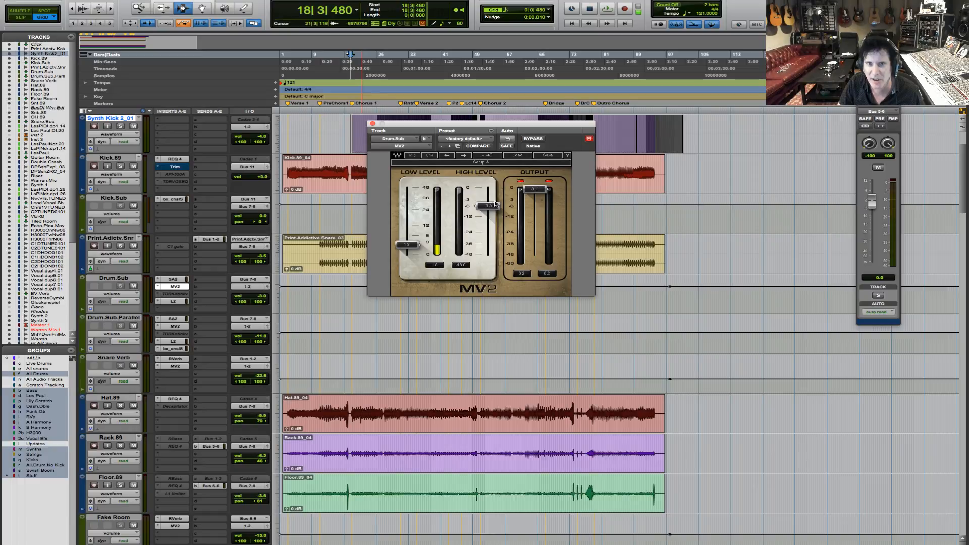
click(520, 181)
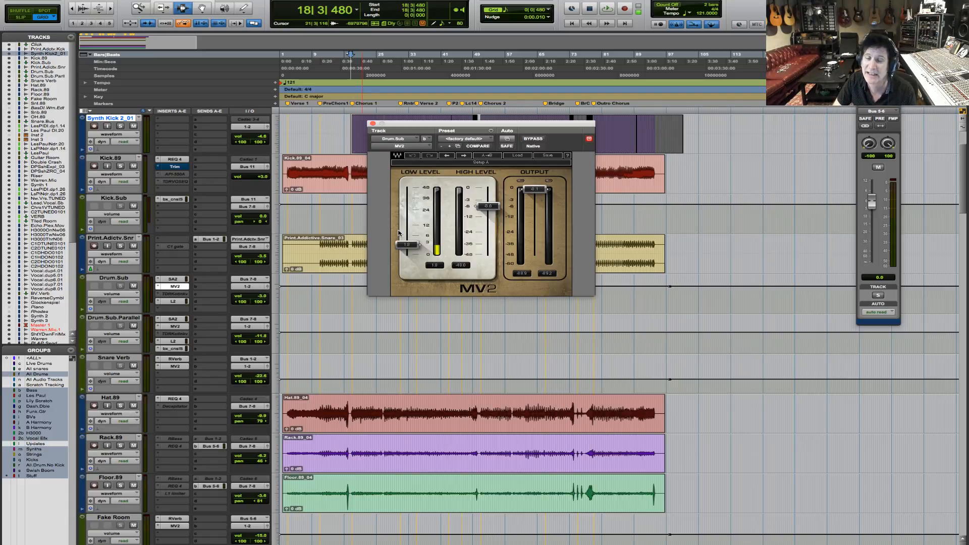
click(372, 123)
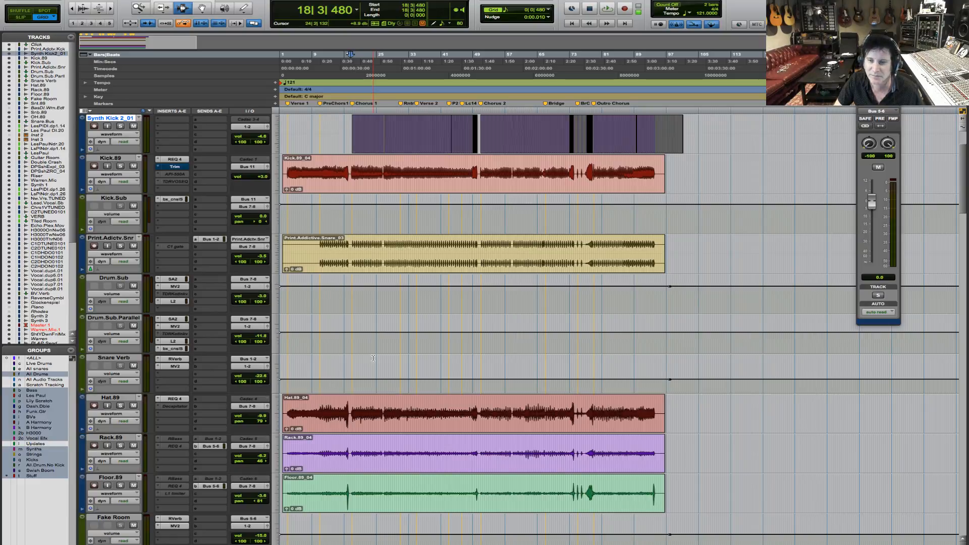
Find the Synth 2 and Synth 3 tracks, solo both, and listen to them from the start of the Synth 3-02 clip.
scroll(373, 358, down, 7)
scroll(373, 359, down, 5)
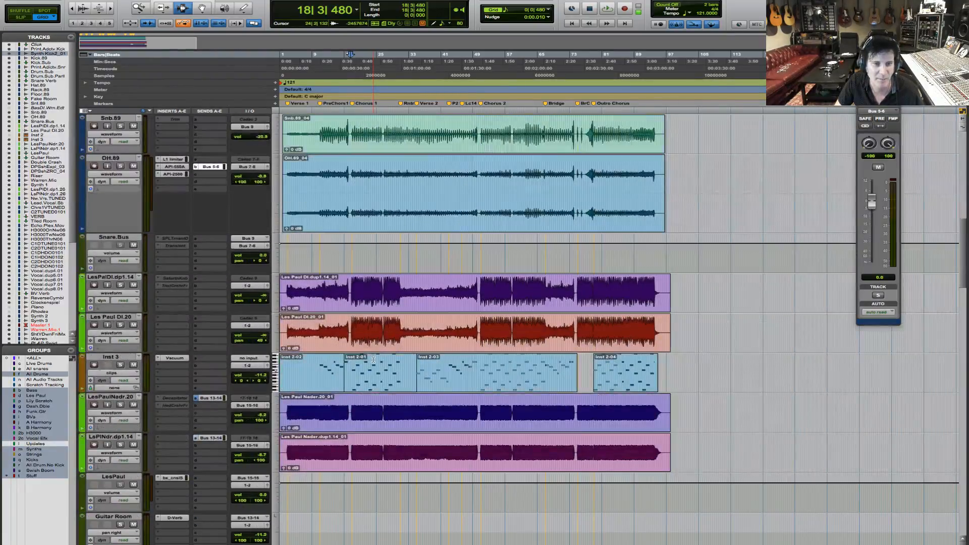
scroll(373, 359, down, 5)
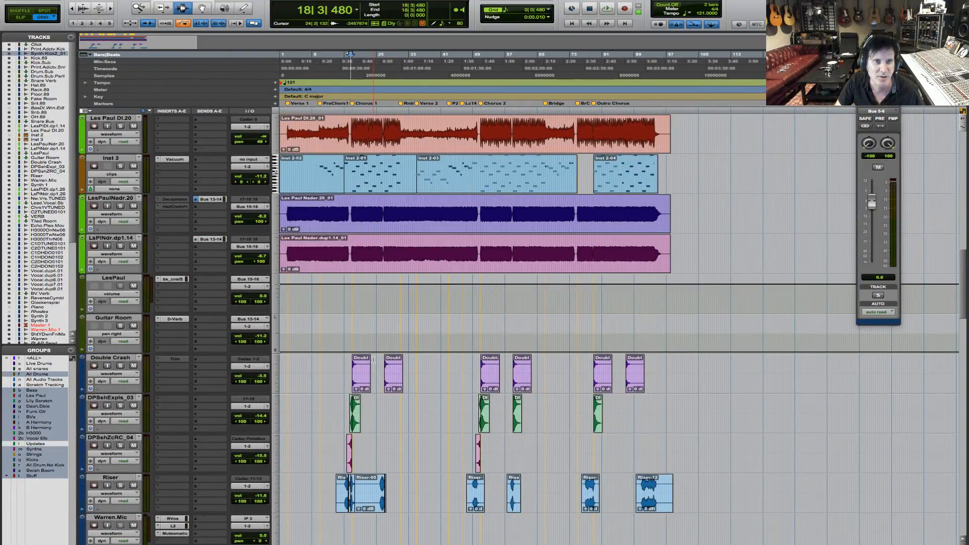
scroll(373, 359, up, 4)
scroll(373, 359, down, 9)
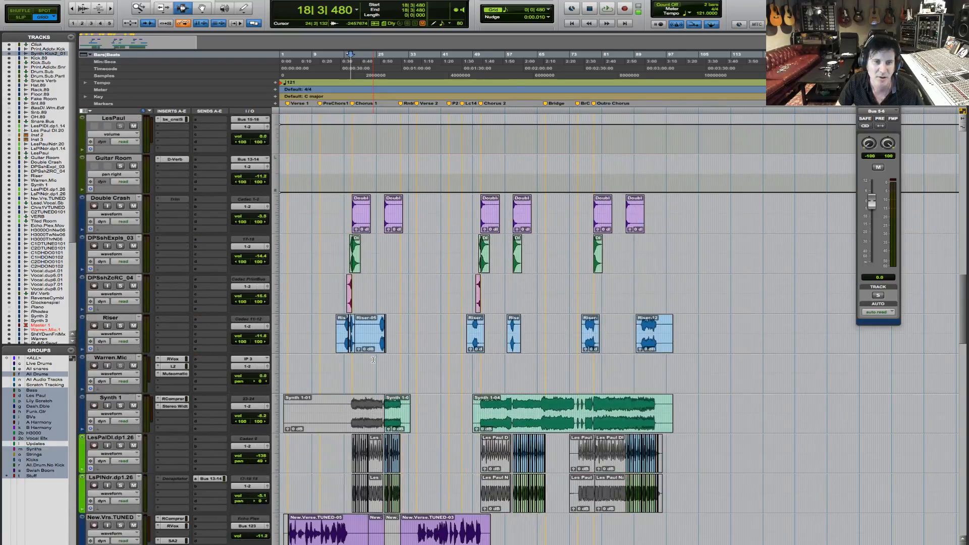
scroll(373, 359, down, 4)
scroll(373, 359, down, 15)
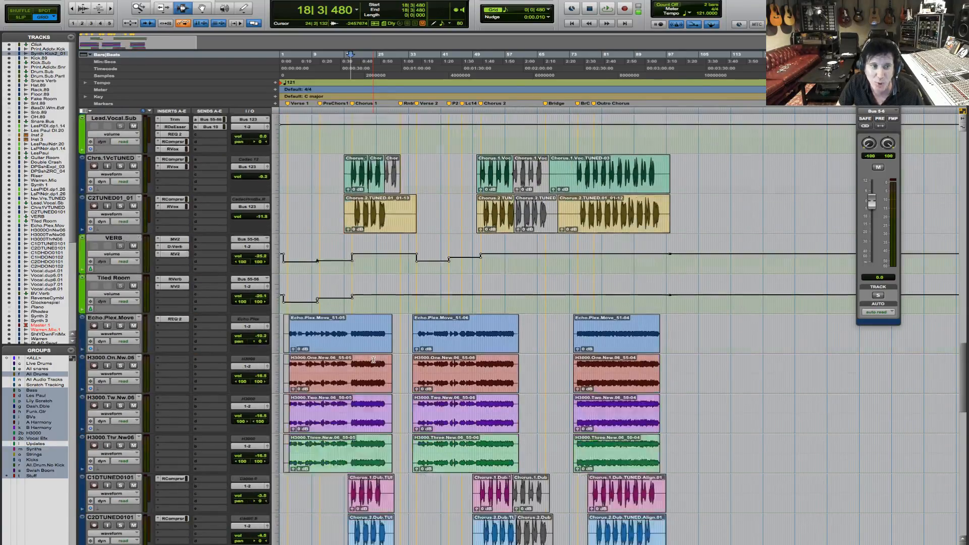
scroll(372, 359, down, 9)
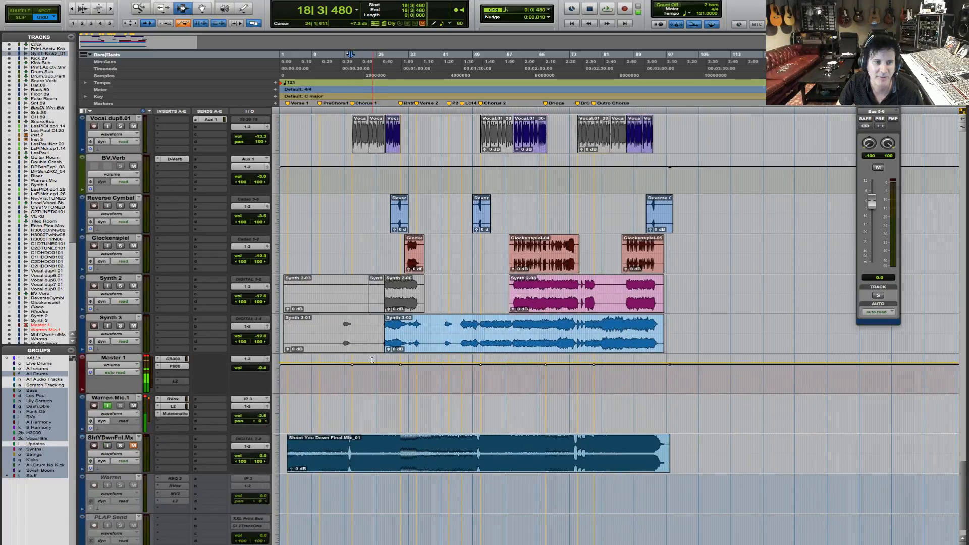
click(395, 338)
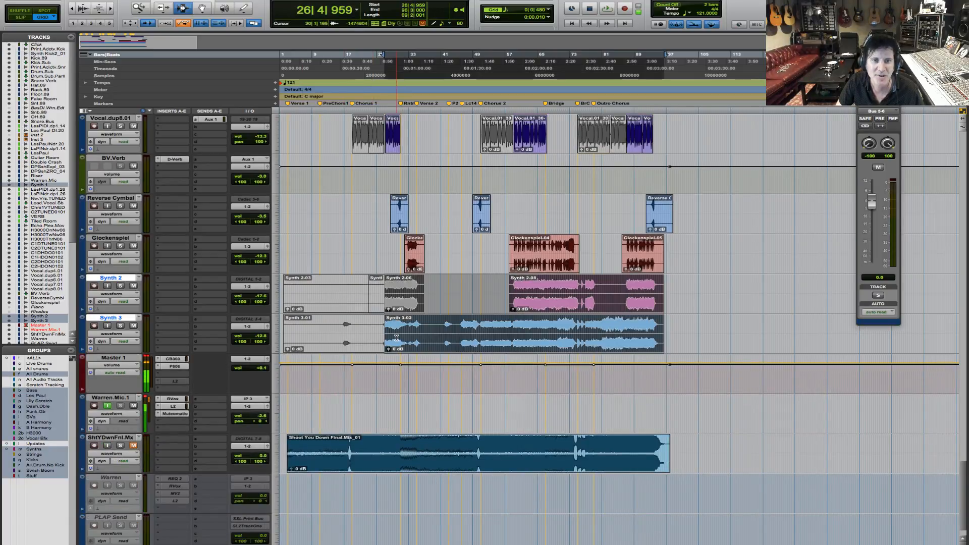
click(120, 326)
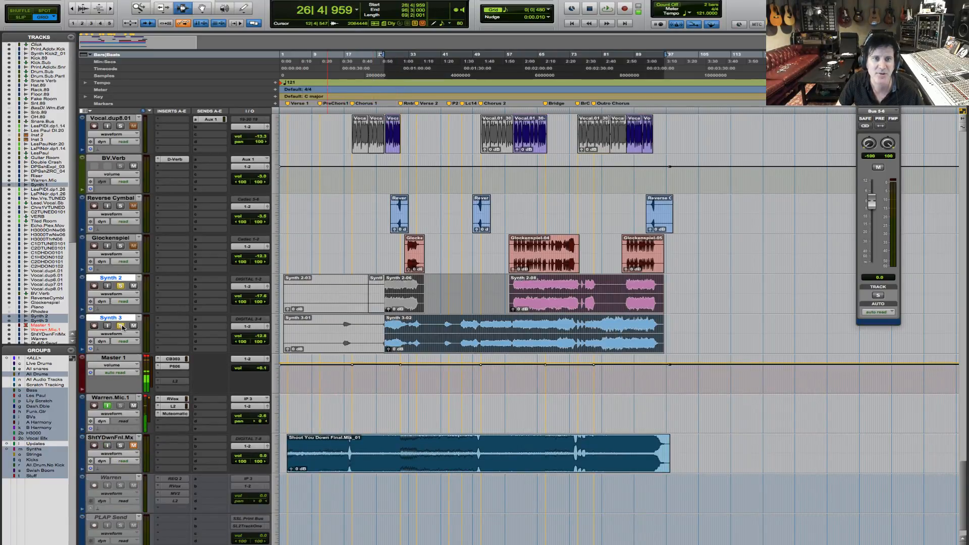
key(space)
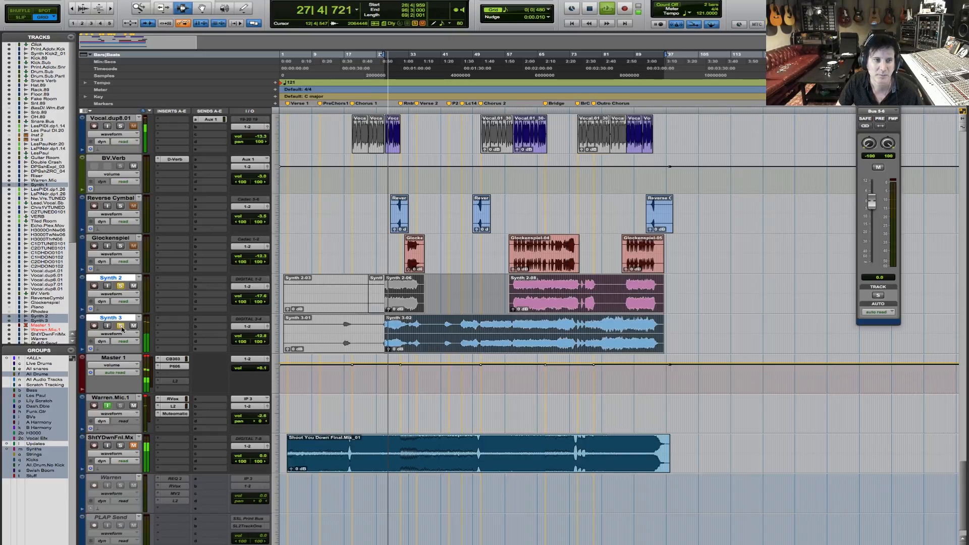
key(space)
Group Synth 1, Synth 2 and Synth 3 together beneath Snare.Bus and route all three outputs to Bus 3-4.
drag(124, 277, 411, 325)
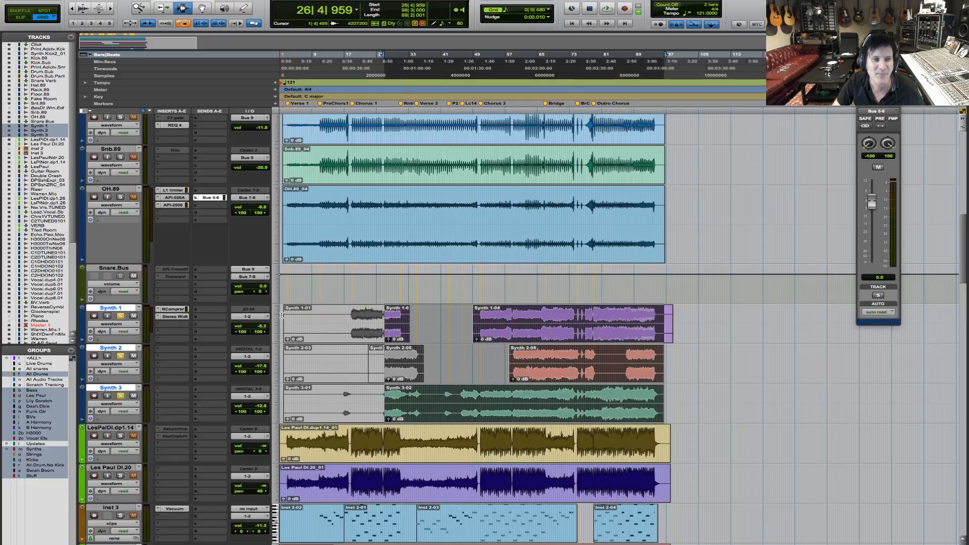
click(250, 317)
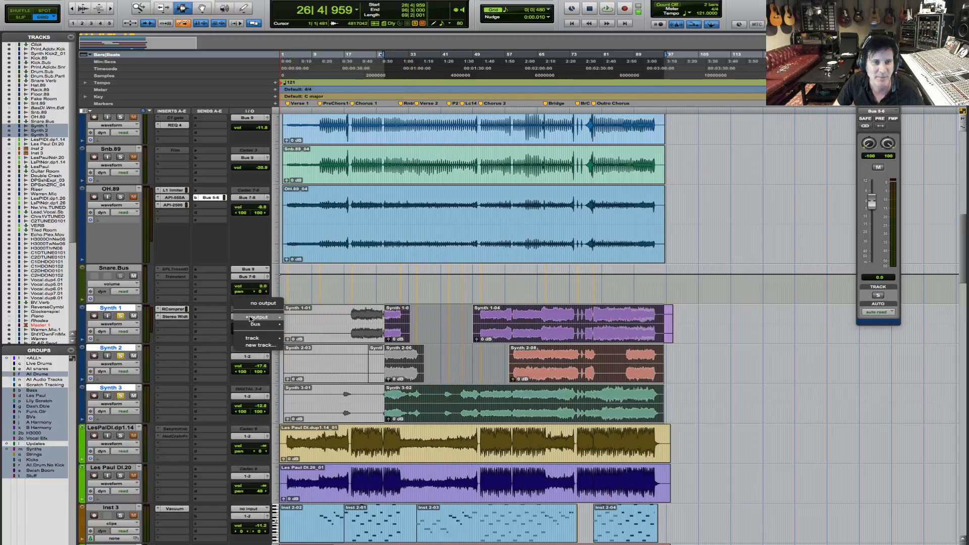
mouse_move(256, 325)
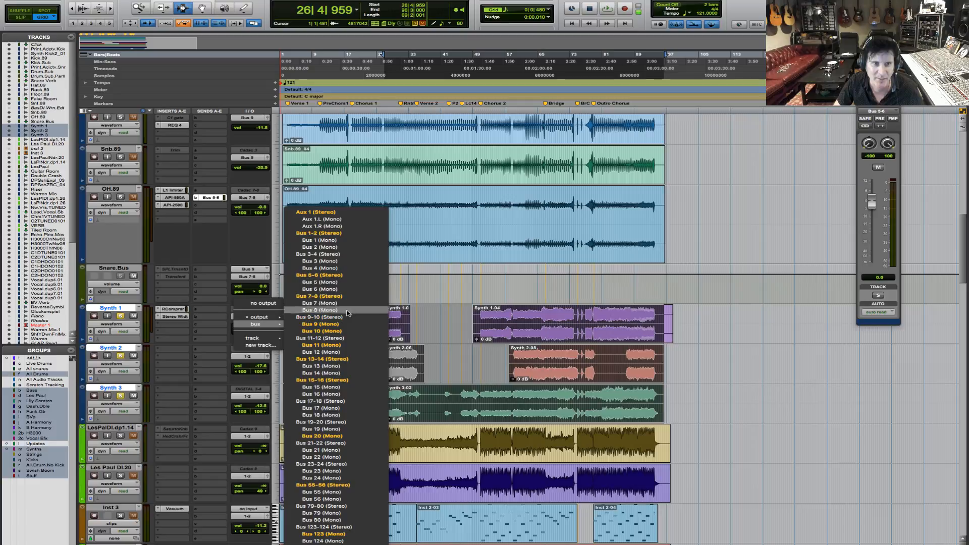
click(356, 255)
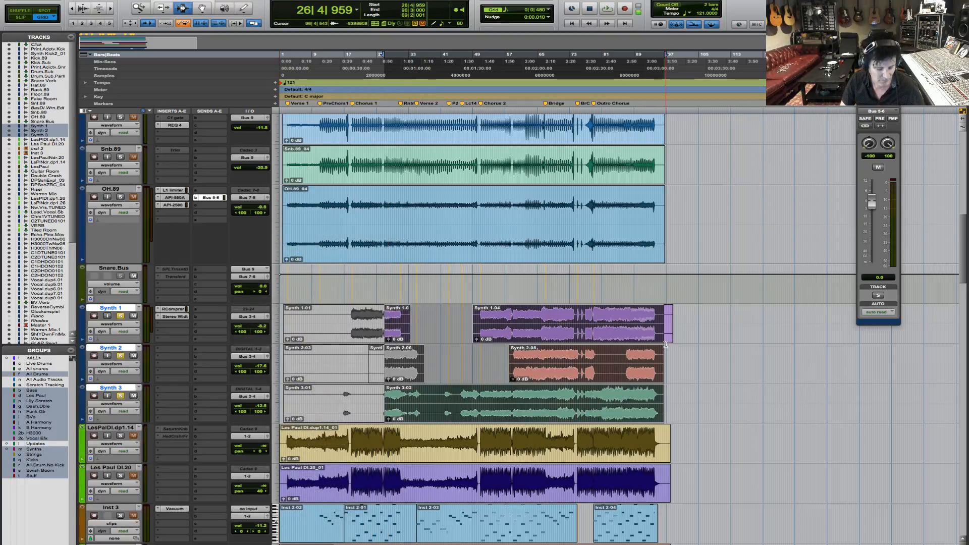
Create a stereo Aux Input track named Synth.Sub below the synths, with Bus 3-4 as its input.
key(shift+super+n)
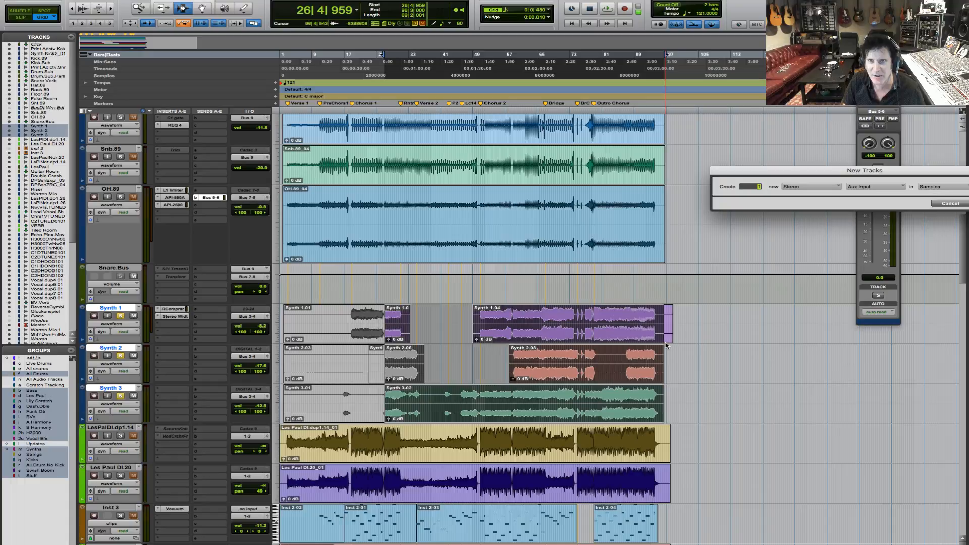
key(Return)
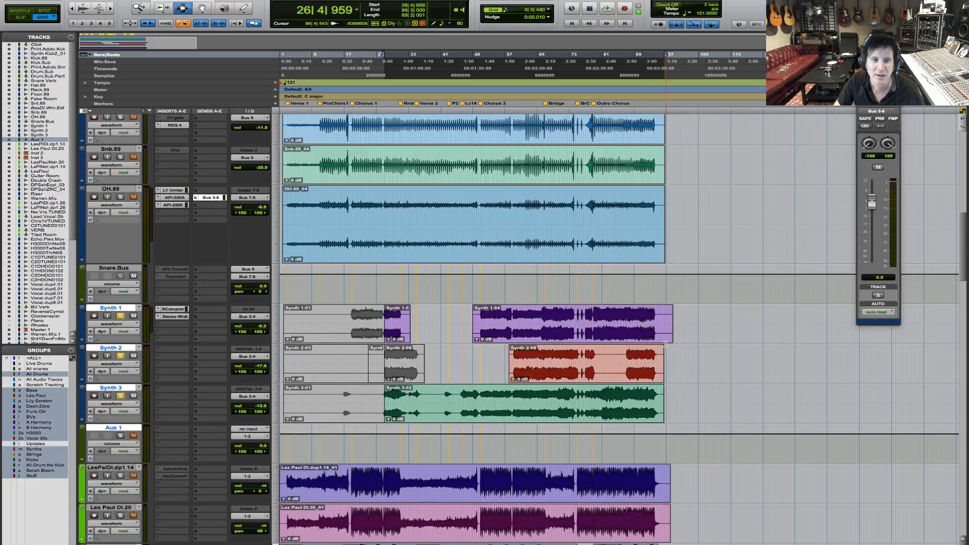
click(247, 430)
mouse_move(257, 452)
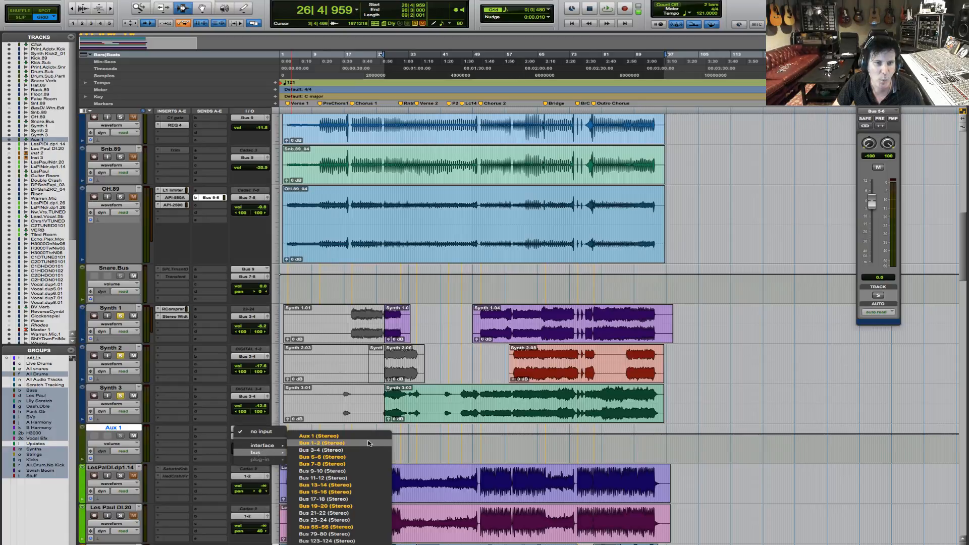
click(366, 448)
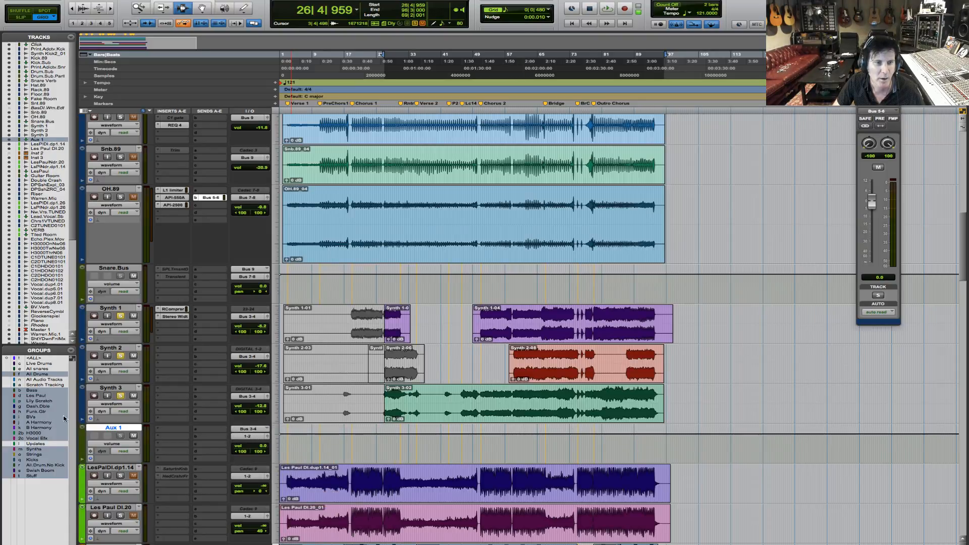
double_click(108, 428)
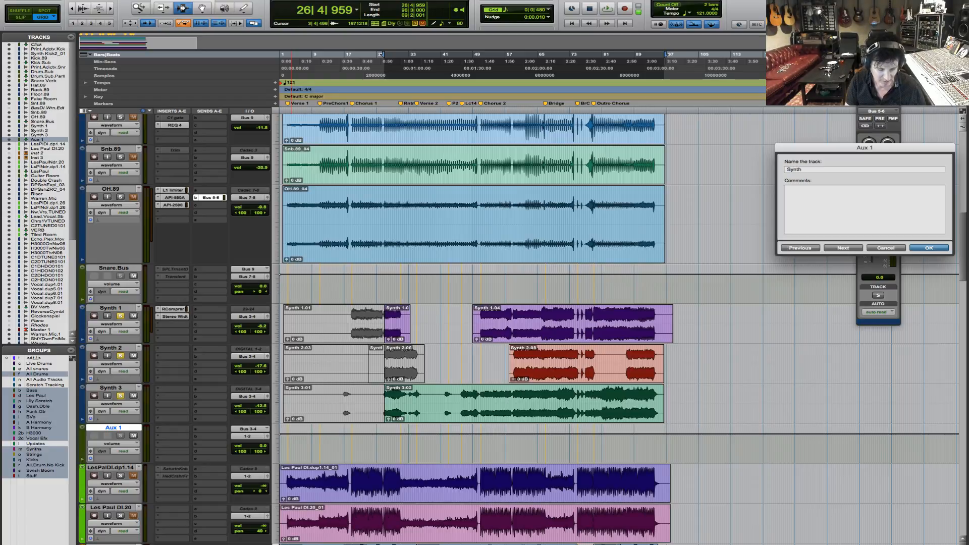
key(Return)
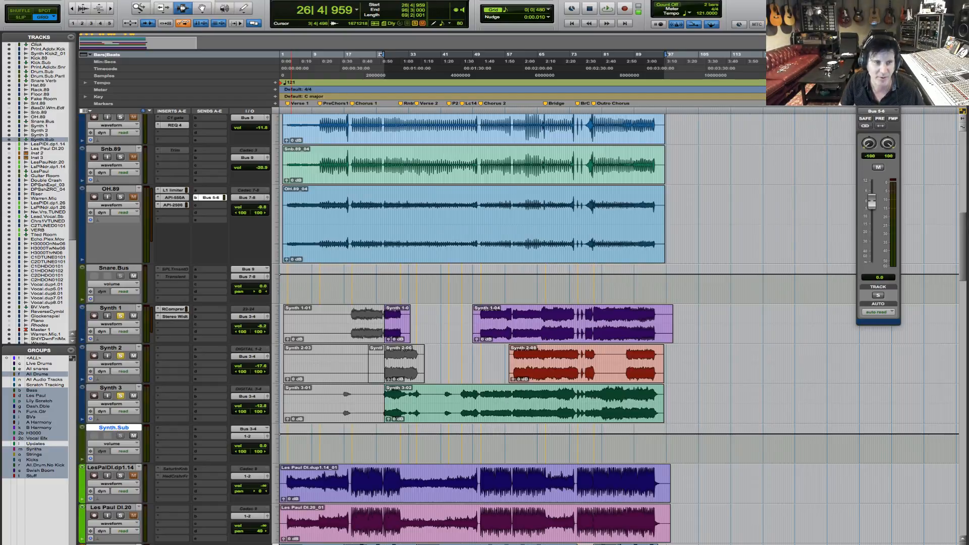
Listen to the soloed synths from the start of the Synth 3-02 clip, and again from bar 59.
click(411, 402)
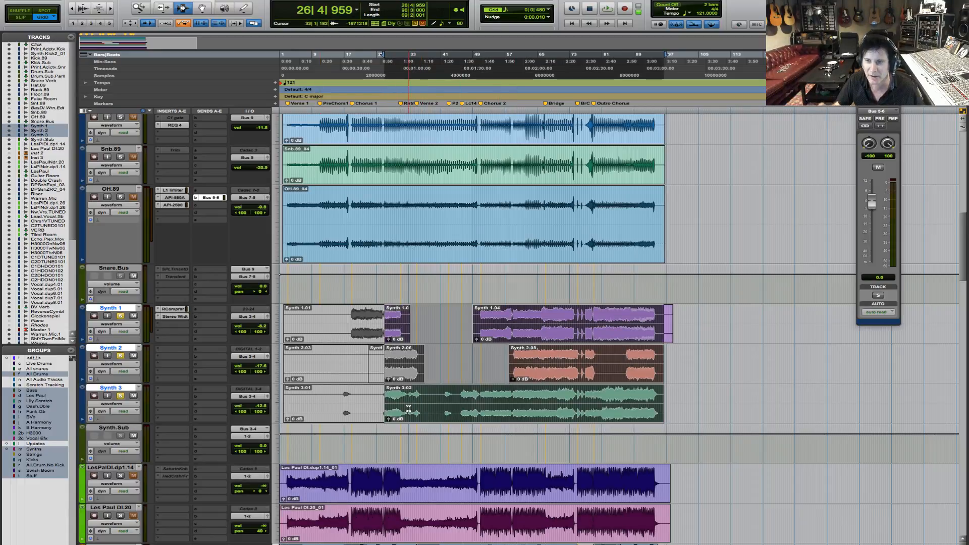
key(space)
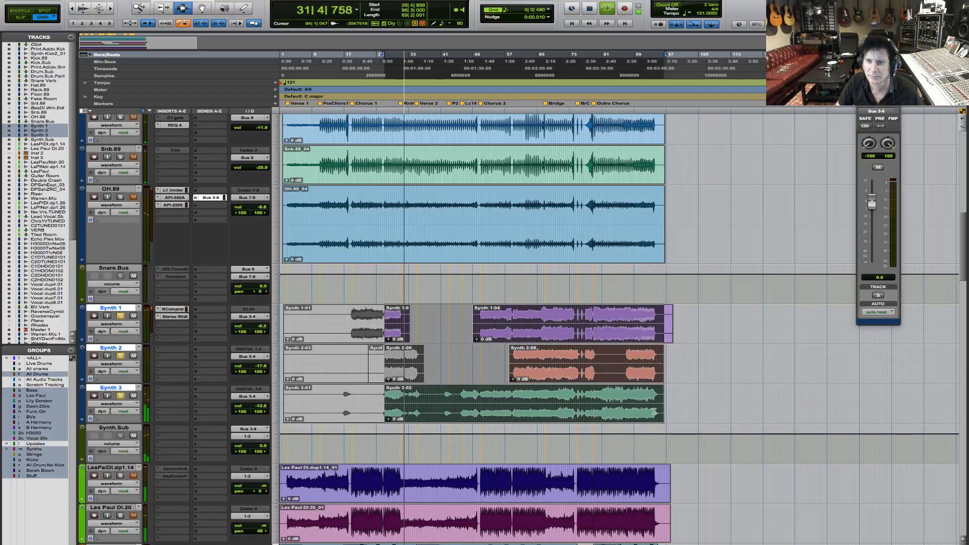
click(513, 363)
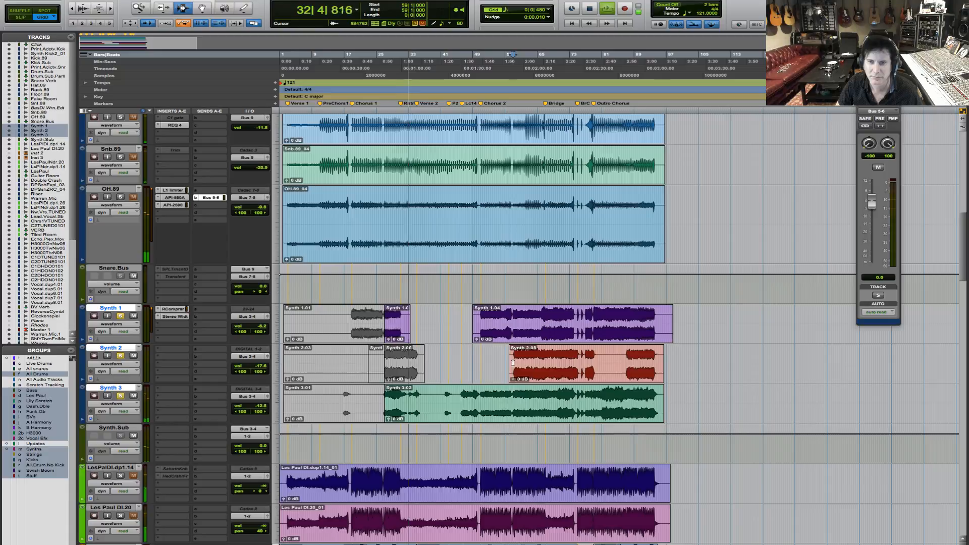
key(space)
key(space)
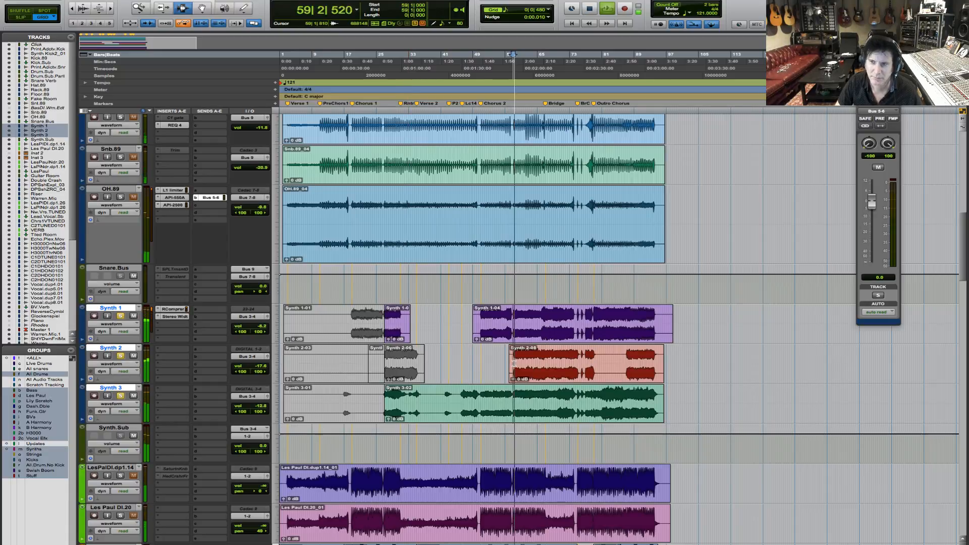
key(space)
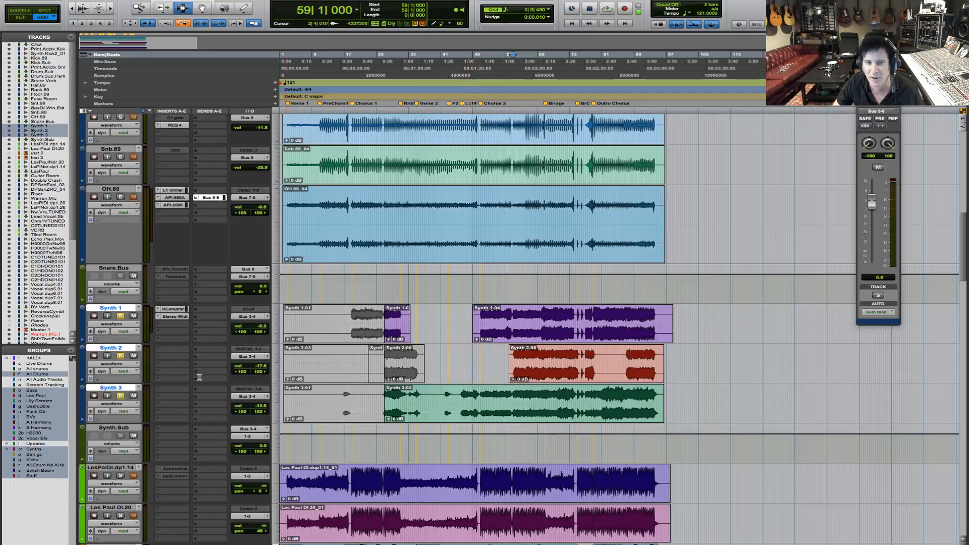
Try soloing only Synth 2 and raising its volume while playing from bar 59.
key(space)
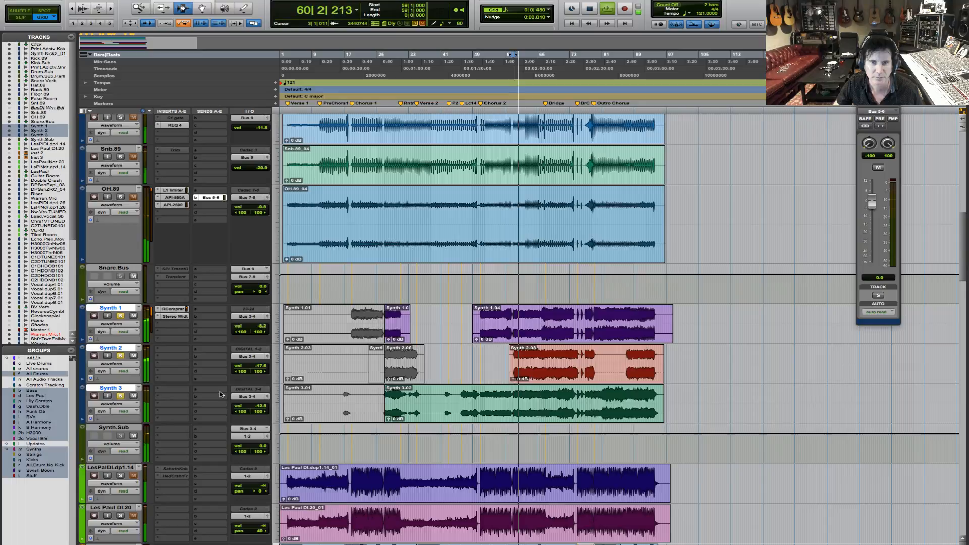
alt+click(121, 358)
click(121, 357)
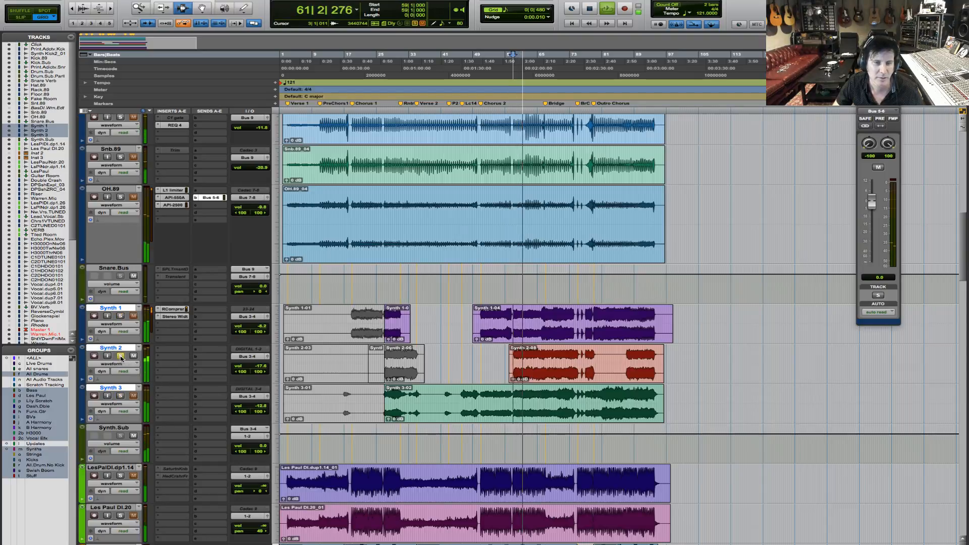
drag(264, 367, 261, 365)
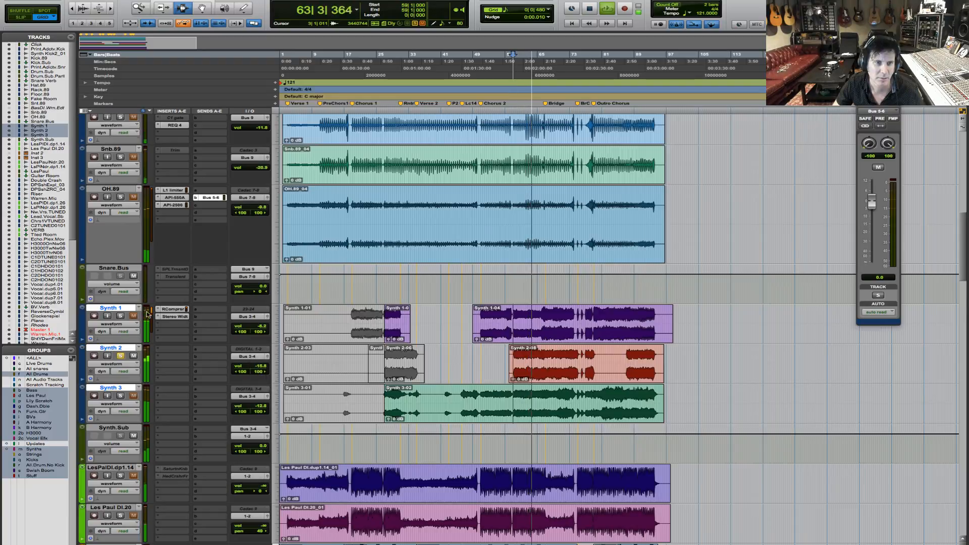
key(space)
Show the volume automation on the three synth tracks and delete the breakpoints just past the end of their clips.
click(121, 364)
click(129, 374)
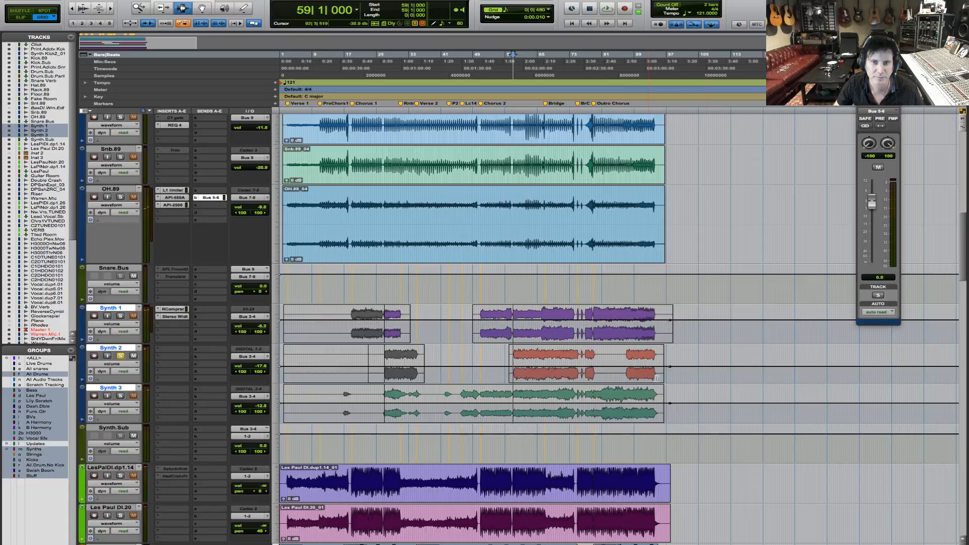
drag(672, 360, 686, 362)
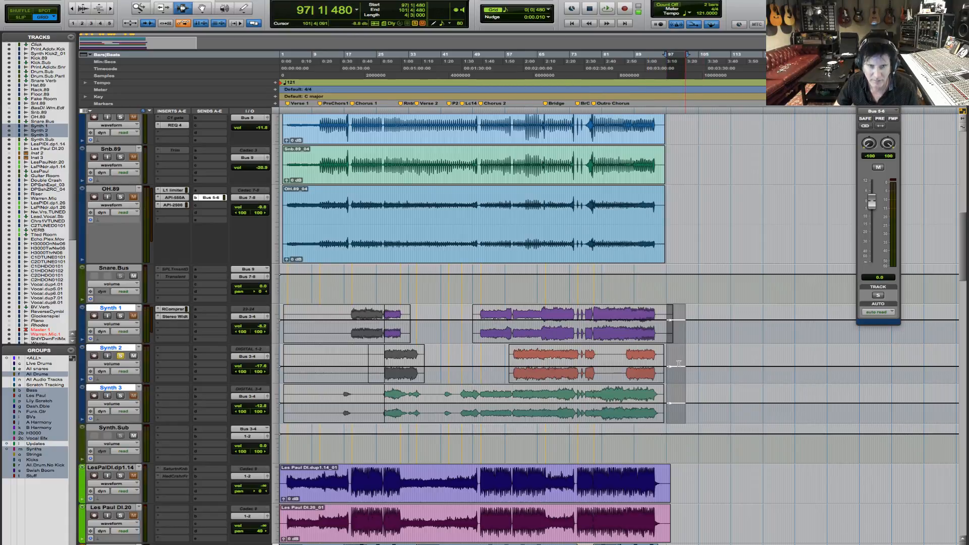
click(667, 364)
Play from bar 59, solo Synth 1 and Synth 3 again, and raise Synth 2's volume to balance the three synths.
click(515, 364)
key(space)
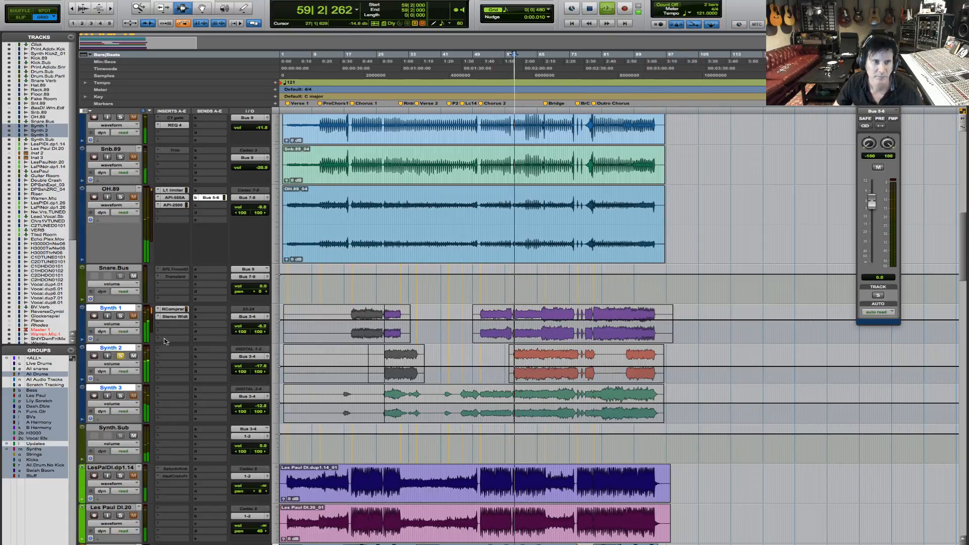
click(252, 368)
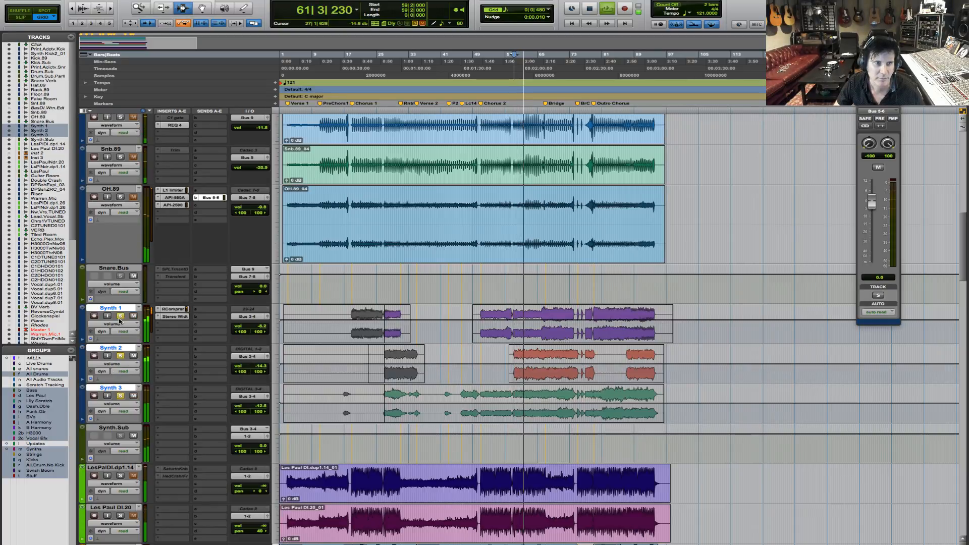
click(265, 369)
drag(265, 368, 265, 369)
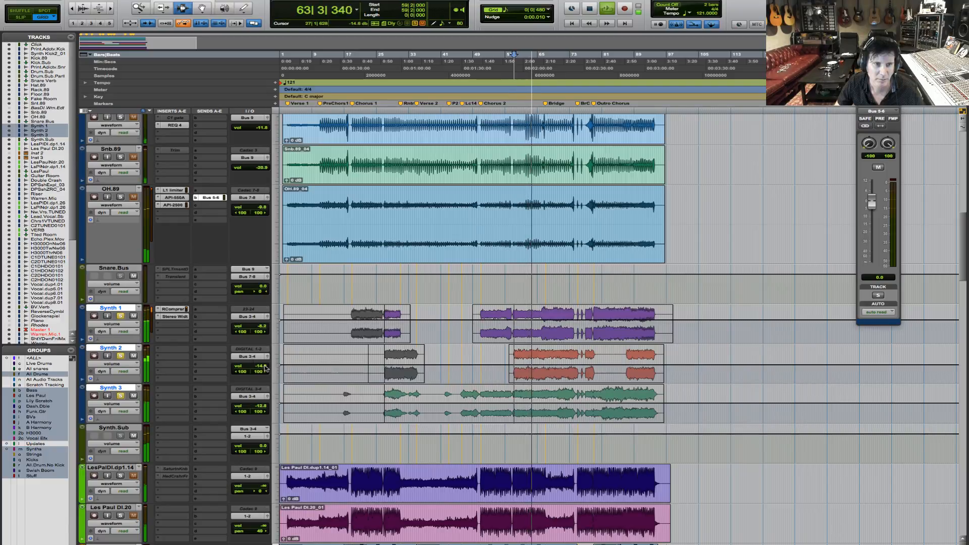
click(265, 369)
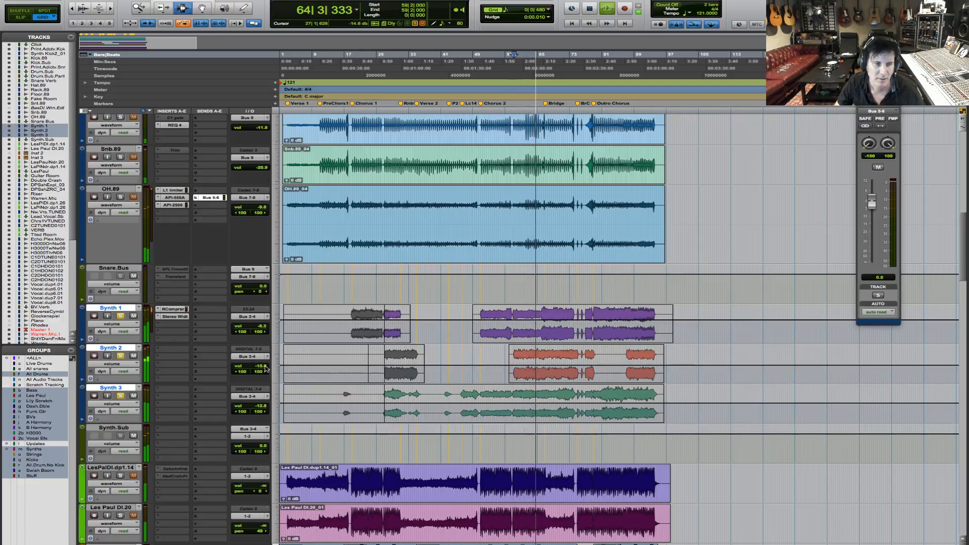
key(space)
Insert the multichannel Plugin Alliance bx_console SSL 4000 E plug-in in the first insert slot of Synth.Sub.
click(169, 433)
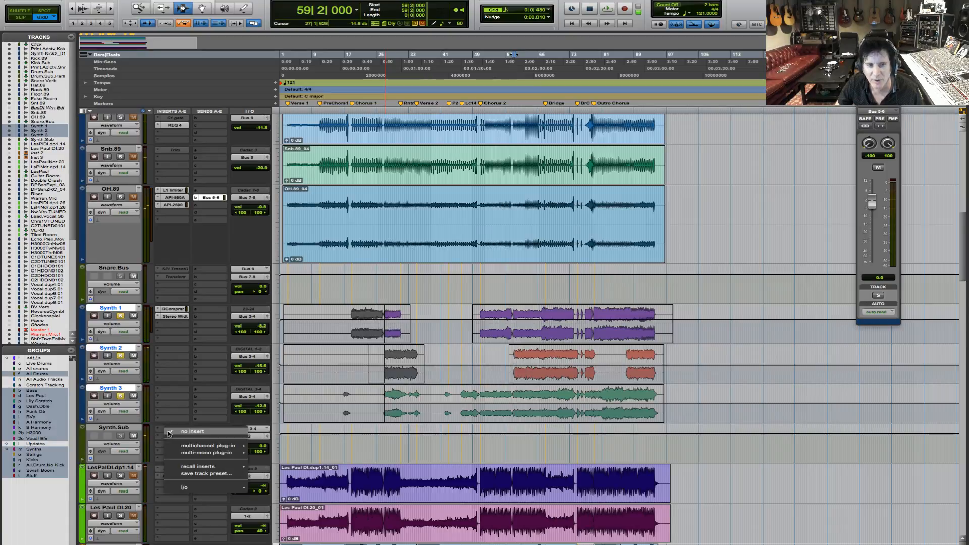
mouse_move(194, 446)
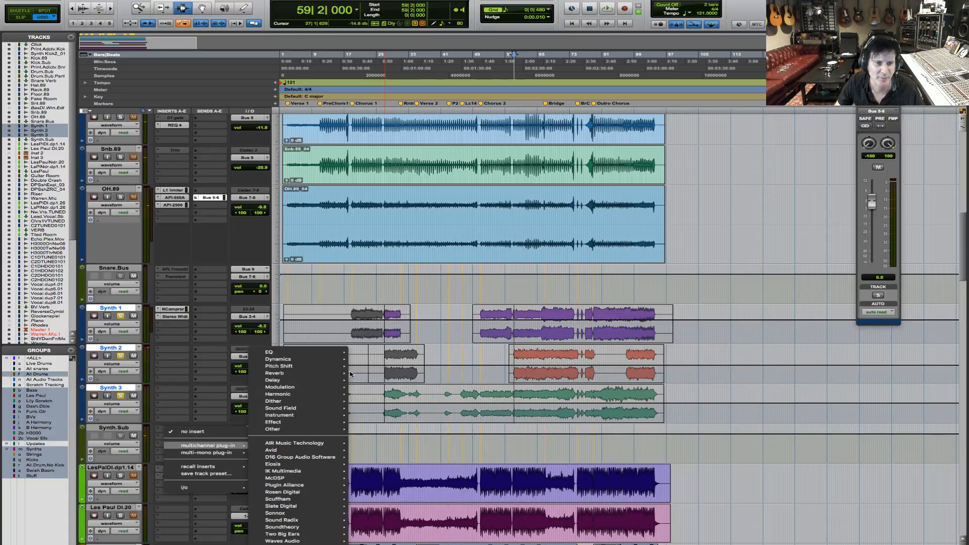
mouse_move(327, 486)
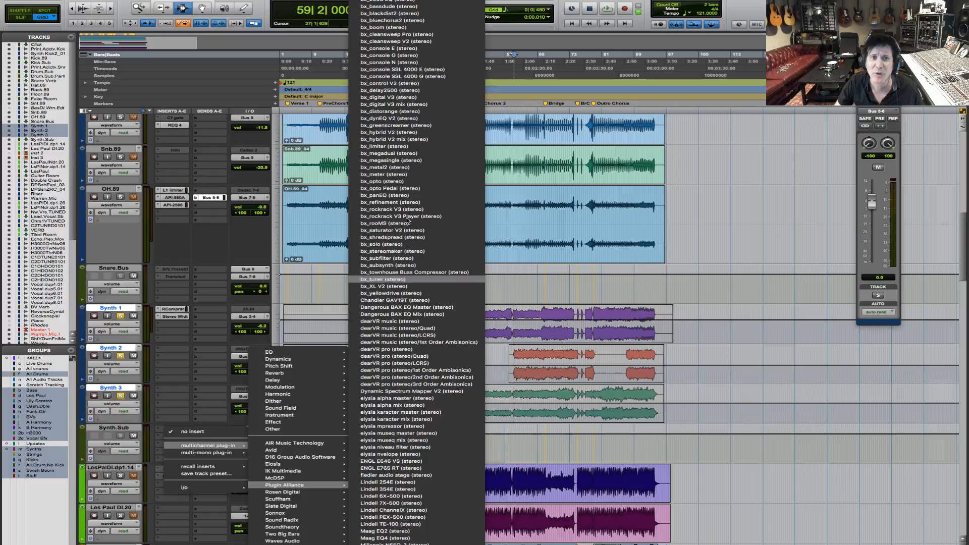
click(406, 69)
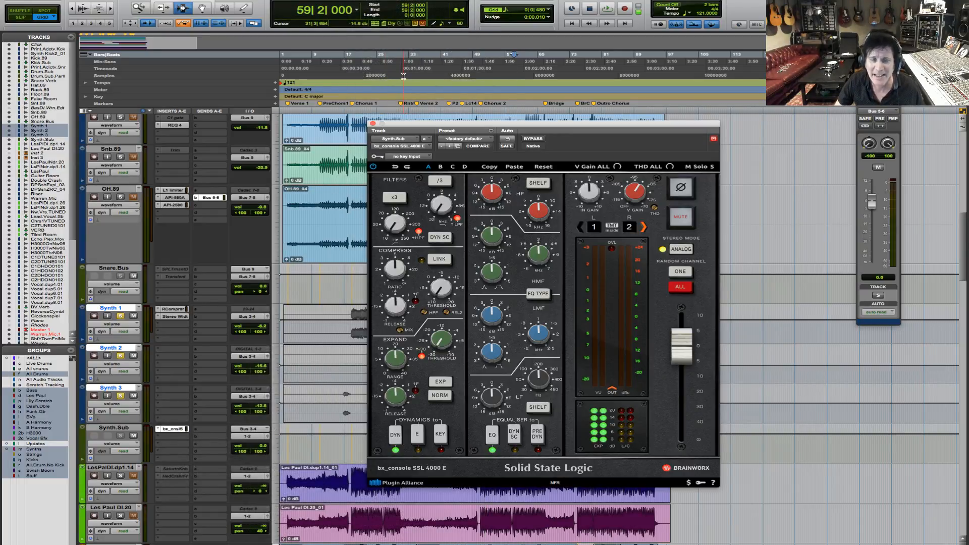
Try the 09 FM Sounds Rough preset on the synth submix, comparing it with the plug-in bypassed while playing from bar 59.
click(483, 143)
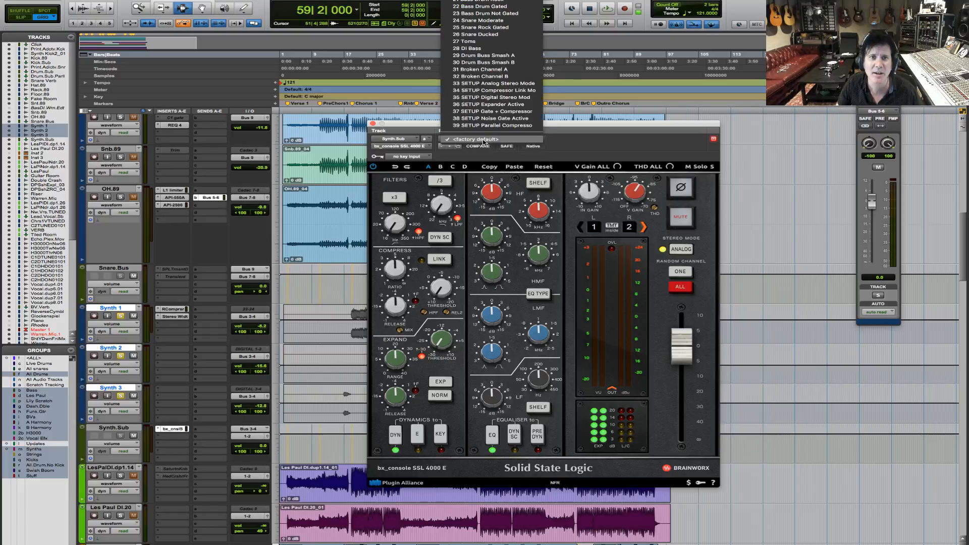
scroll(493, 151, up, 5)
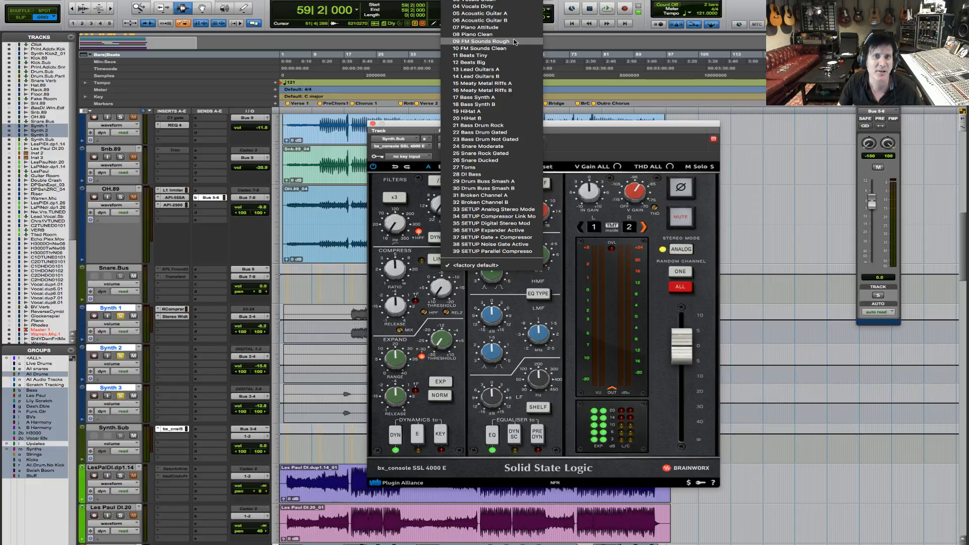
click(514, 42)
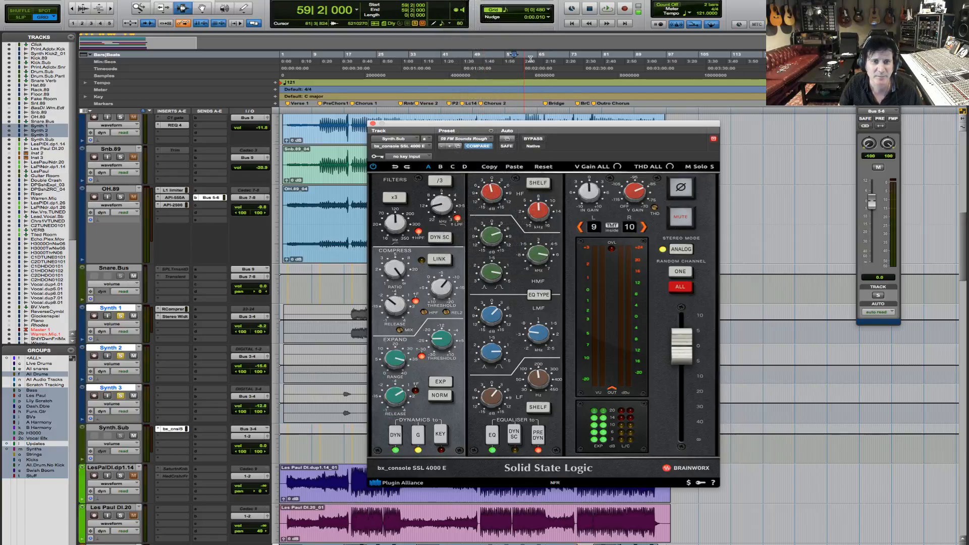
key(space)
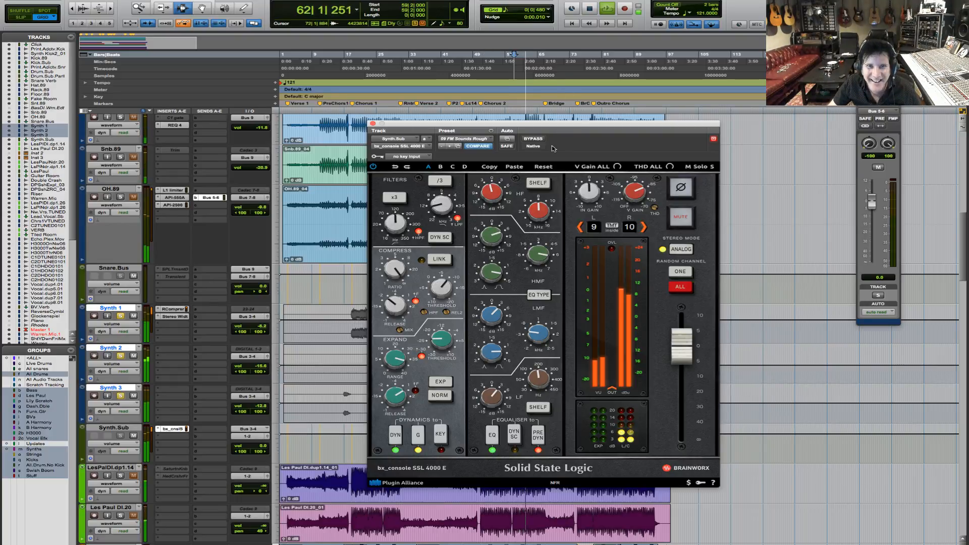
click(538, 139)
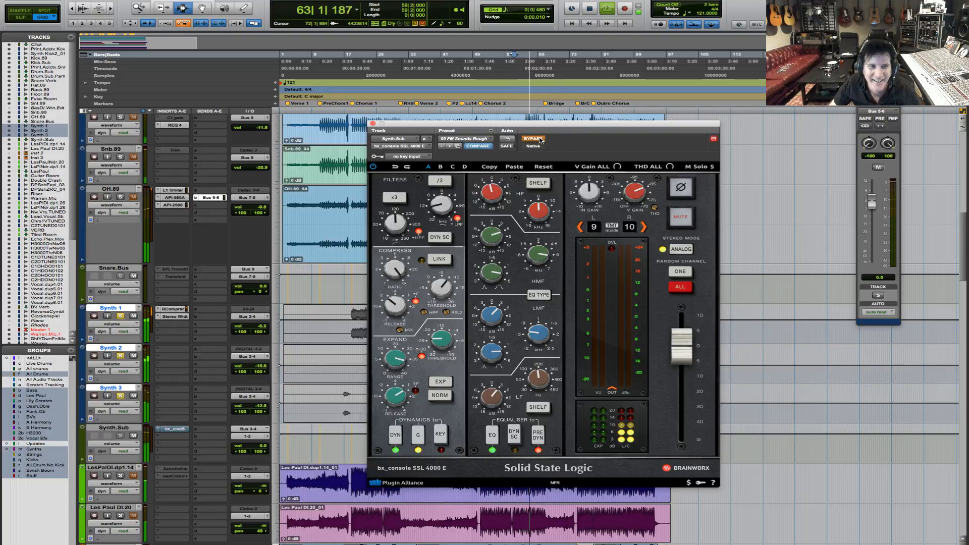
click(539, 139)
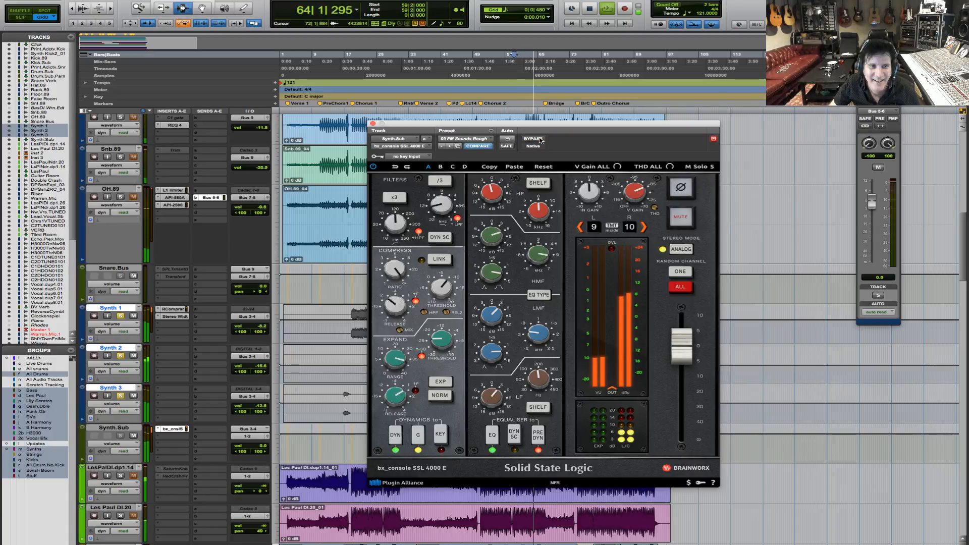
key(space)
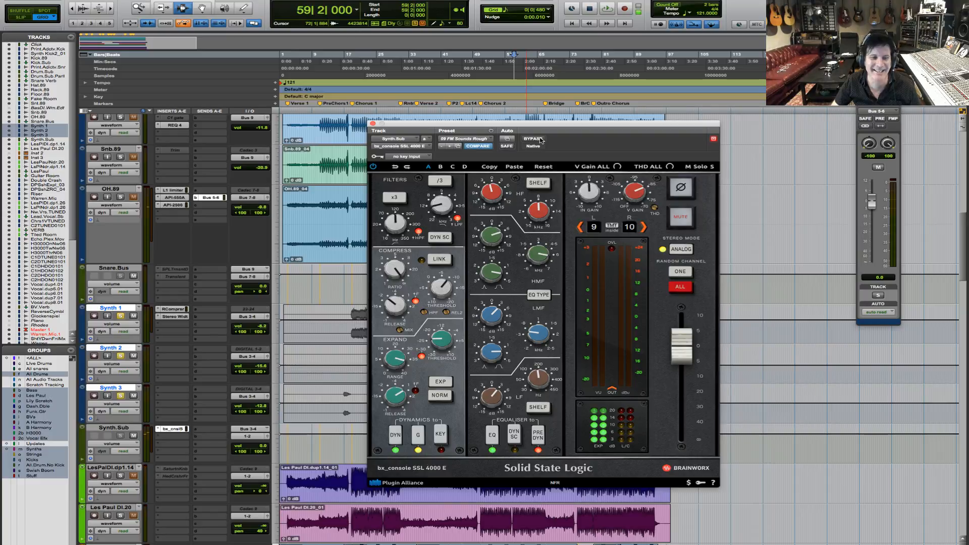
Listen to the processed synths in the full mix from bar 59, and again with the three synth tracks soloed.
click(120, 315)
key(space)
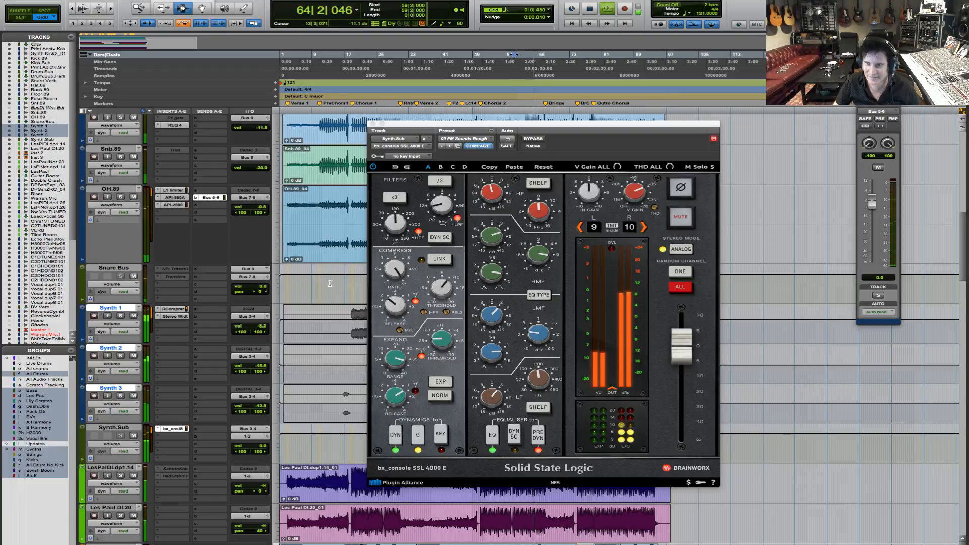
key(space)
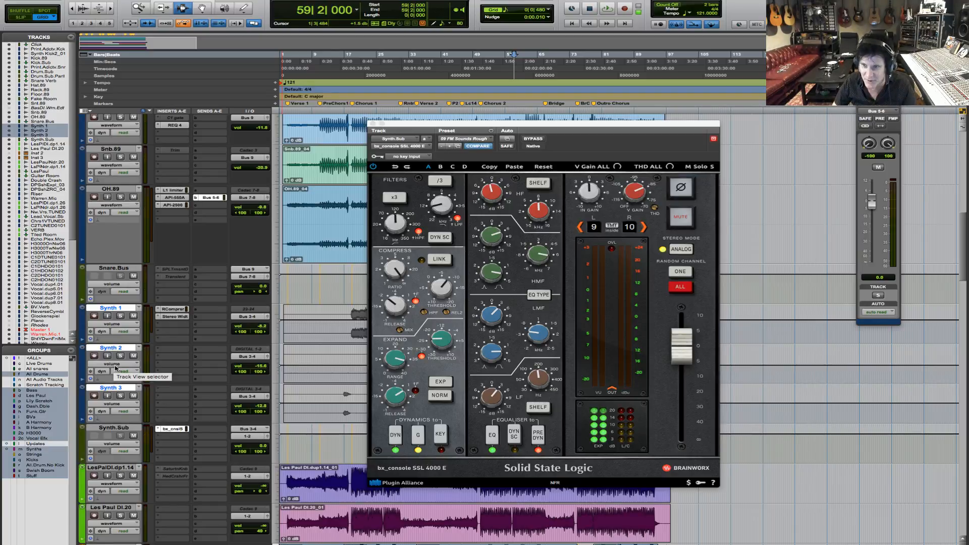
click(121, 356)
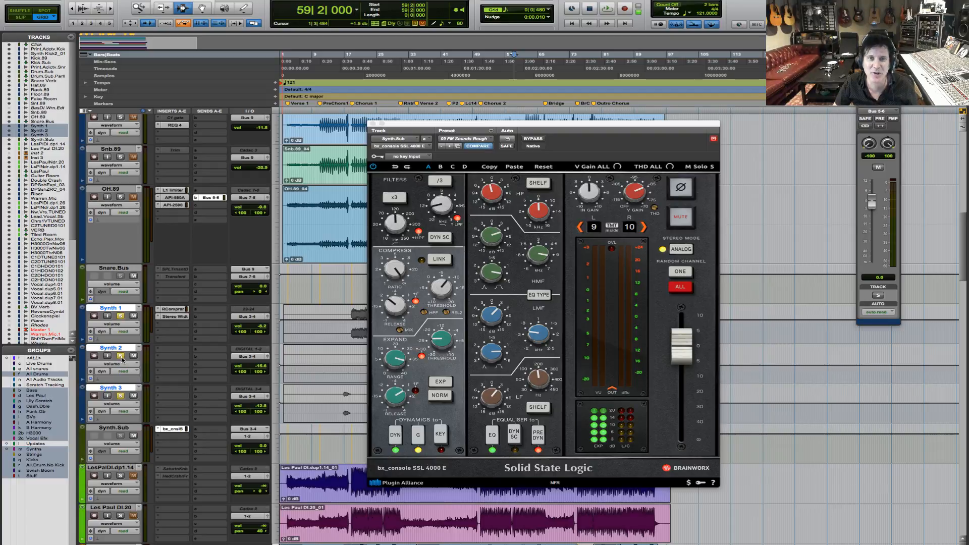
key(space)
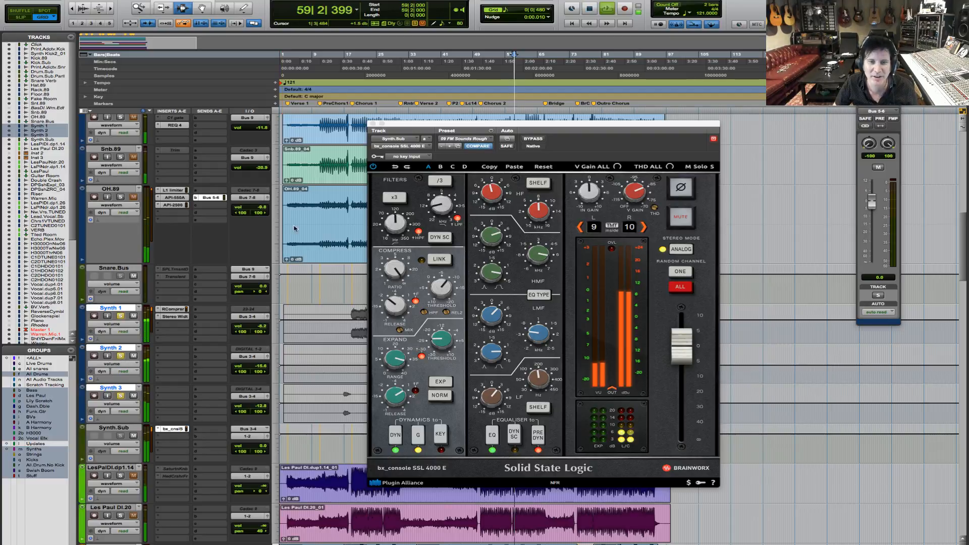
key(space)
Try the 10 FM Sounds Clean preset on the SSL console and audition it from bar 59.
click(480, 140)
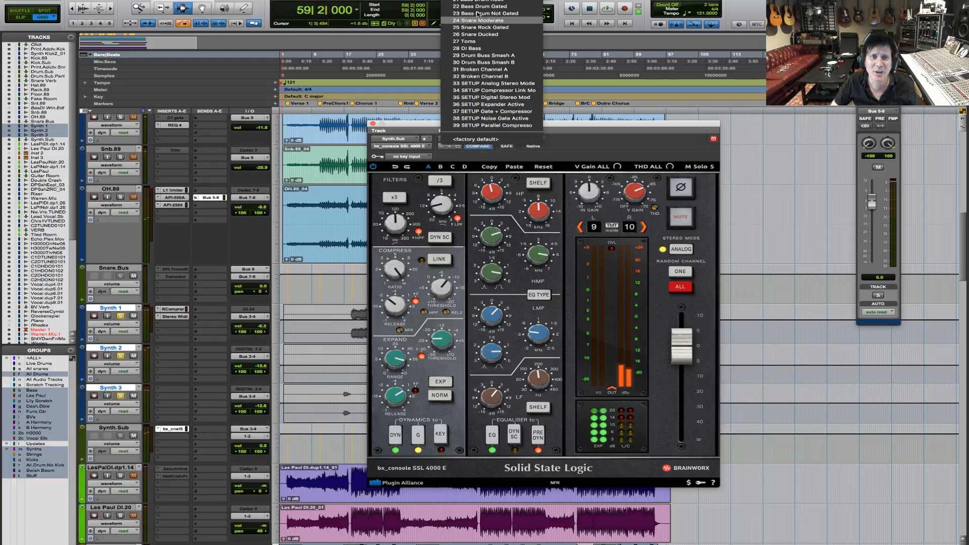
scroll(492, 76, up, 10)
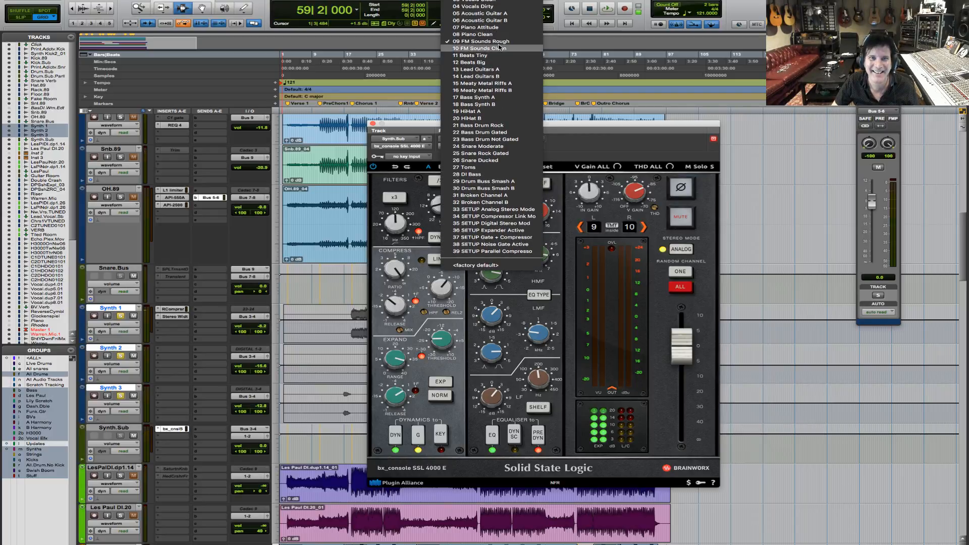
click(499, 43)
key(space)
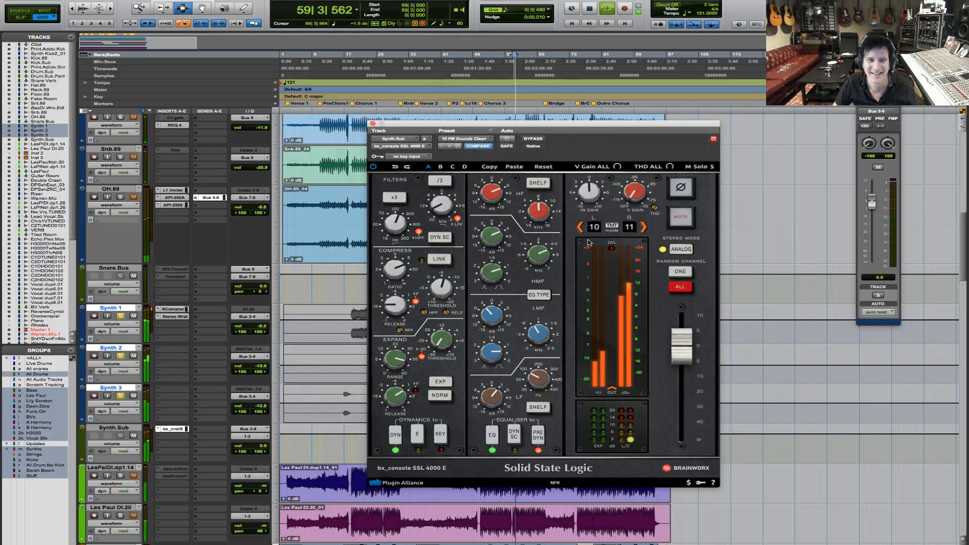
key(space)
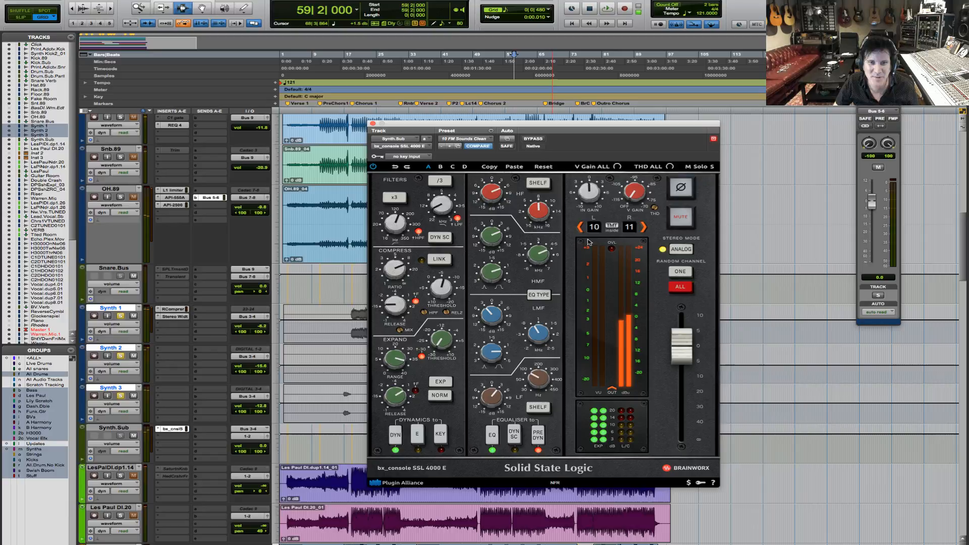
key(space)
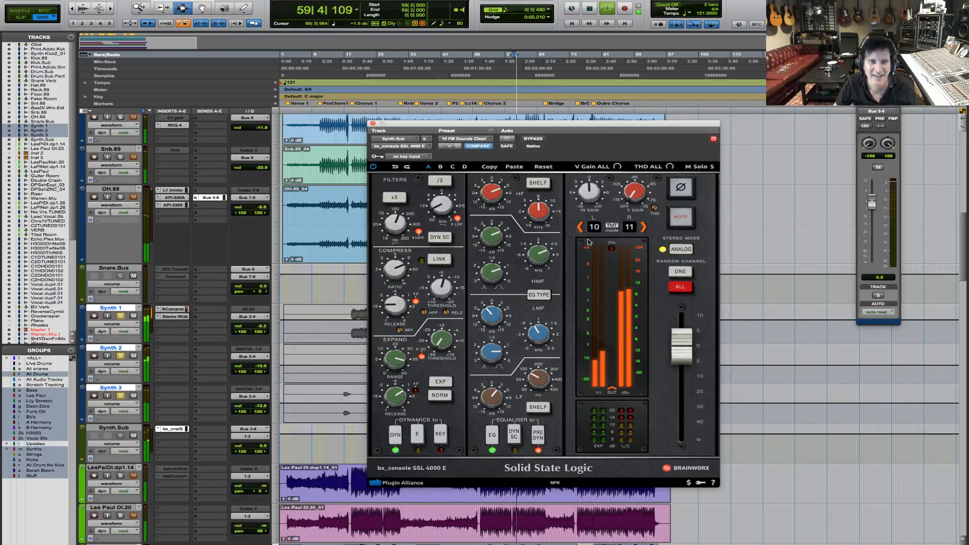
key(space)
Try the 07 Piano Attitude preset on the synth submix, comparing it with the plug-in bypassed during playback.
click(463, 138)
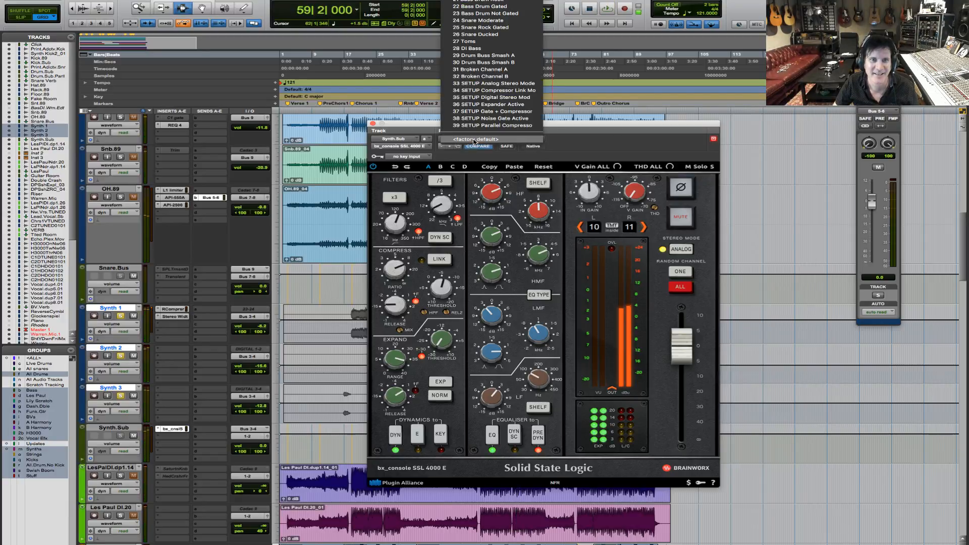
scroll(485, 32, up, 5)
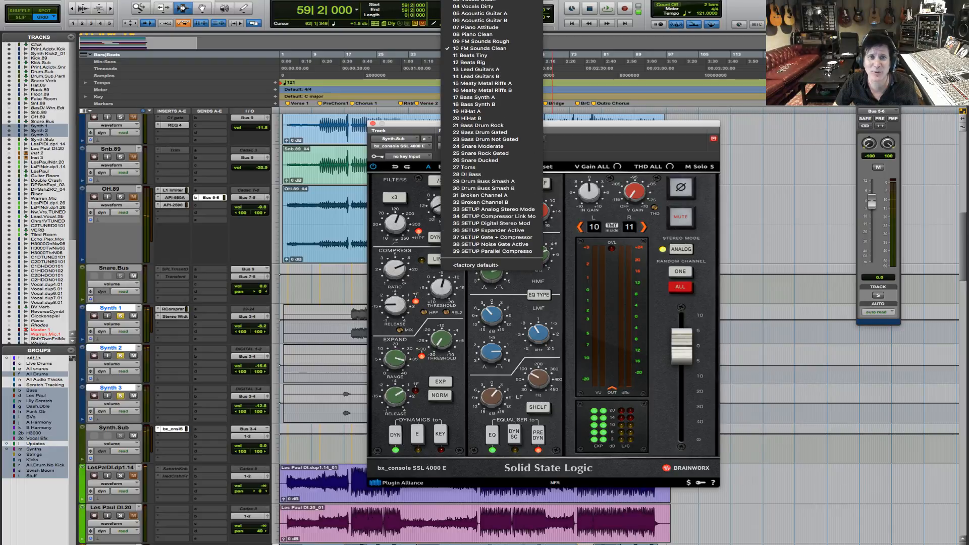
click(493, 27)
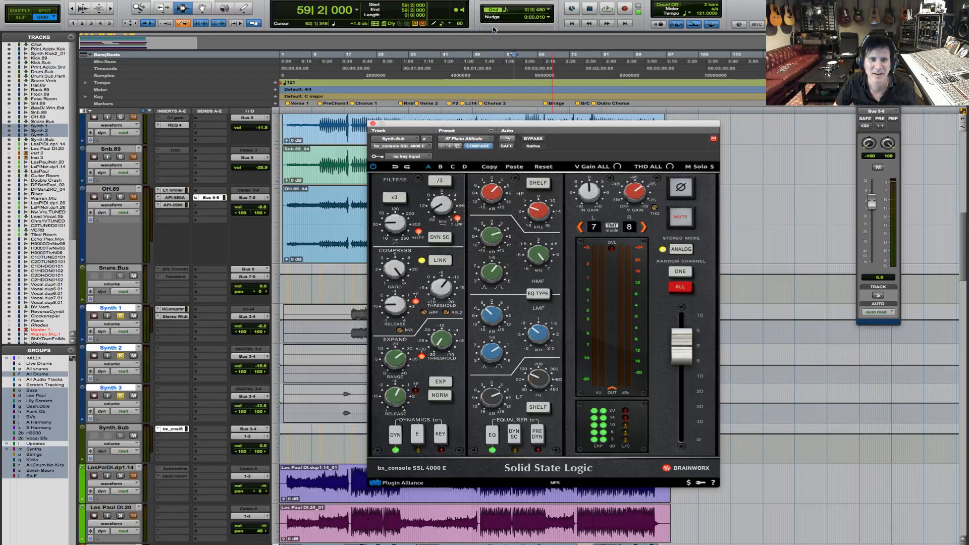
key(space)
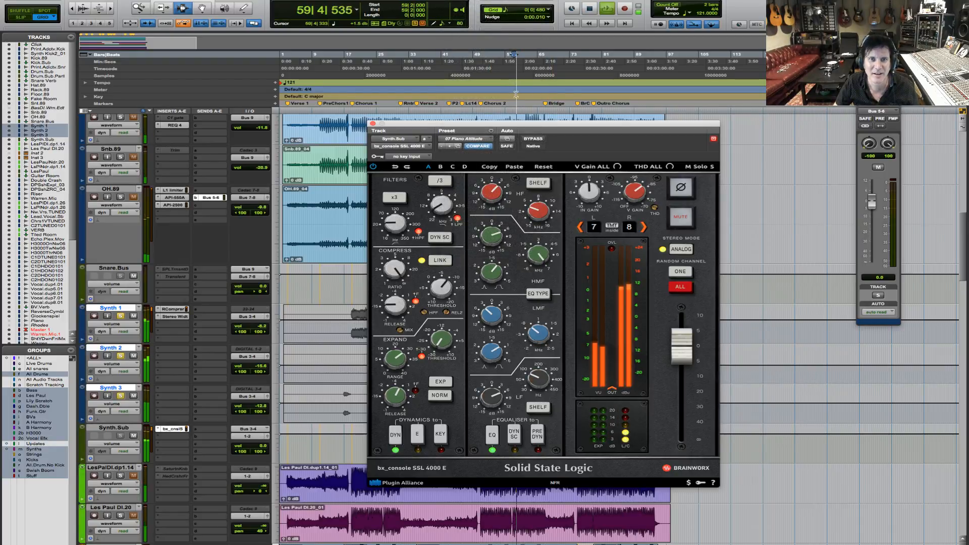
click(539, 141)
click(540, 140)
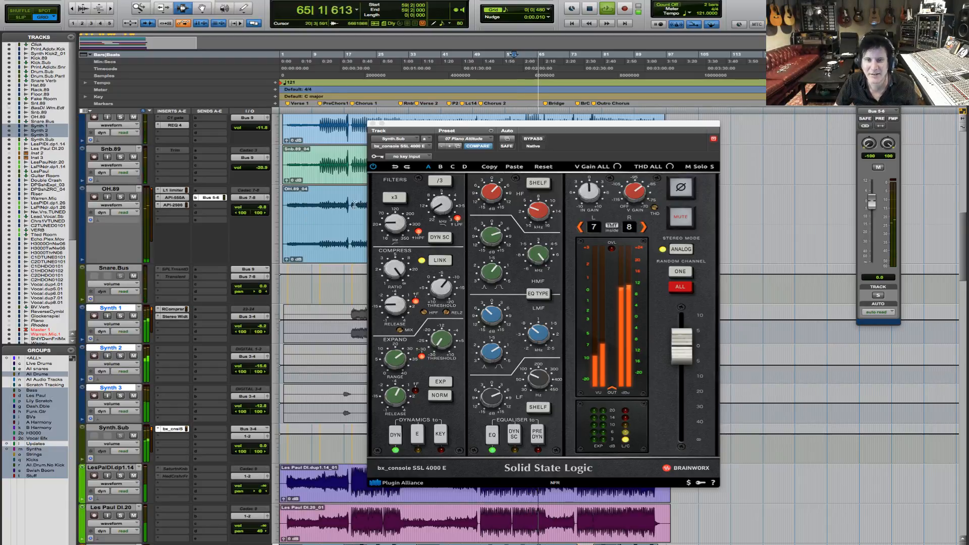
click(534, 138)
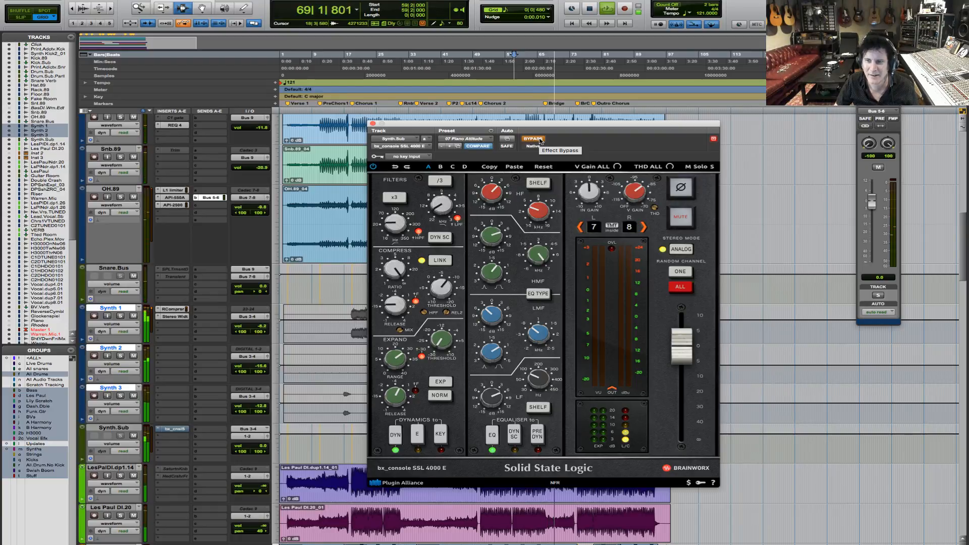
click(540, 141)
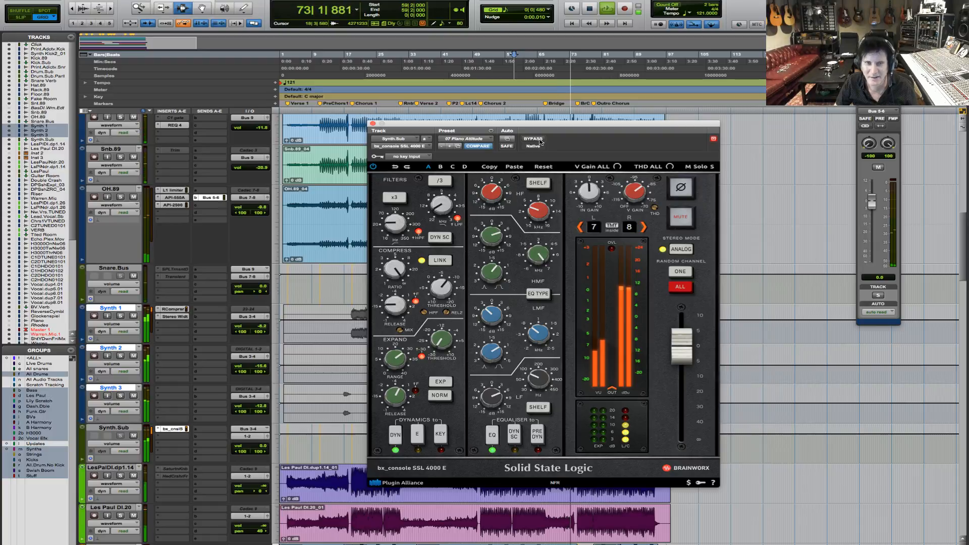
key(space)
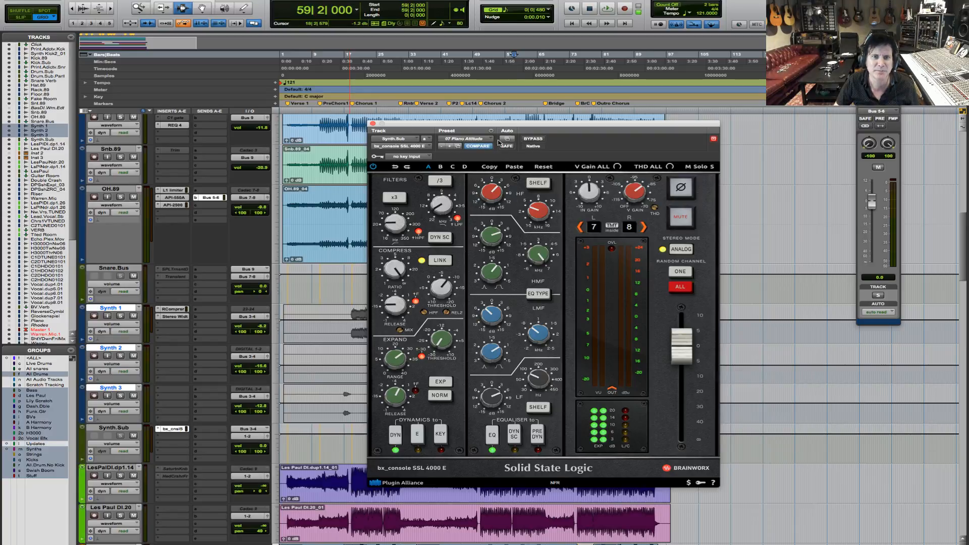
Restore the SSL console's factory default preset and play the soloed synths from bar 59.
click(476, 142)
click(475, 140)
click(126, 314)
key(space)
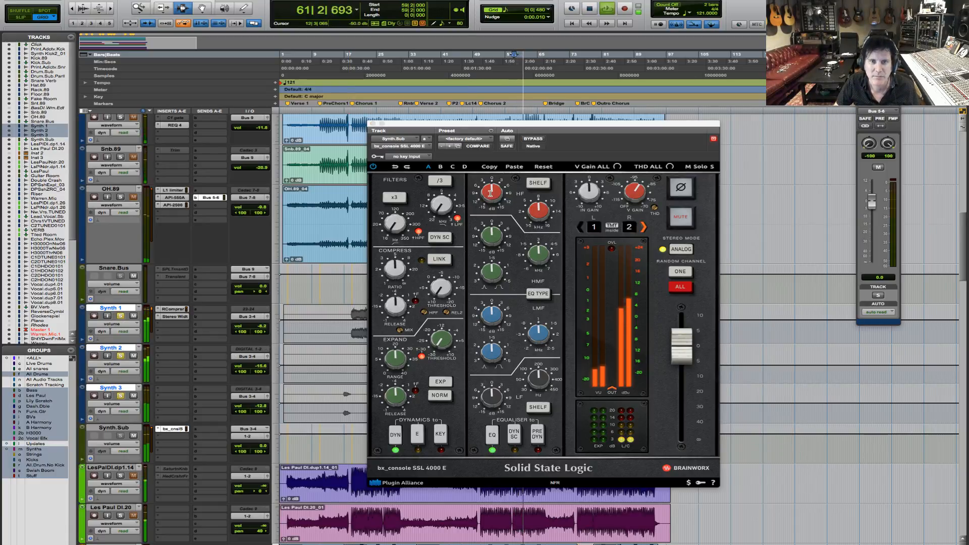
Boost the HF, HMF, LMF and LF gains slightly and adjust the HMF and LMF frequencies on the synth submix.
drag(492, 198, 493, 190)
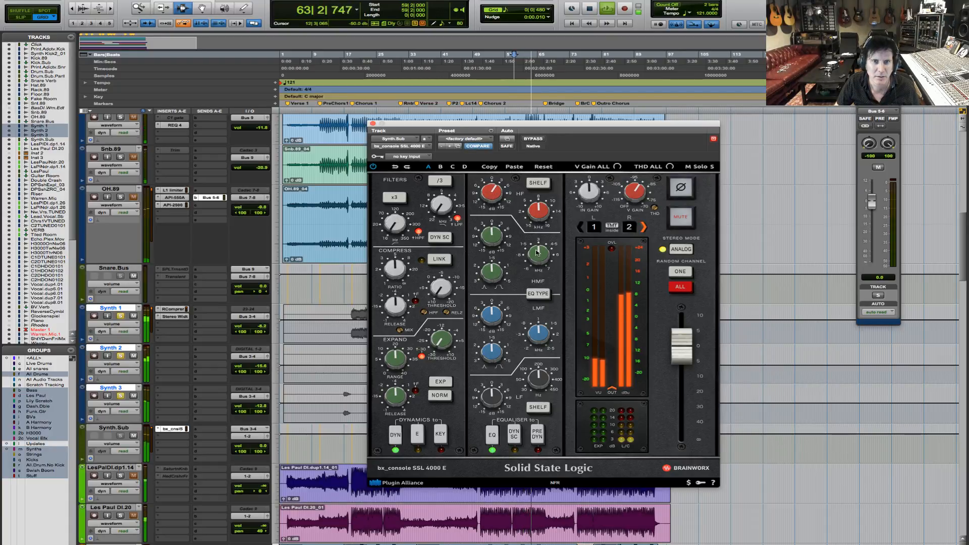
drag(536, 253, 497, 233)
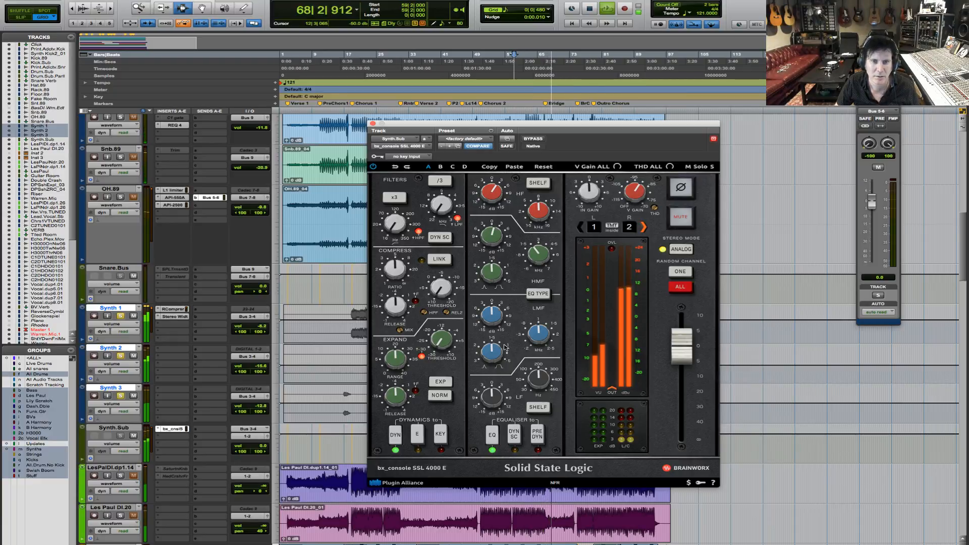
drag(539, 330, 494, 310)
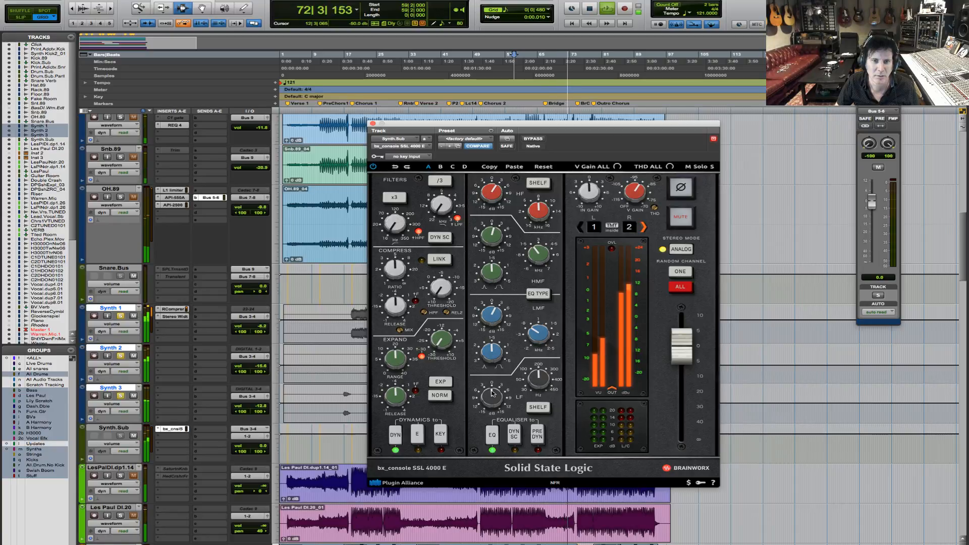
drag(492, 392, 493, 390)
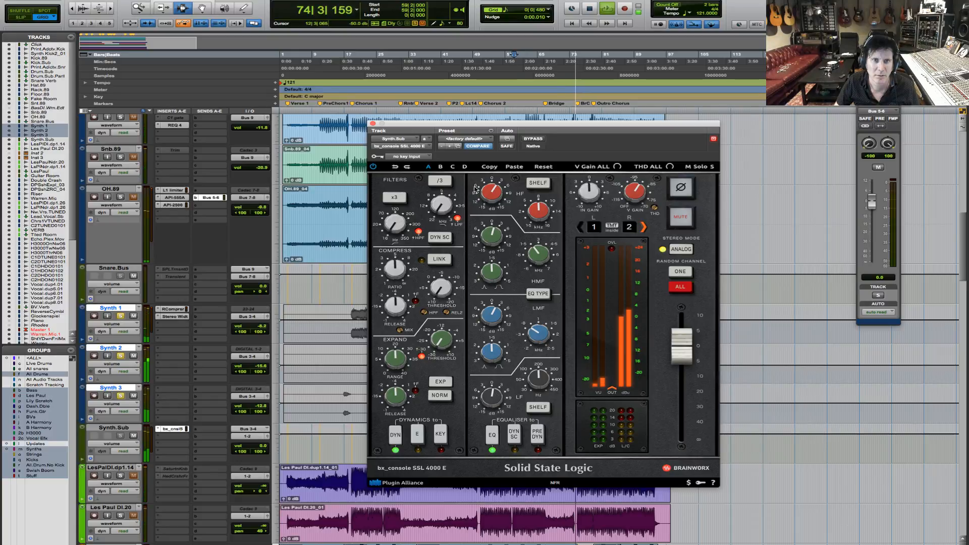
Replay from bar 59, raise the high-pass filter to about 97 Hz, and adjust the LF band's gain and frequency.
key(space)
key(space)
drag(394, 228, 397, 199)
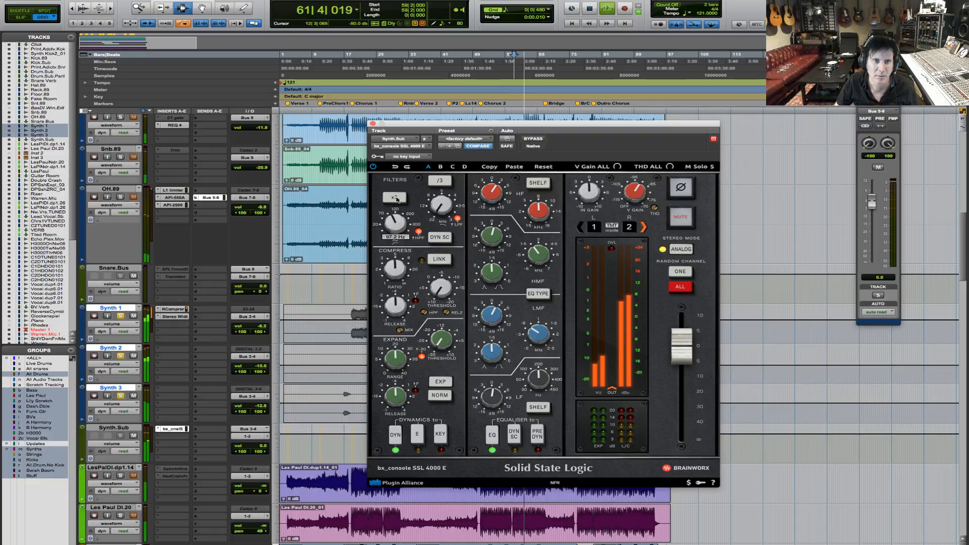
drag(492, 397, 527, 385)
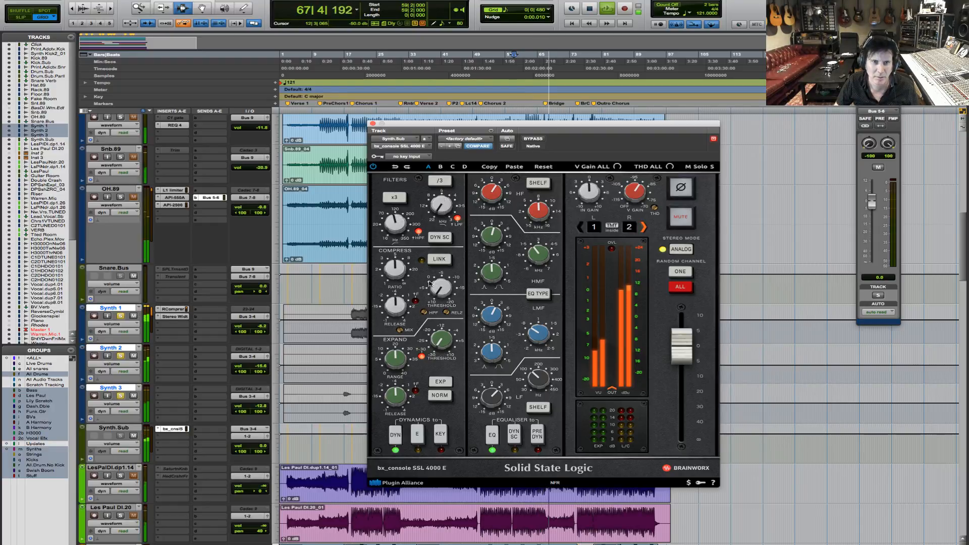
Lower the compressor threshold on the synth submix, compare against bypass, and pull the console's output fader down to about -0.5 dB.
drag(441, 288, 446, 259)
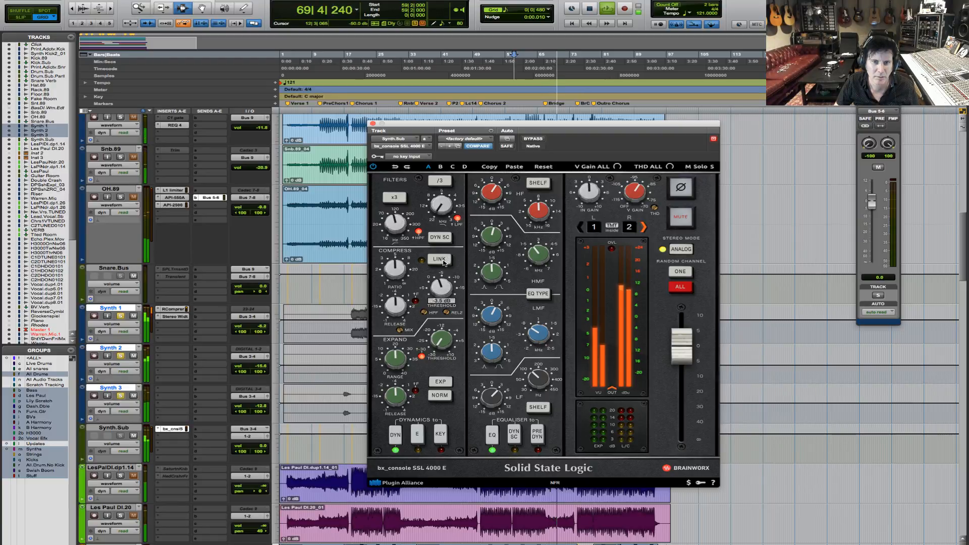
click(540, 140)
click(540, 140)
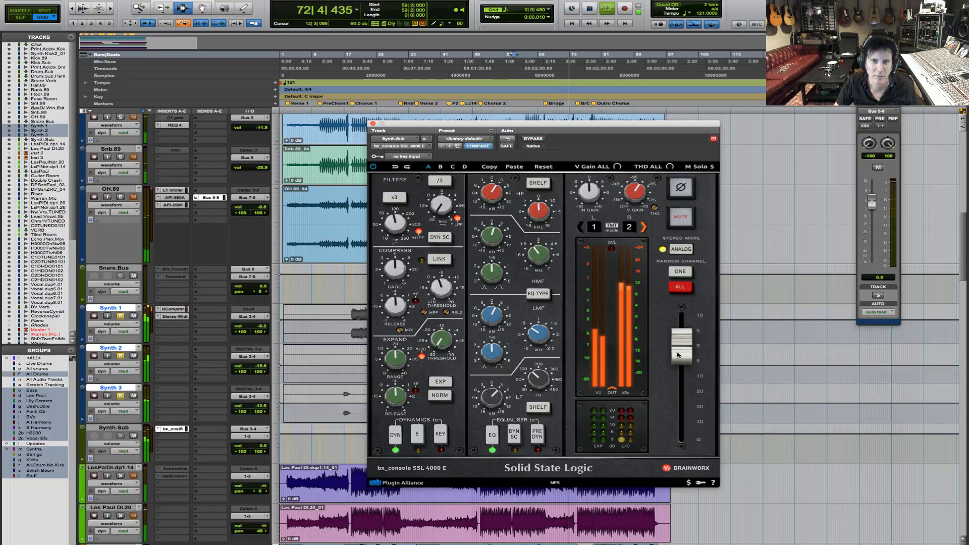
drag(682, 349, 683, 357)
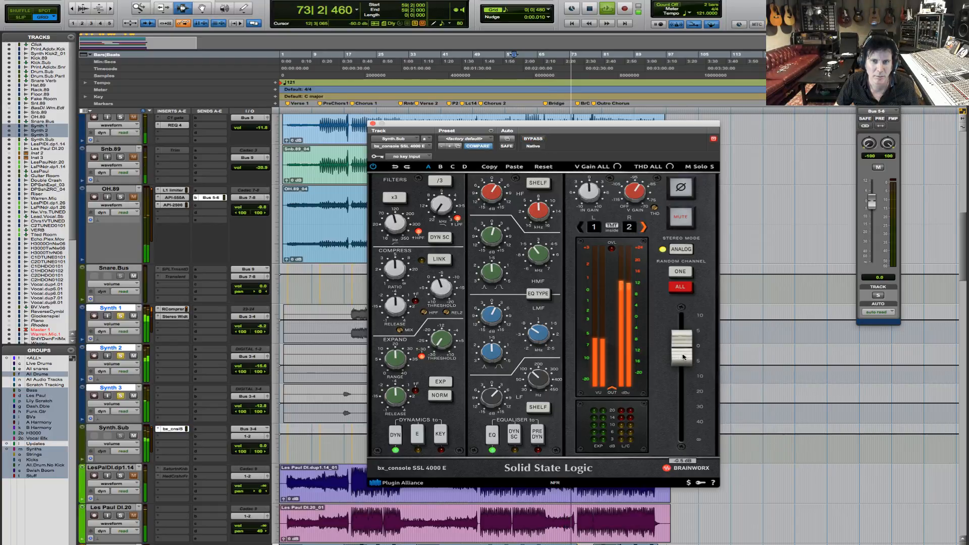
Replay the synth submix from bar 59, comparing the sound with the SSL console bypassed and active.
click(532, 140)
key(space)
key(space)
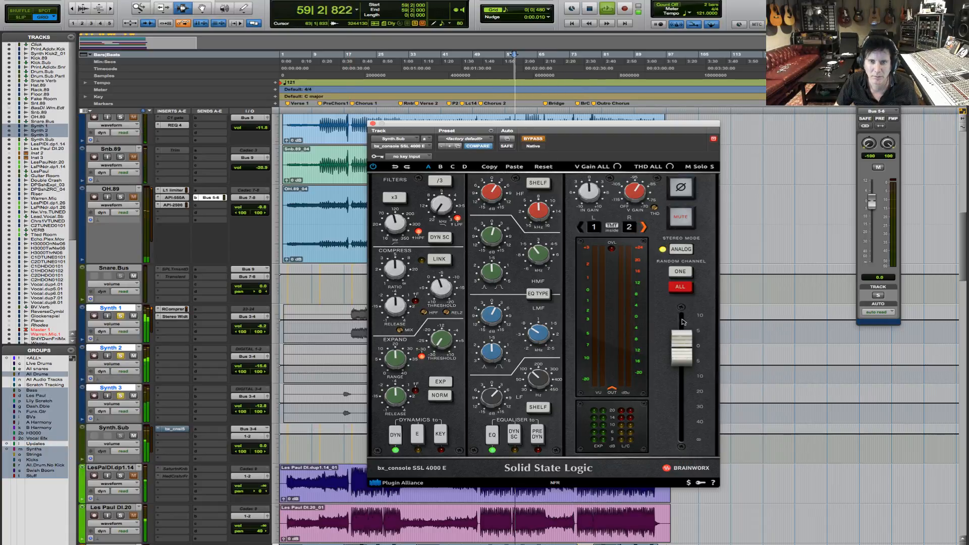
click(537, 139)
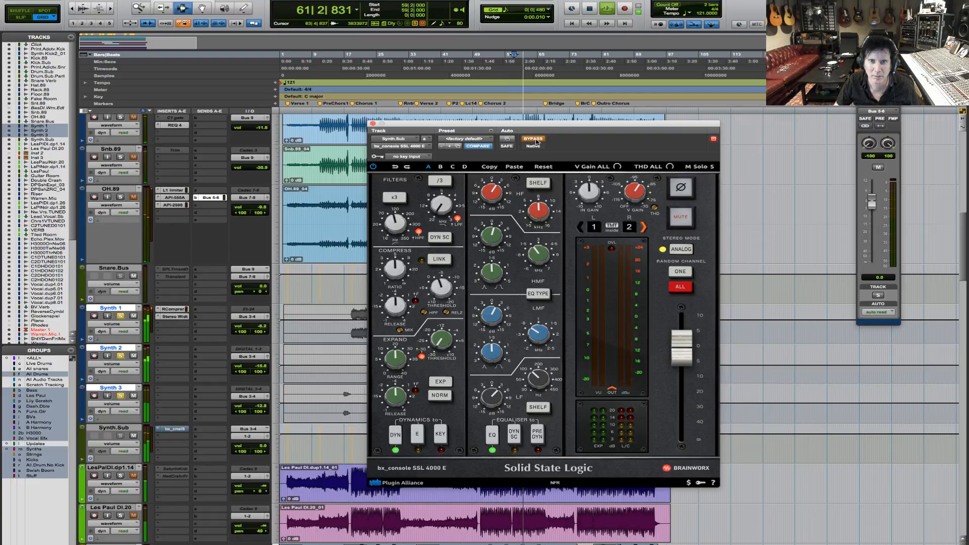
key(space)
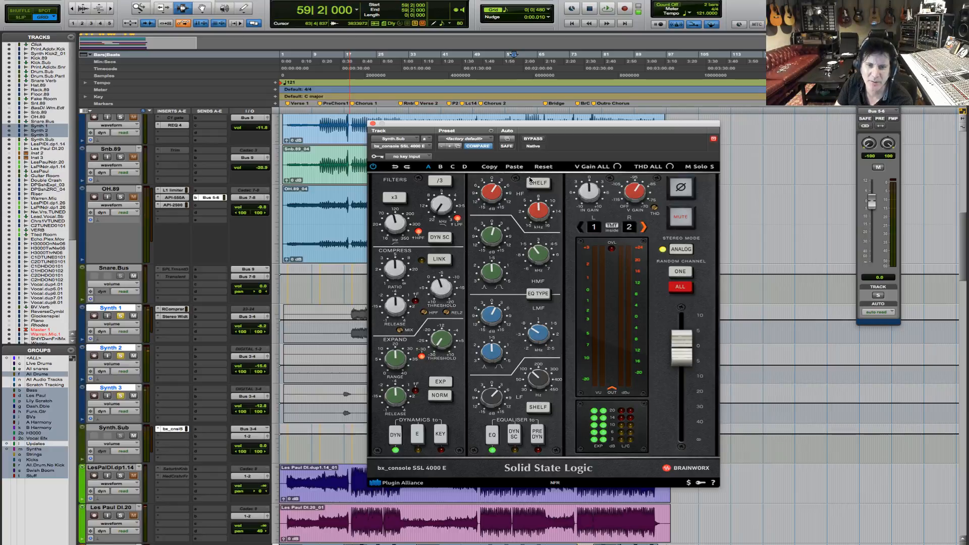
key(space)
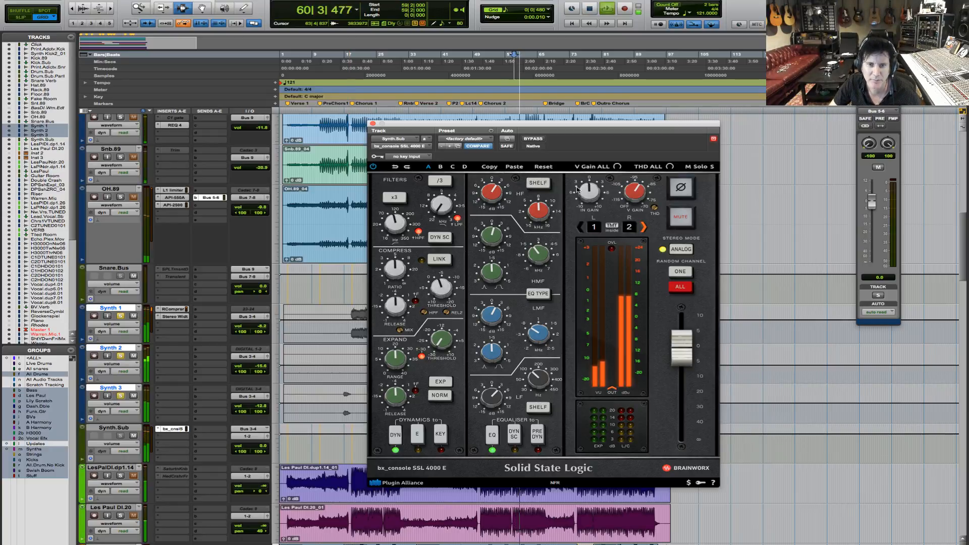
key(space)
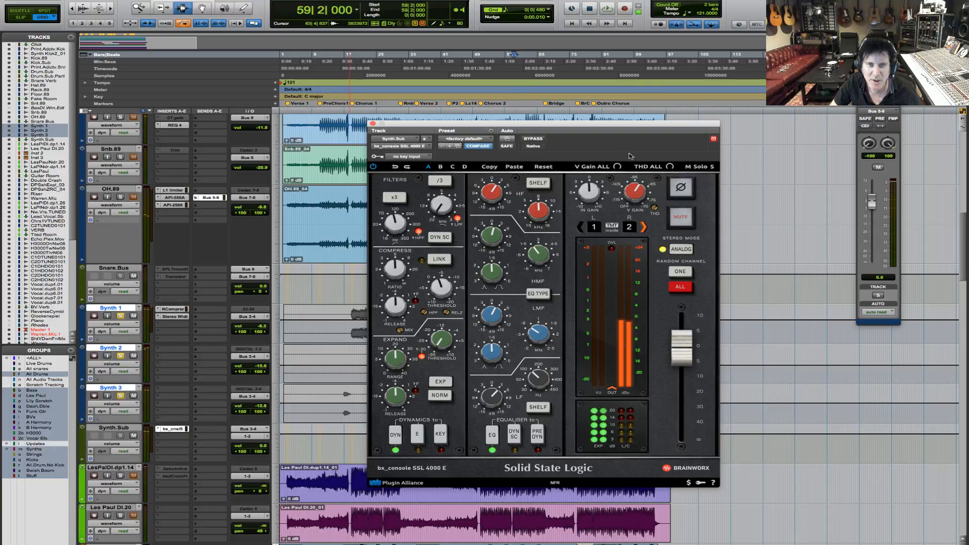
Move the plug-in window clear of the synth clips, play from bar 66, and lower the compressor threshold further.
drag(658, 122, 881, 75)
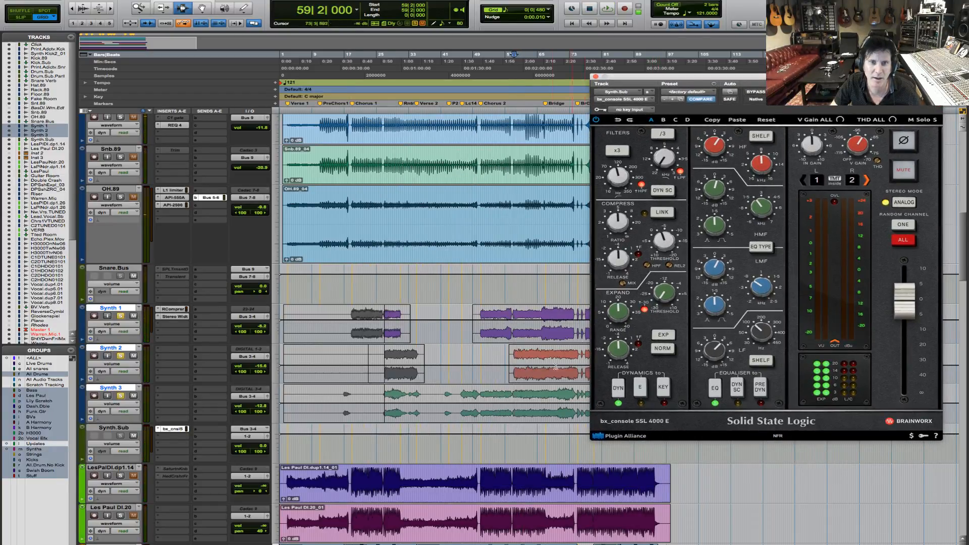
click(543, 326)
key(space)
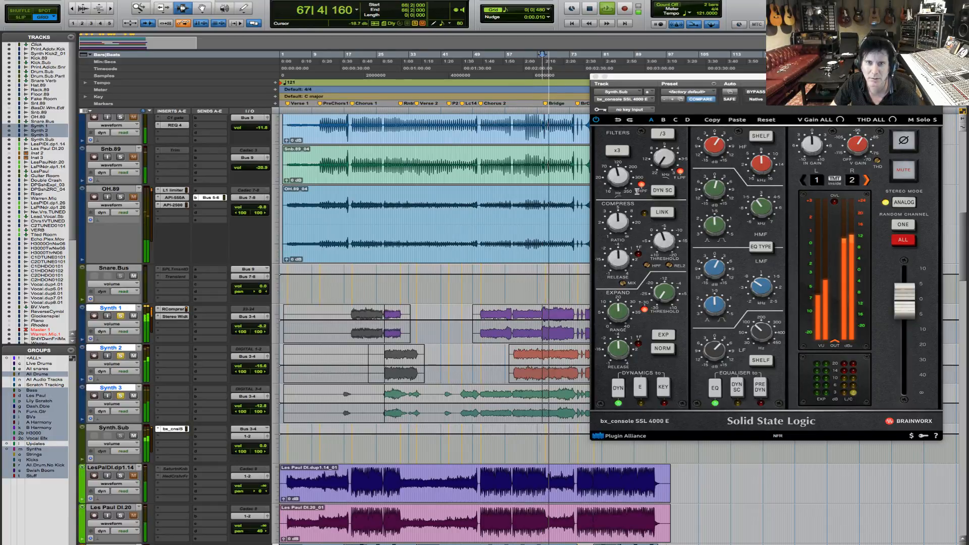
drag(664, 243, 667, 235)
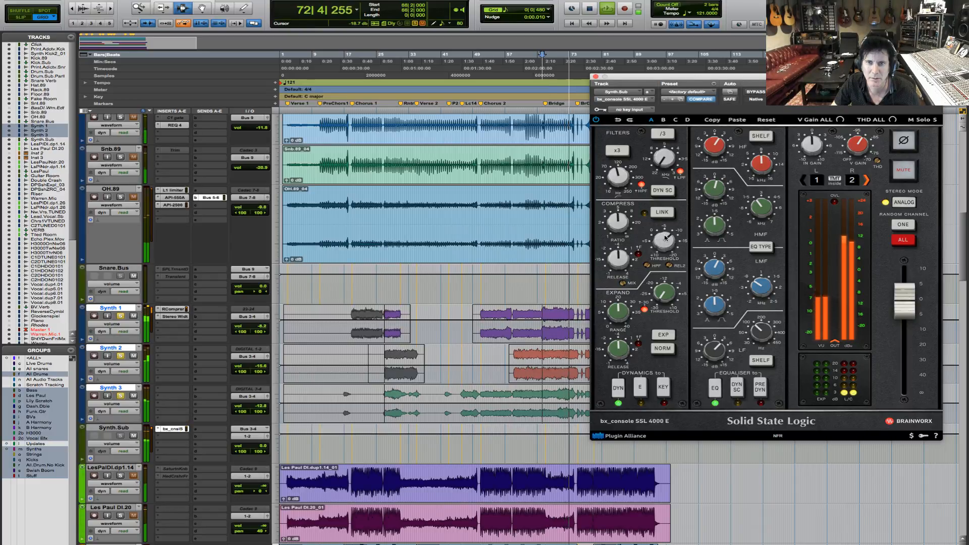
key(space)
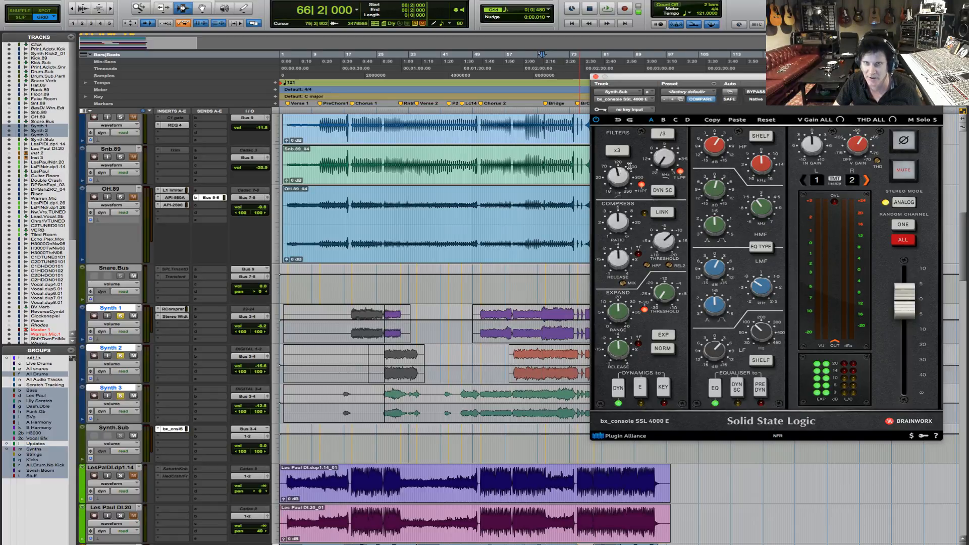
Replay from bar 66 while comparing the SSL console bypassed and active on the synth submix, and close the plug-in window.
key(space)
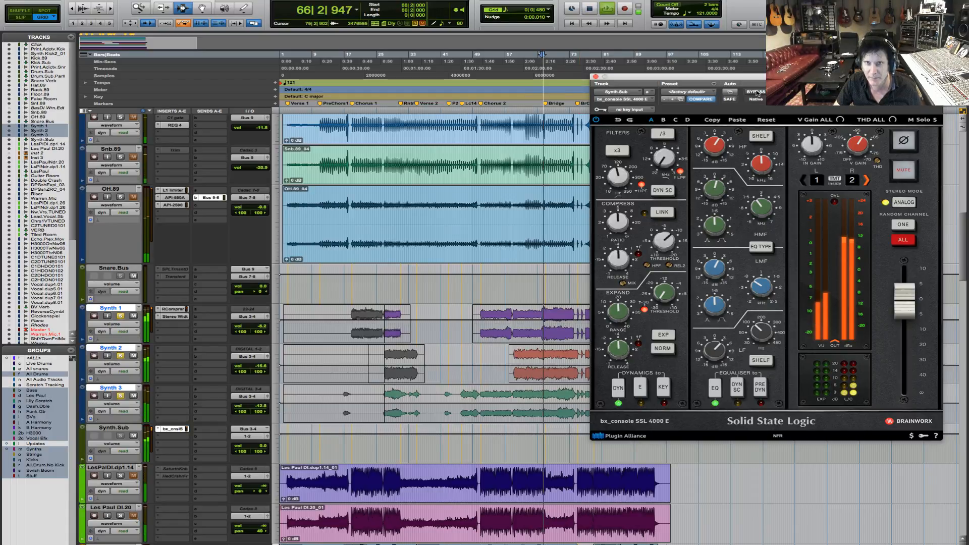
click(755, 93)
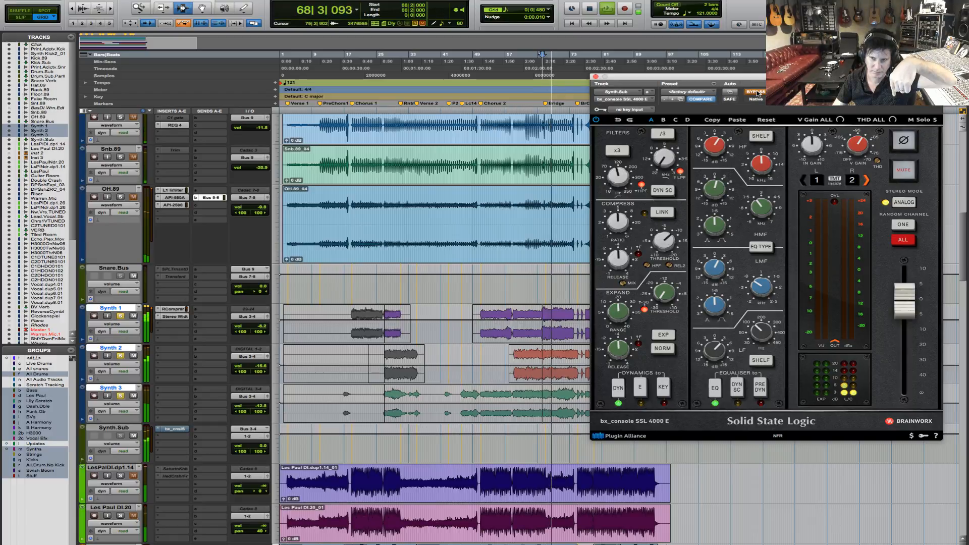
click(756, 92)
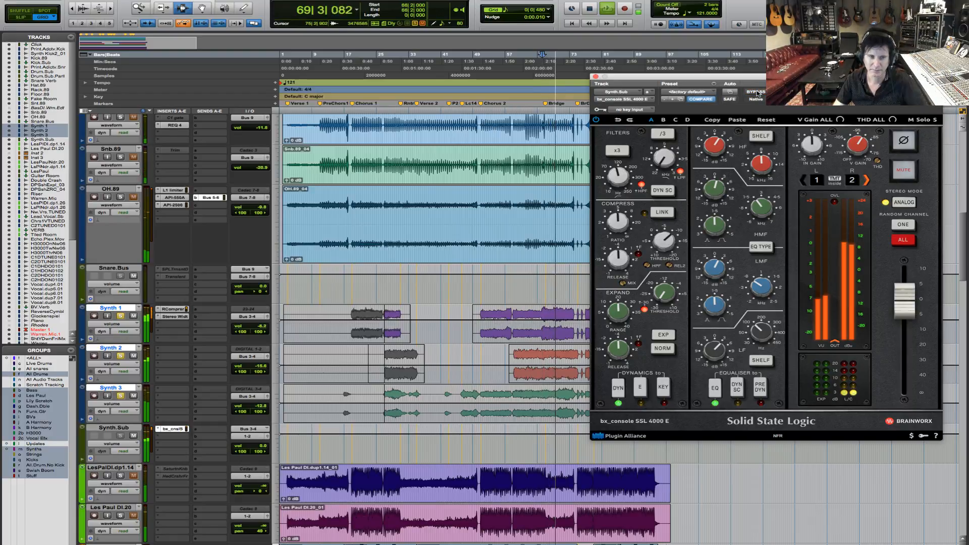
key(space)
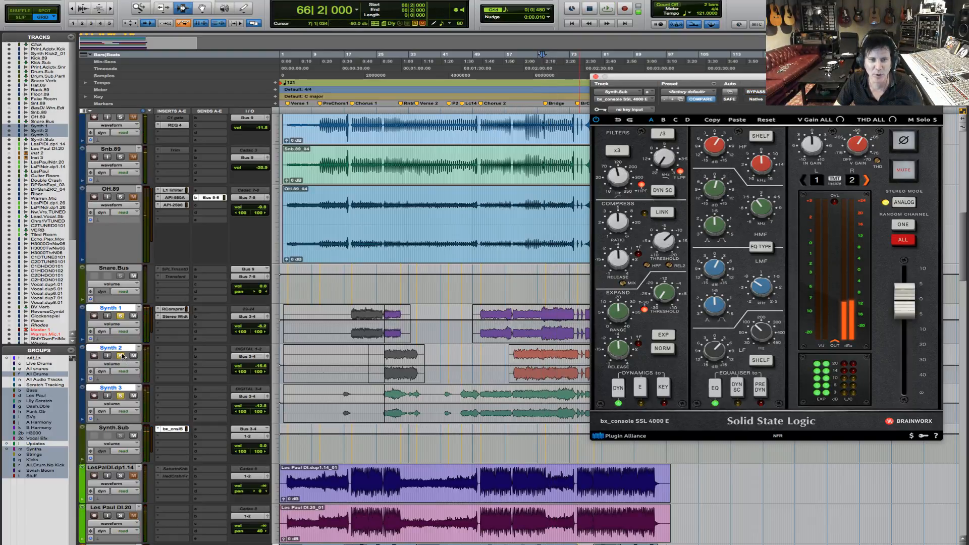
key(space)
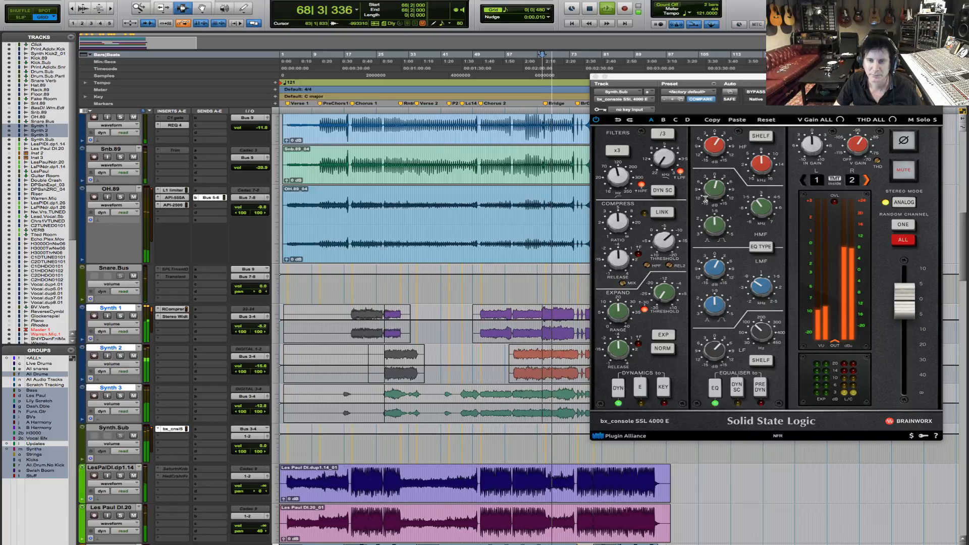
click(756, 92)
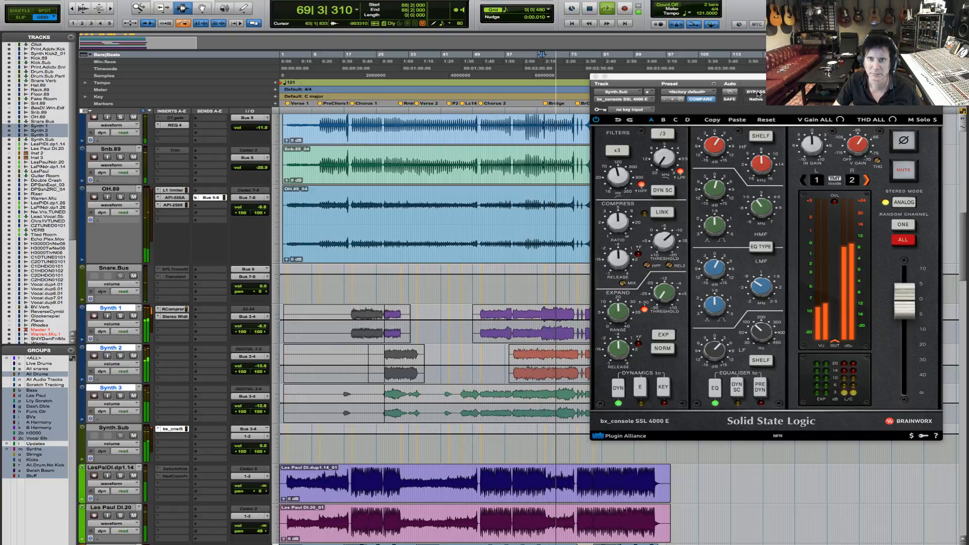
click(756, 92)
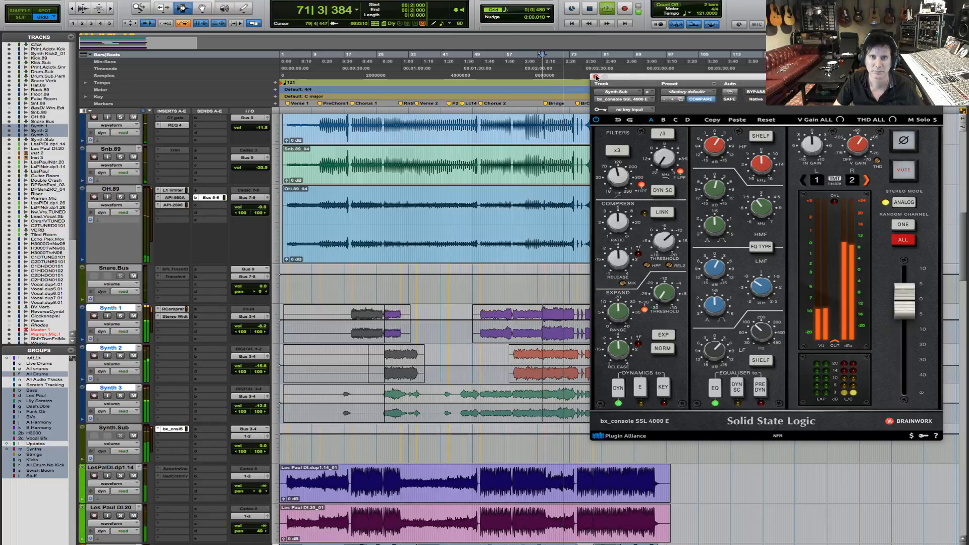
click(595, 76)
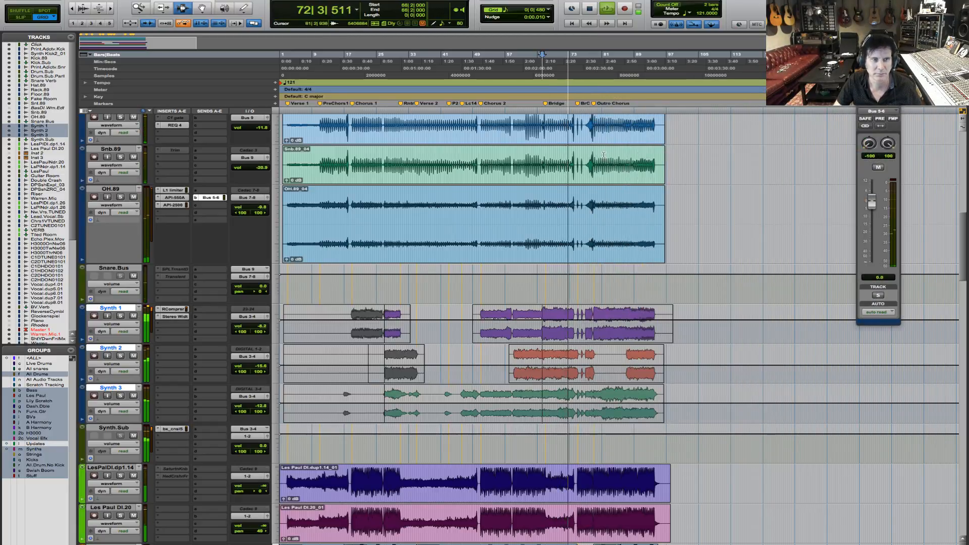
Examine the drum tracks and their submixes along the song's timeline while listening through the outro chorus, and stop playback.
scroll(604, 166, up, 10)
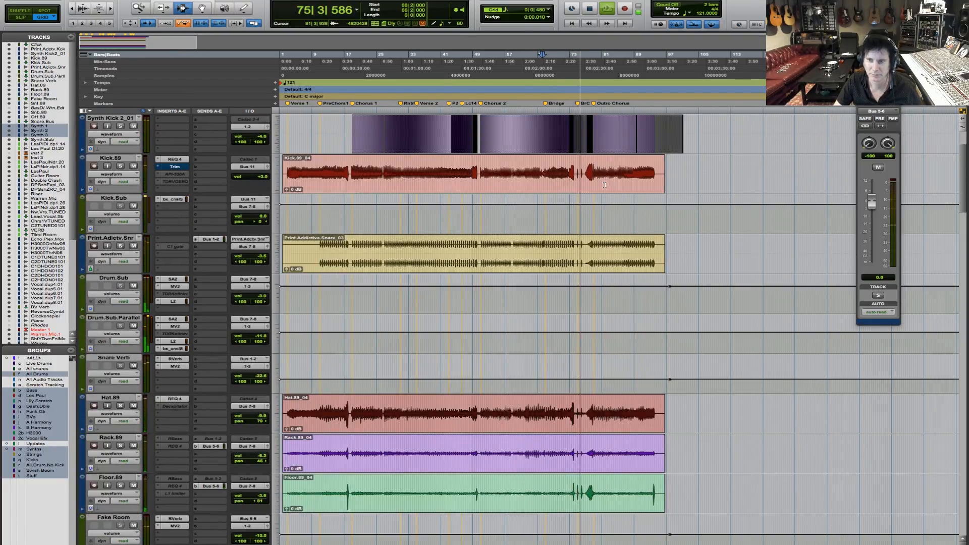
key(F5)
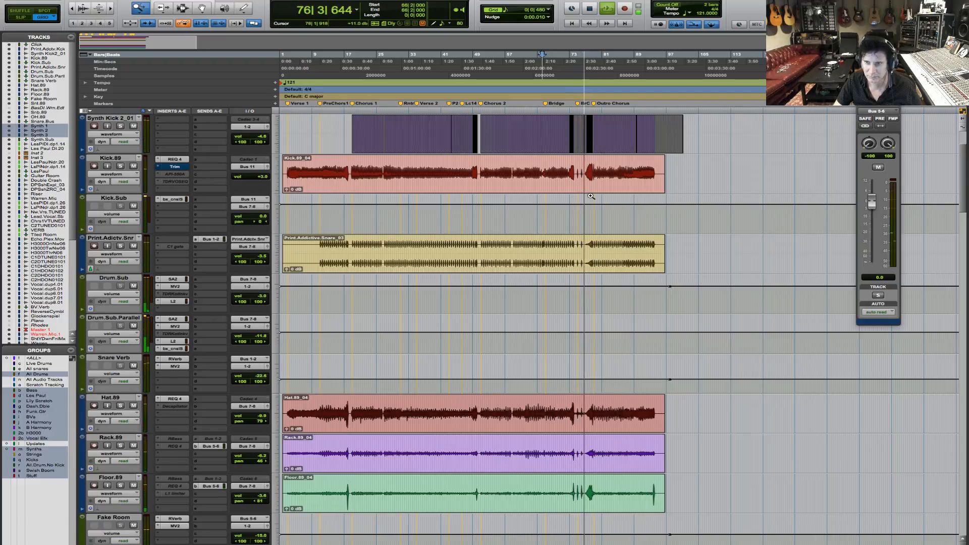
click(536, 216)
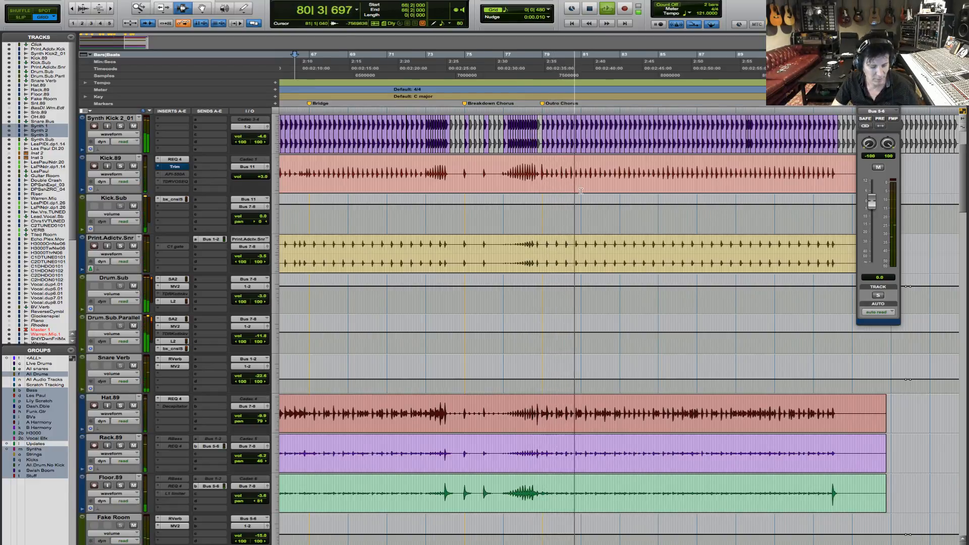
key(r)
key(r)
key(r)
key(alt+a)
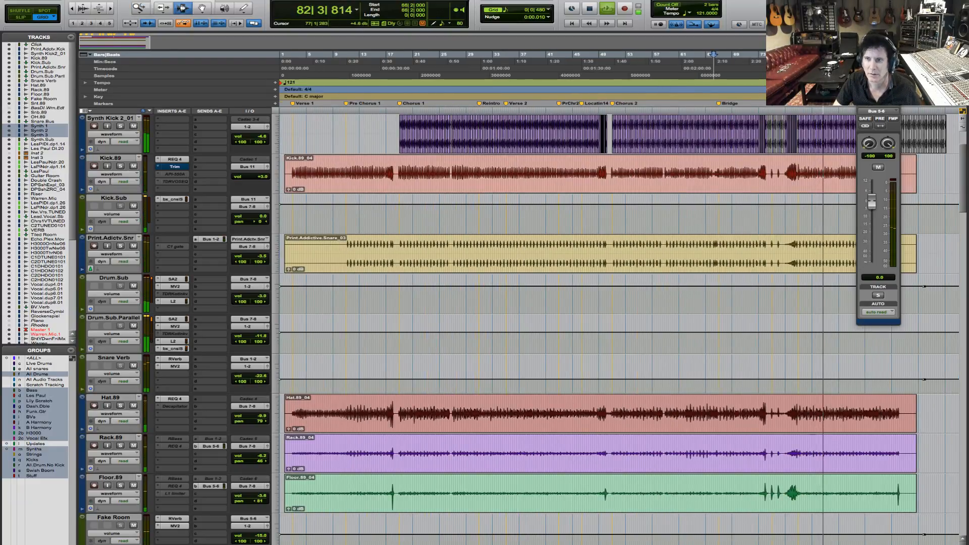
click(861, 90)
key(F5)
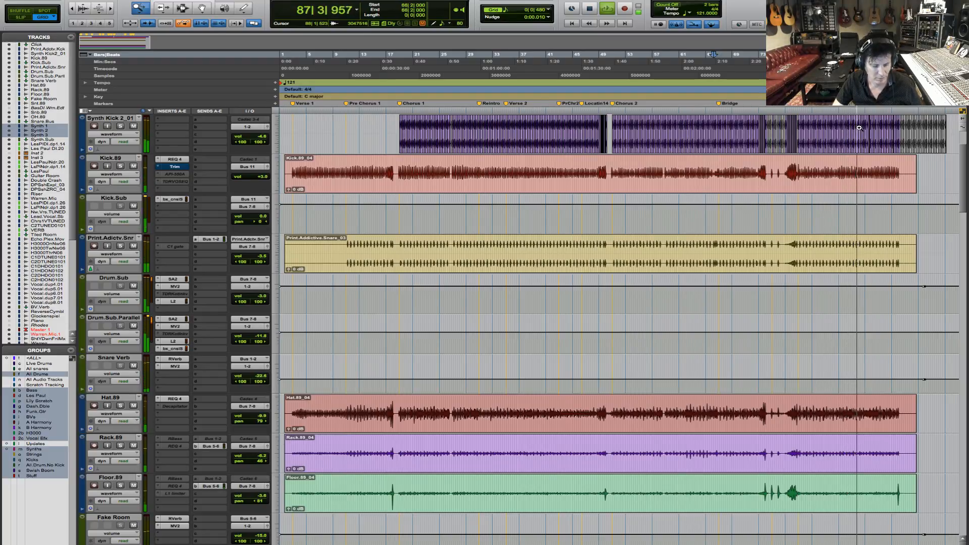
key(r)
key(r)
key(F5)
drag(442, 159, 281, 170)
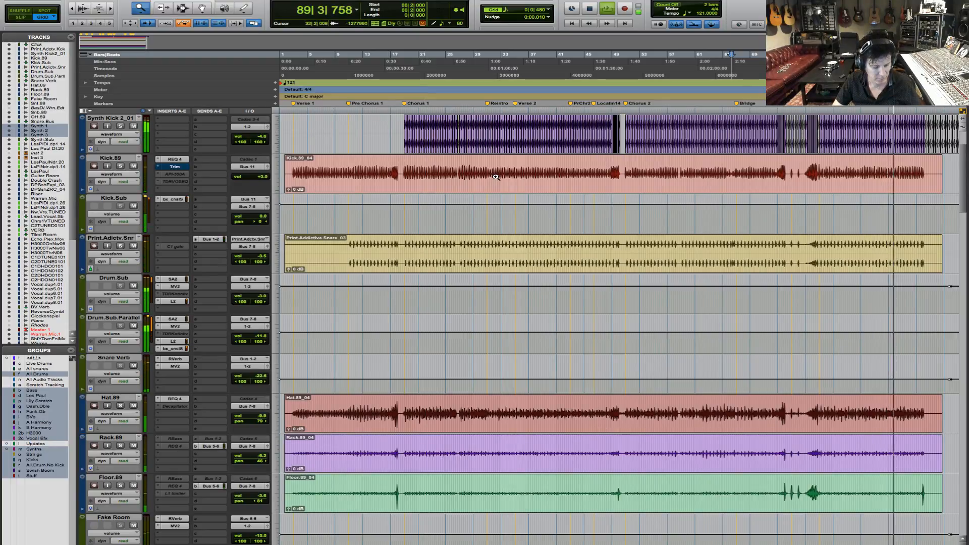
key(F7)
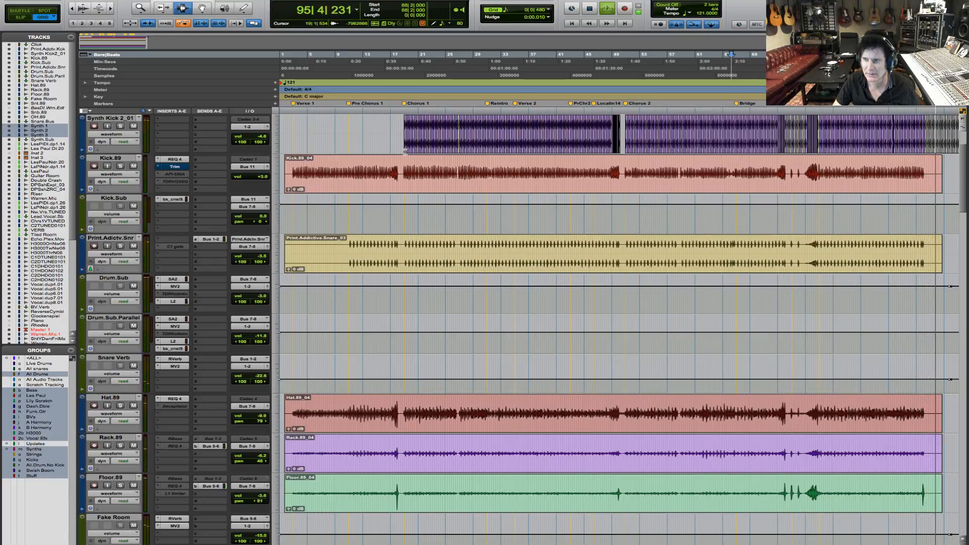
key(space)
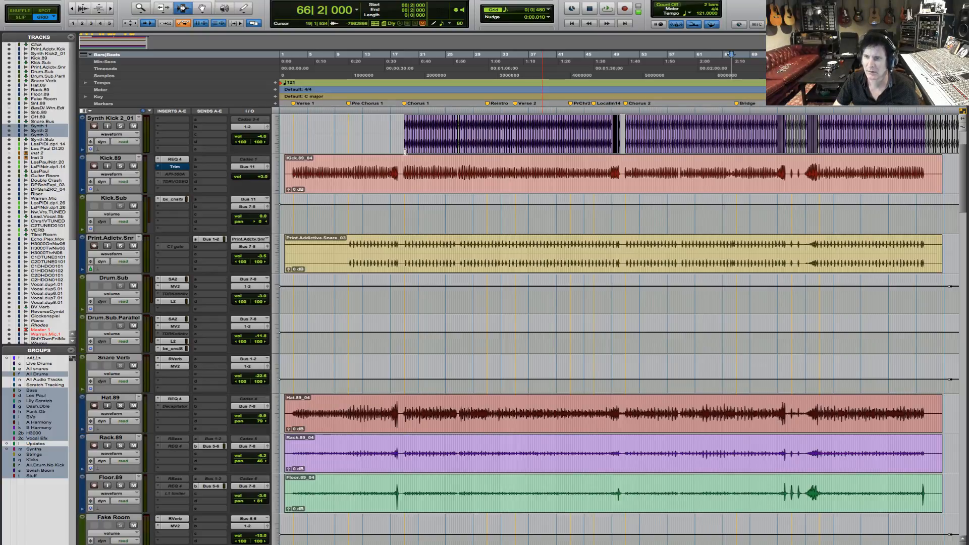
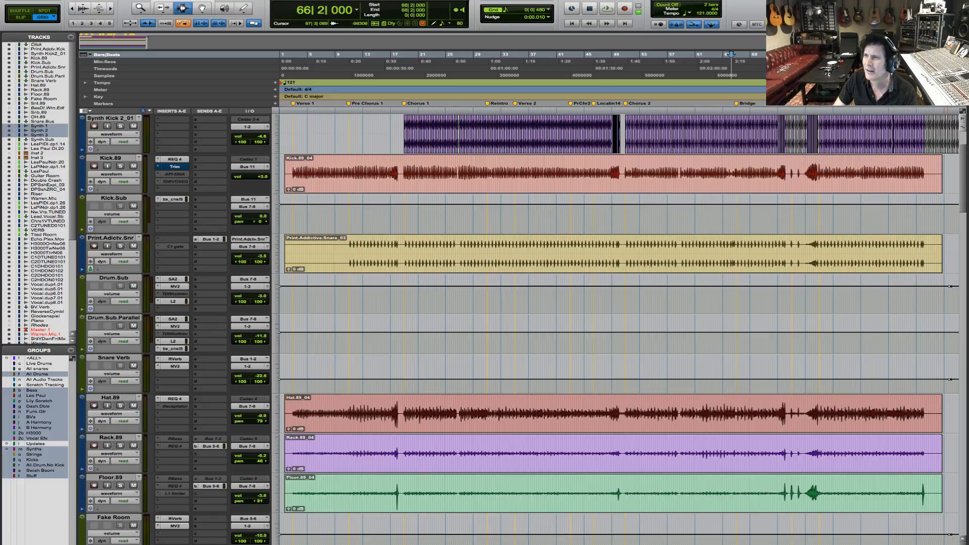
Switch to the browser showing the YouTube live event page for the mixing stream.
key(super+Tab)
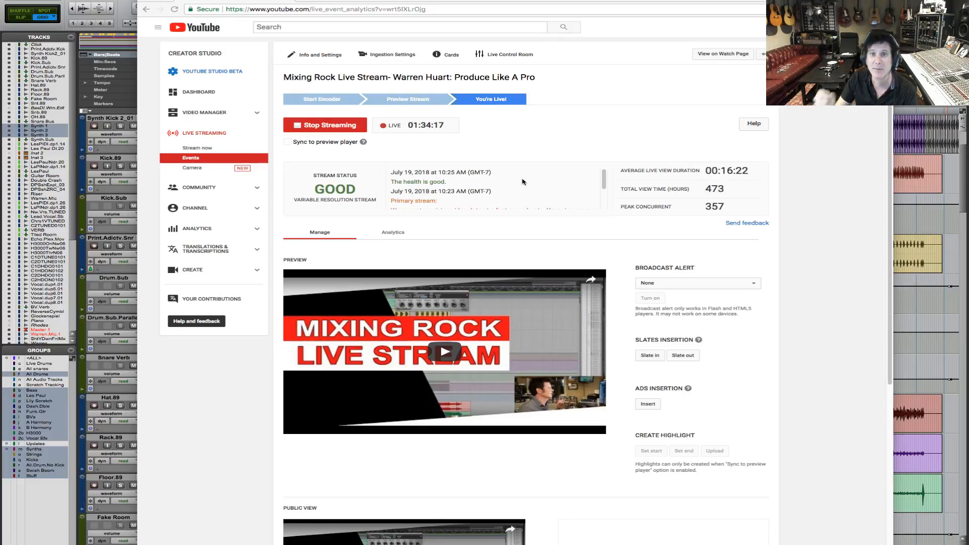